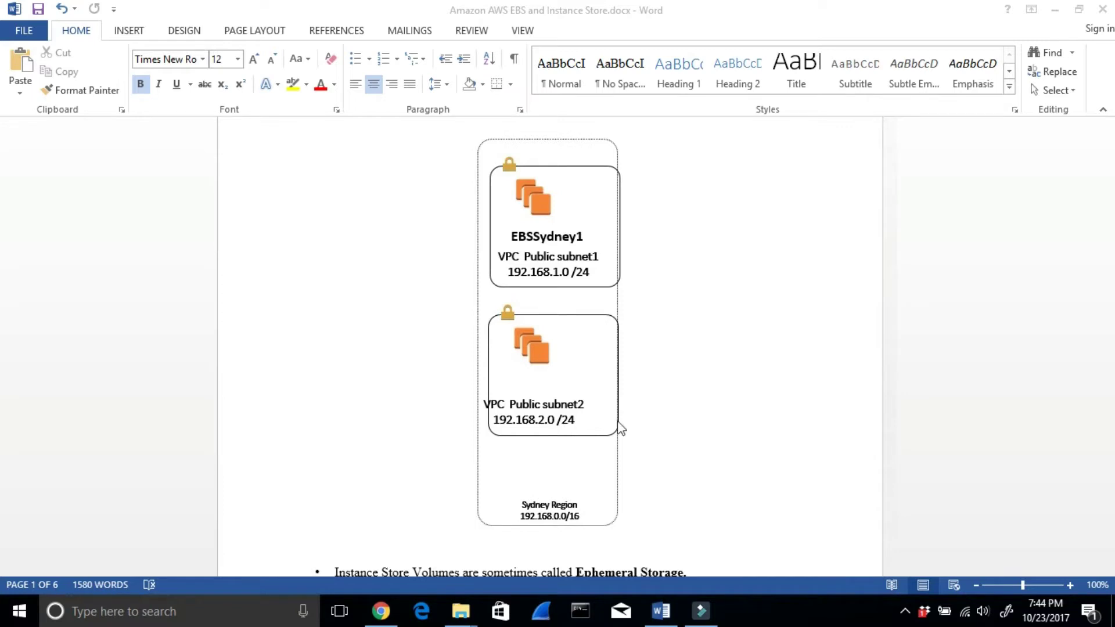
Switch to the AWS console in Chrome, open the list of VPCs and select SydneyVPC-192.168.0.0/16.
left_click(378, 609)
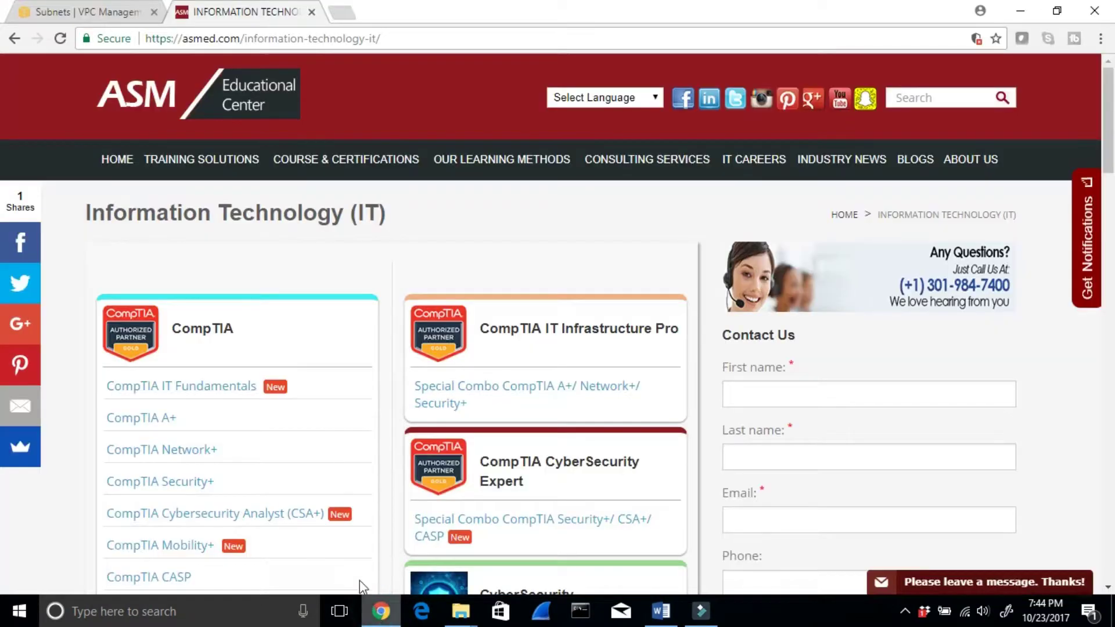
left_click(109, 12)
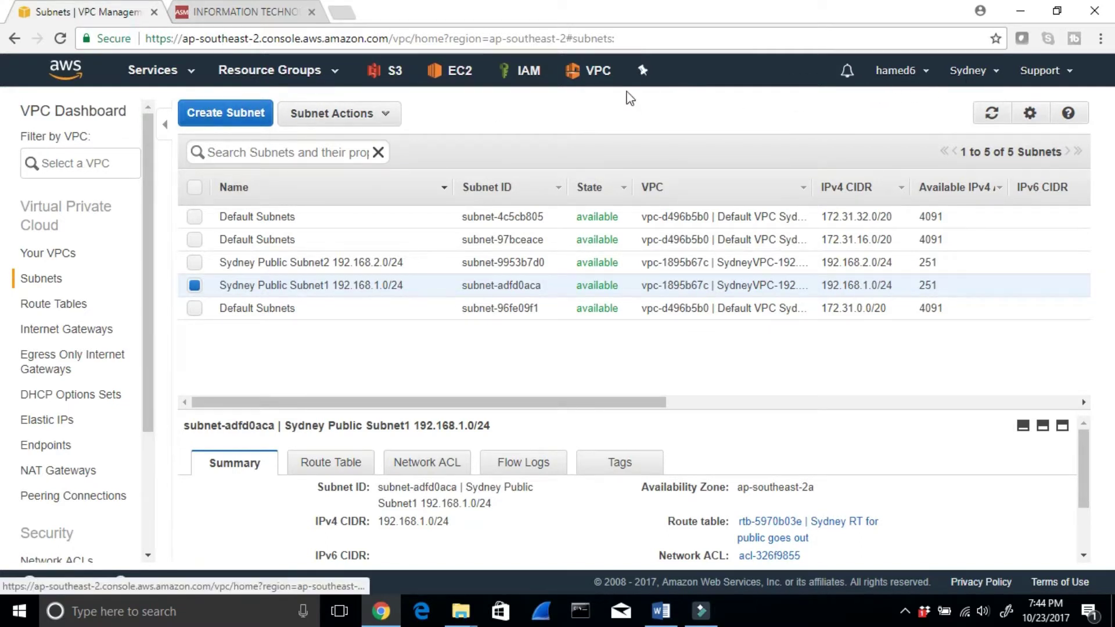
left_click(595, 71)
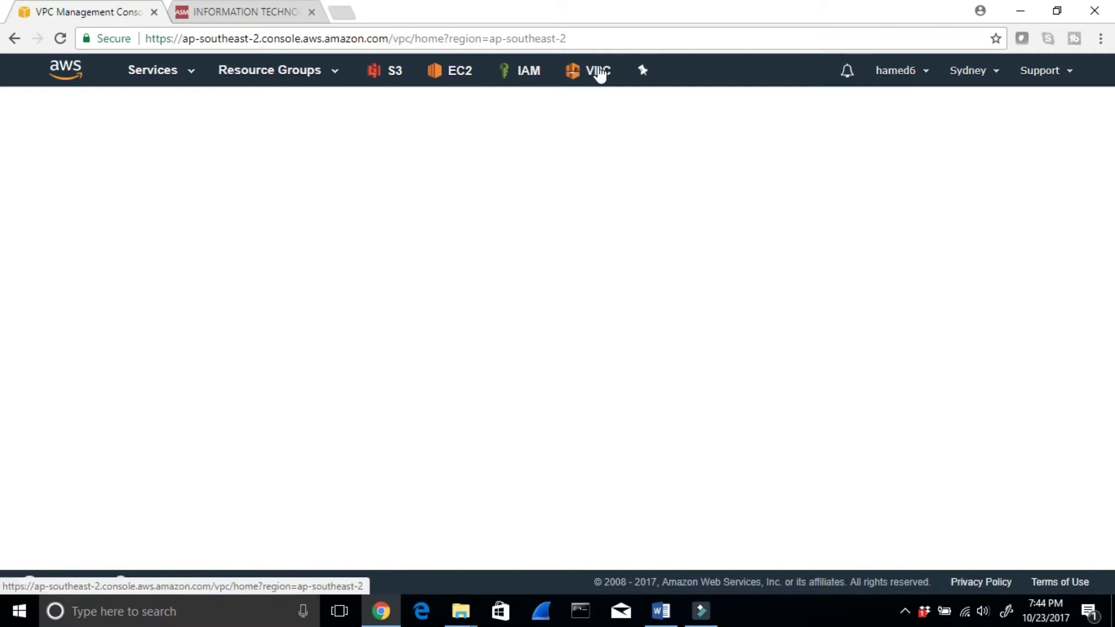
left_click(203, 265)
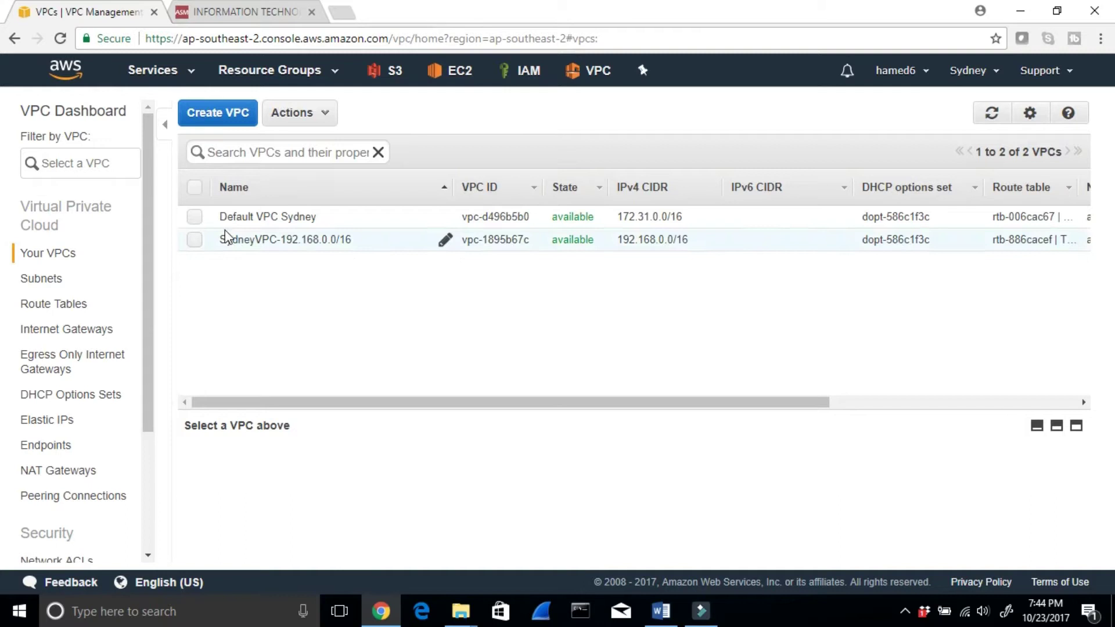
left_click(192, 217)
left_click(192, 217)
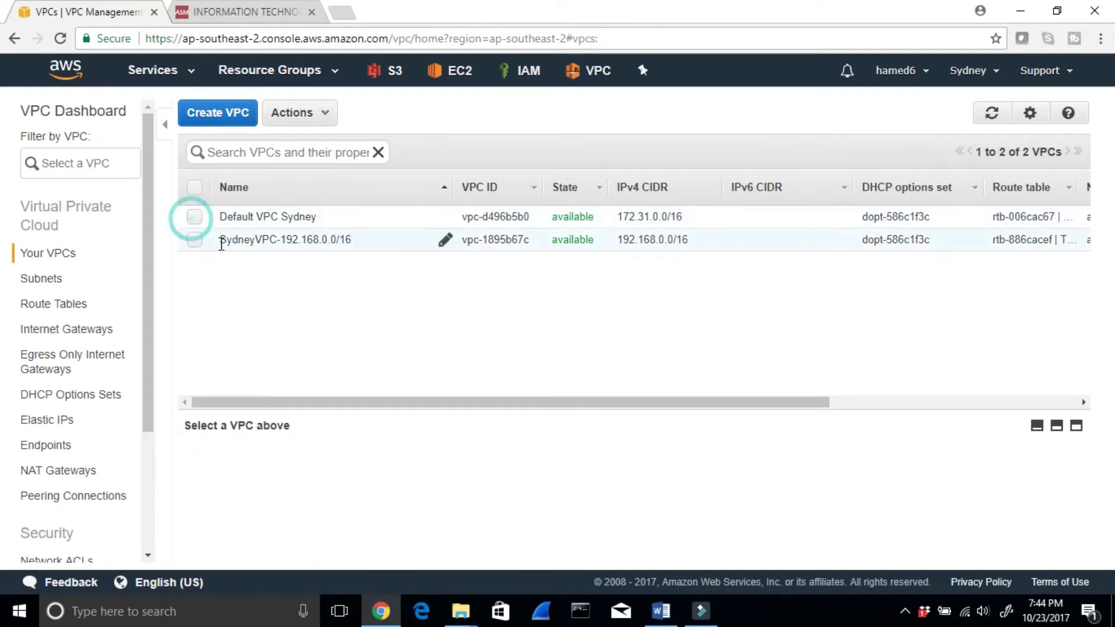
left_click(286, 239)
left_click_drag(286, 240, 354, 249)
left_click(360, 248)
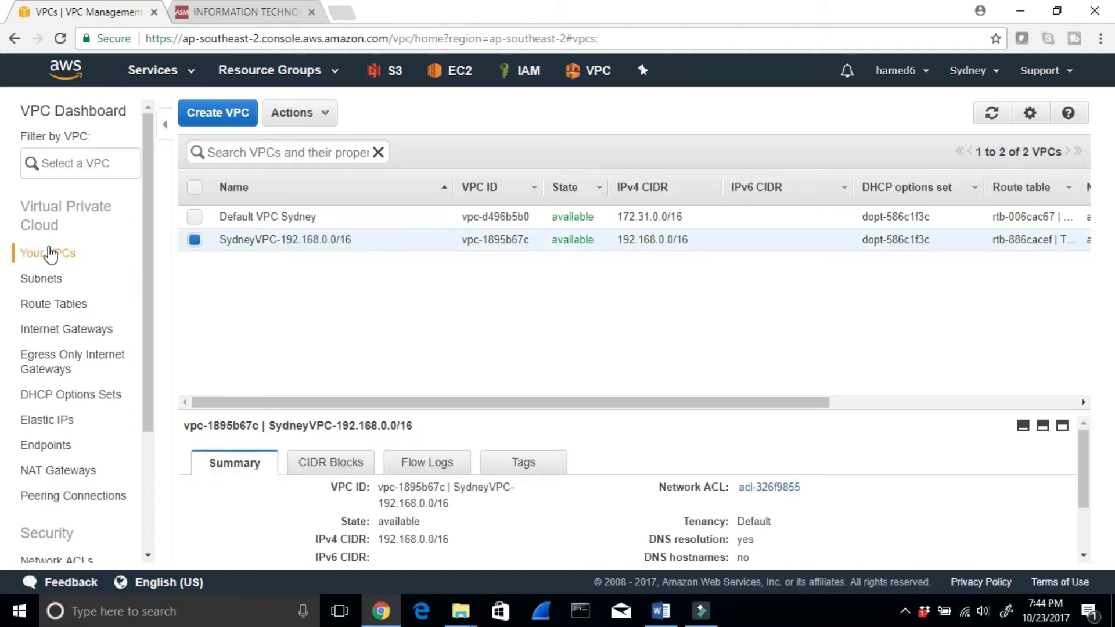
Open the subnet list, reverse its name sort order and point out Sydney Public Subnet2 192.168.2.0/24 and Sydney Public Subnet1 192.168.1.0/24.
left_click(32, 279)
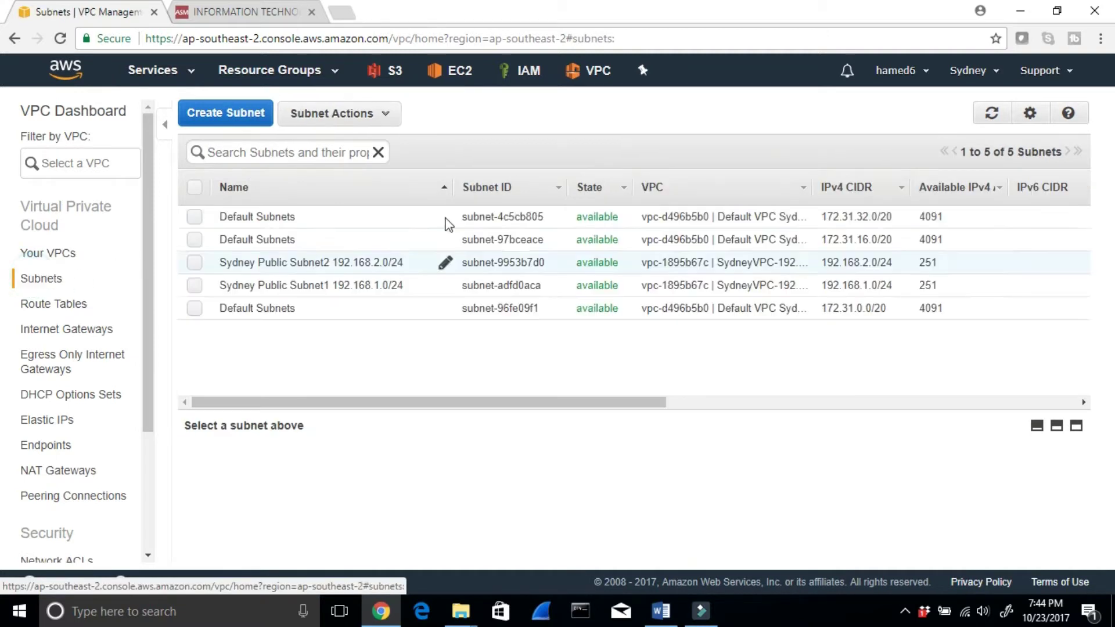
left_click(307, 186)
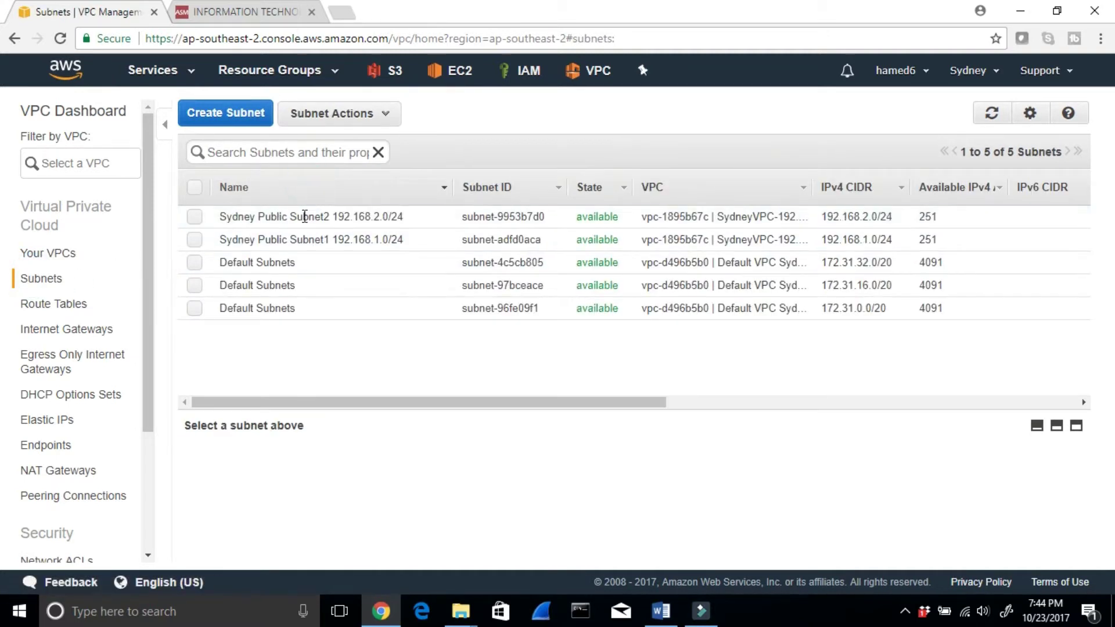
left_click_drag(299, 216, 406, 227)
left_click_drag(286, 240, 401, 243)
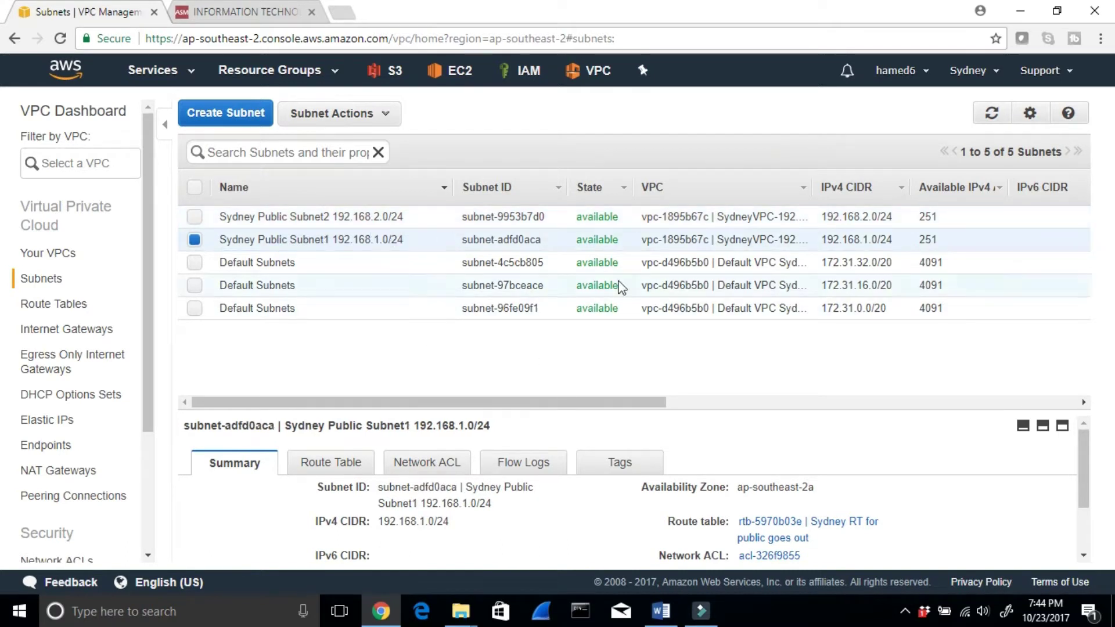
Switch back to the Word document and highlight "EBS Vs Instance Store" in the title above the subnet diagram.
left_click(1020, 13)
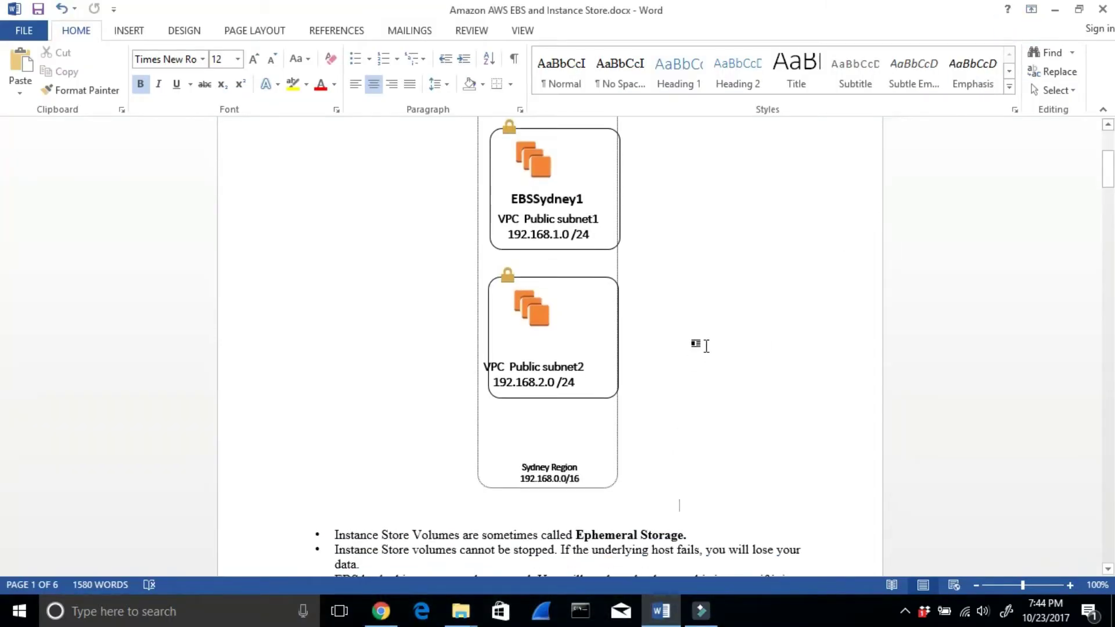
scroll(687, 308, "down", 1)
scroll(687, 298, "up", 3)
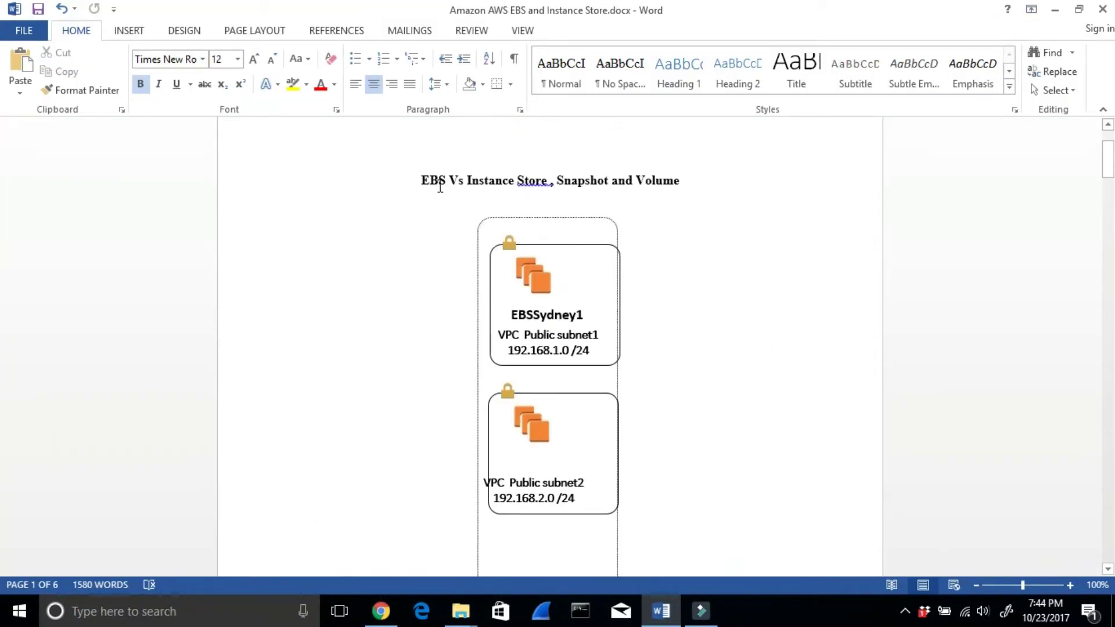
left_click_drag(419, 173, 538, 183)
Read the bullets below the diagram on Instance Store and EBS-backed instances, highlighting the phrases about stopping, host failure, data loss and rebooting.
scroll(791, 288, "down", 2)
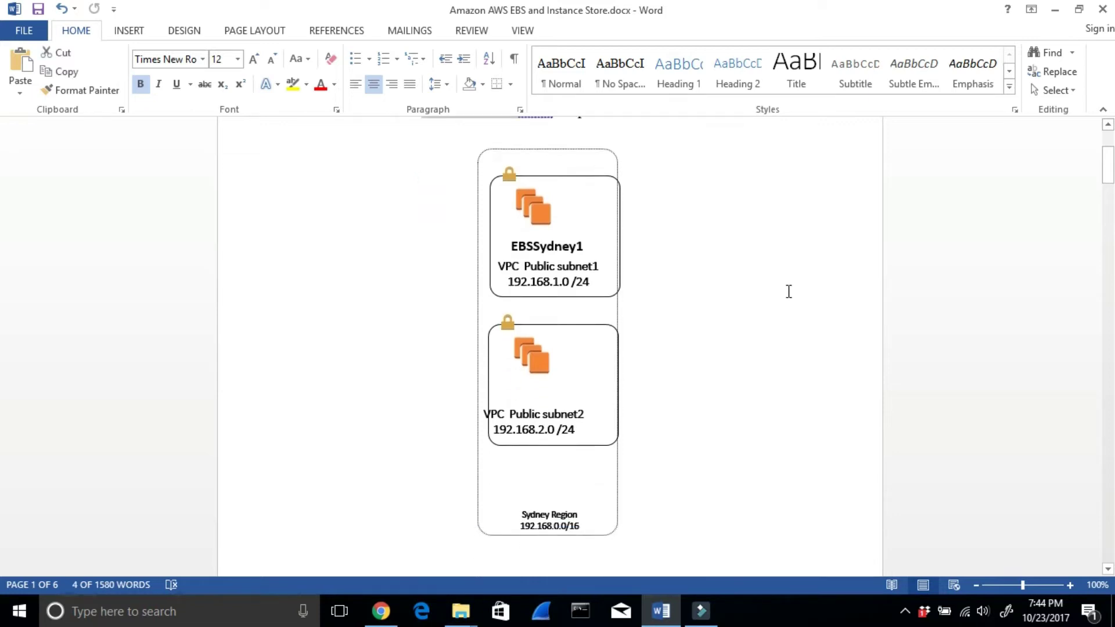
scroll(795, 279, "down", 3)
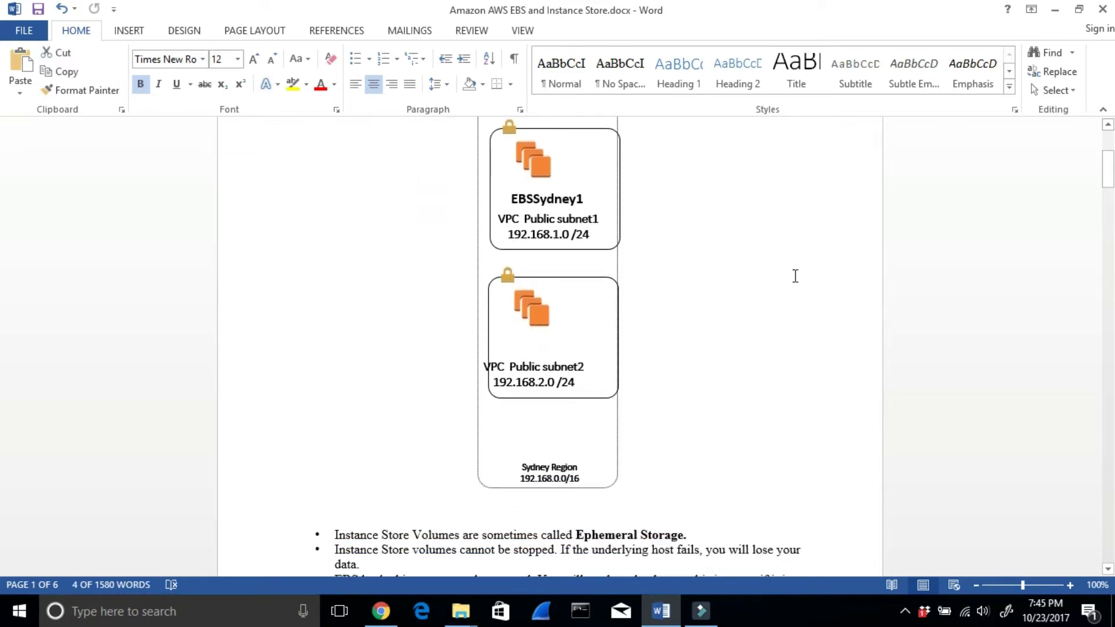
left_click_drag(376, 454, 684, 451)
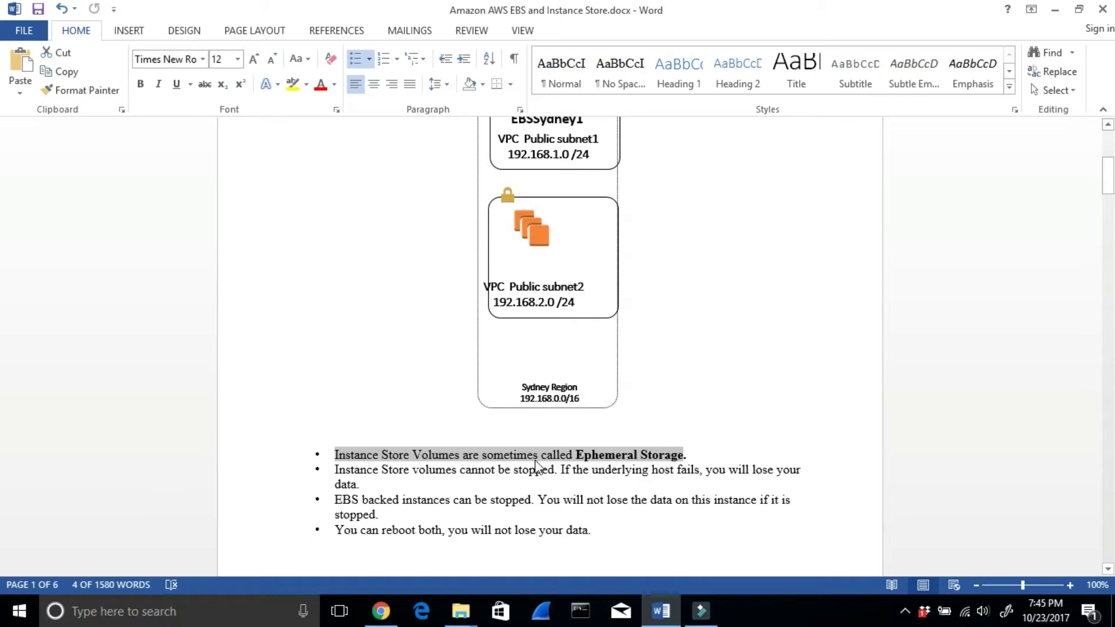
left_click_drag(374, 468, 550, 474)
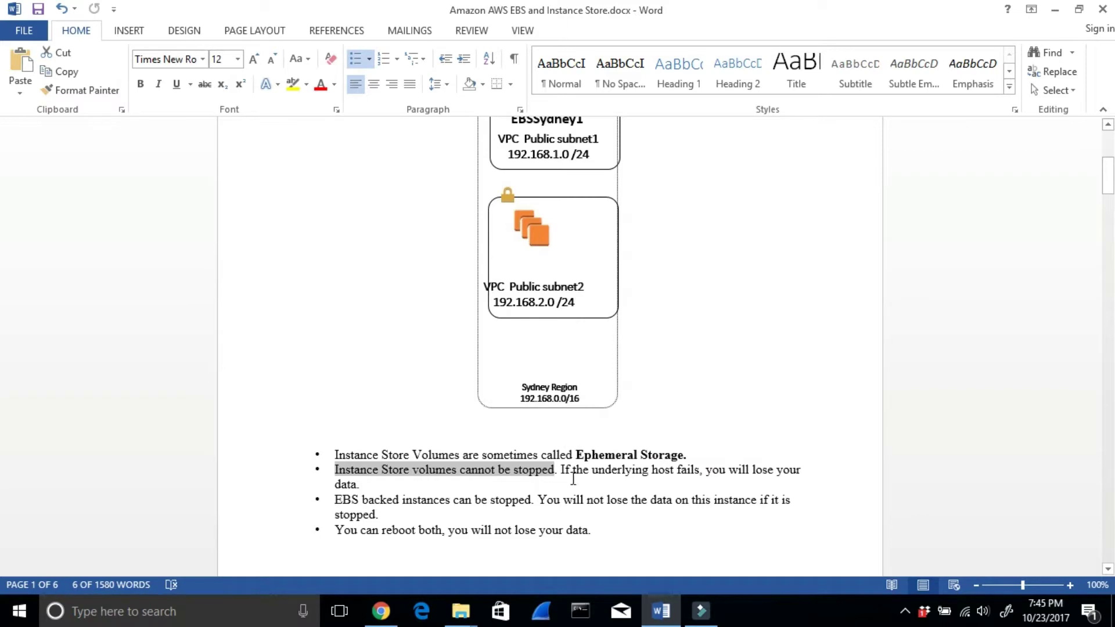
left_click_drag(581, 473, 752, 481)
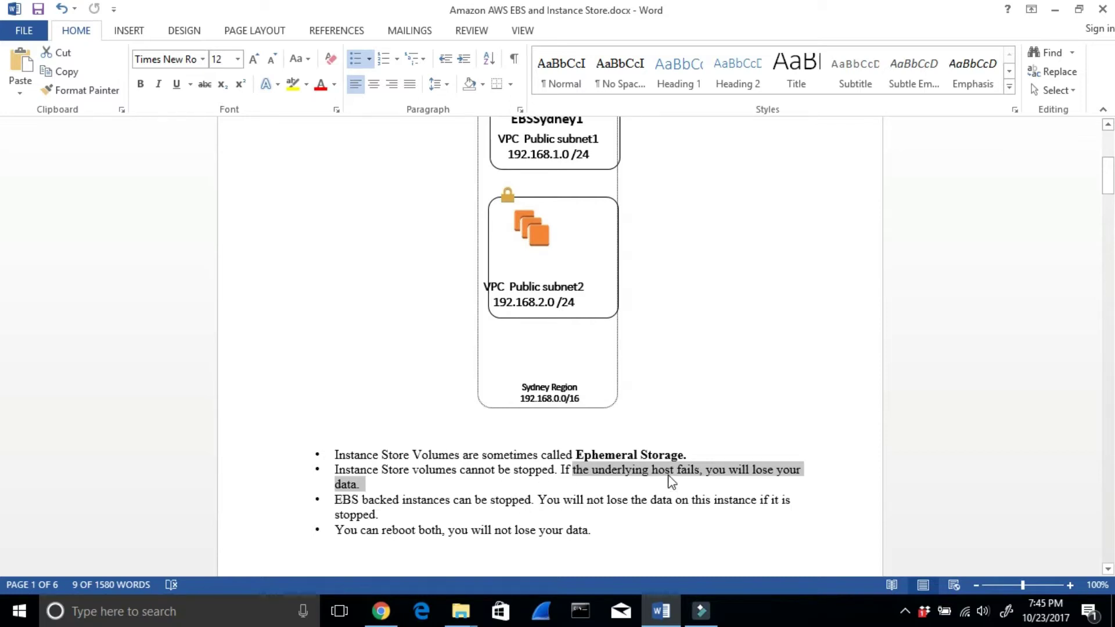
left_click_drag(362, 500, 524, 497)
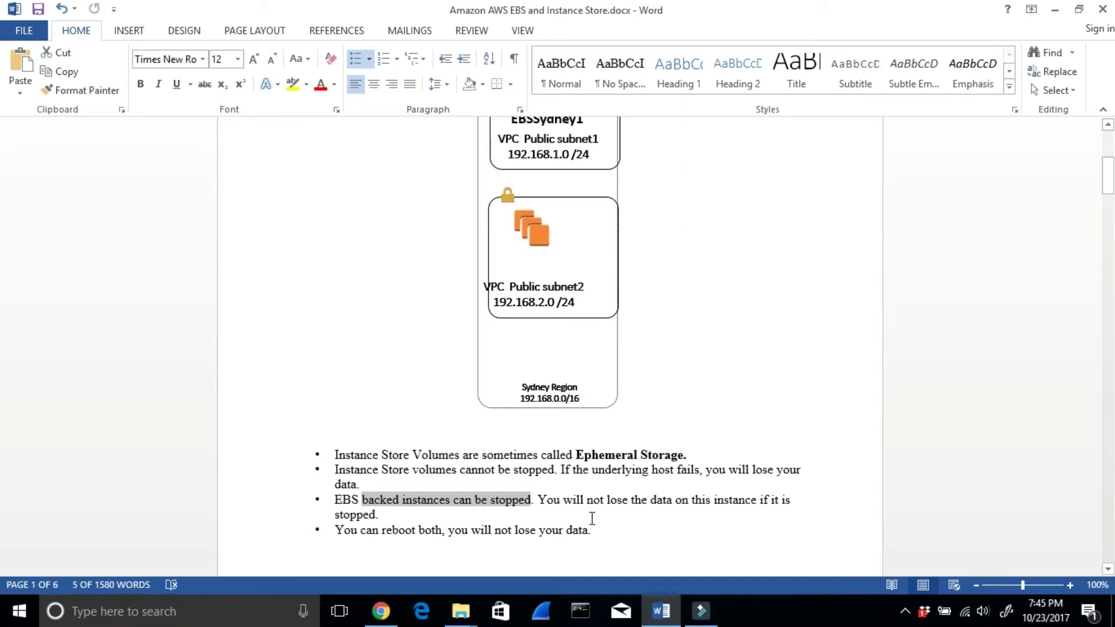
left_click_drag(600, 503, 700, 504)
left_click_drag(372, 530, 450, 531)
left_click_drag(410, 455, 342, 452)
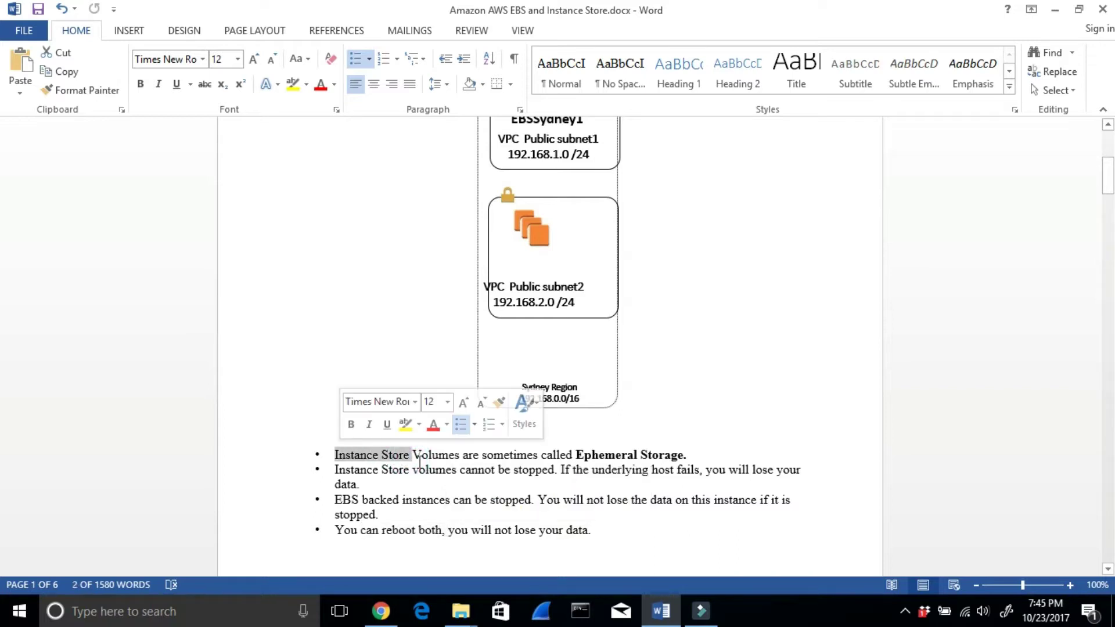
left_click_drag(336, 499, 452, 499)
Read the bullet on ROOT volume deletion at termination, highlighting the part about telling AWS to keep the root device volume.
scroll(496, 513, "down", 5)
scroll(503, 527, "down", 3)
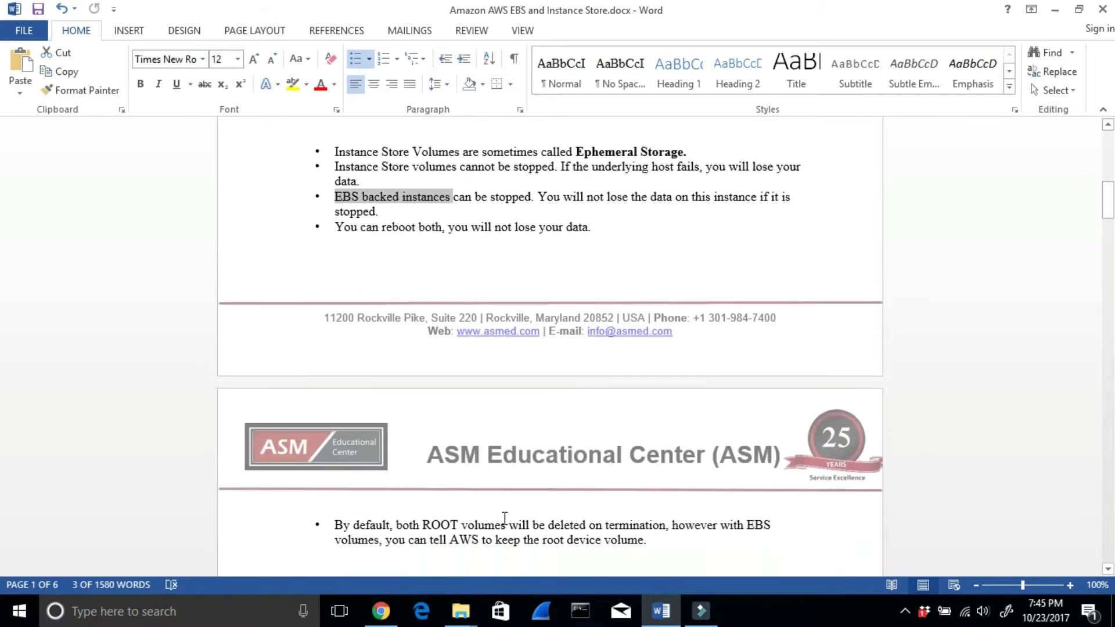
left_click_drag(401, 477, 769, 478)
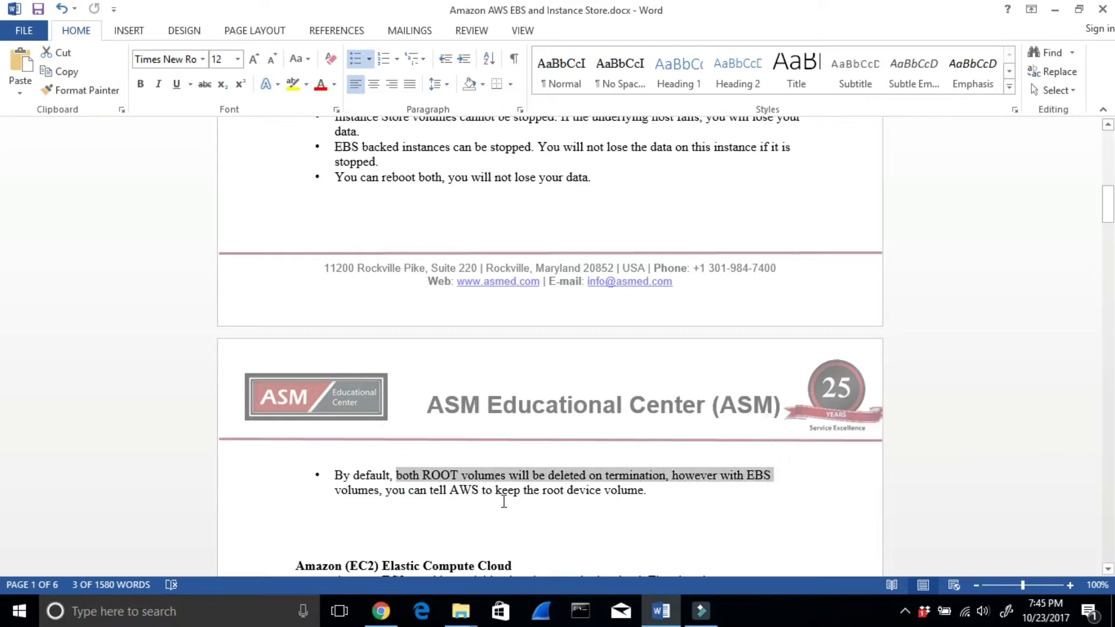
left_click_drag(380, 489, 626, 487)
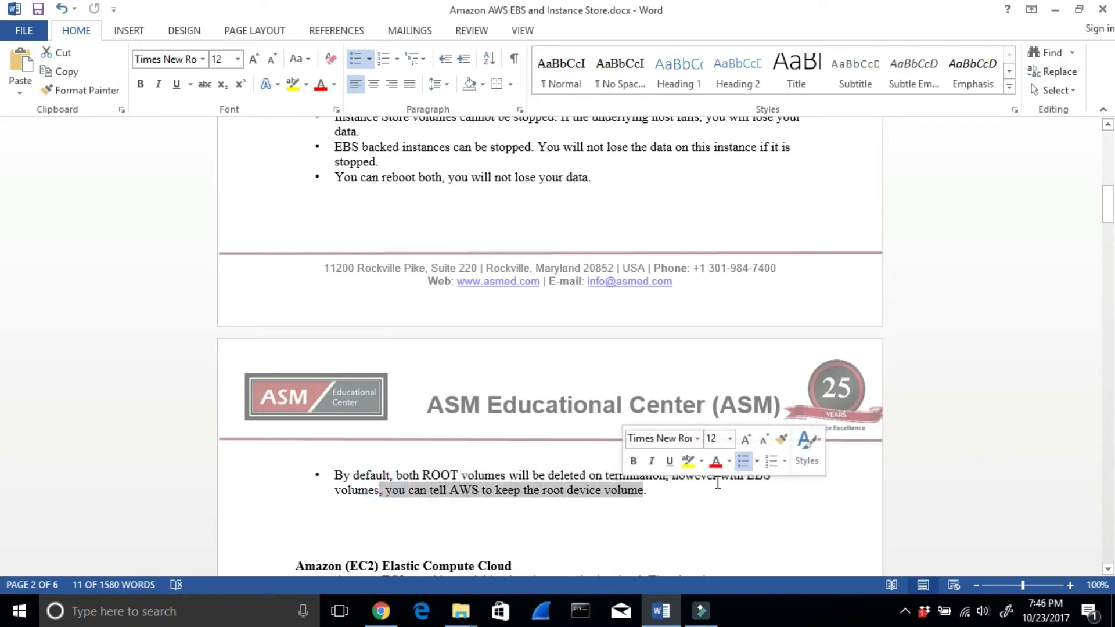
left_click_drag(746, 475, 774, 487)
left_click_drag(451, 491, 653, 495)
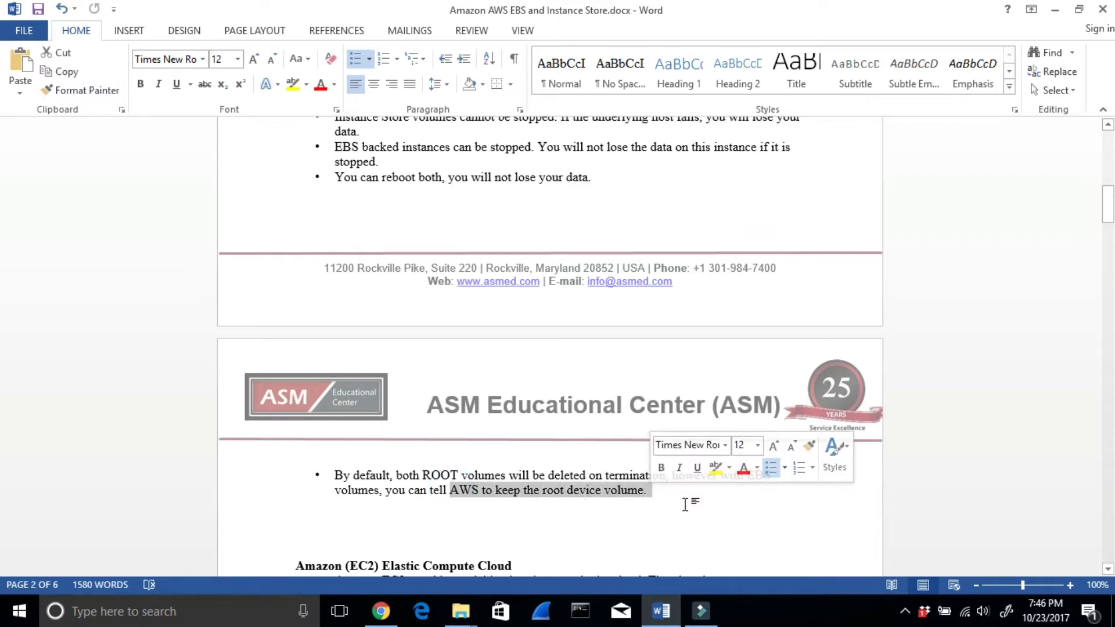
scroll(711, 516, "down", 1)
scroll(712, 515, "down", 1)
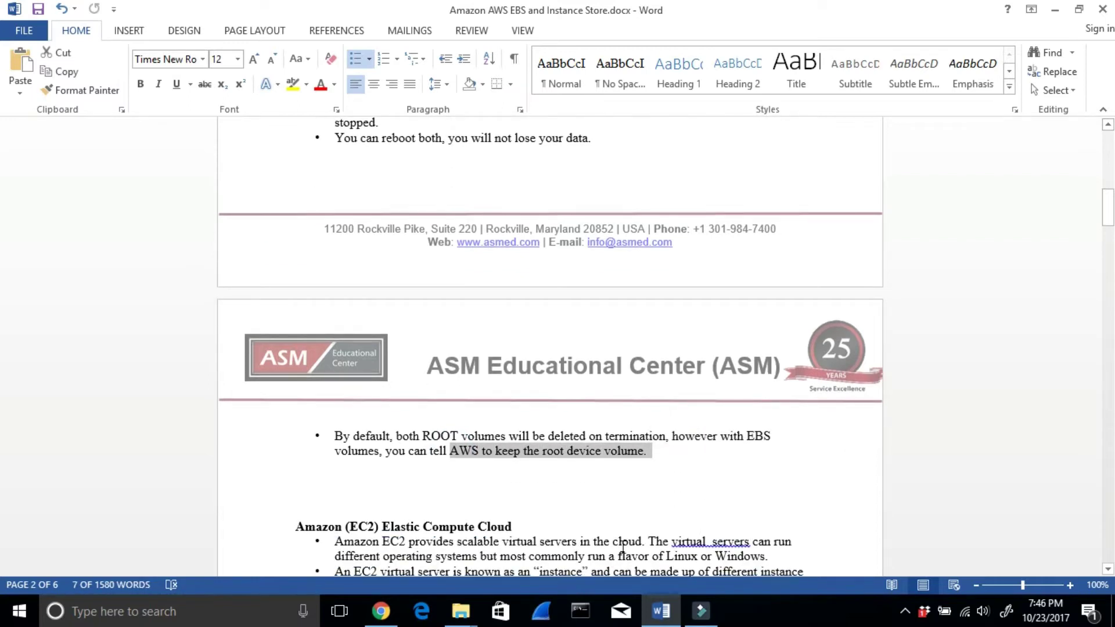
Switch to the AWS console in Chrome and open the running instances list from the EC2 dashboard.
left_click(380, 612)
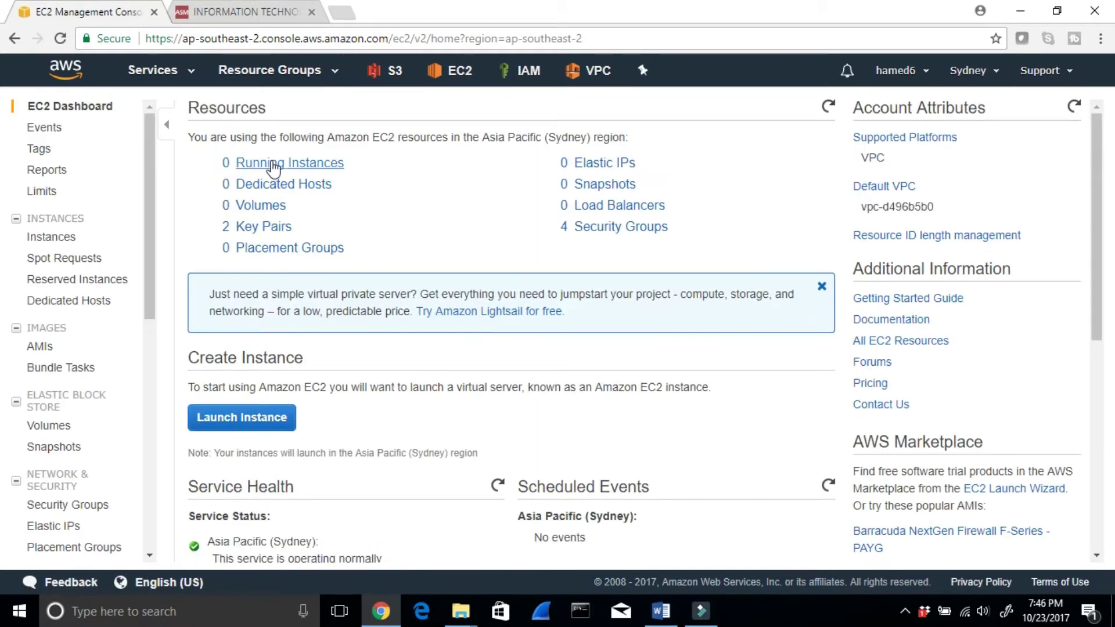
left_click(272, 164)
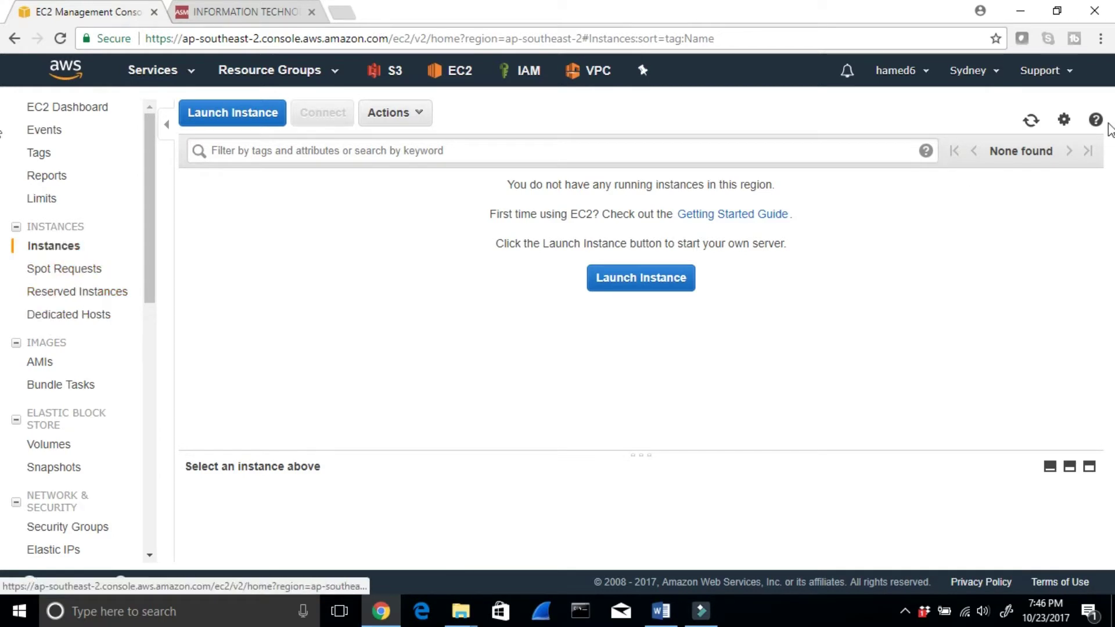
Return to the Word document and highlight the Amazon EC2 bullet on scalable virtual servers and Linux or Windows operating systems.
left_click(1021, 11)
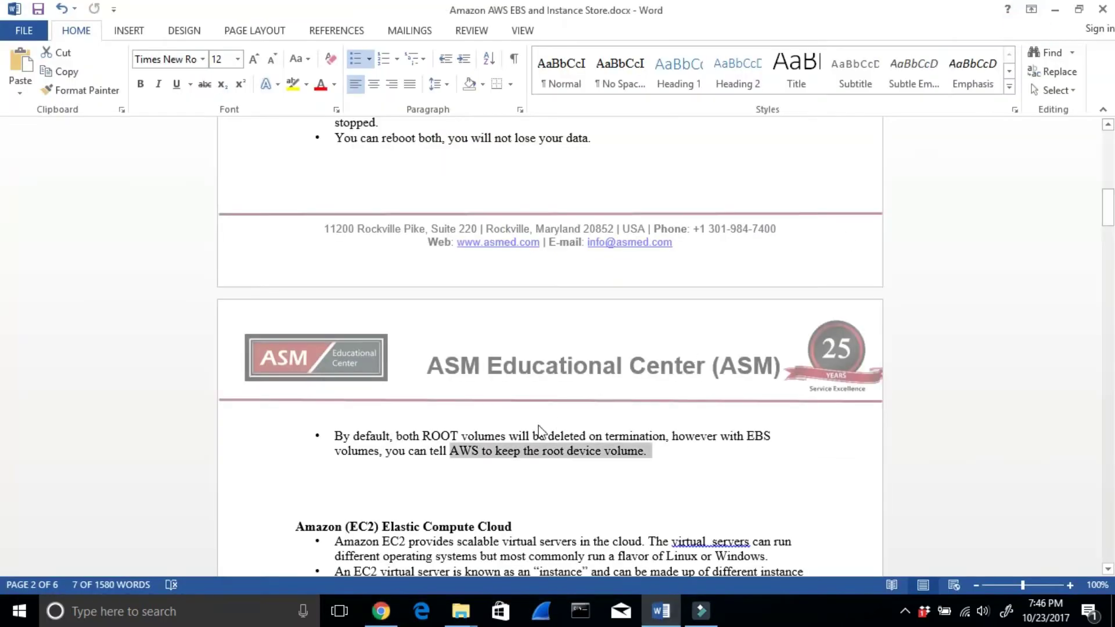
scroll(363, 480, "down", 1)
left_click_drag(338, 468, 784, 466)
left_click_drag(429, 477, 763, 482)
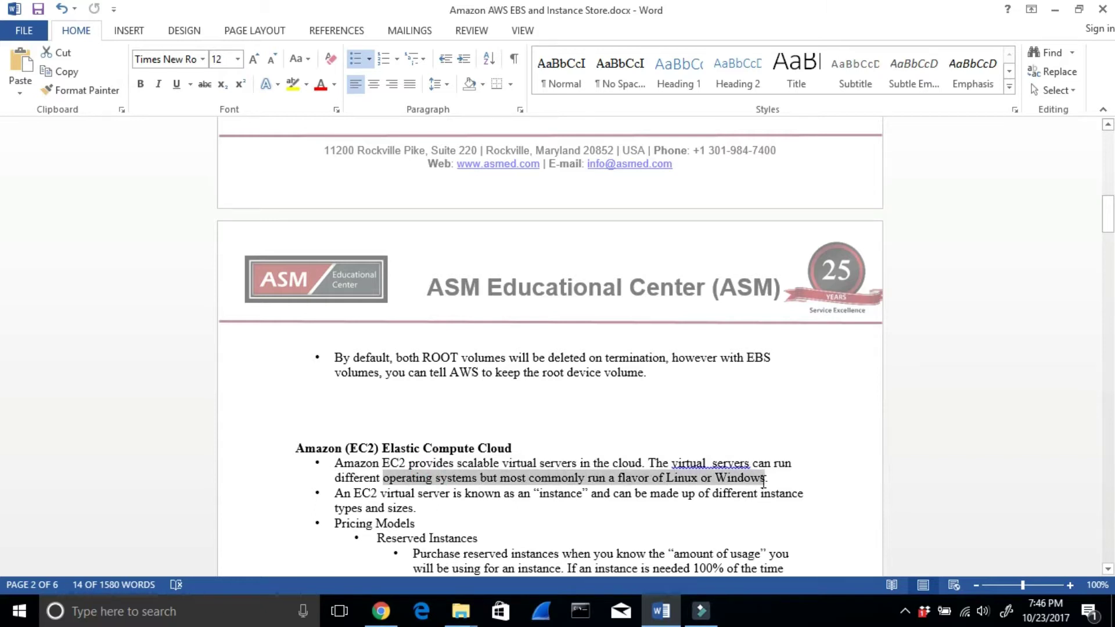
Switch to the AWS console, start launching an EC2 instance and highlight the Amazon Linux AMI 2017.09.0 name.
left_click(399, 604)
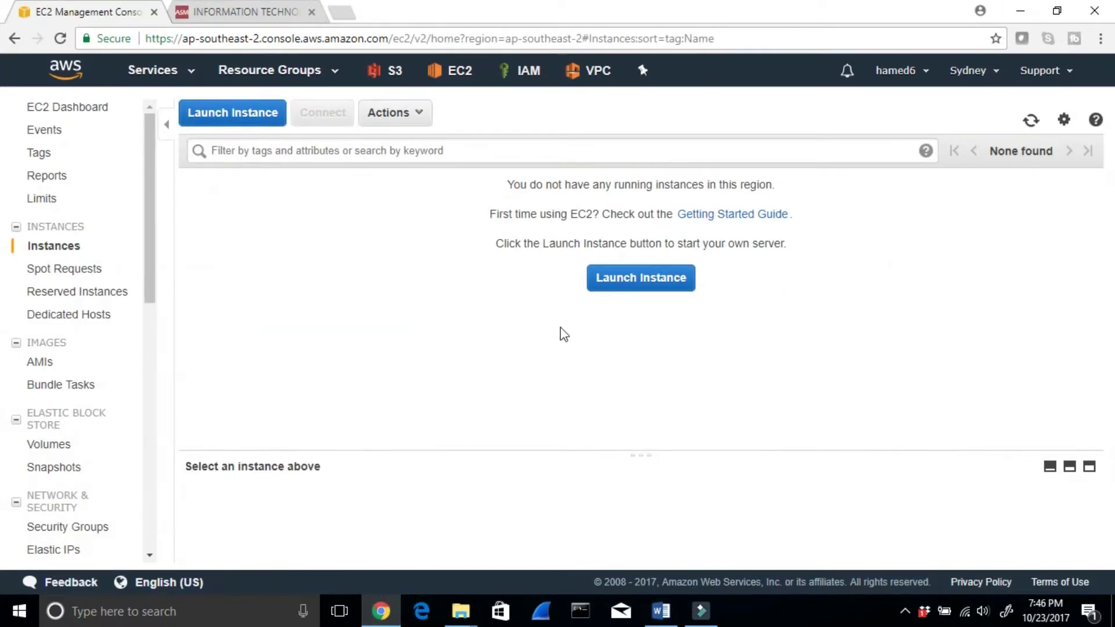
left_click(642, 282)
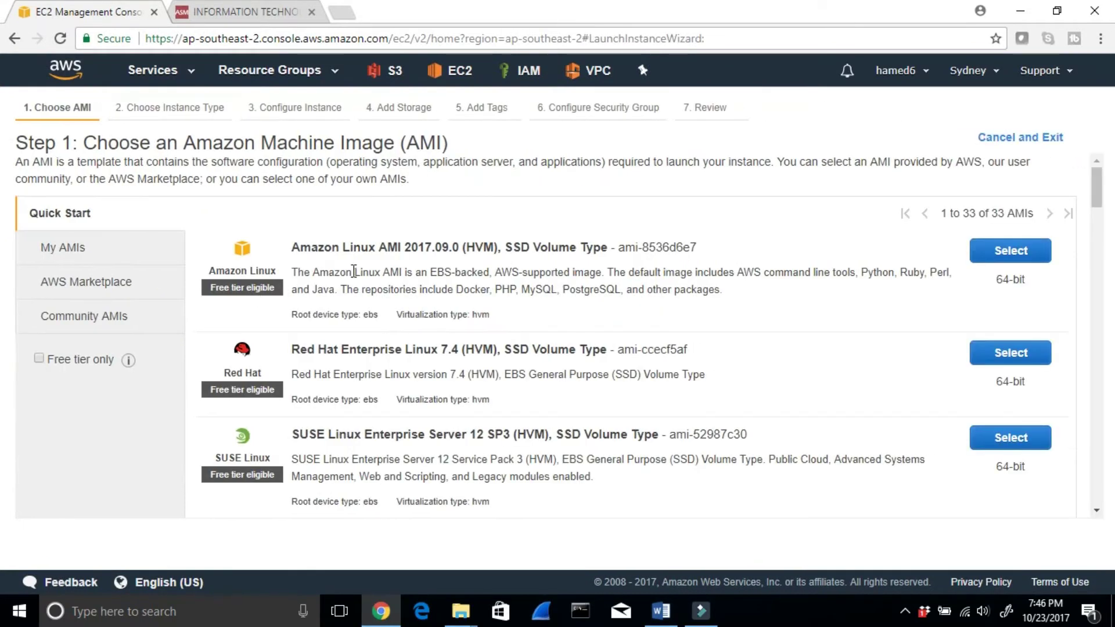
left_click_drag(294, 247, 408, 248)
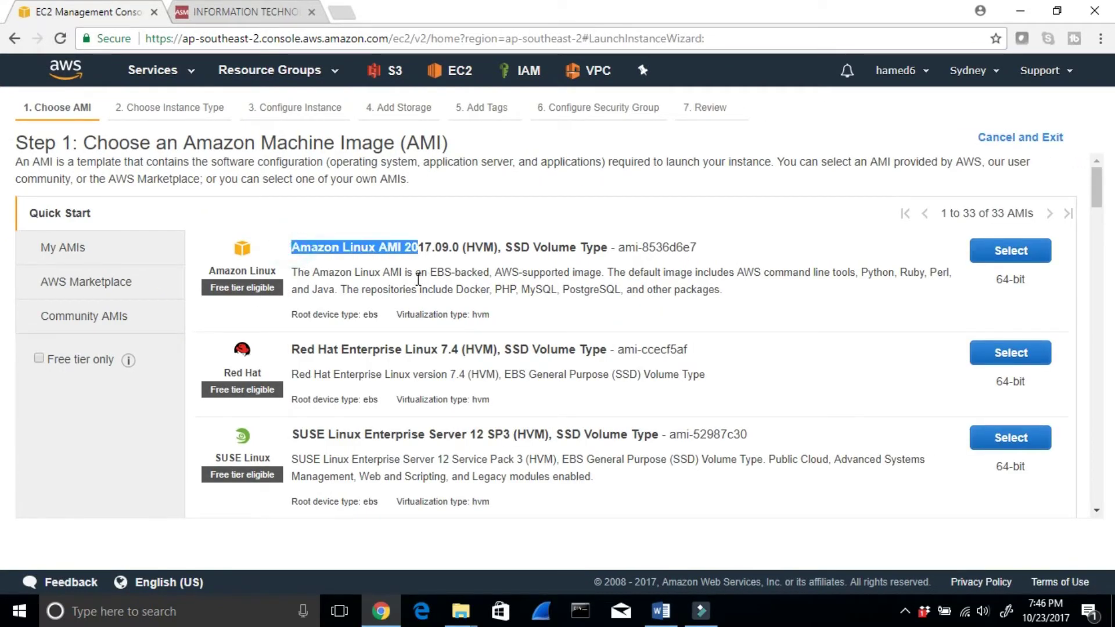
Browse the Quick Start AMIs, highlighting the Microsoft Windows Server 2016 Base and Microsoft Windows Server 2012 R2 entries.
scroll(335, 380, "down", 7)
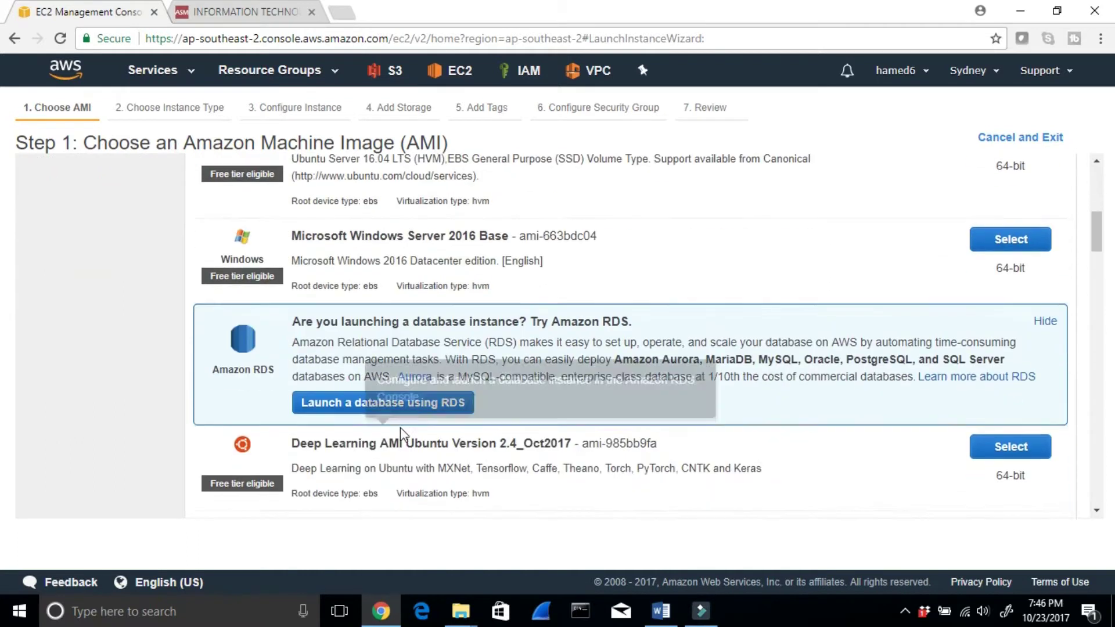
scroll(413, 318, "up", 2)
left_click_drag(339, 312, 487, 310)
scroll(550, 364, "down", 13)
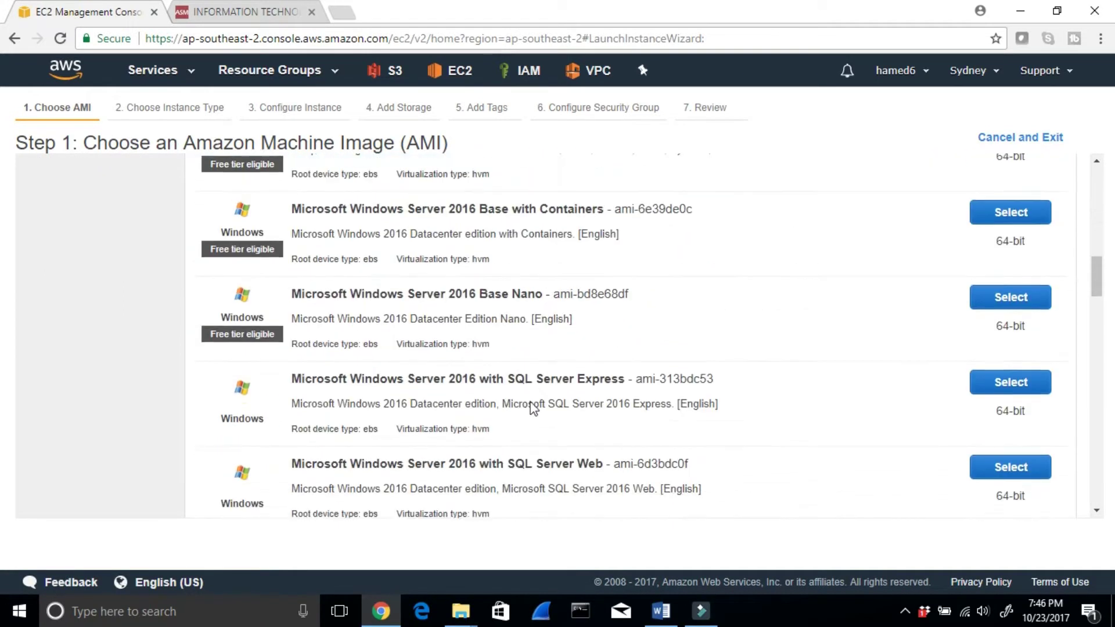
left_click_drag(286, 385, 500, 386)
scroll(505, 410, "down", 5)
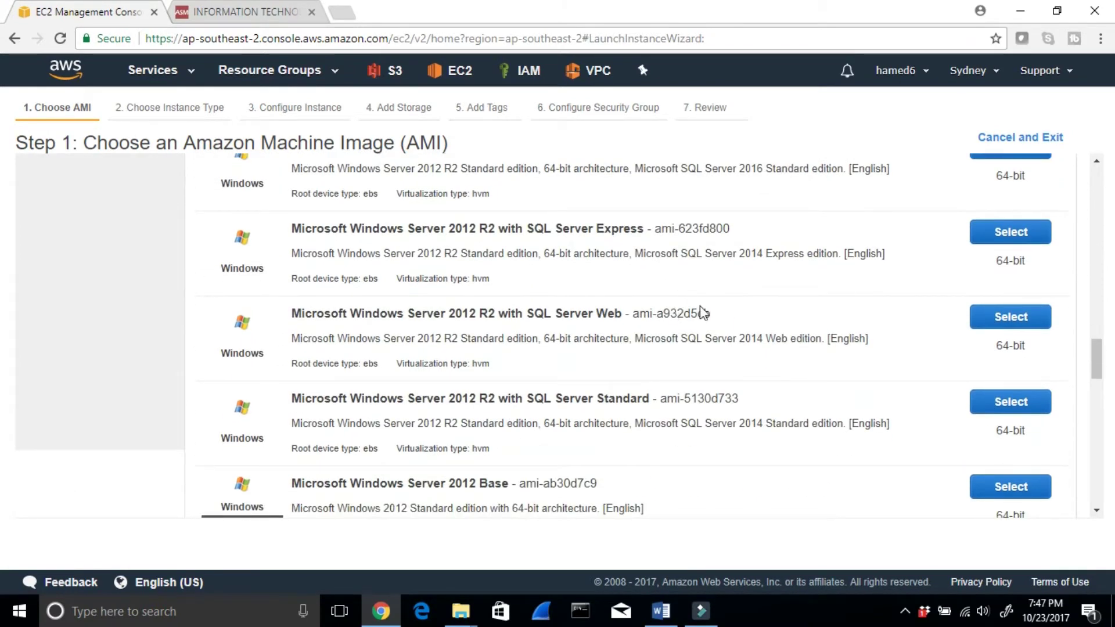
scroll(669, 262, "up", 4)
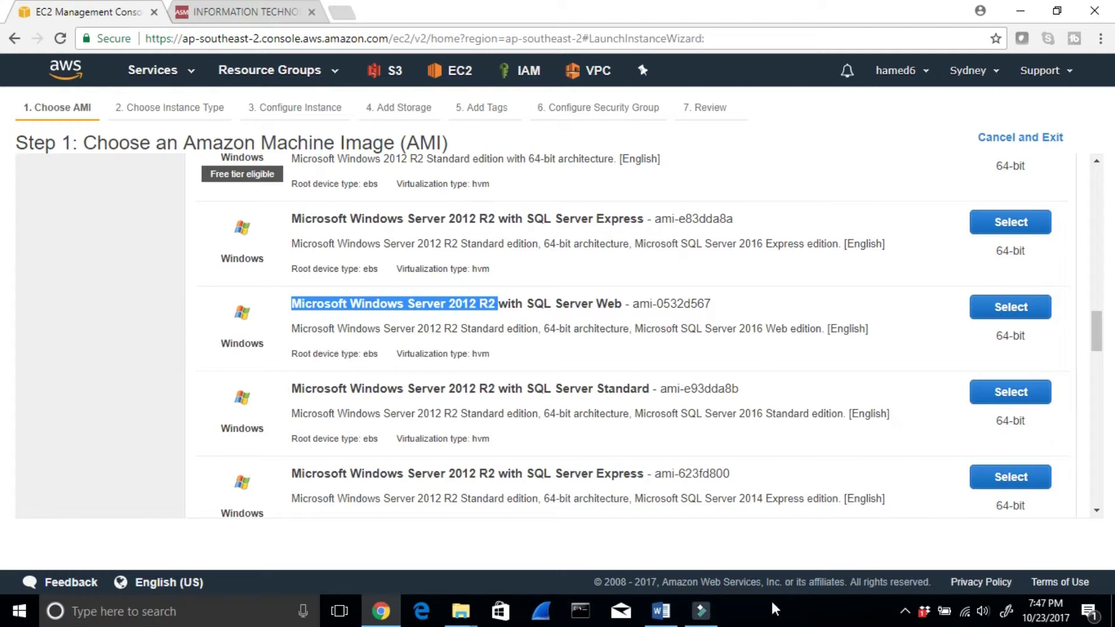
Return to the Word document and highlight the EC2 instance bullet and the Reserved, On-Demand and Spot Instances entries under Pricing Models.
left_click(661, 611)
scroll(365, 483, "down", 1)
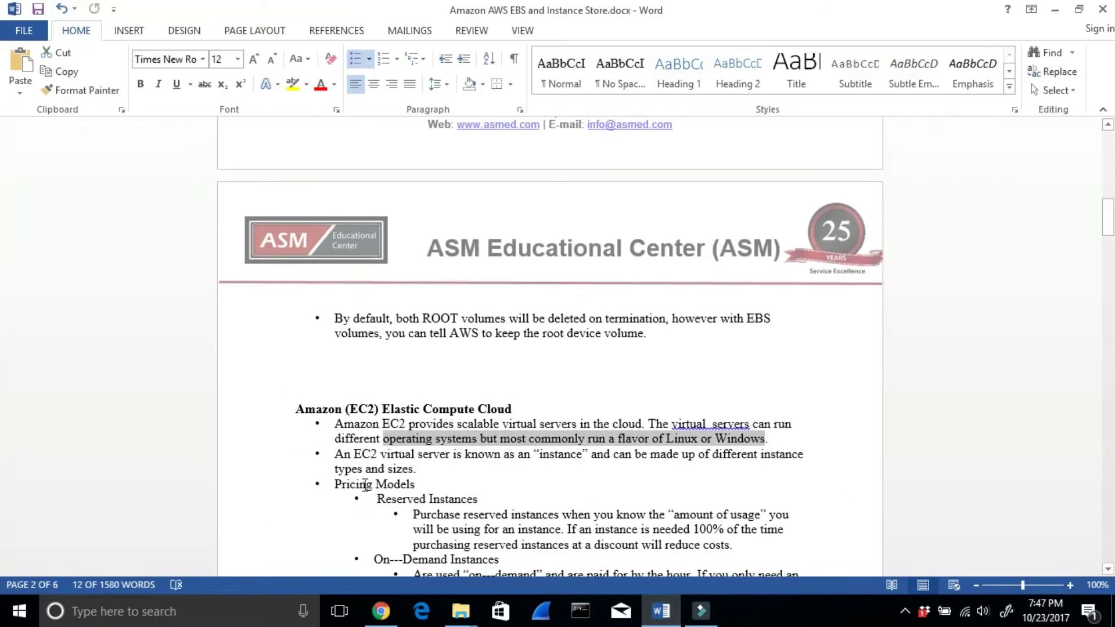
left_click_drag(331, 462, 761, 457)
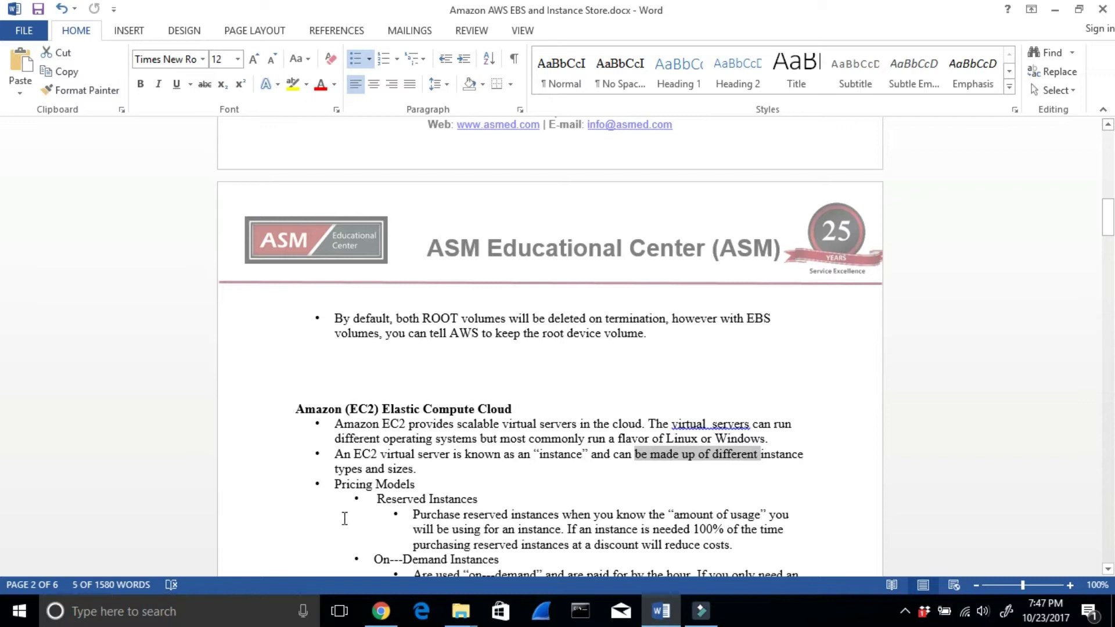
left_click_drag(328, 488, 479, 508)
left_click_drag(373, 559, 492, 562)
scroll(493, 562, "down", 2)
left_click_drag(372, 527, 447, 529)
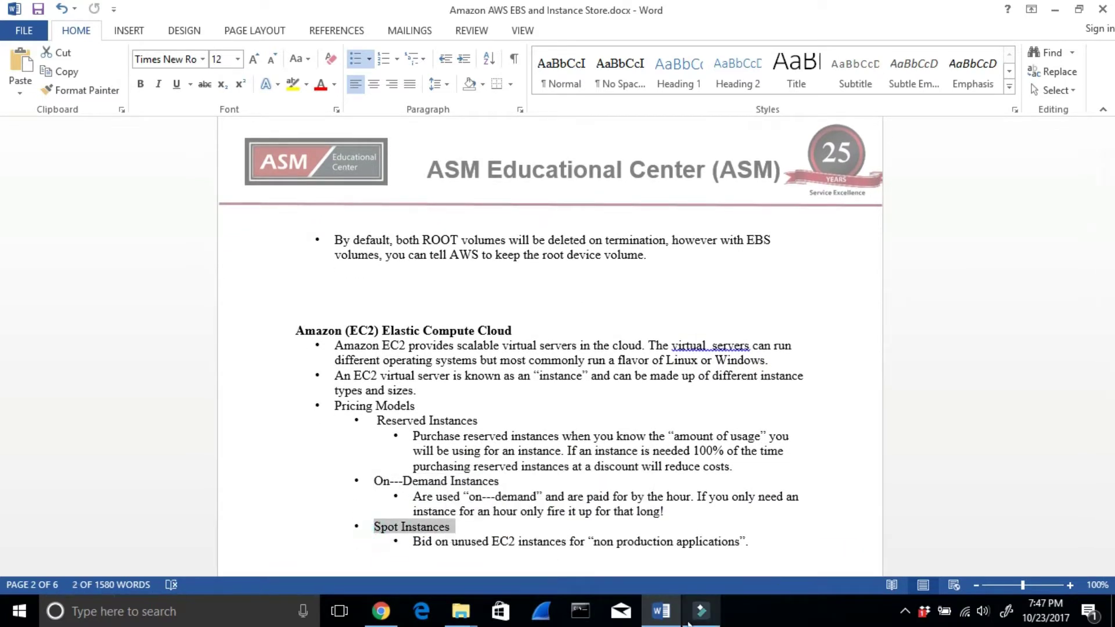
Switch to the AWS console in Chrome, view the instance options on the EC2 dashboard, and return to the Word document.
left_click(380, 611)
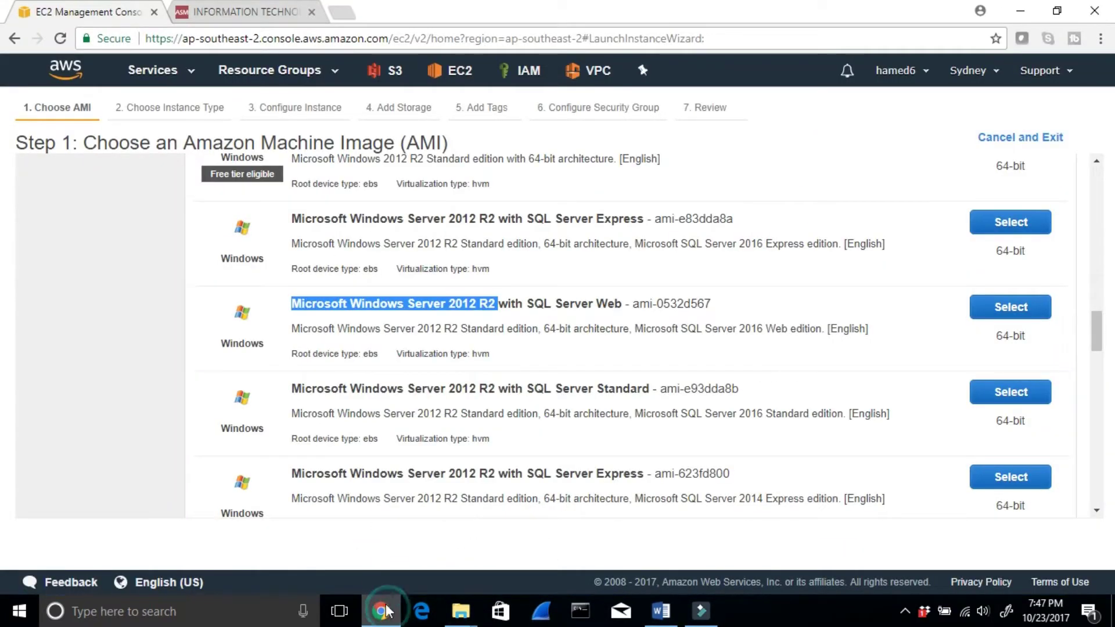
left_click(470, 77)
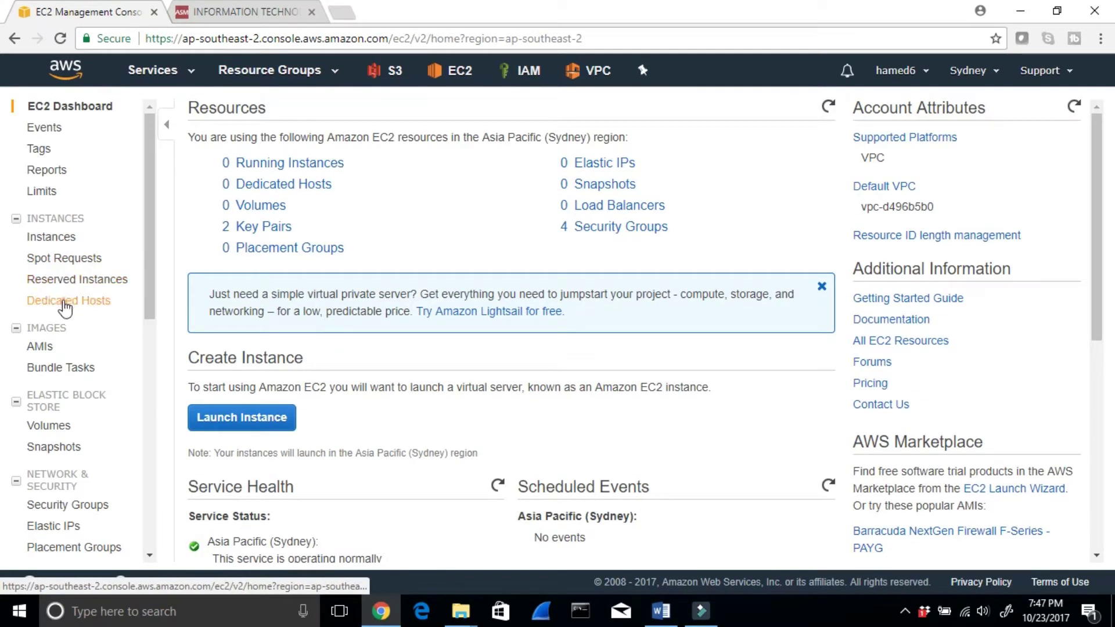
left_click(1020, 12)
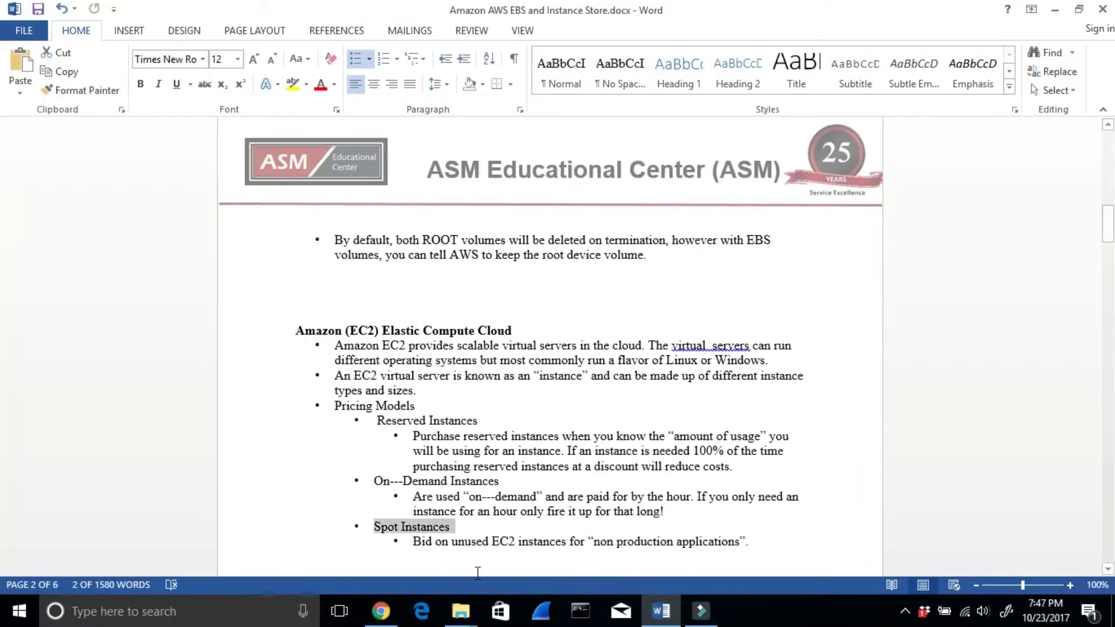
Highlight the Reserved Instances notes on known amount of usage, 100% need and discounted purchasing.
scroll(481, 546, "down", 1)
left_click_drag(409, 396, 745, 397)
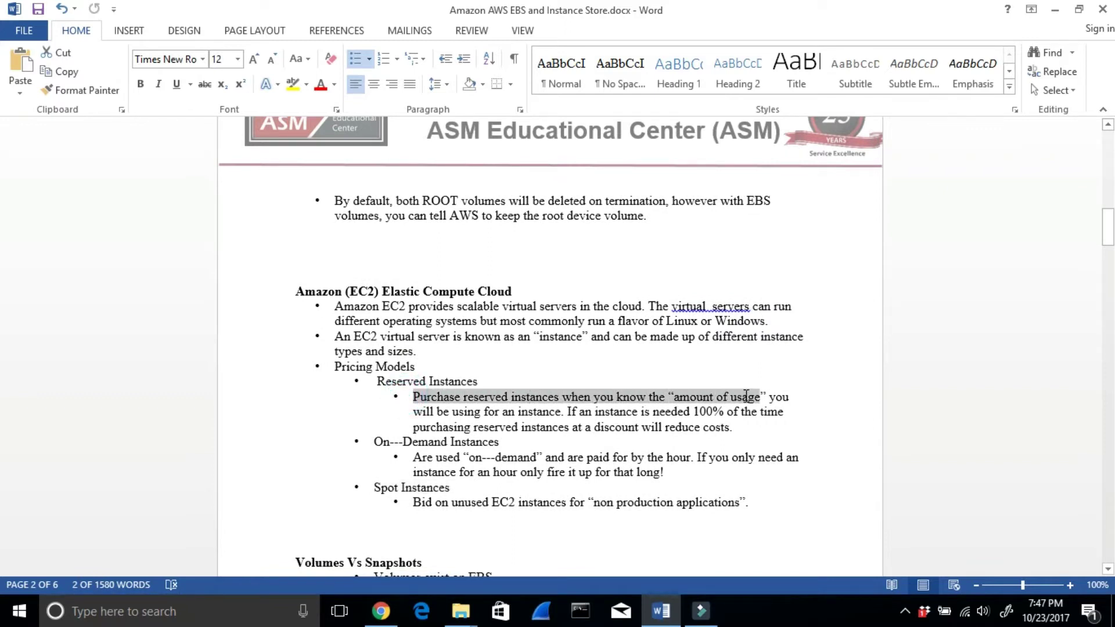
left_click_drag(562, 411, 781, 415)
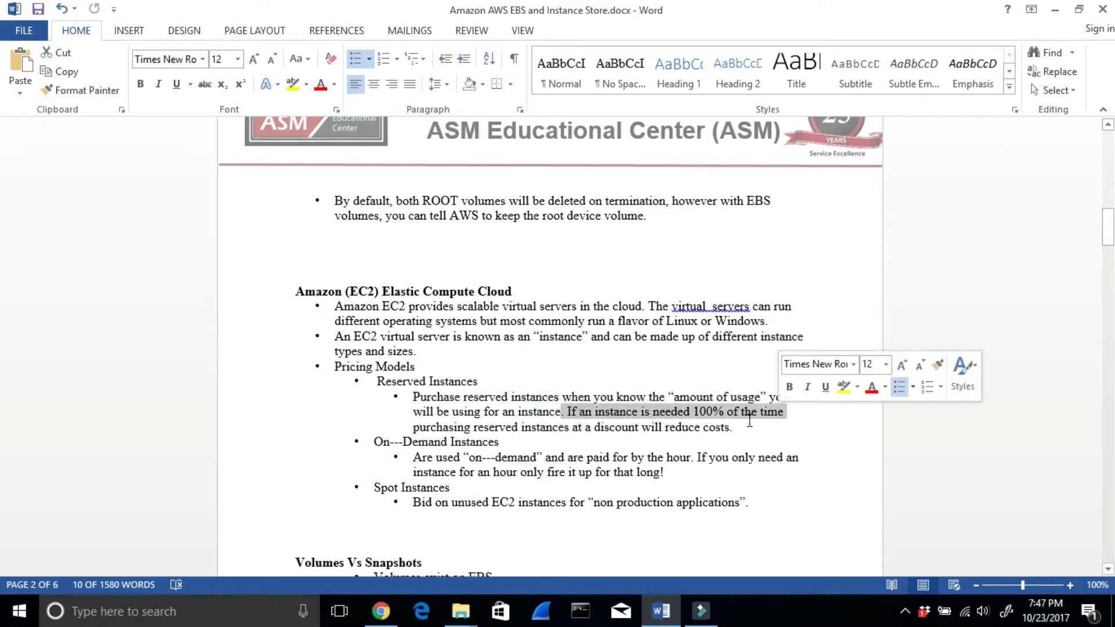
left_click_drag(470, 427, 733, 437)
left_click_drag(405, 400, 562, 400)
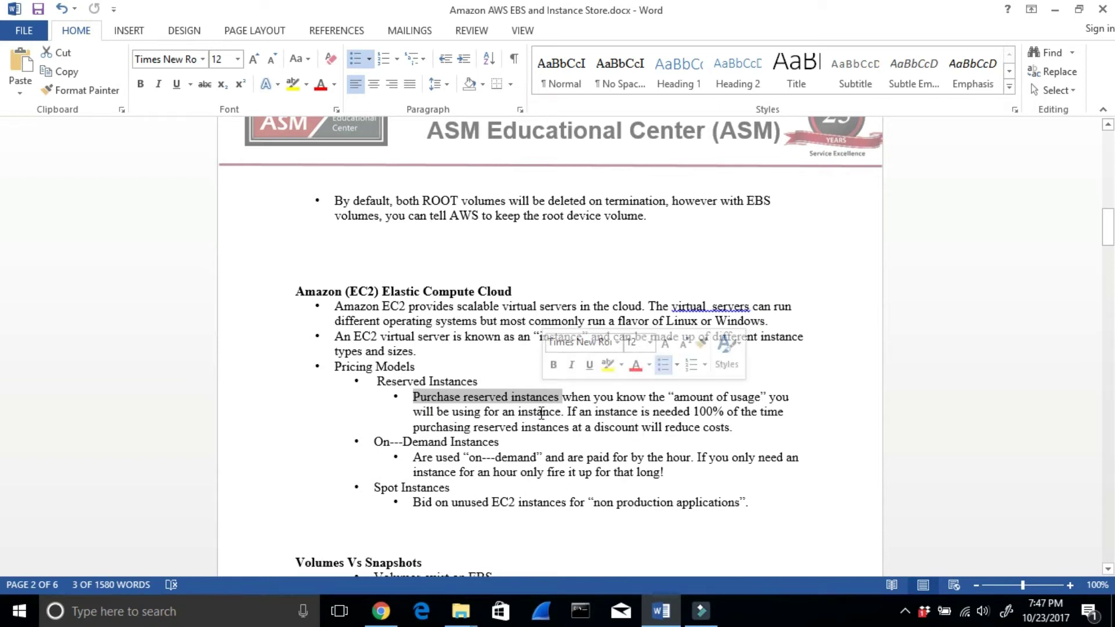
Highlight the On-Demand Instances heading and hourly payment note, and the Spot Instances note on bidding for unused EC2 instances.
left_click_drag(391, 446, 500, 444)
left_click_drag(407, 460, 736, 463)
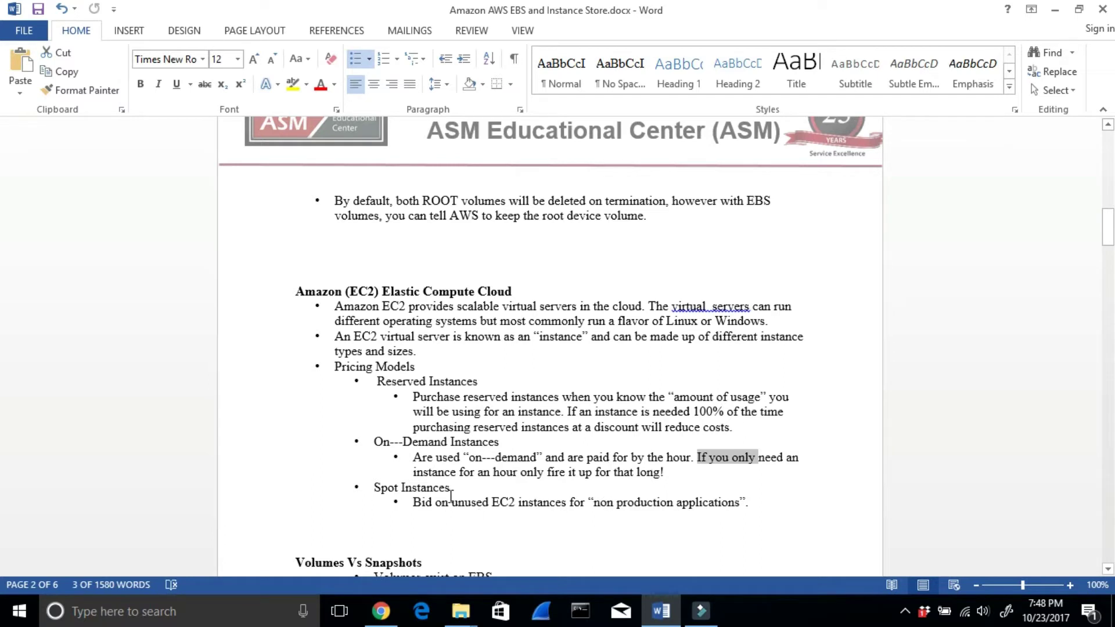
left_click_drag(411, 504, 685, 516)
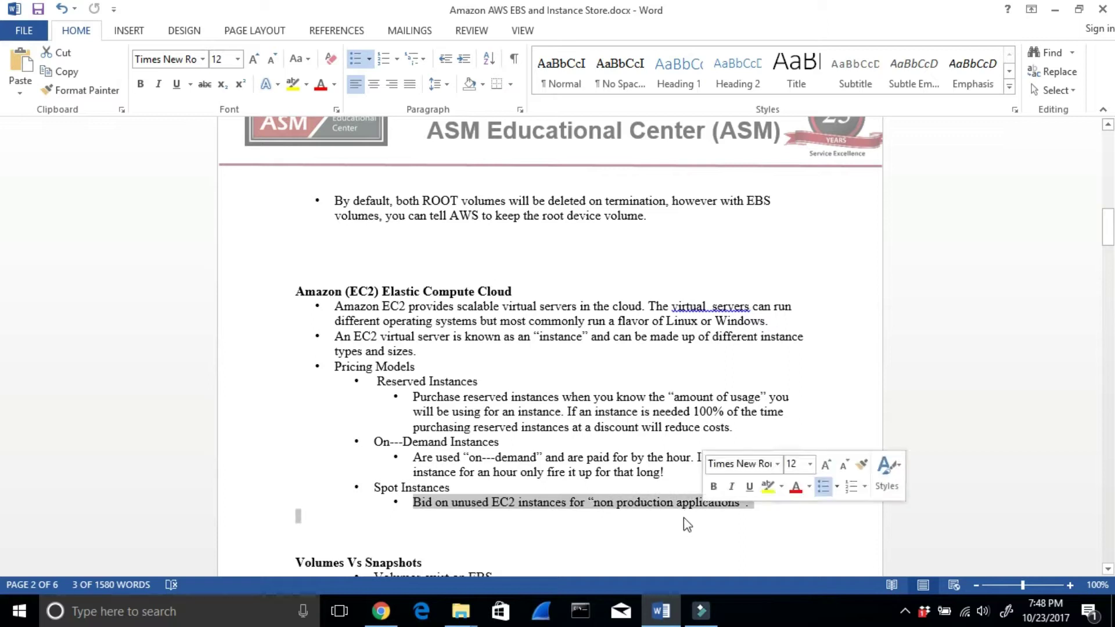
Under Volumes Vs Snapshots, highlight "Volumes exist on EBS", "Virtual Hard Disk" and "Snapshots exist on S3".
scroll(517, 512, "down", 1)
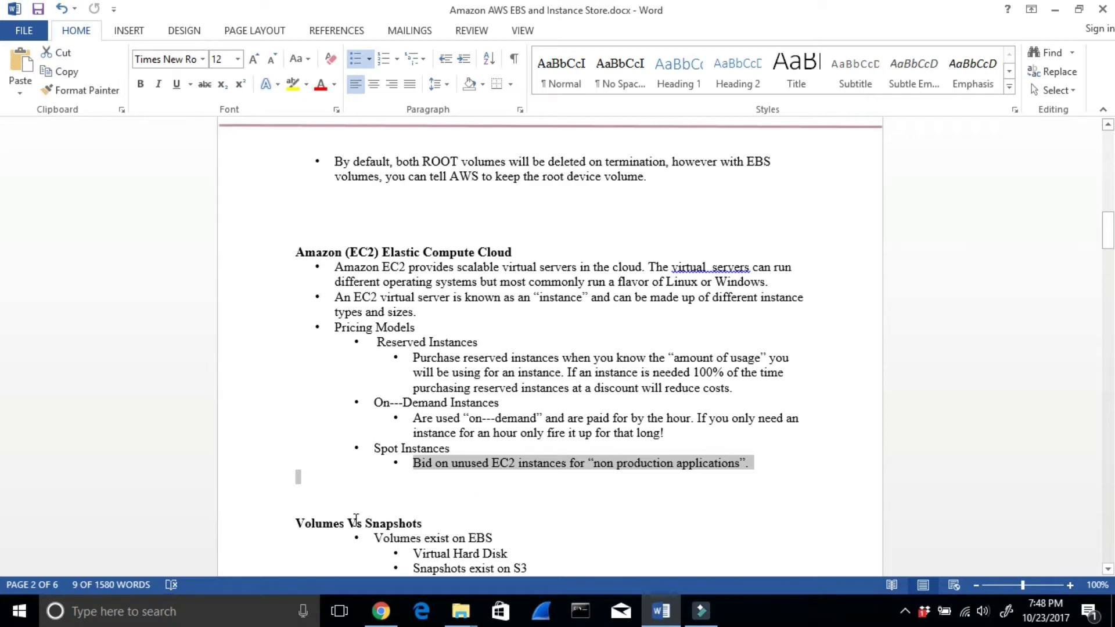
left_click_drag(299, 524, 530, 540)
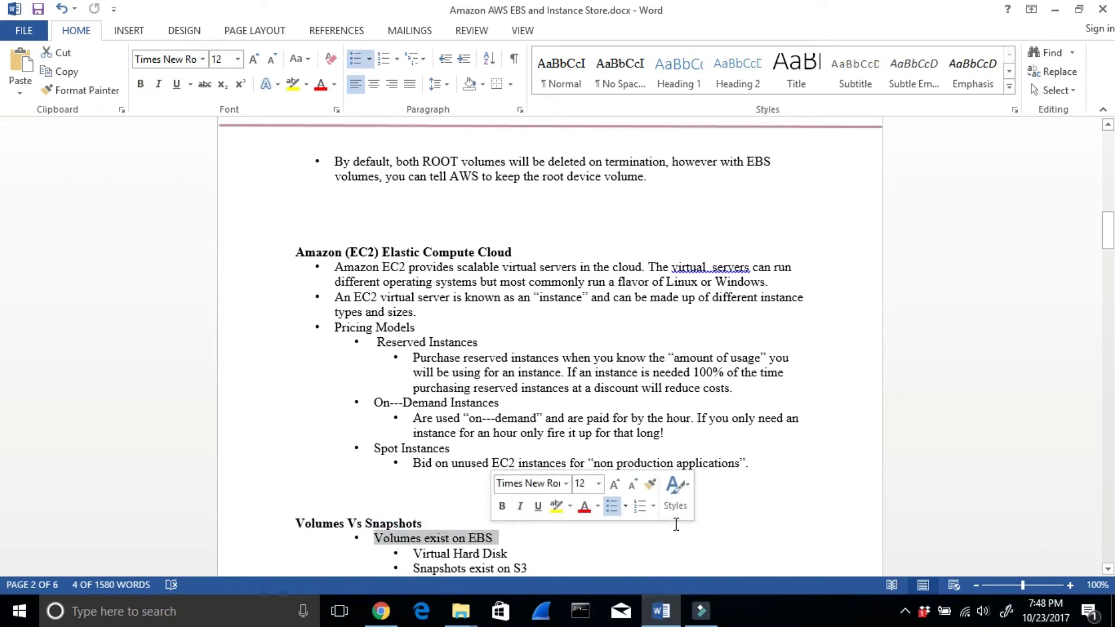
left_click_drag(413, 554, 508, 554)
scroll(464, 540, "down", 1)
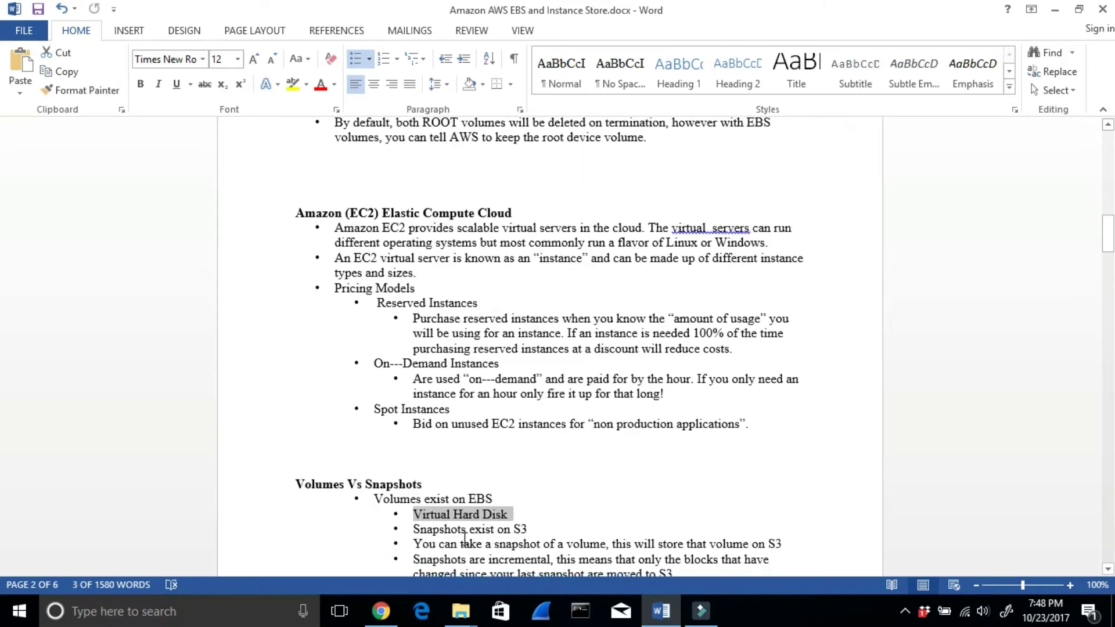
left_click_drag(412, 529, 529, 529)
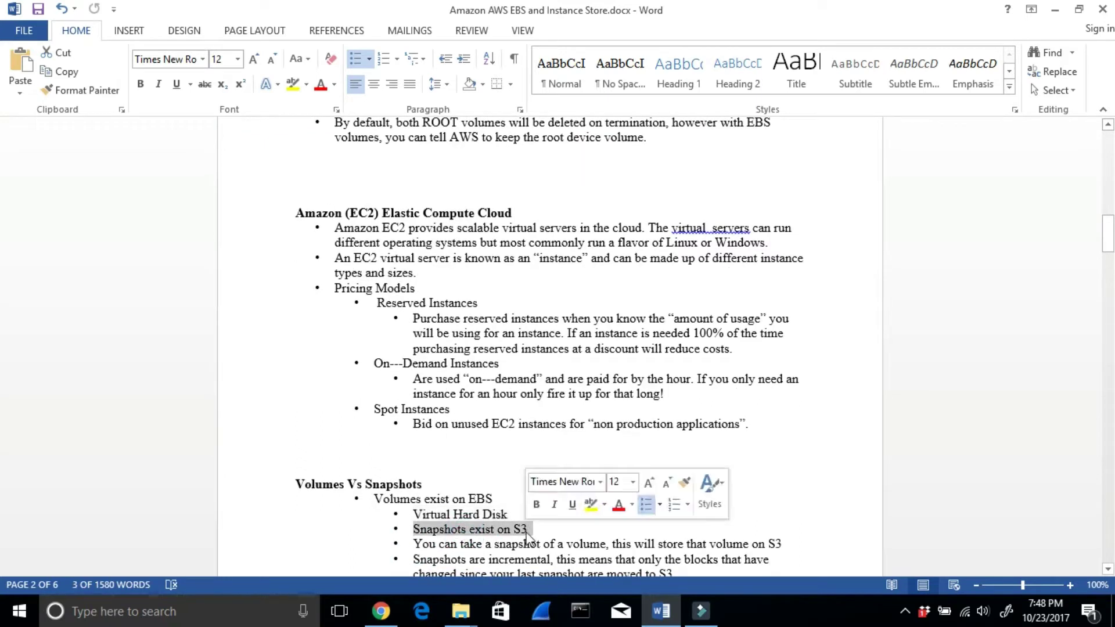
Highlight the bullets on storing a volume snapshot on S3, incremental snapshots and first snapshot creation time.
left_click_drag(415, 543, 788, 541)
scroll(587, 526, "down", 1)
left_click_drag(410, 520, 761, 521)
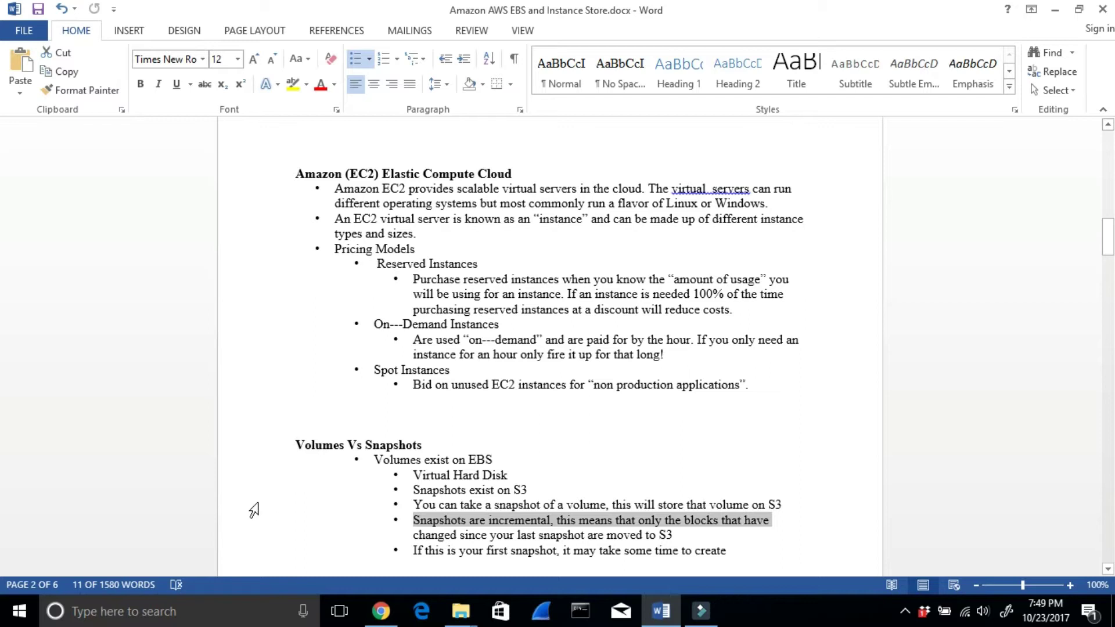
left_click_drag(412, 550, 589, 550)
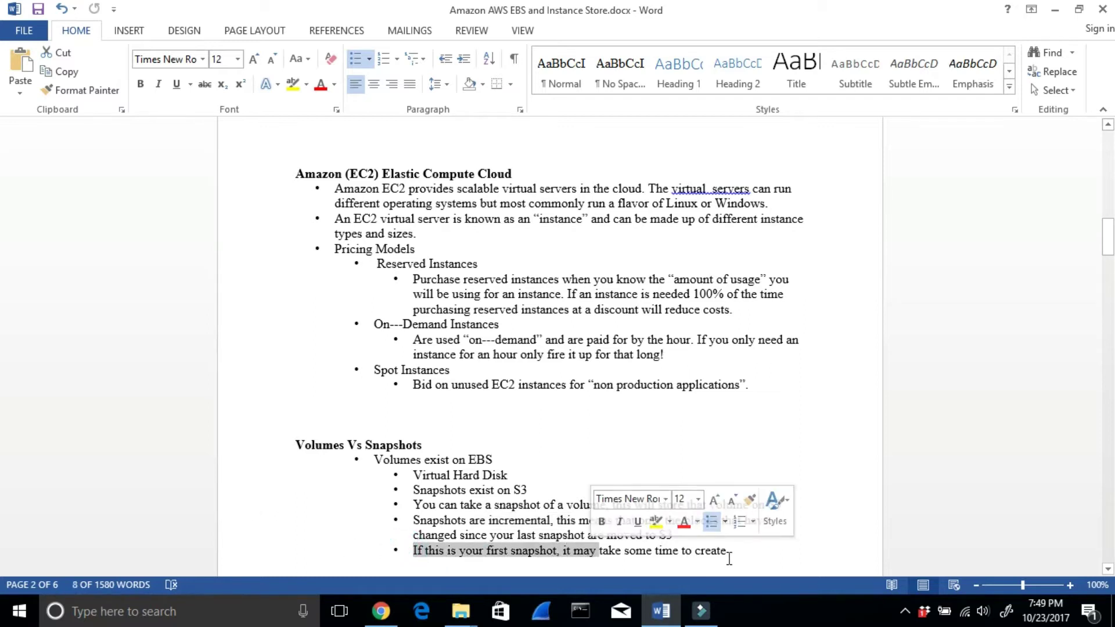
Under Volumes Vs Snapshots – Security, highlight the bullets on encrypted snapshots, restored volumes and sharing unencrypted snapshots.
scroll(730, 556, "down", 2)
scroll(728, 559, "down", 2)
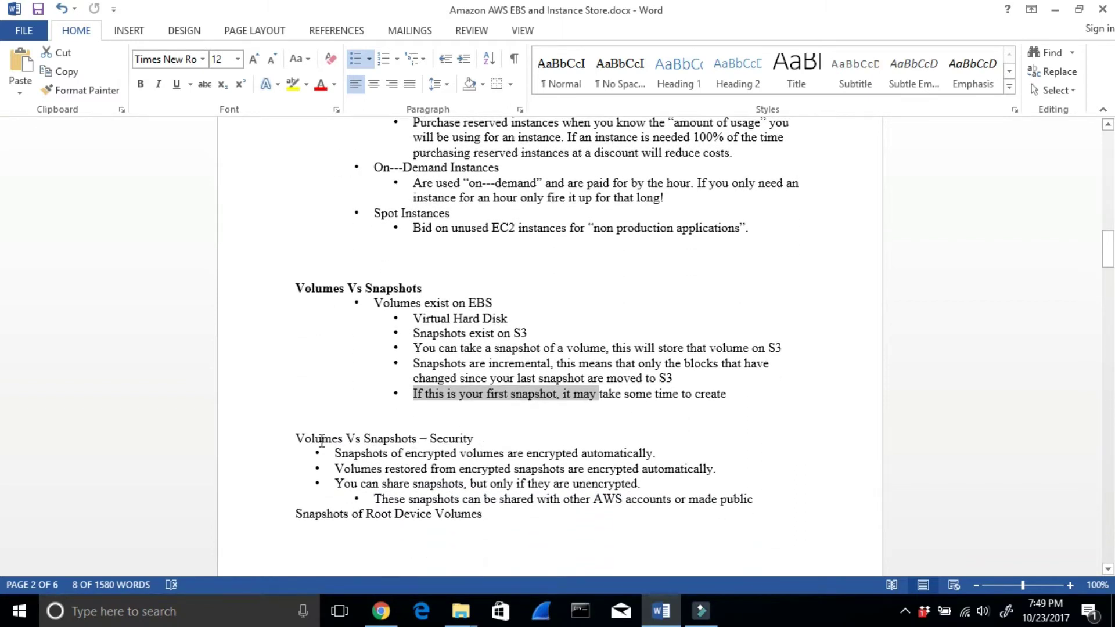
left_click_drag(335, 453, 650, 452)
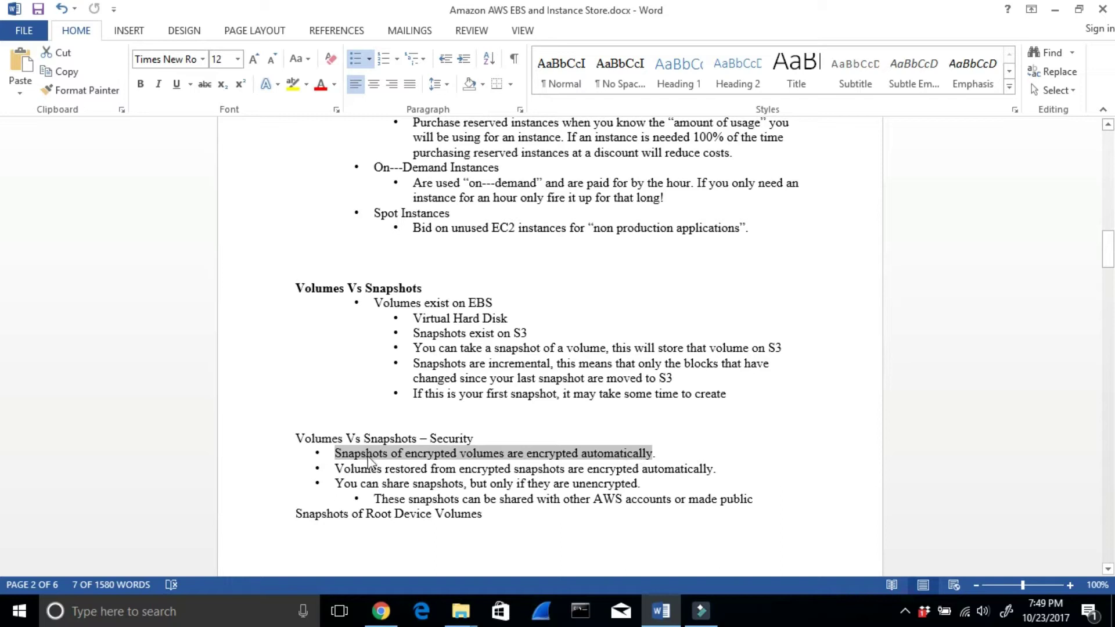
left_click_drag(373, 467, 680, 471)
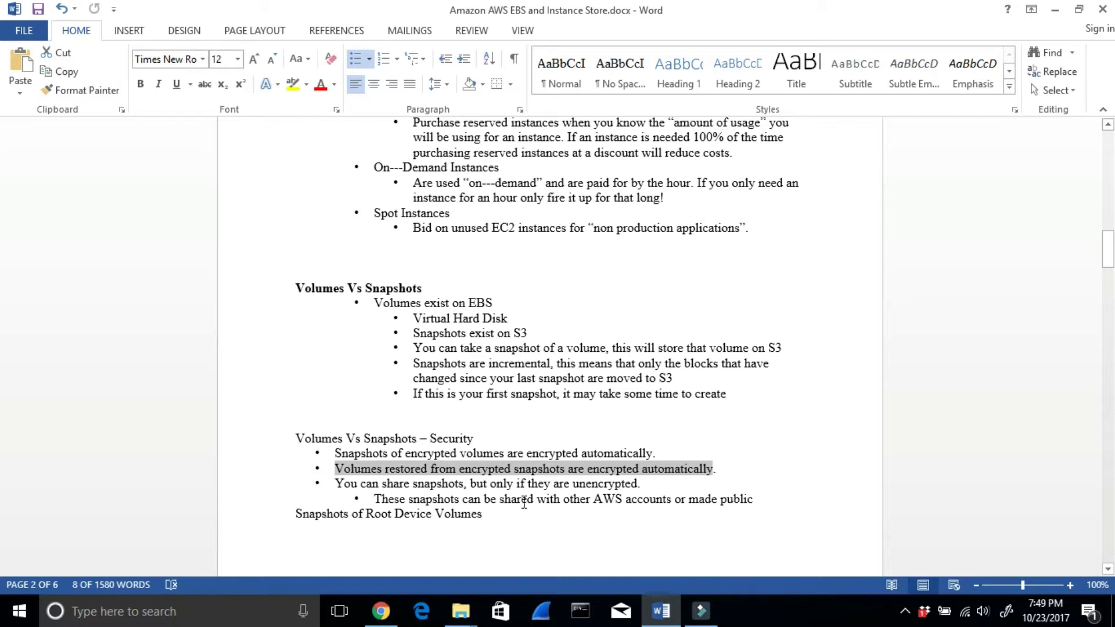
left_click_drag(376, 486, 658, 491)
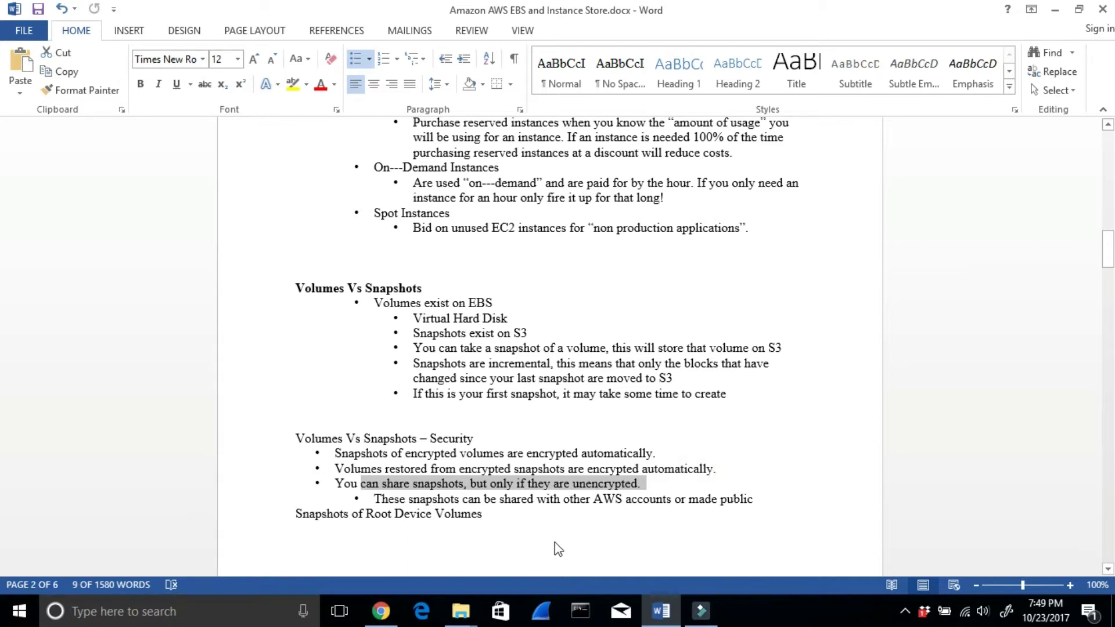
Switch to the AWS console in Chrome, open the running instances list and start launching an EC2 instance.
left_click(369, 613)
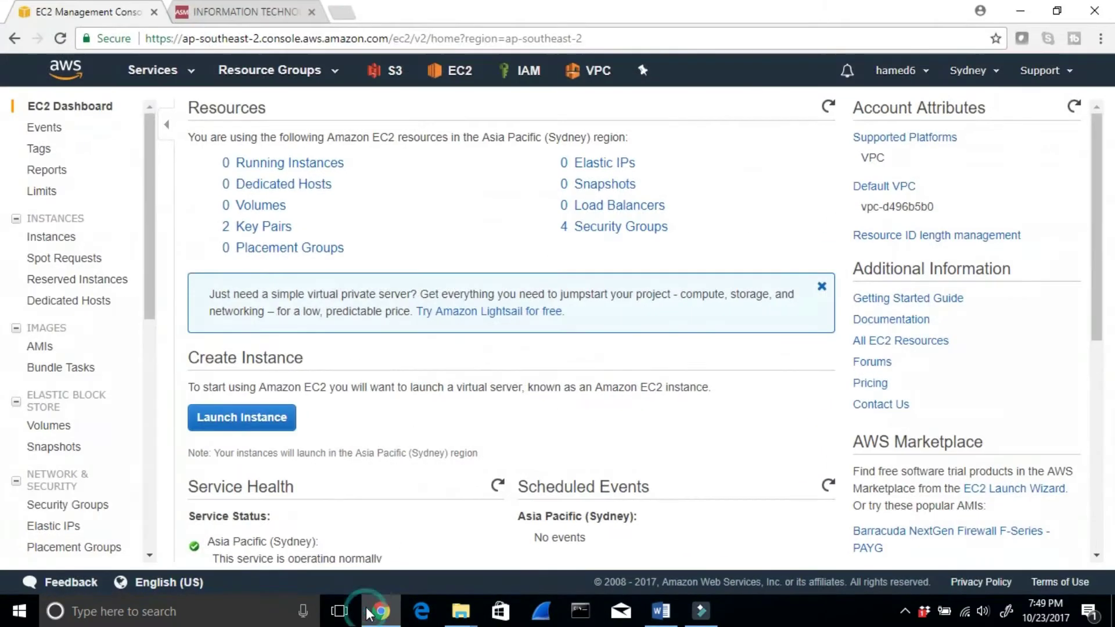
left_click(274, 166)
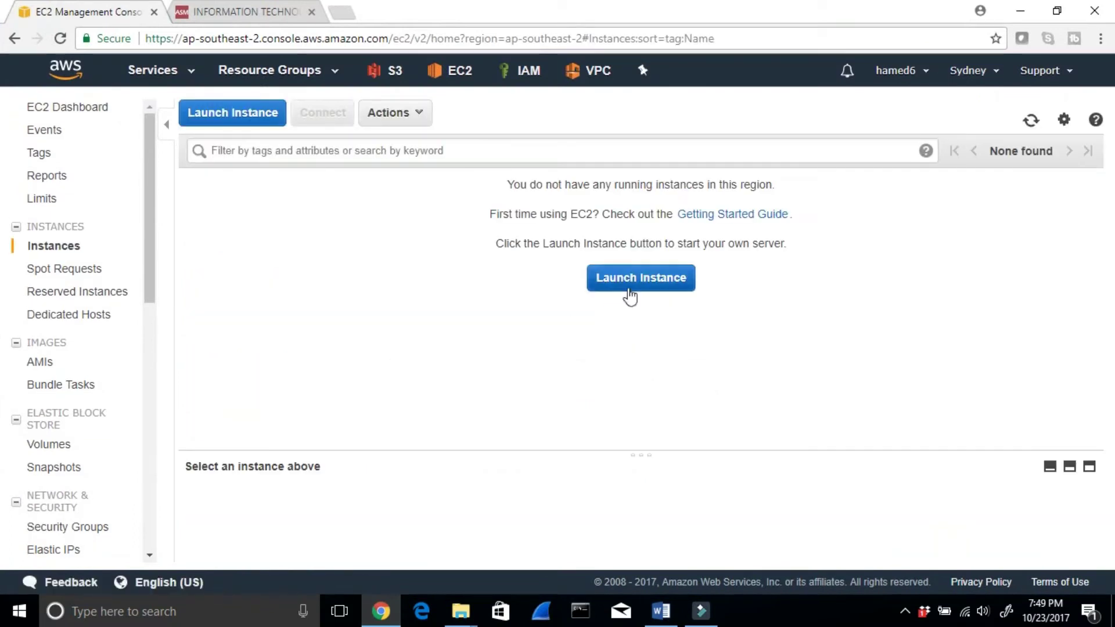
left_click(630, 297)
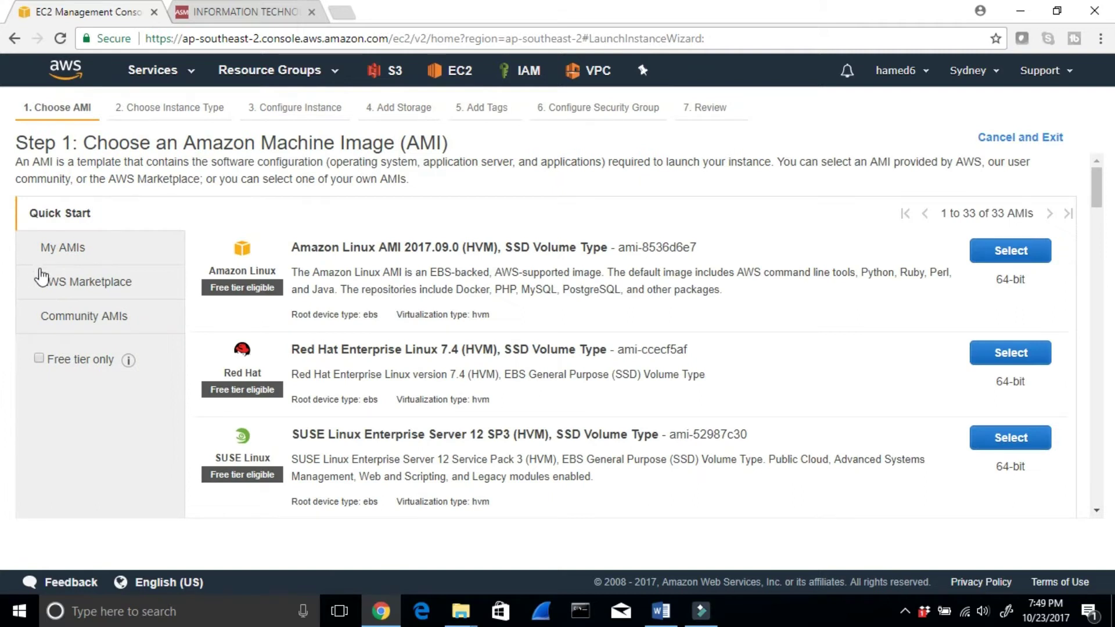
Browse the featured software in the AWS Marketplace AMIs and return to the Quick Start AMIs.
left_click(56, 282)
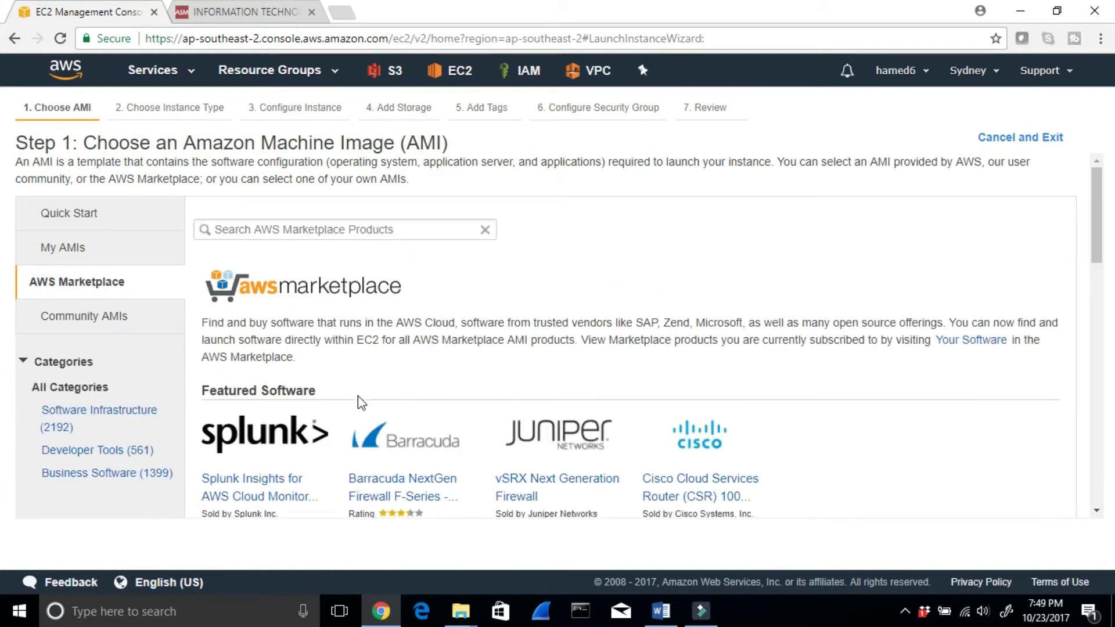
scroll(361, 403, "down", 10)
scroll(489, 390, "up", 10)
left_click(81, 215)
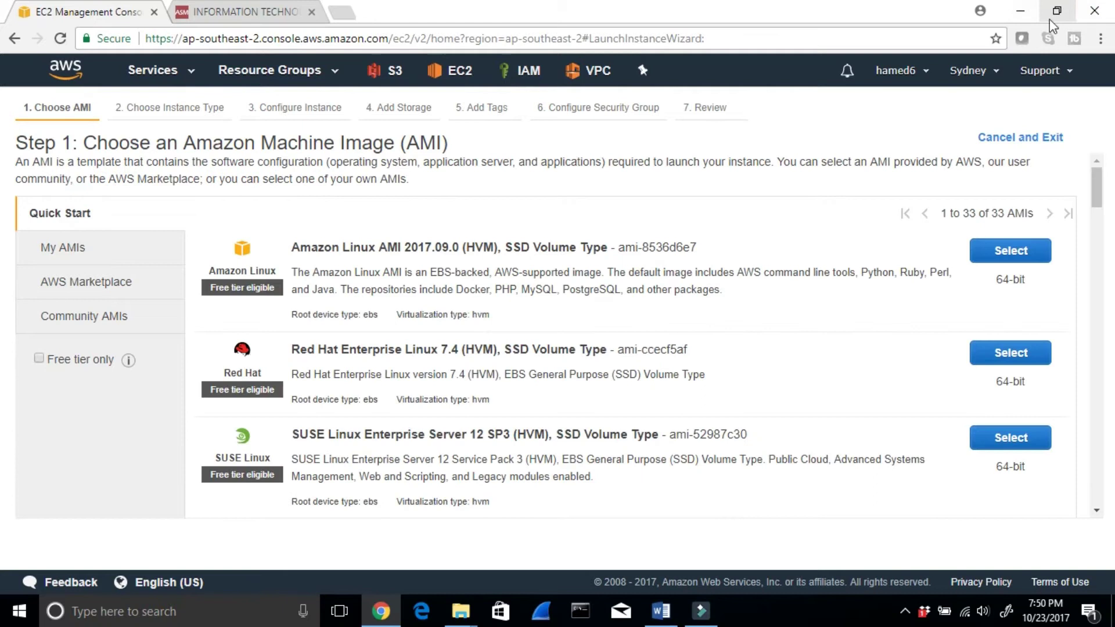
Return to the Word document and highlight the notes on sharing snapshots with other AWS accounts and stopping root device instances before snapshots.
left_click(1020, 12)
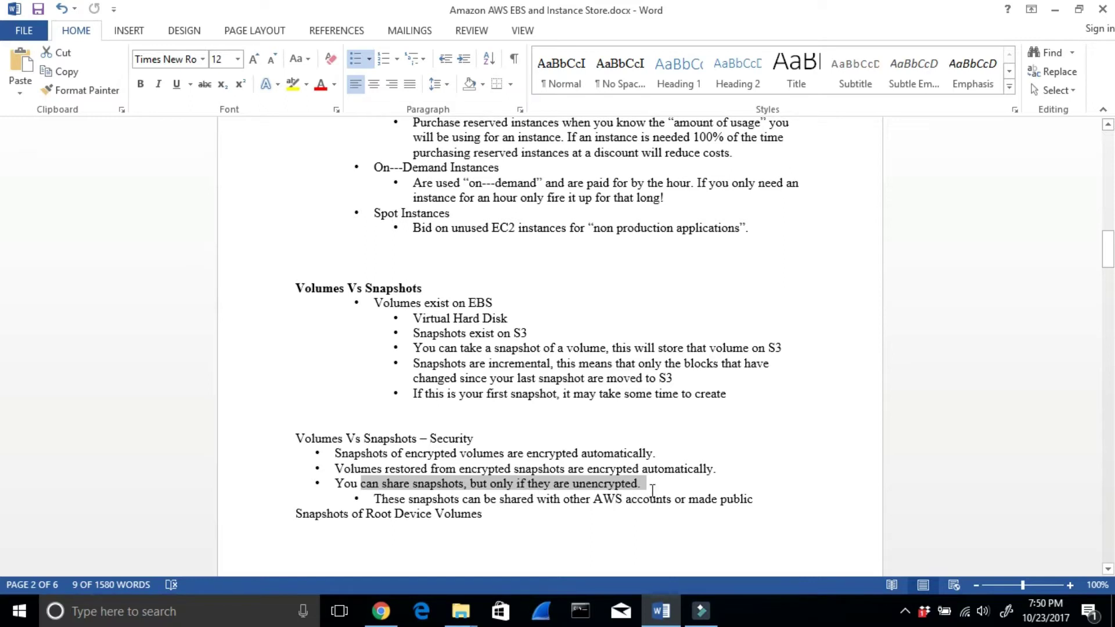
left_click_drag(410, 503, 753, 502)
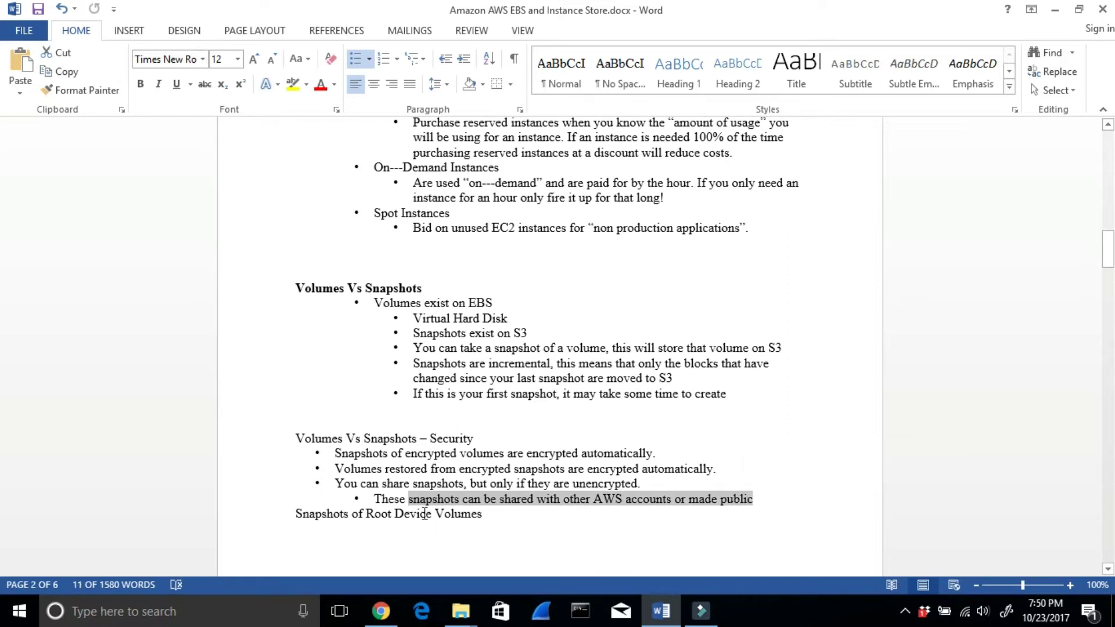
scroll(475, 515, "down", 5)
scroll(480, 517, "down", 2)
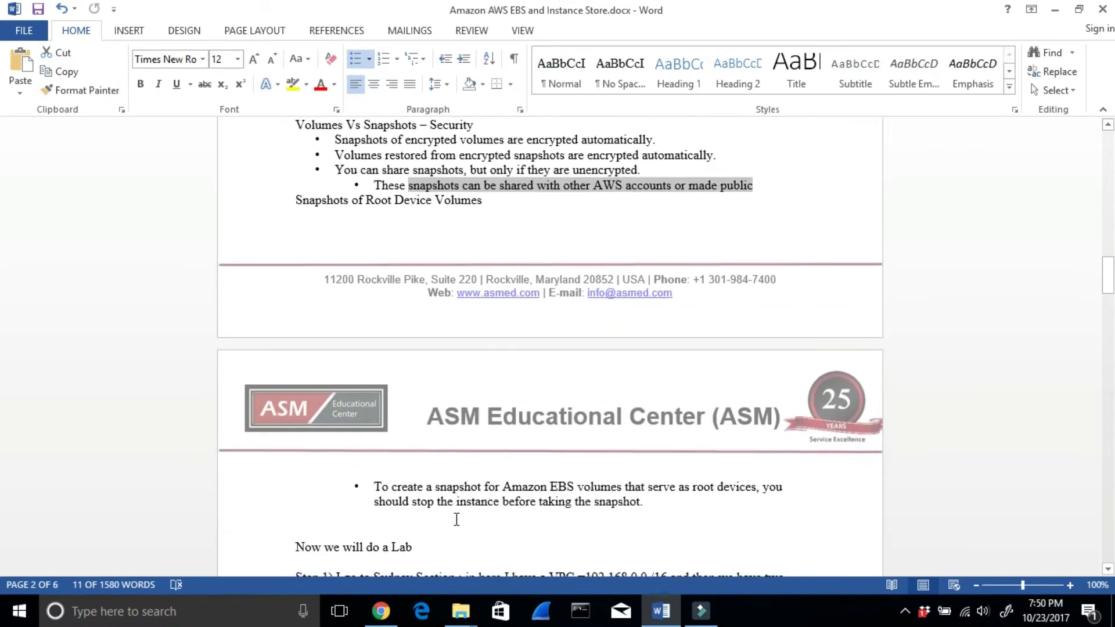
left_click_drag(427, 498, 591, 475)
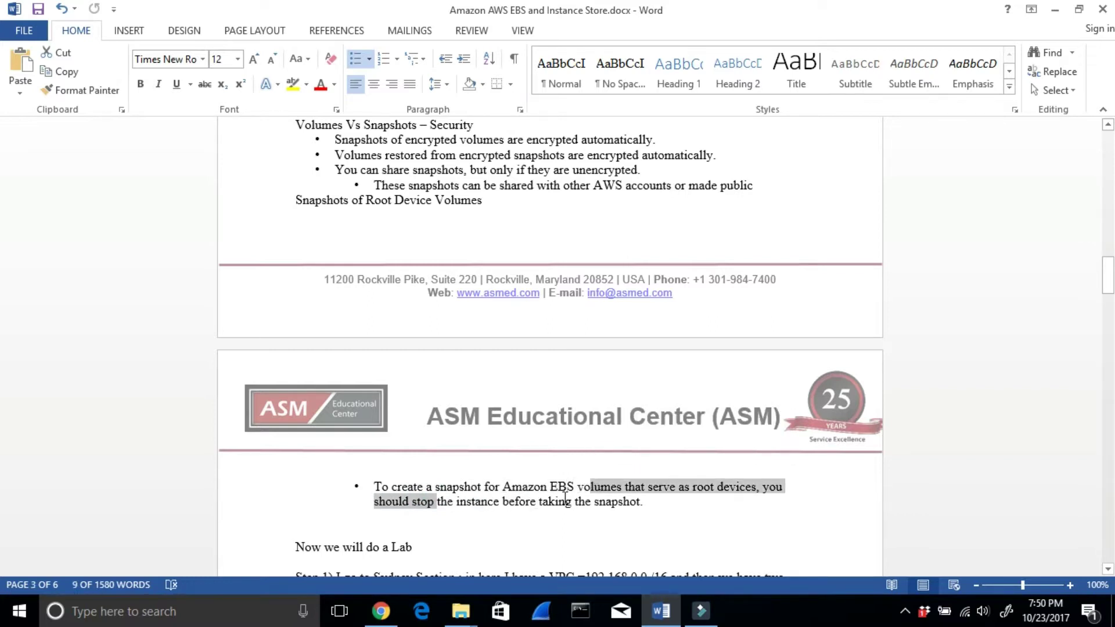
Highlight "Now we will do a Lab" and the document title on EBS Vs Instance Store, then review the Sydney region diagram.
scroll(380, 325, "down", 2)
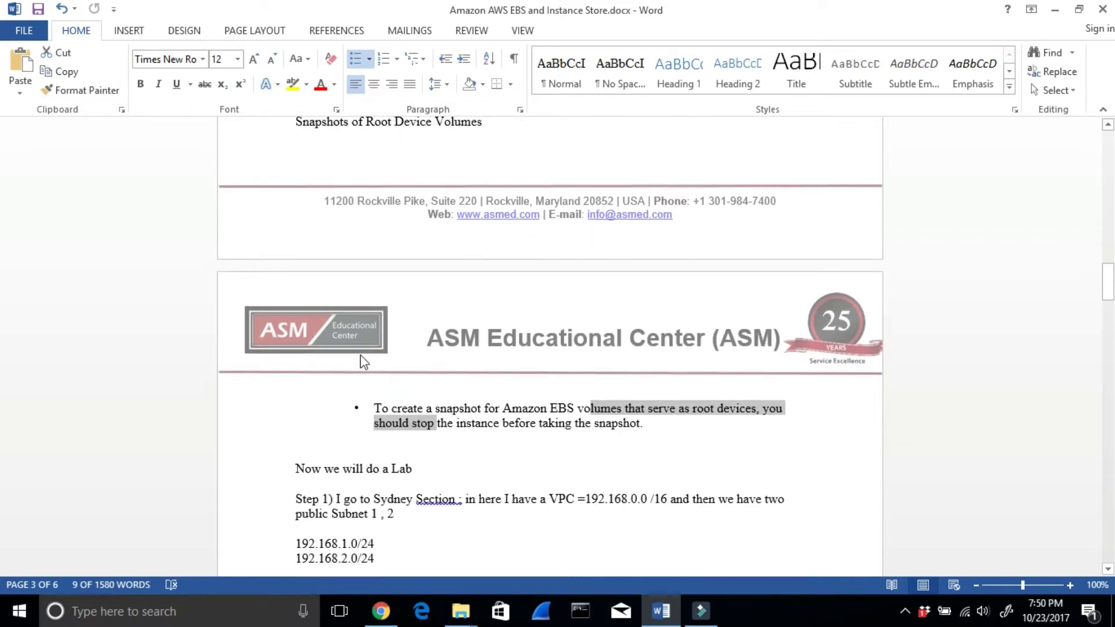
left_click_drag(430, 469, 245, 464)
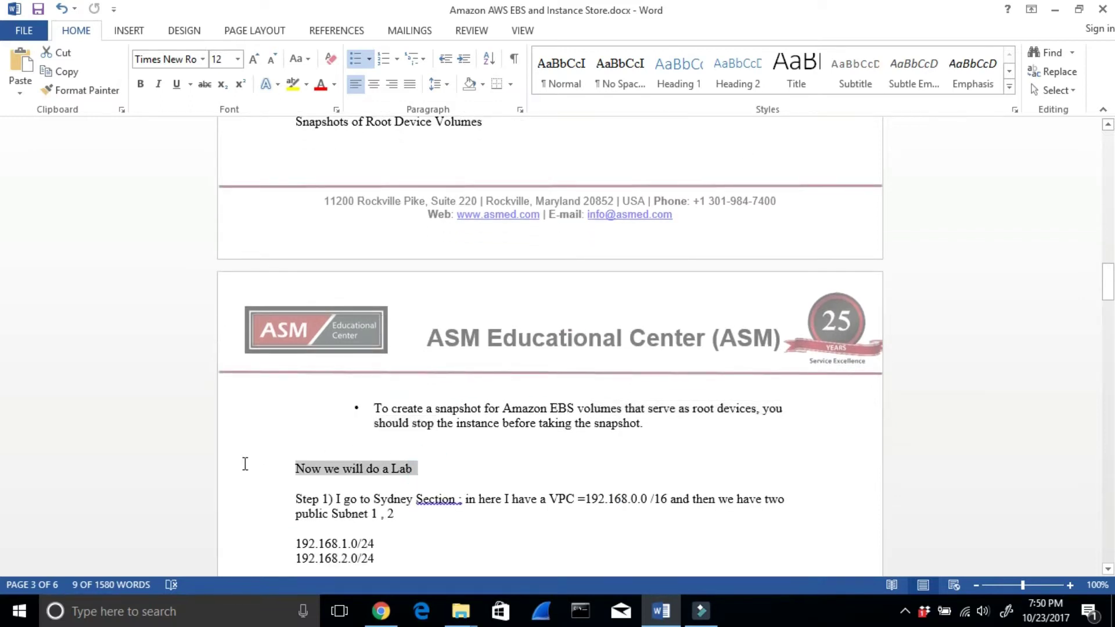
scroll(476, 302, "up", 5)
scroll(498, 336, "up", 20)
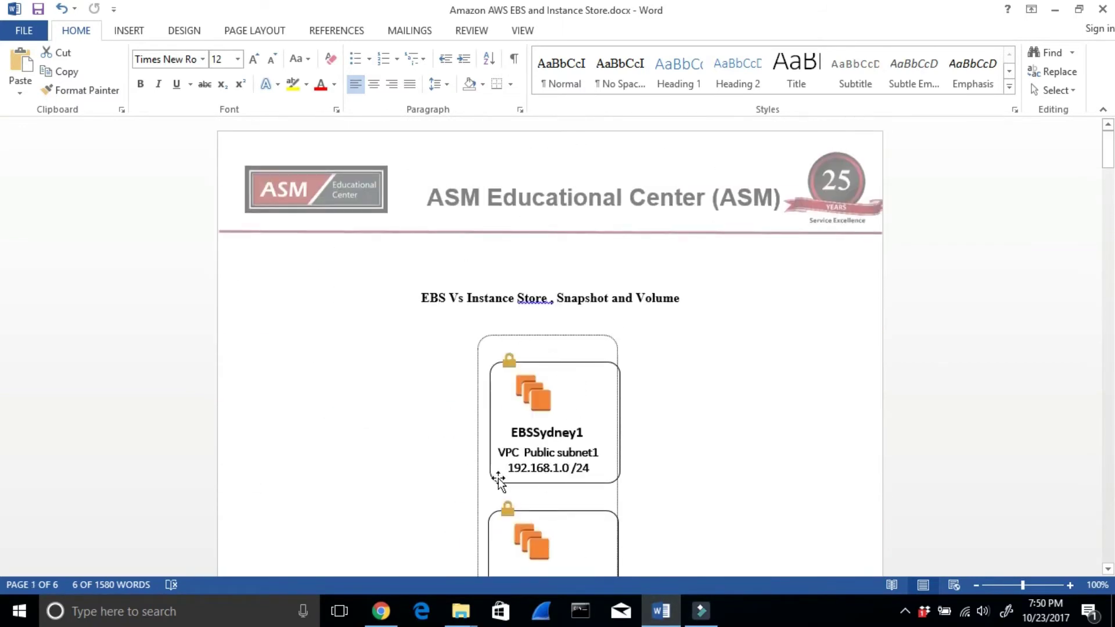
scroll(563, 436, "down", 1)
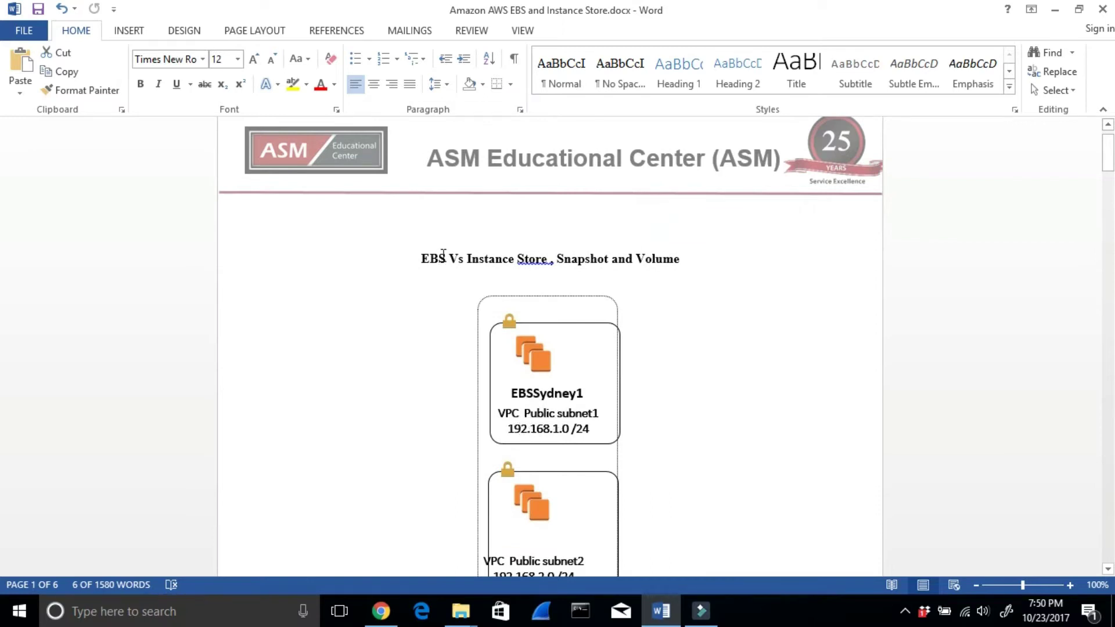
left_click_drag(423, 261, 671, 261)
scroll(684, 316, "down", 20)
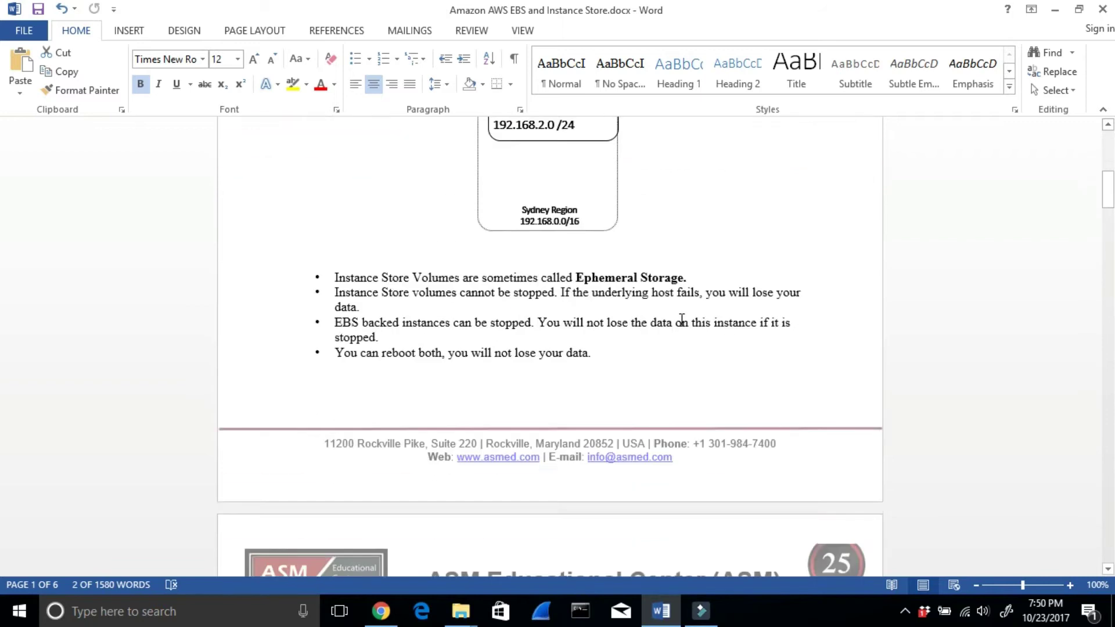
Highlight the lab's Step 1 notes on the Sydney section, the 192.168.0.0 /16 VPC and the subnets 192.168.1.0/24 and 192.168.2.0/24.
scroll(678, 331, "down", 15)
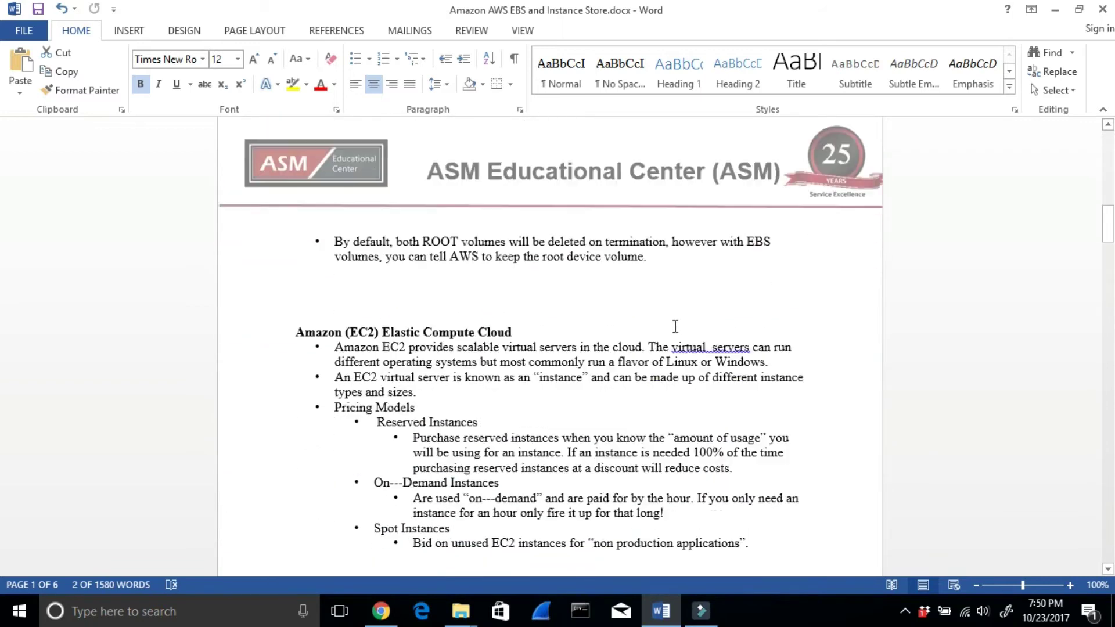
scroll(667, 336, "down", 10)
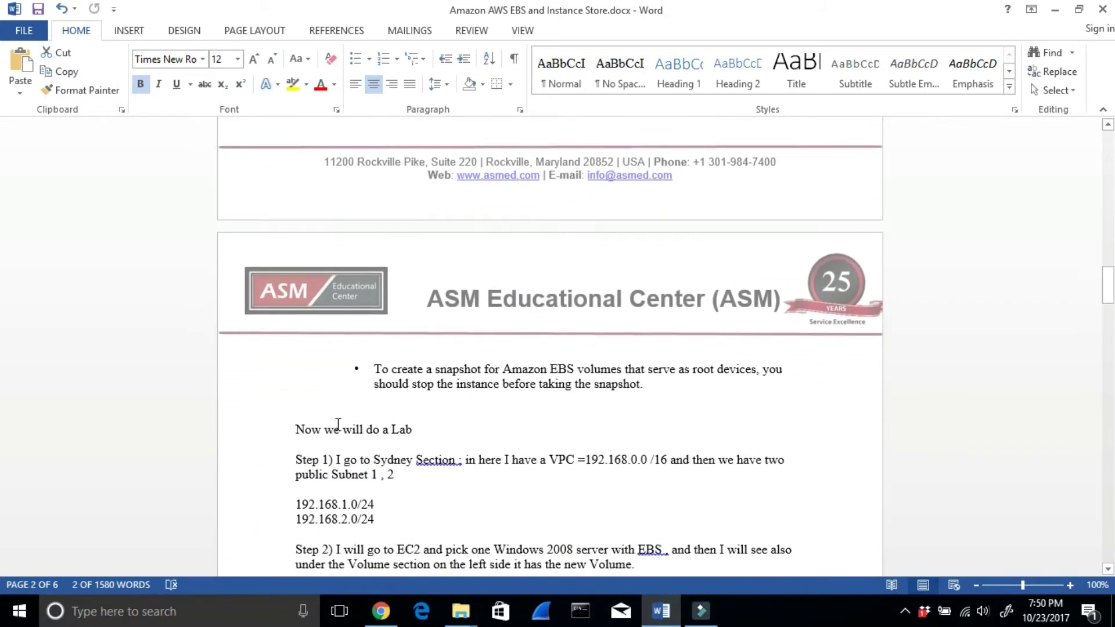
left_click_drag(338, 429, 411, 430)
left_click_drag(336, 460, 438, 453)
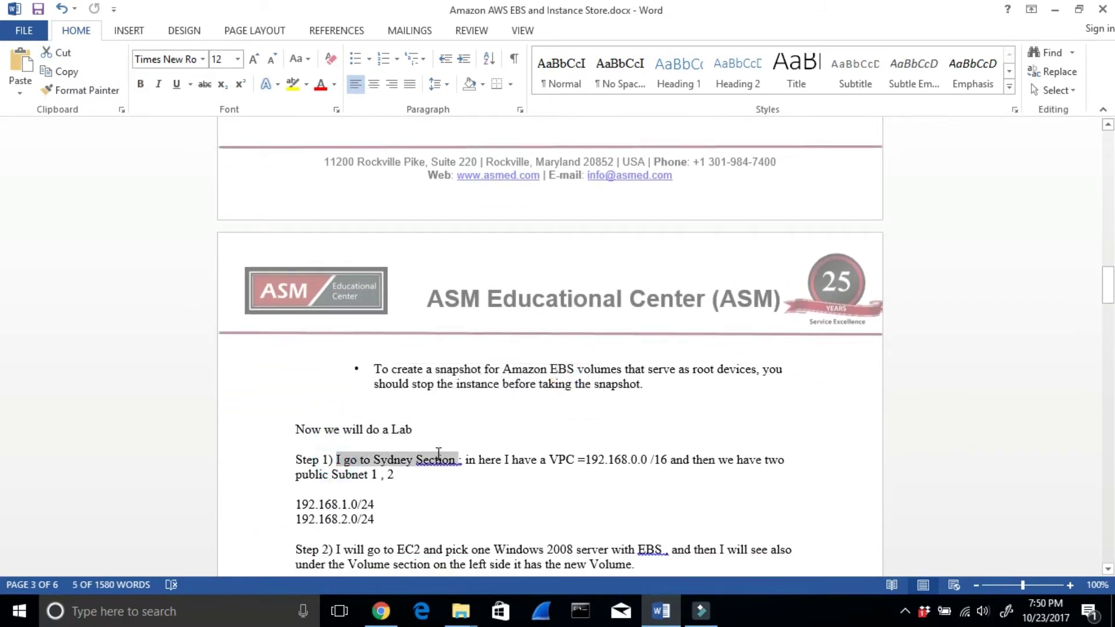
left_click_drag(512, 460, 665, 455)
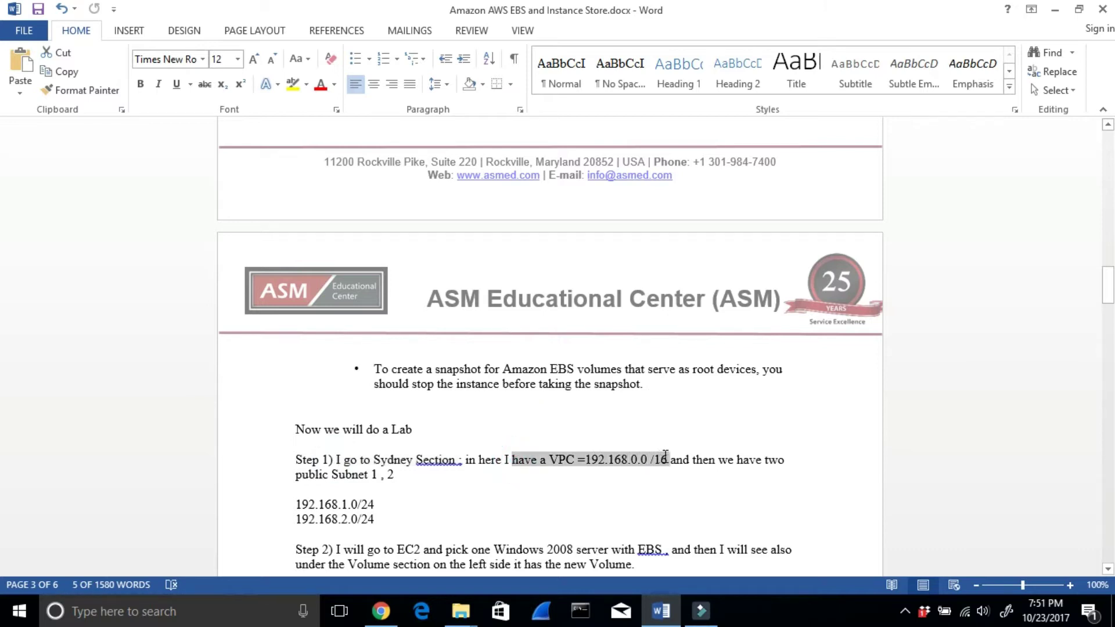
left_click_drag(382, 519, 282, 503)
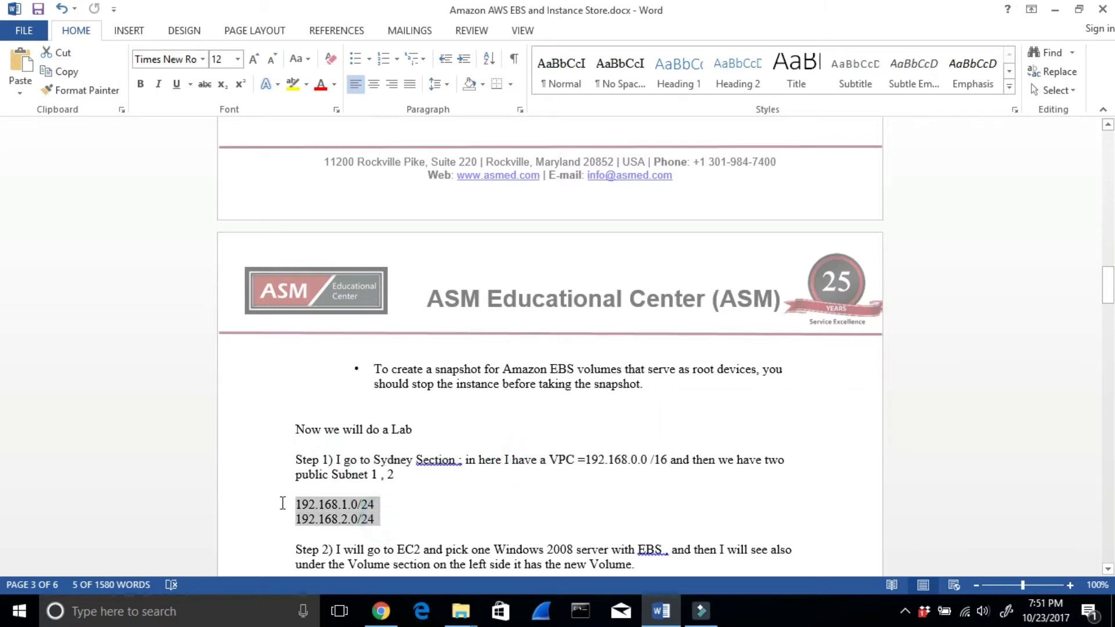
Highlight the lab's Step 2 notes on picking a Windows 2008 server with EBS and checking its new volume.
scroll(412, 519, "down", 1)
left_click_drag(360, 510, 795, 511)
left_click_drag(340, 525, 627, 530)
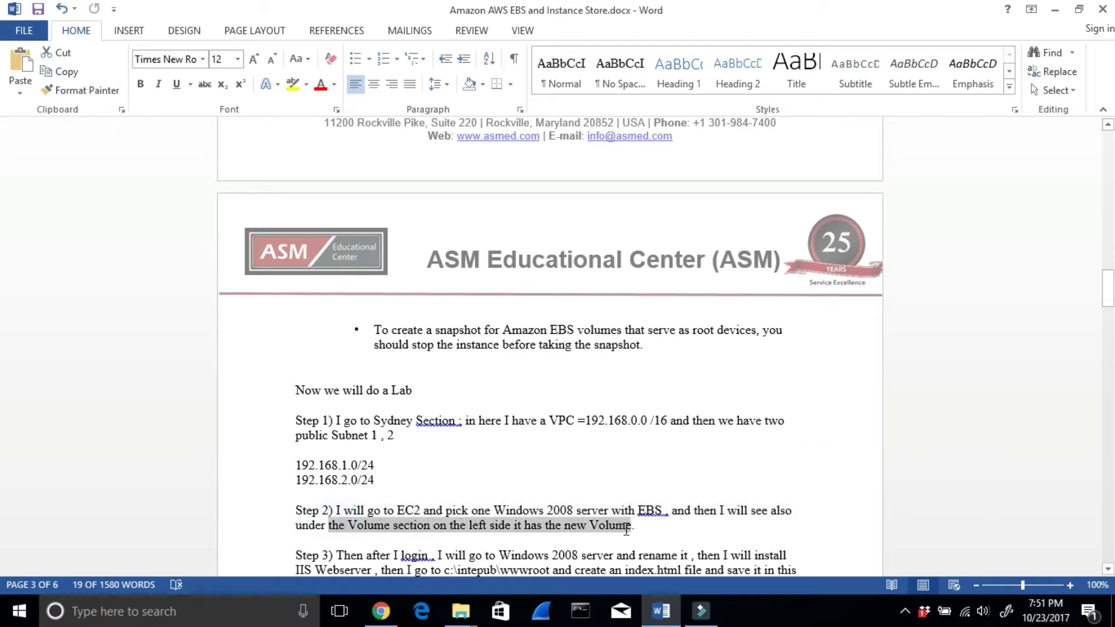
scroll(890, 215, "down", 1)
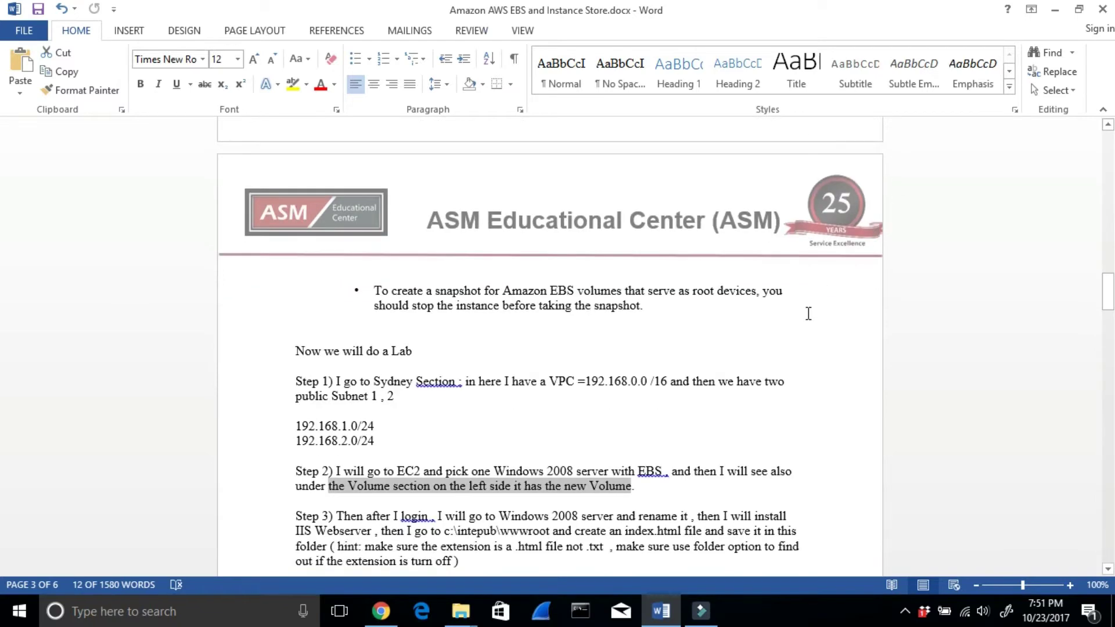
Switch to the AWS console in Chrome and review the Sydney VPC's route tables and the "Sydney IGW -created" internet gateway.
left_click(380, 610)
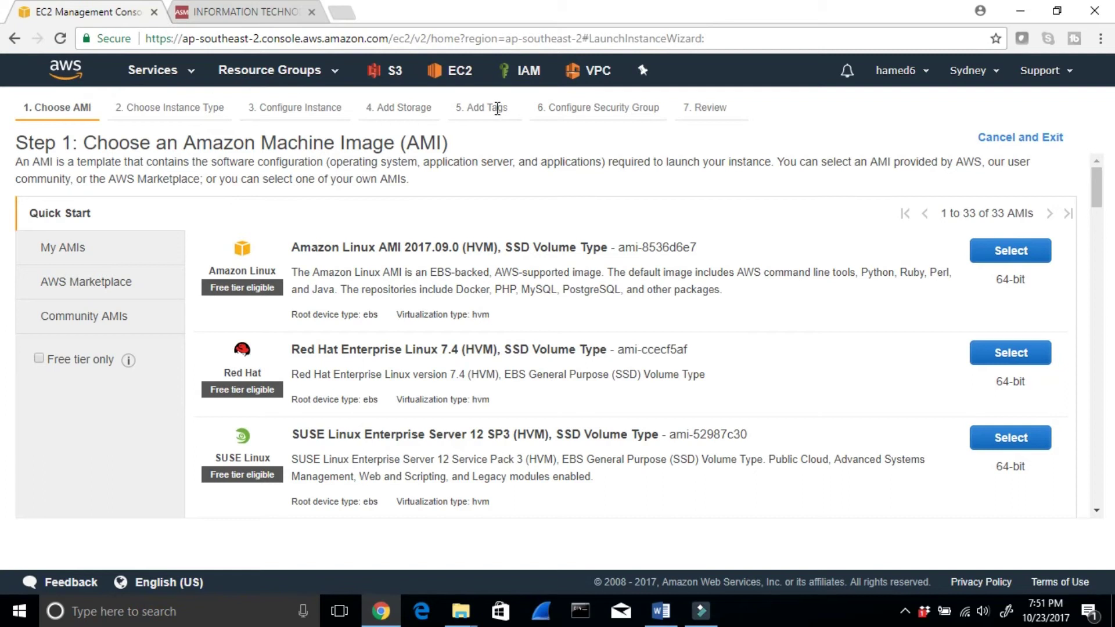
left_click(454, 71)
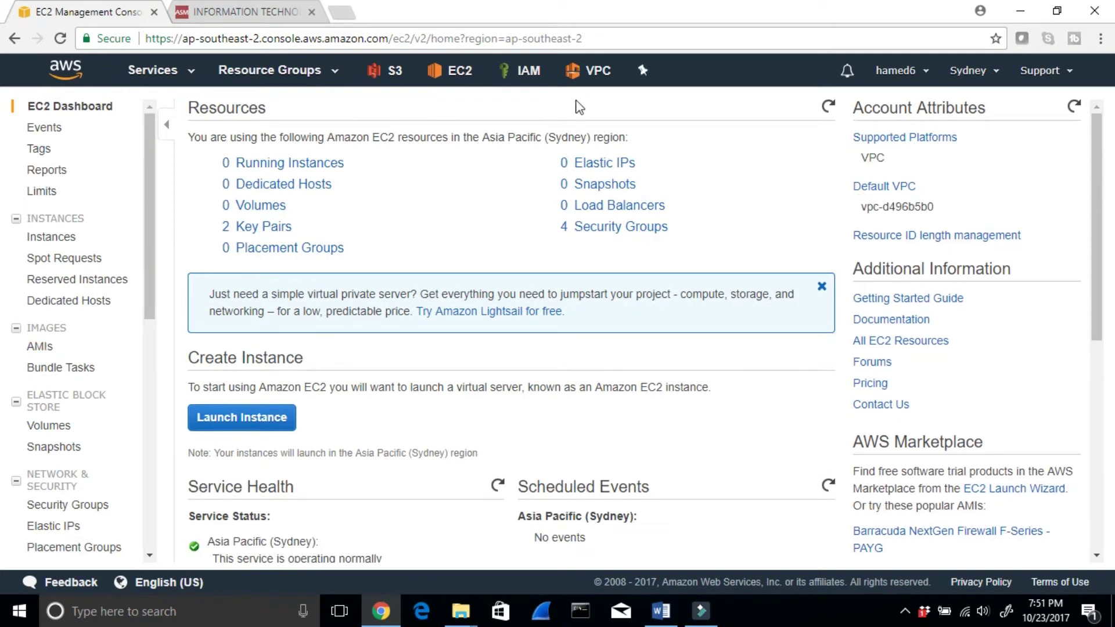
left_click(595, 71)
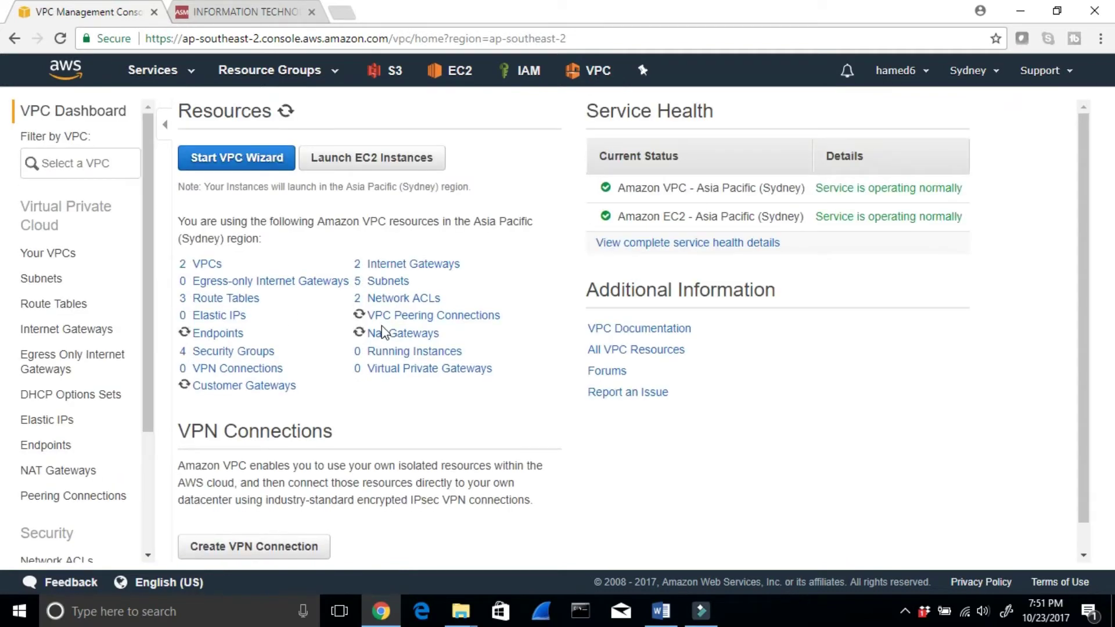
left_click(75, 311)
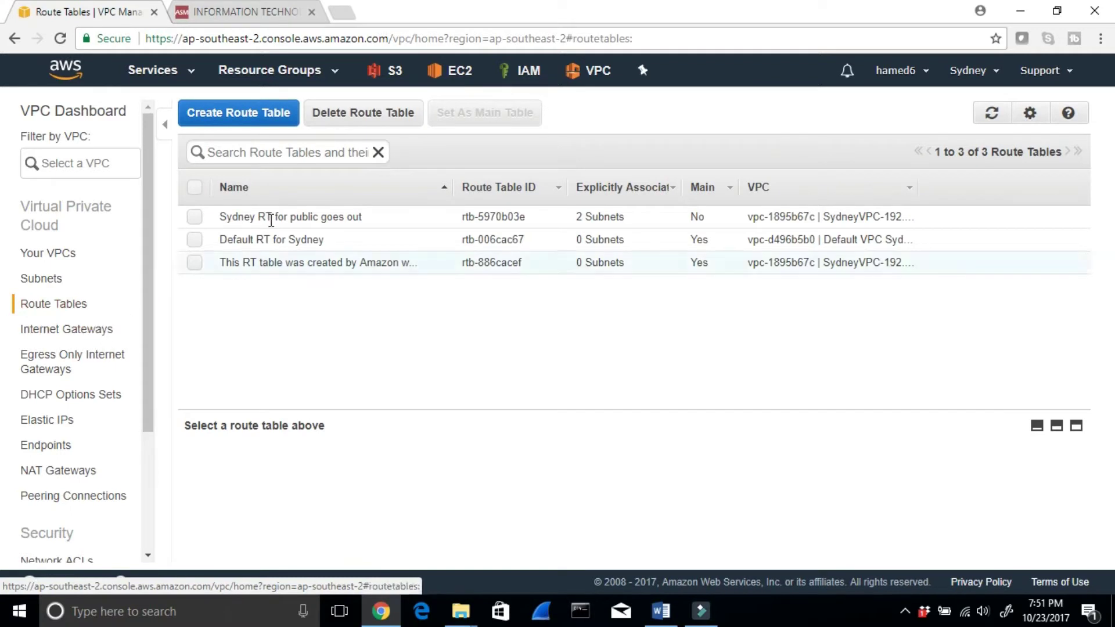
left_click(67, 332)
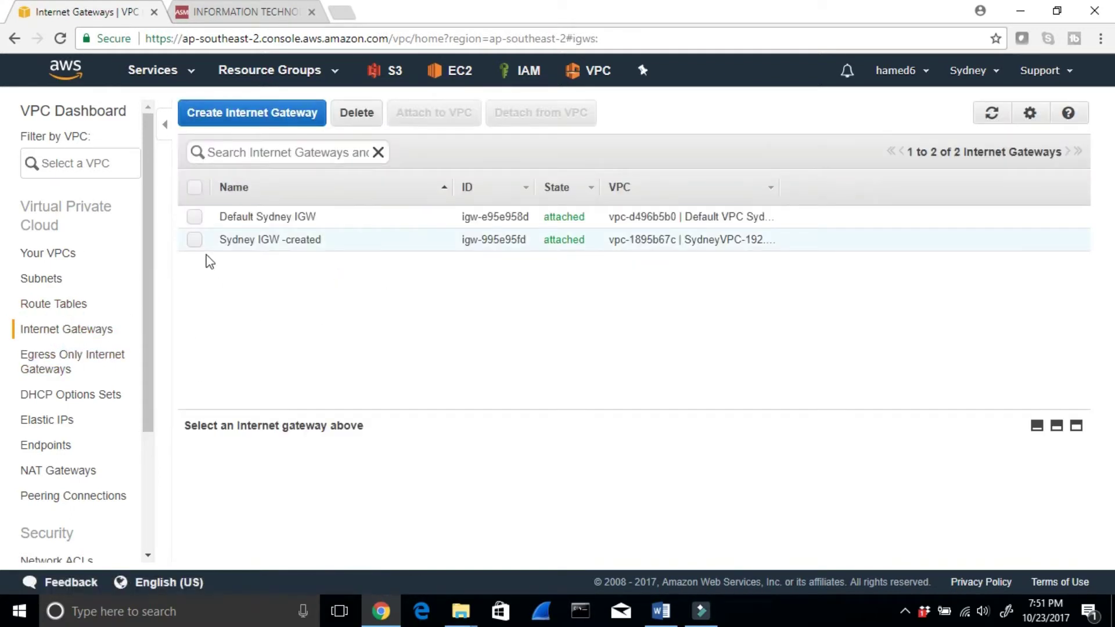
left_click(194, 239)
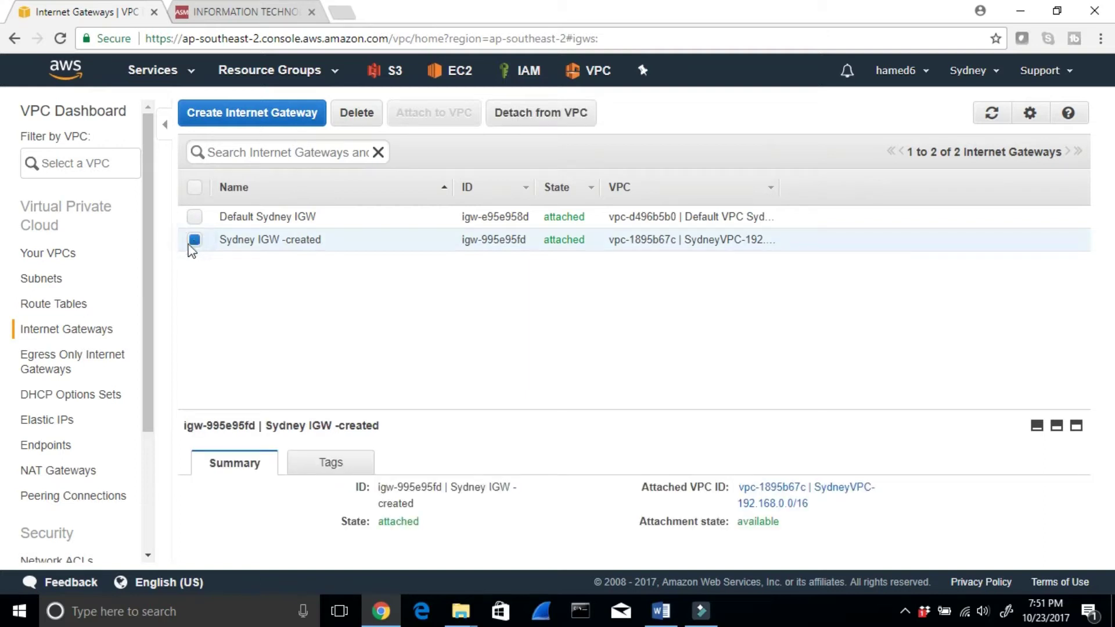
left_click(67, 304)
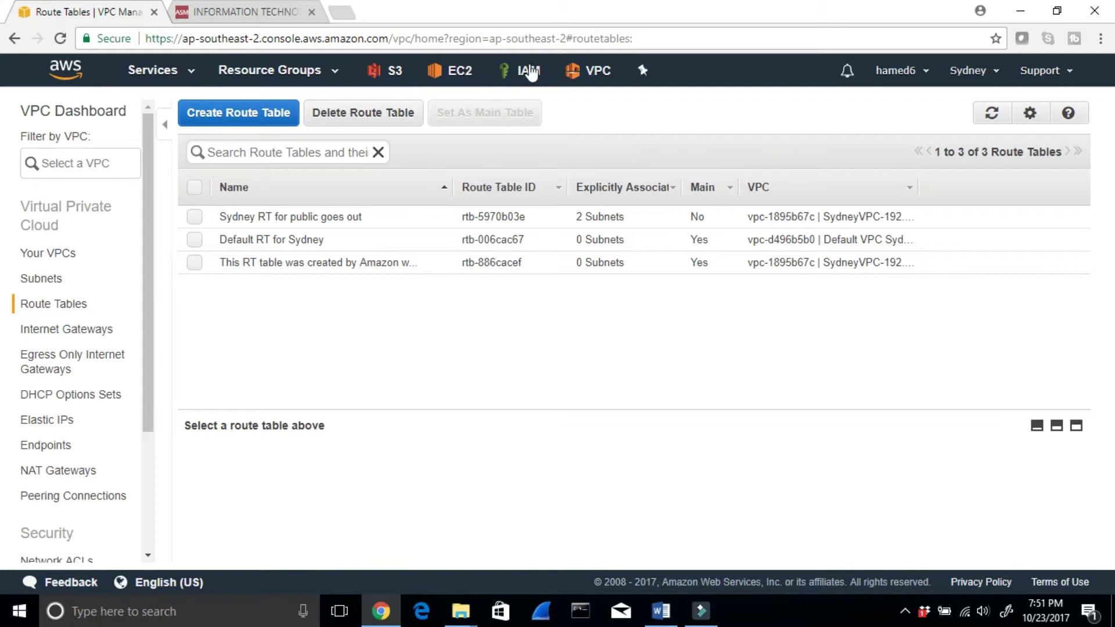
Start launching an EC2 instance from the EC2 dashboard and highlight "Amazon Machine Image" in the first step's heading.
left_click(462, 70)
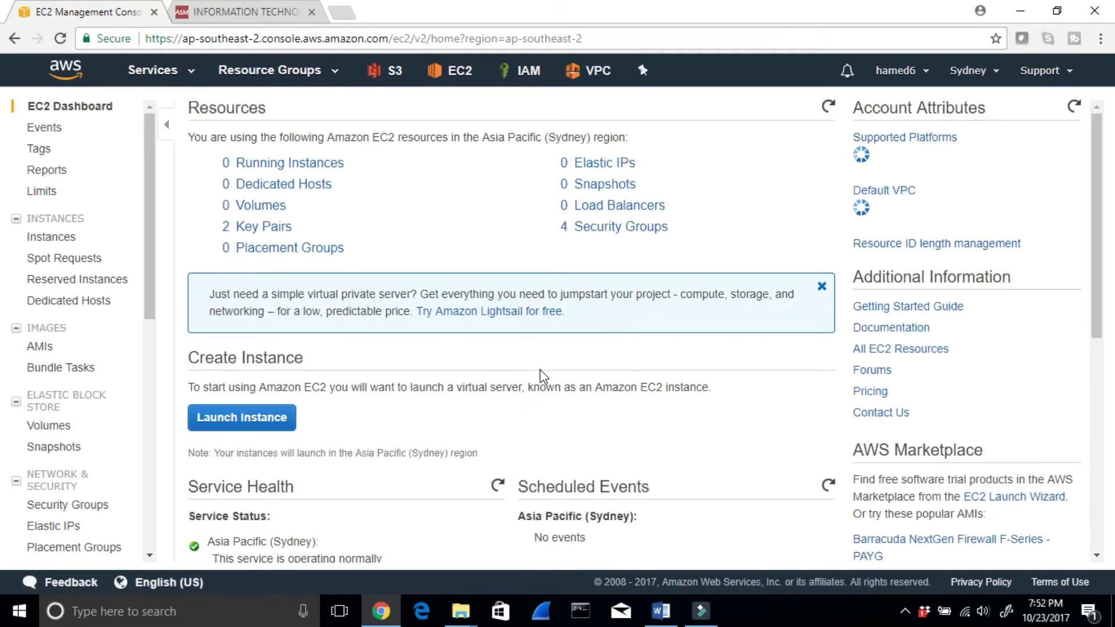
left_click(260, 421)
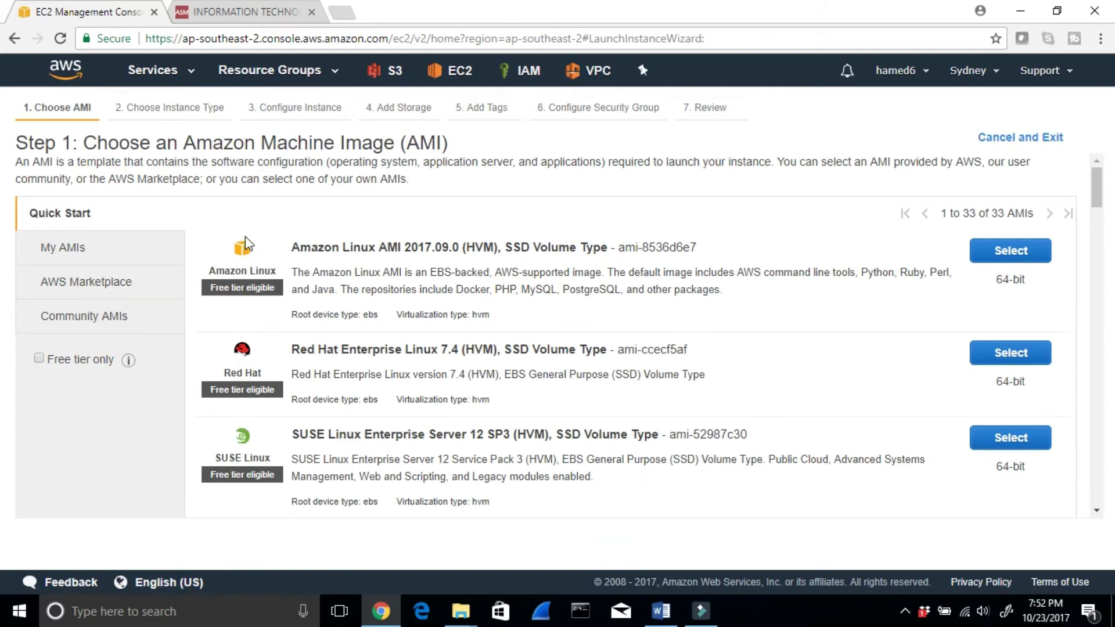
left_click_drag(178, 144, 401, 146)
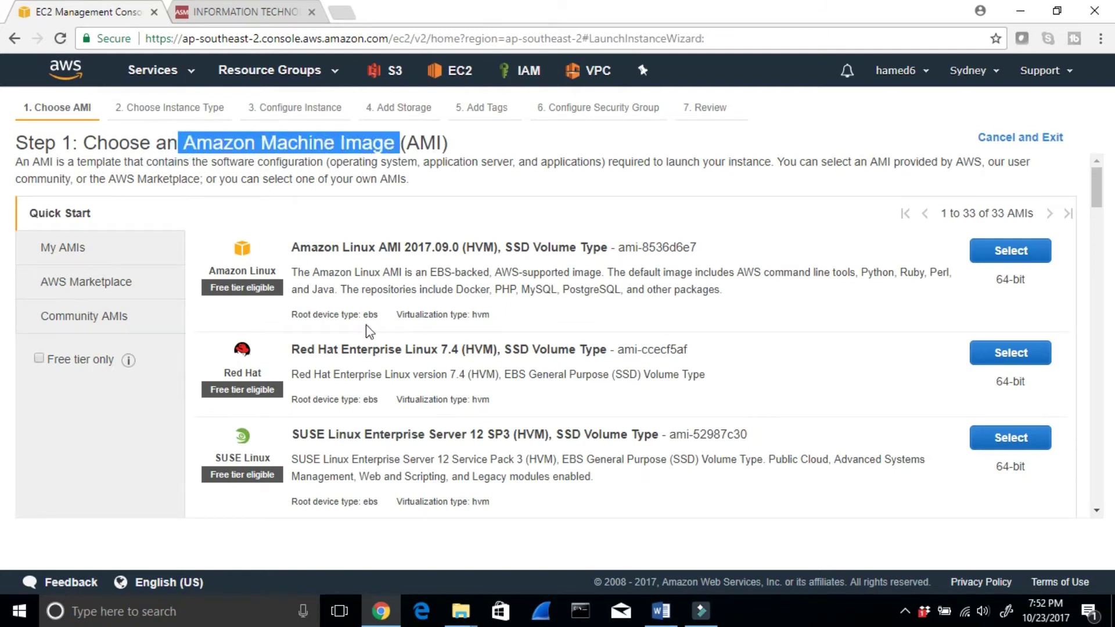
Find the Microsoft Windows Server 2008 R2 Base AMI, highlight its name and EBS root device type, and select it for the instance.
scroll(318, 229, "down", 2)
scroll(309, 194, "down", 10)
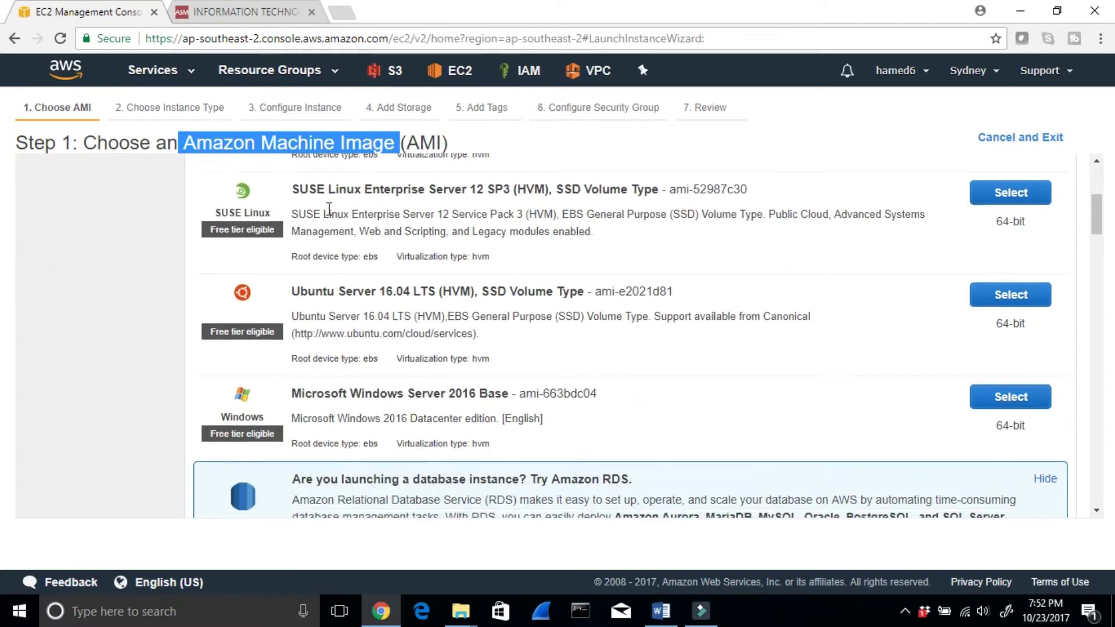
scroll(372, 281, "down", 8)
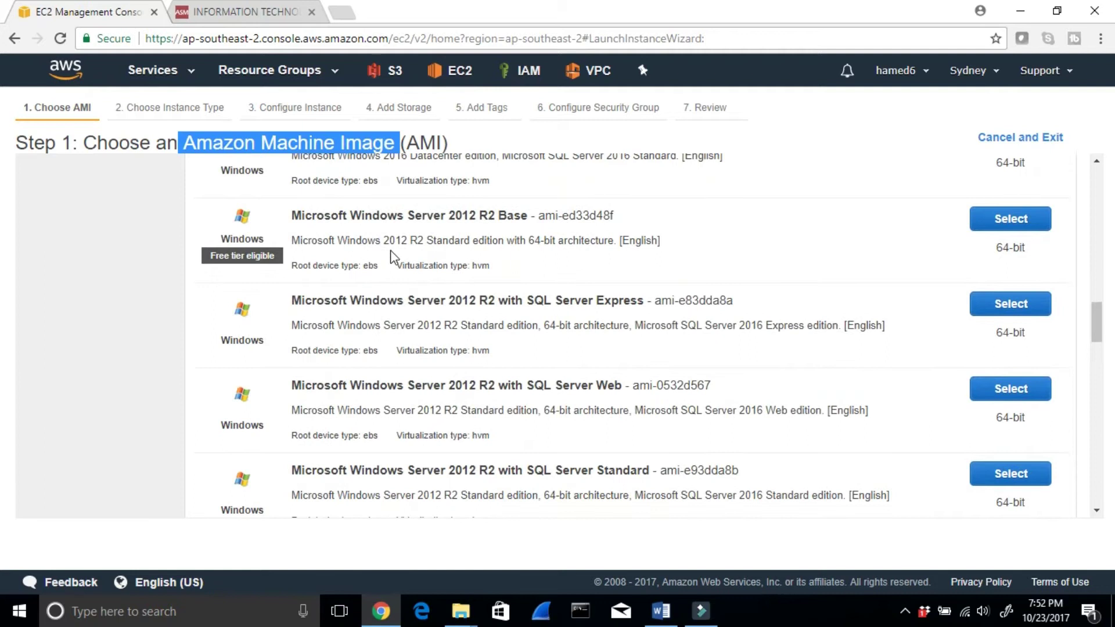
scroll(383, 273, "down", 6)
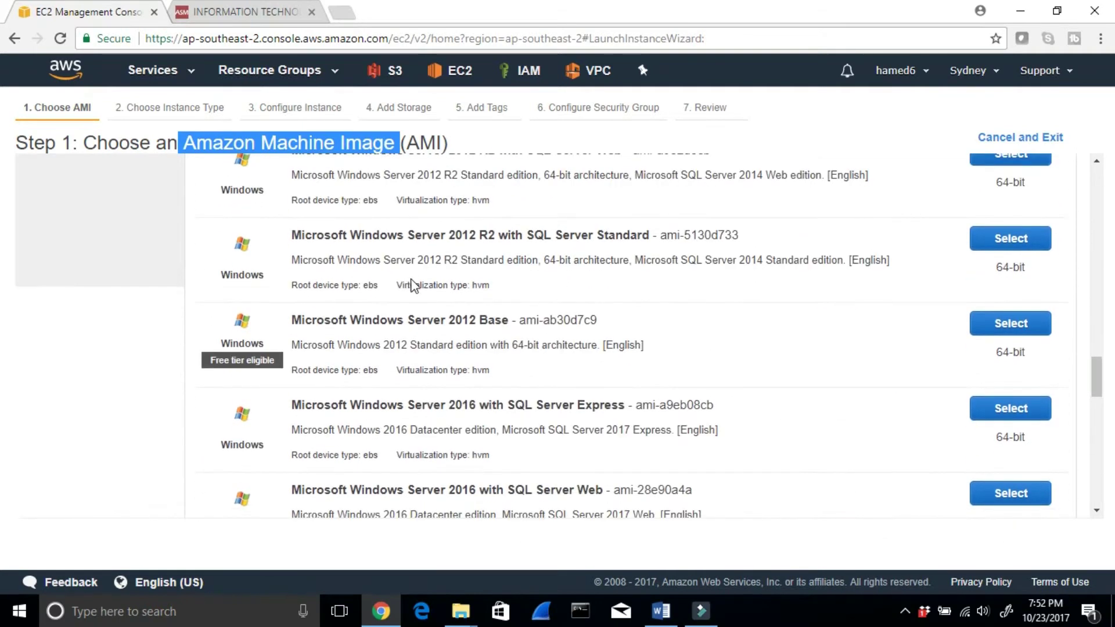
scroll(414, 285, "down", 1)
scroll(456, 252, "down", 4)
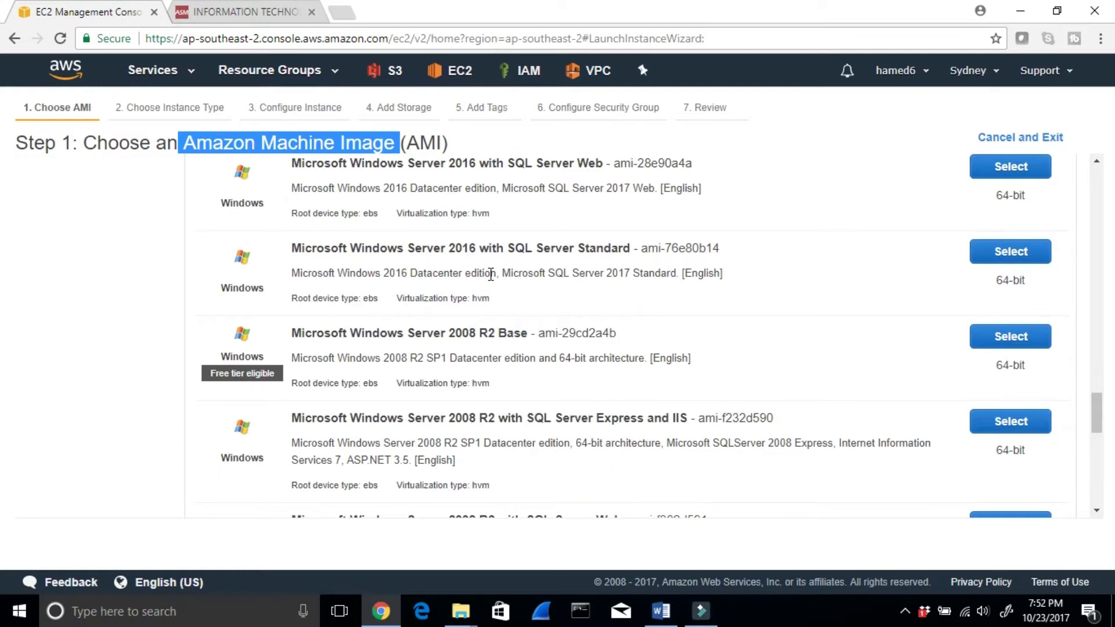
left_click_drag(454, 251, 523, 254)
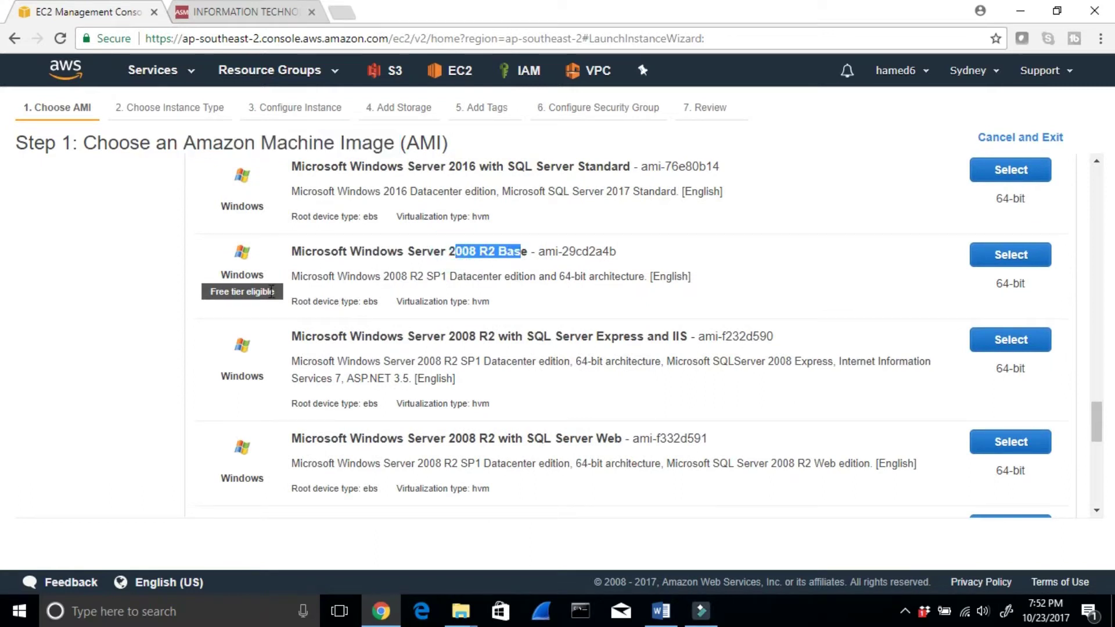
left_click_drag(381, 302, 295, 299)
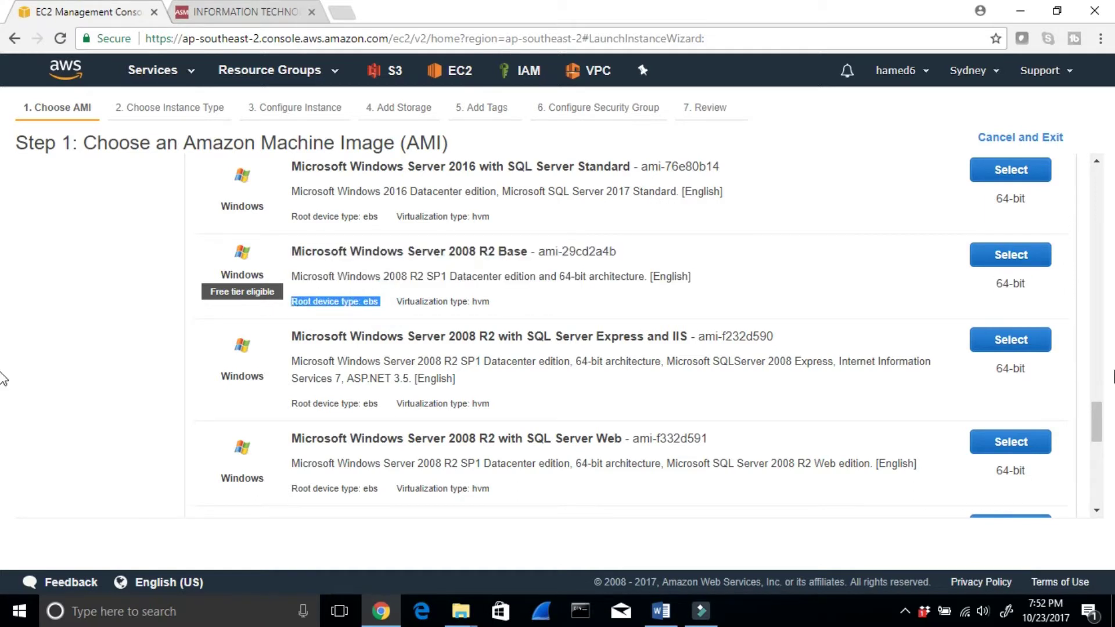
left_click(1013, 259)
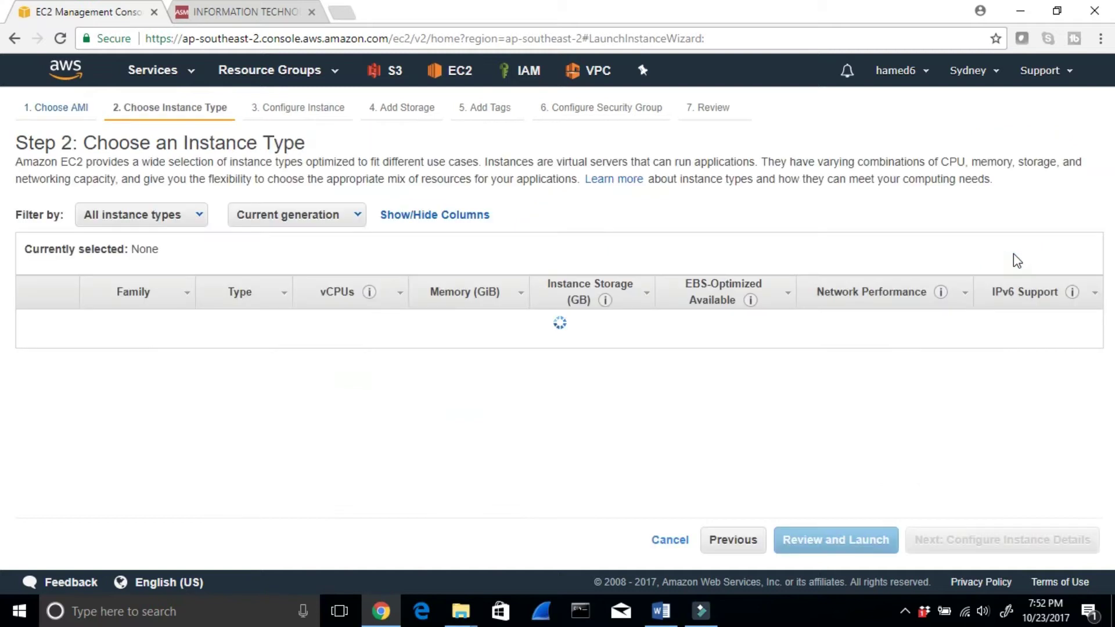
Keep the free-tier t2.micro instance type, highlight its "EBS only" storage and continue to the instance details.
mouse_move(280, 393)
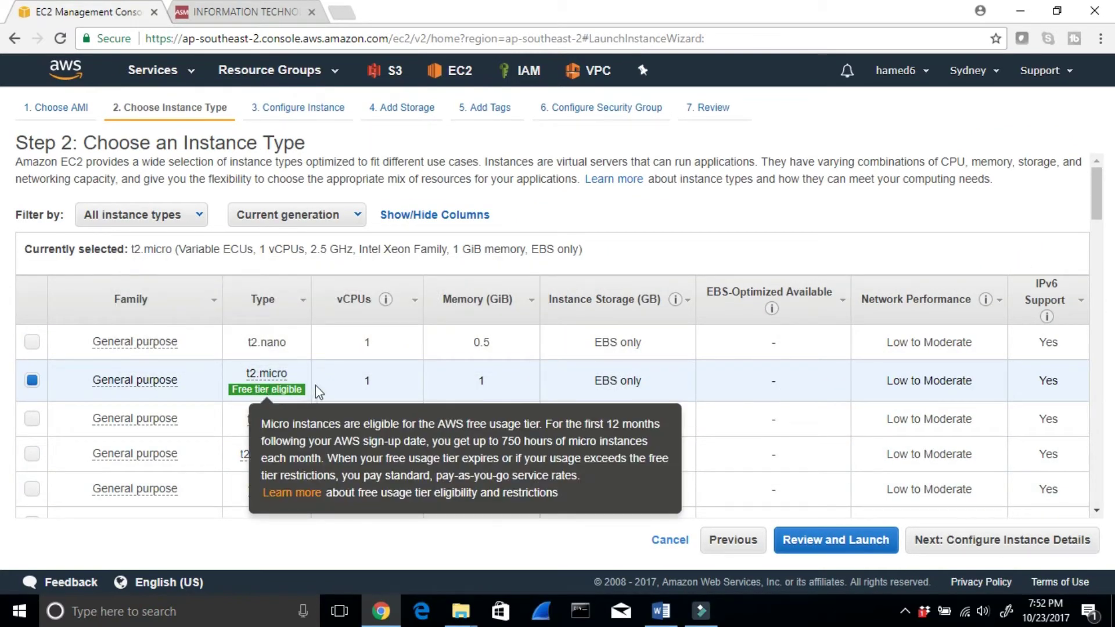
left_click_drag(596, 376, 660, 388)
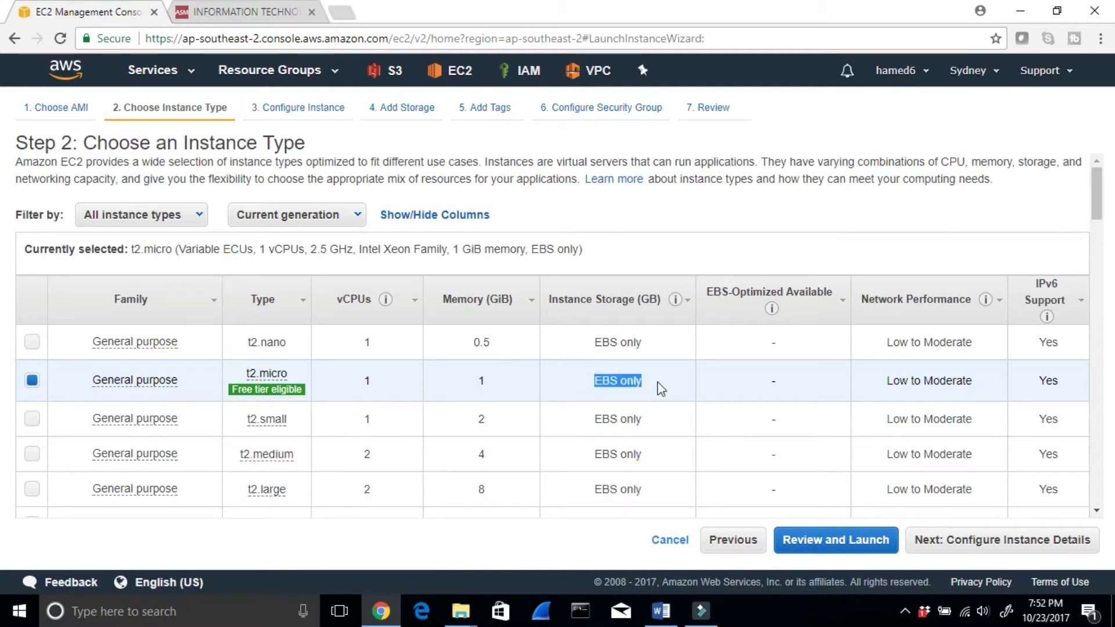
left_click(978, 552)
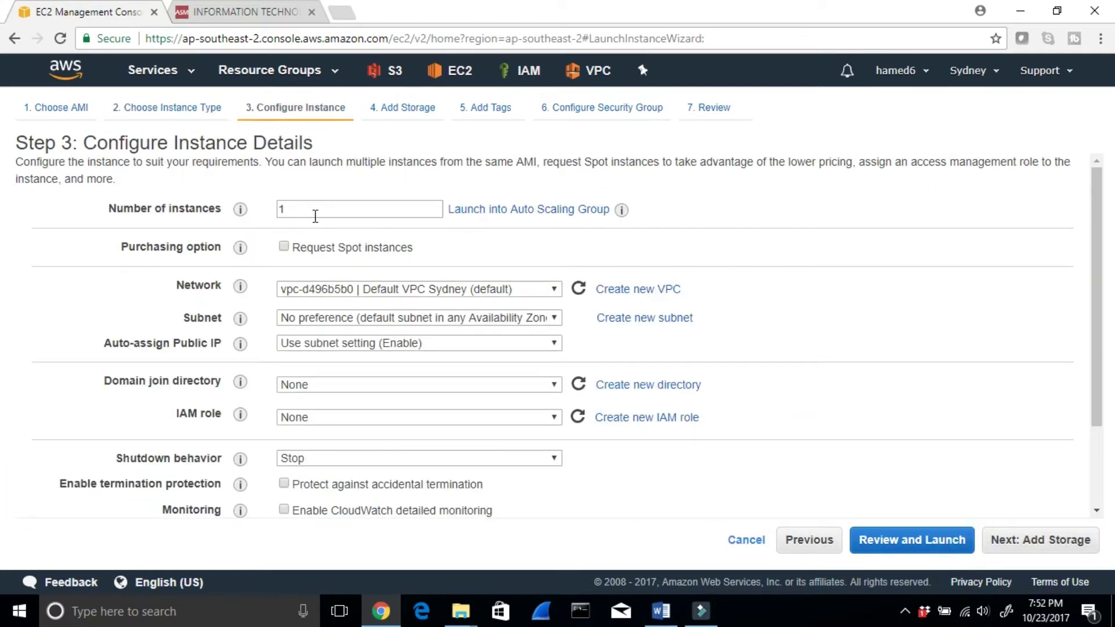
Set the instance's network to SydneyVPC-192.168.0.0/16 and its subnet to Sydney Public Subnet1 192.168.1.0/24.
left_click(490, 289)
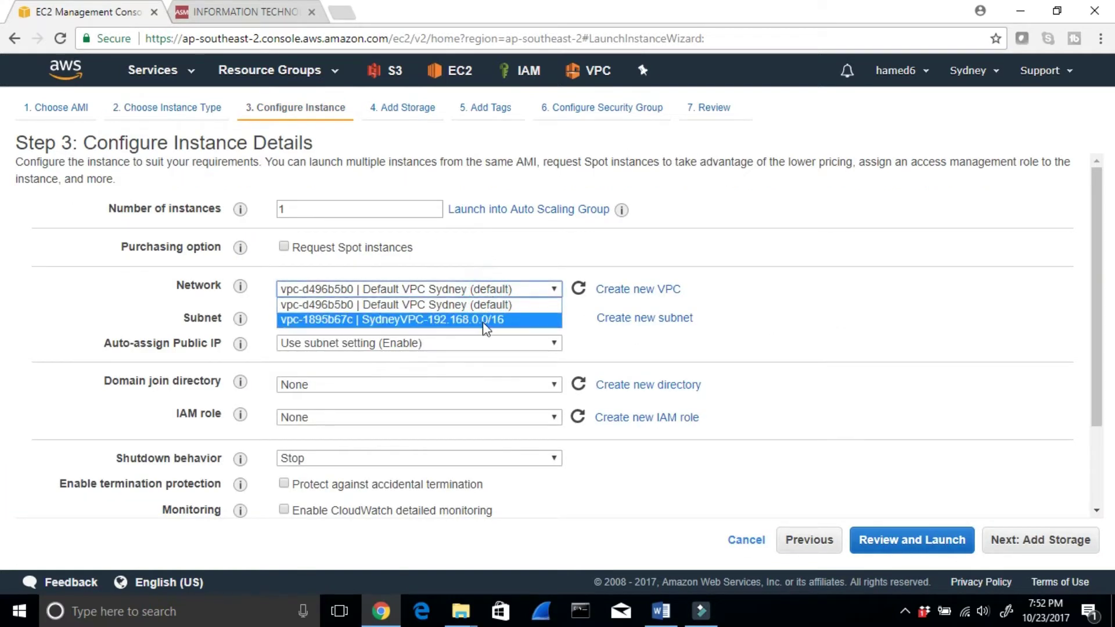
left_click(482, 320)
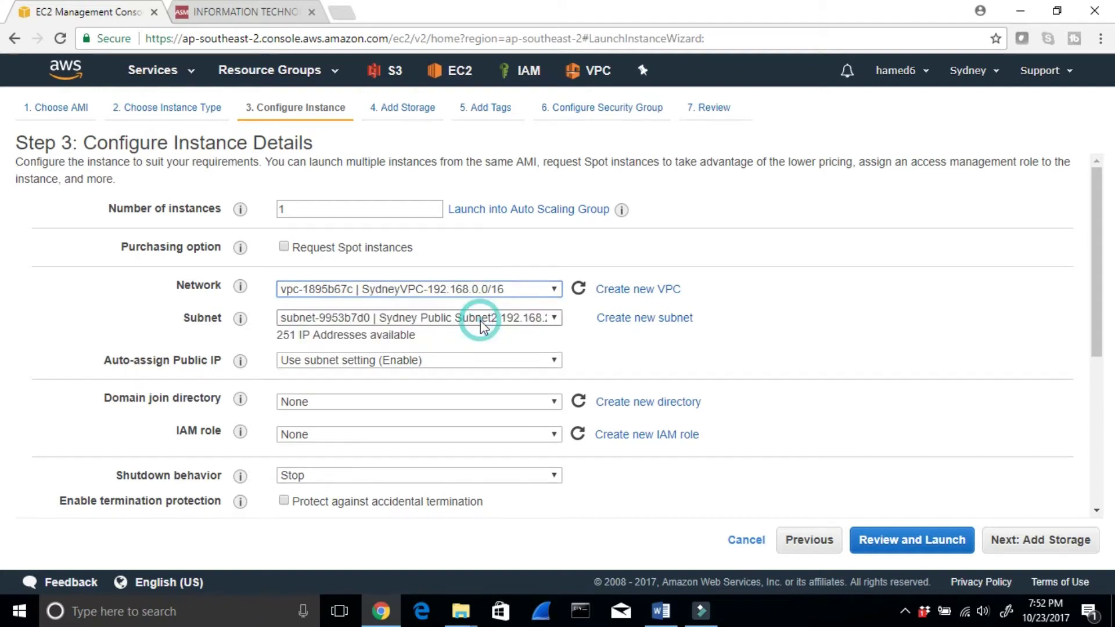
left_click(550, 317)
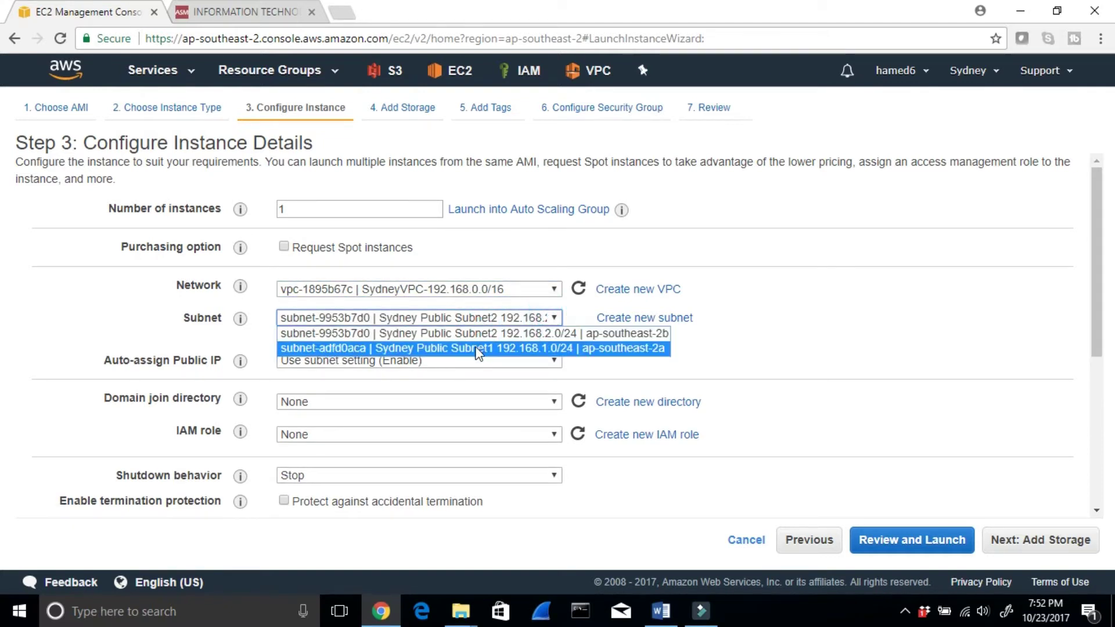
left_click(546, 351)
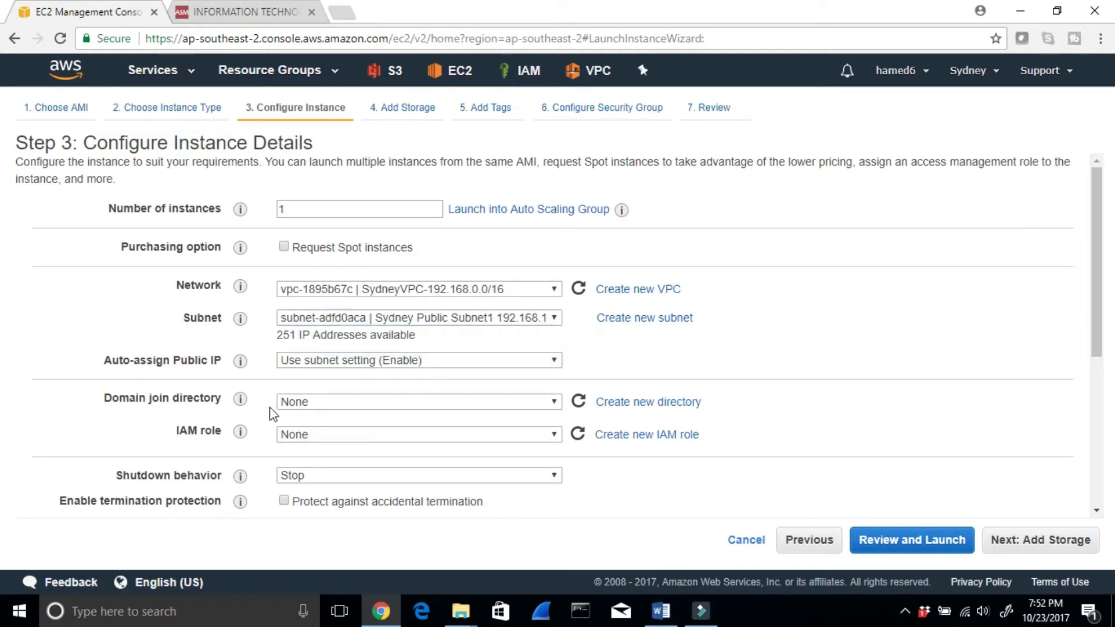
Keep the remaining instance details at their defaults, continue to storage and view the root volume's type options, keeping General Purpose SSD (GP2).
scroll(463, 434, "down", 3)
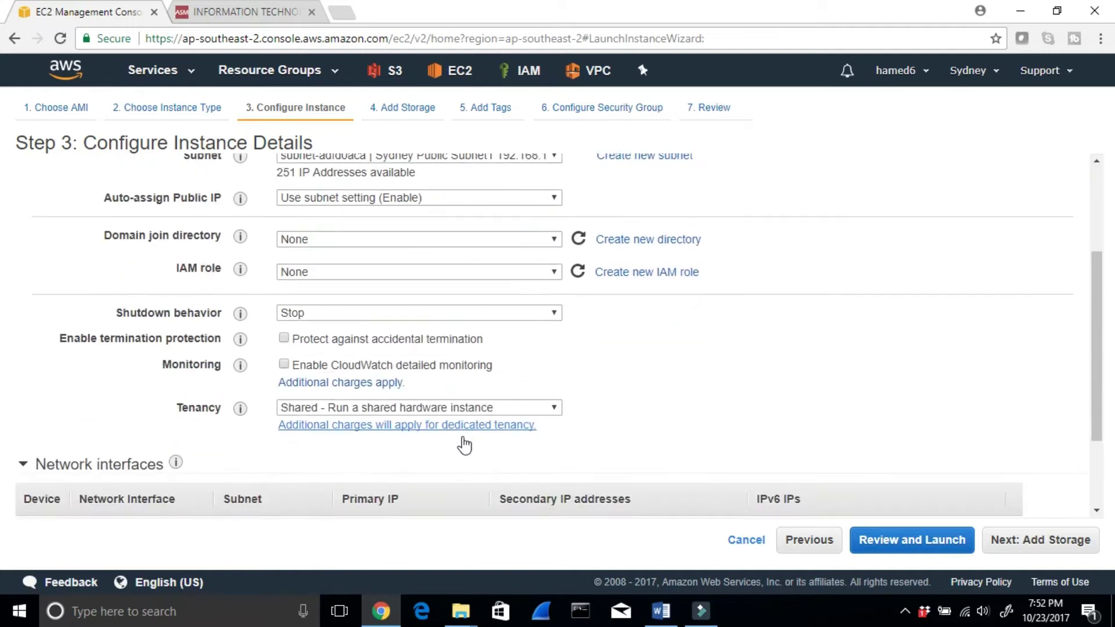
scroll(617, 427, "down", 2)
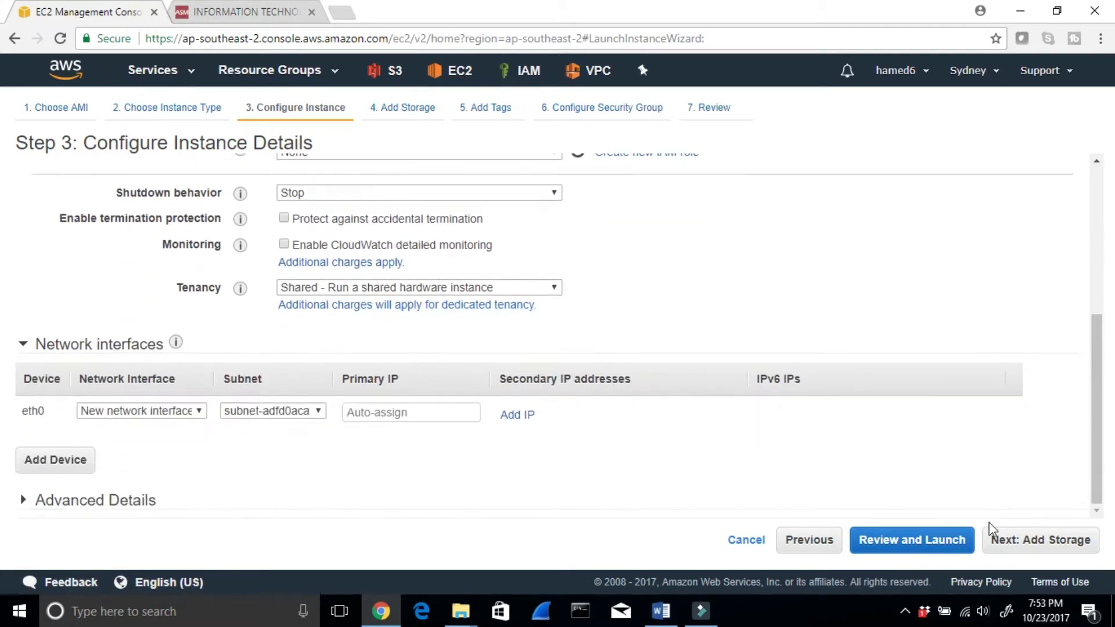
left_click(1044, 541)
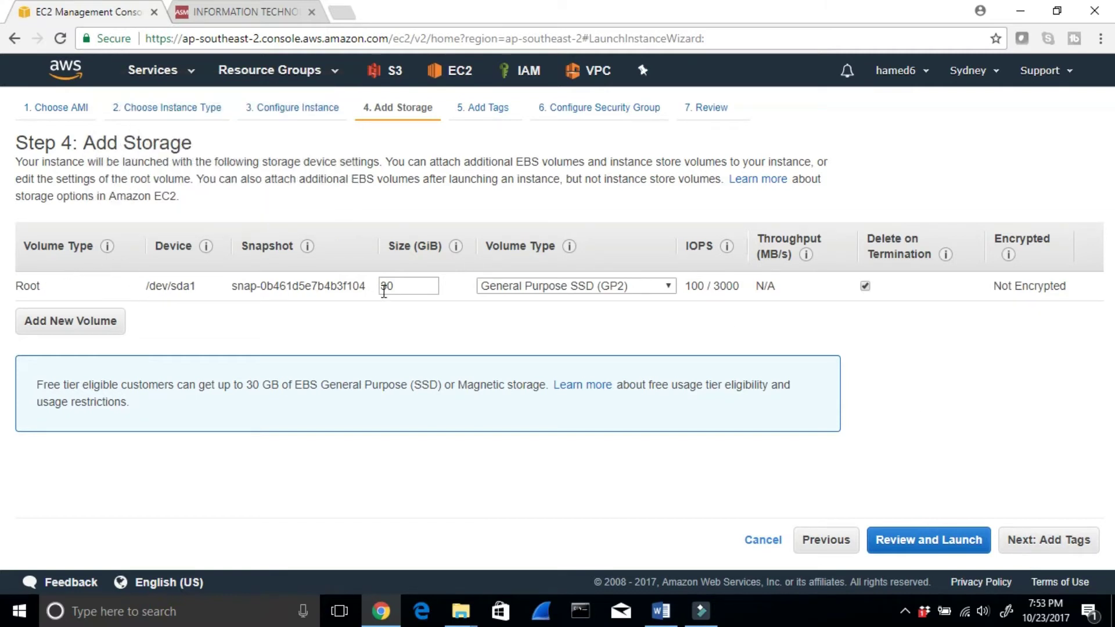
left_click(669, 286)
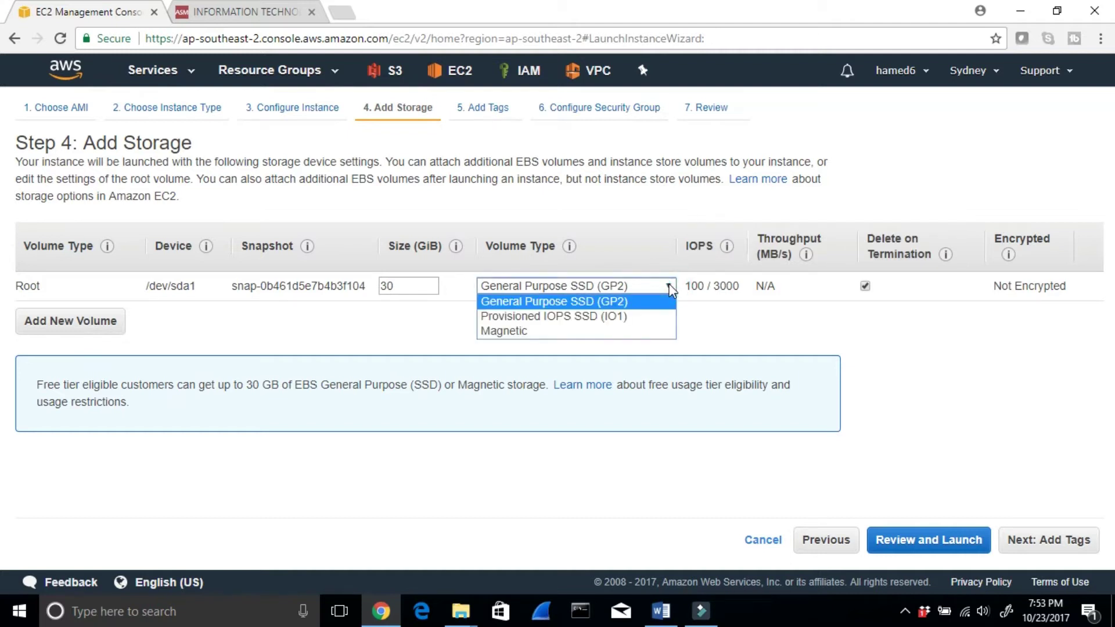
left_click(723, 310)
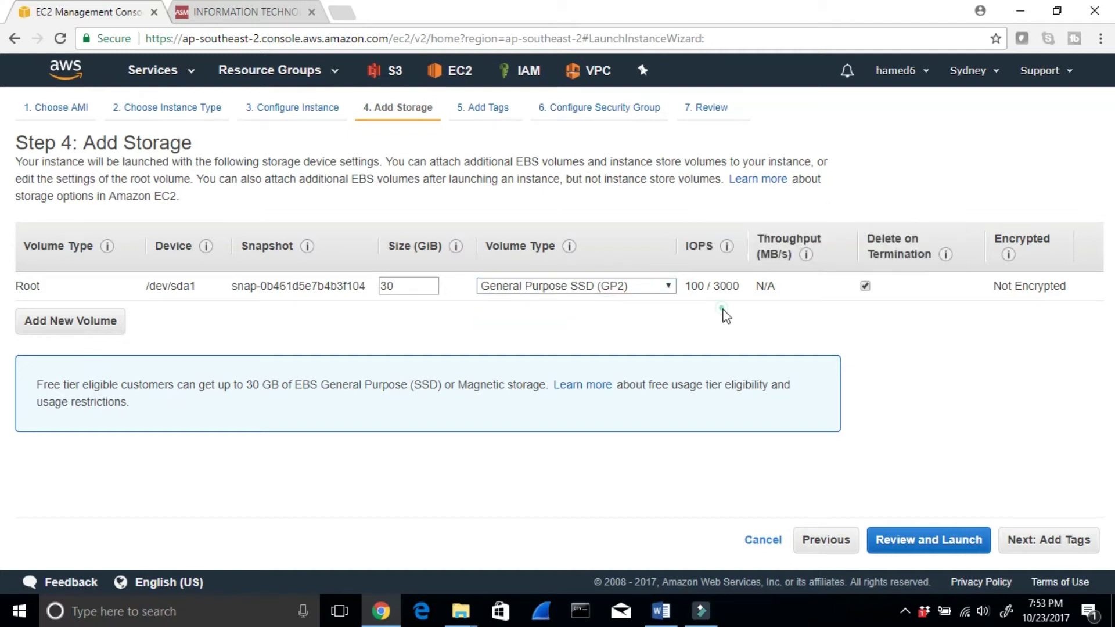
Highlight the "Delete on Termination" heading and toggle the root volume's delete-on-termination option off and back on.
left_click(865, 287)
left_click_drag(879, 239, 932, 256)
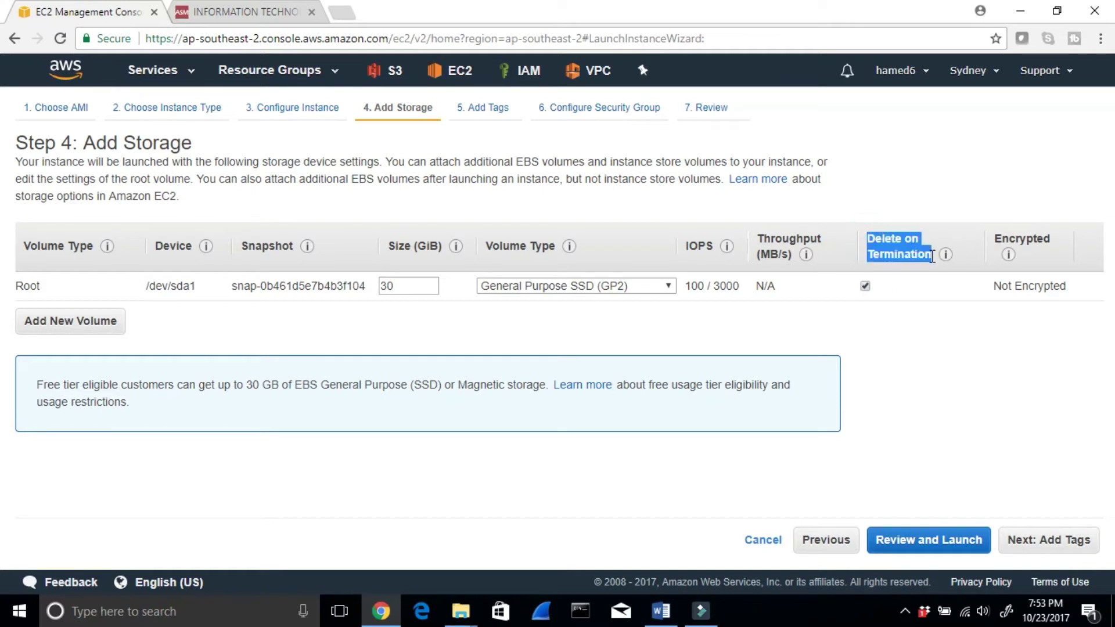
left_click(875, 299)
left_click(865, 286)
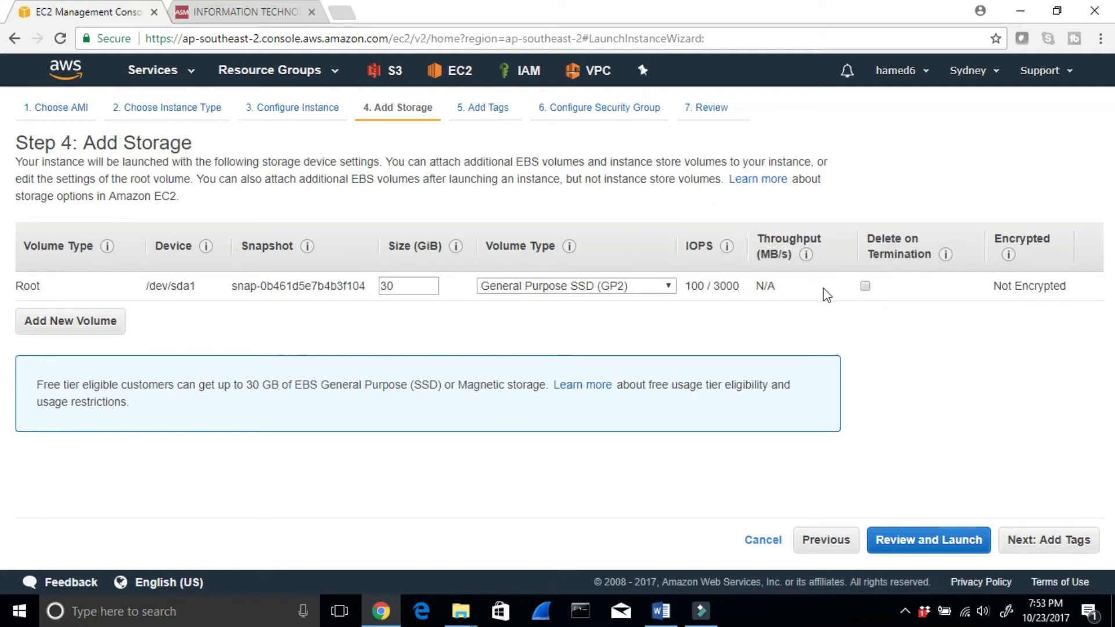
left_click(864, 287)
Add a second EBS volume, view its volume type choices and remove it again.
left_click(105, 330)
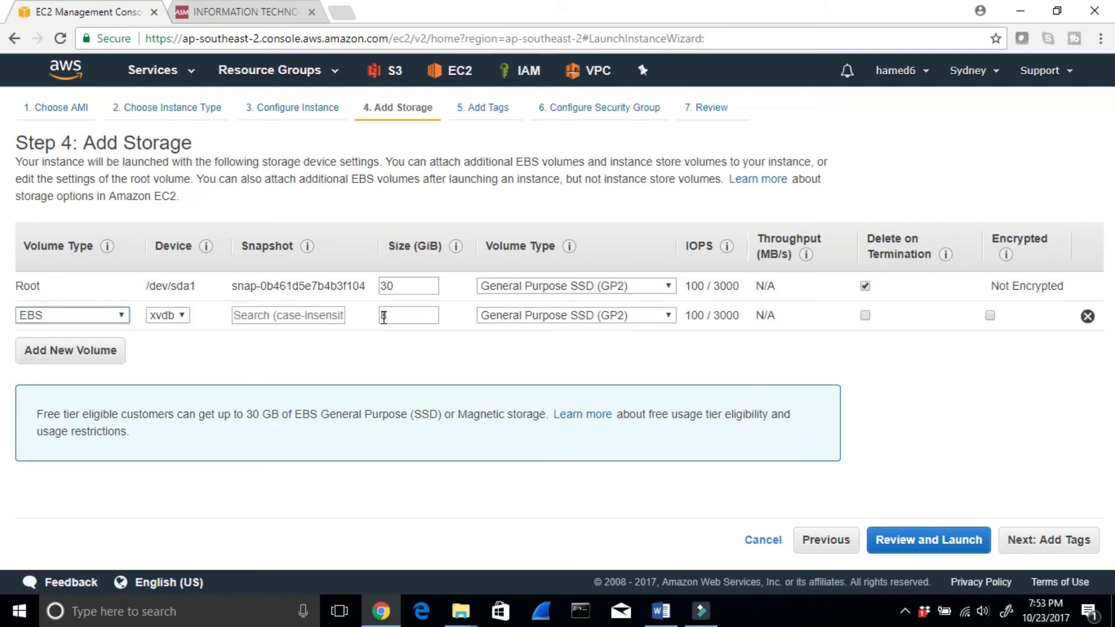
left_click(116, 316)
left_click(113, 332)
left_click(1086, 317)
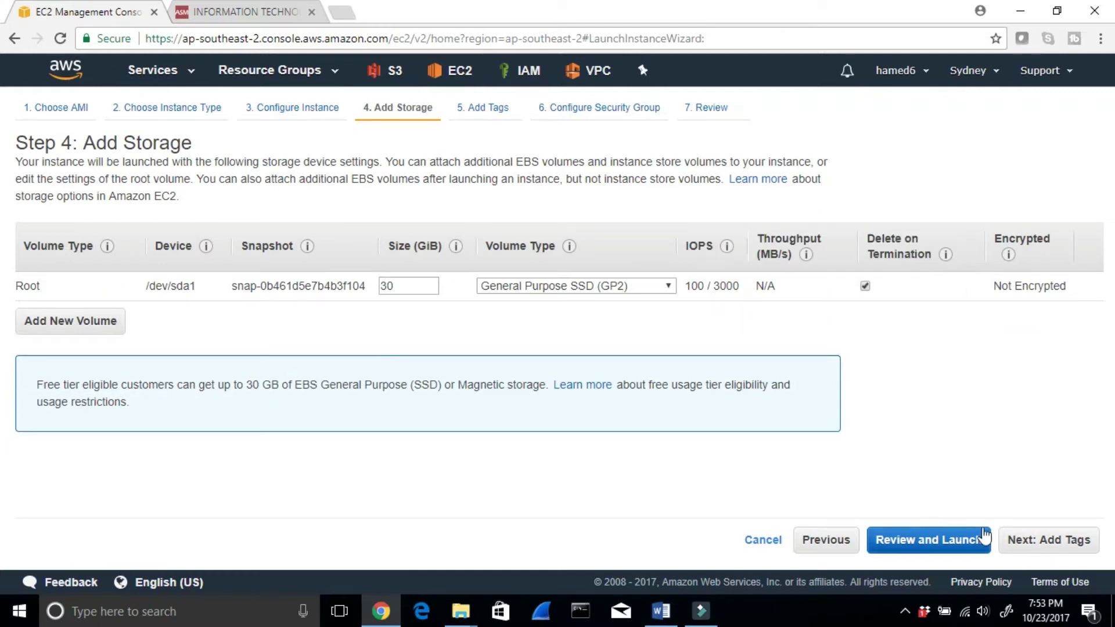
Add another EBS volume, try out its Encrypted option and delete the extra volume.
left_click(93, 327)
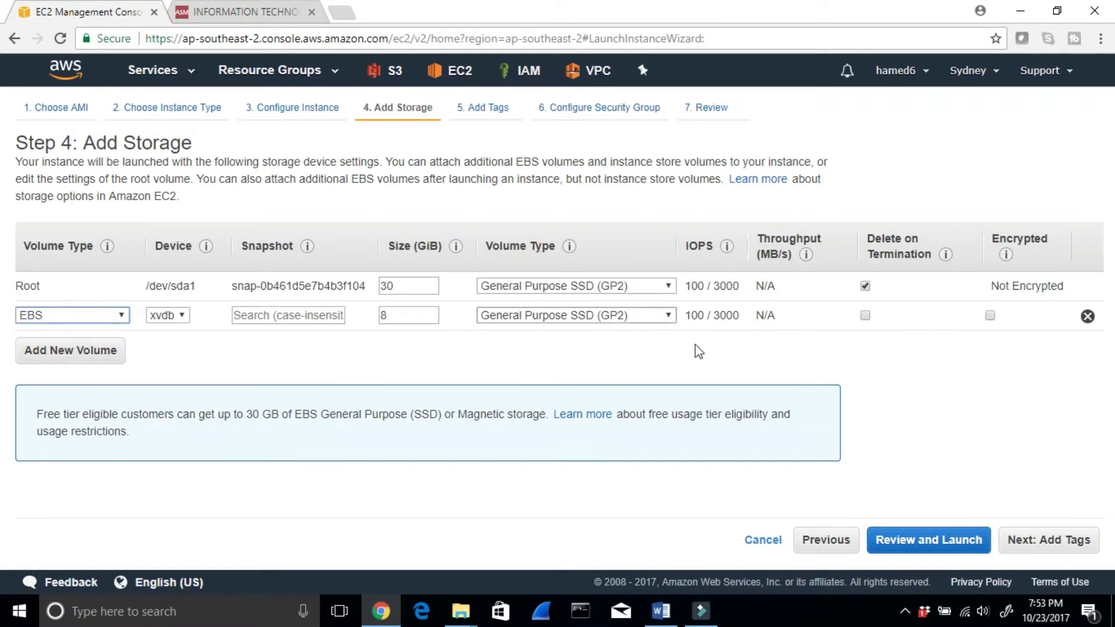
left_click(990, 315)
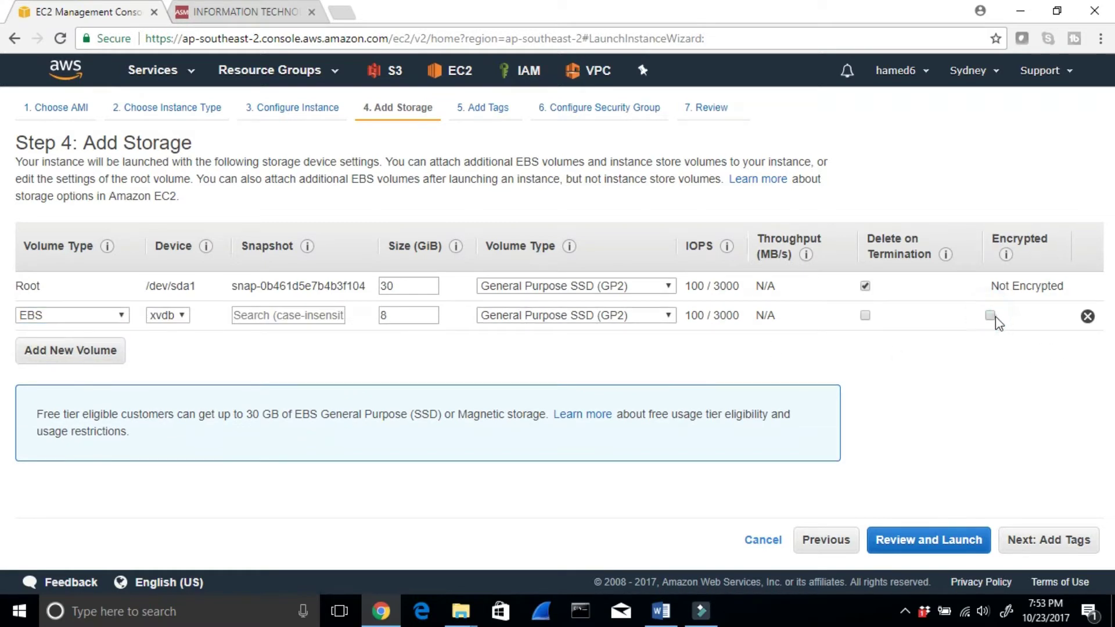
left_click(990, 315)
left_click(990, 315)
left_click(1088, 316)
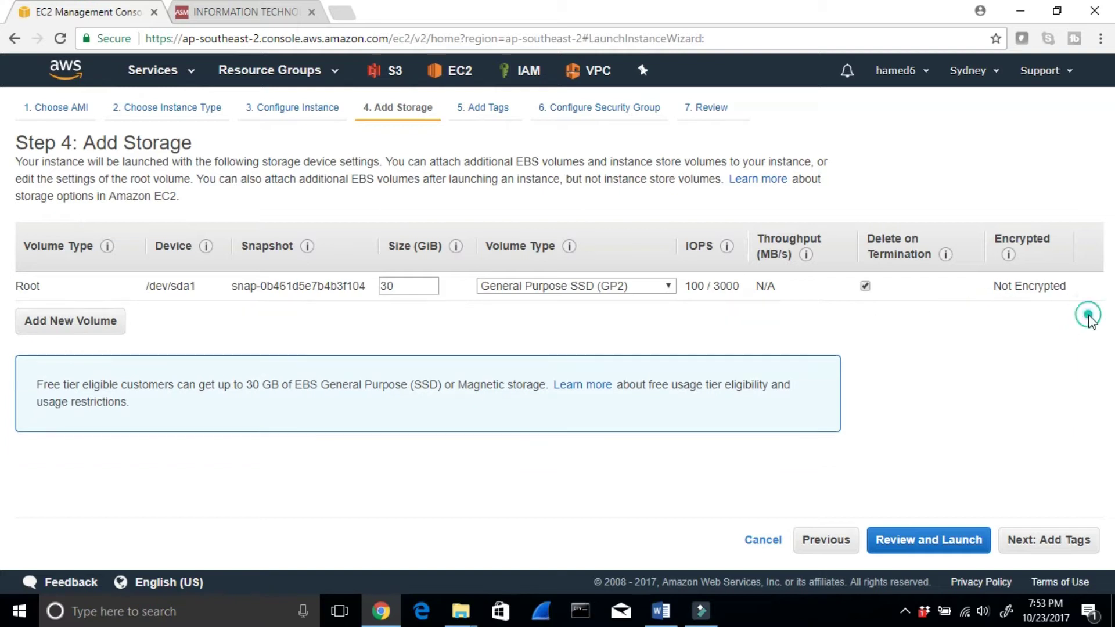
Continue to the tags and add a Name tag for the instance.
left_click(1044, 542)
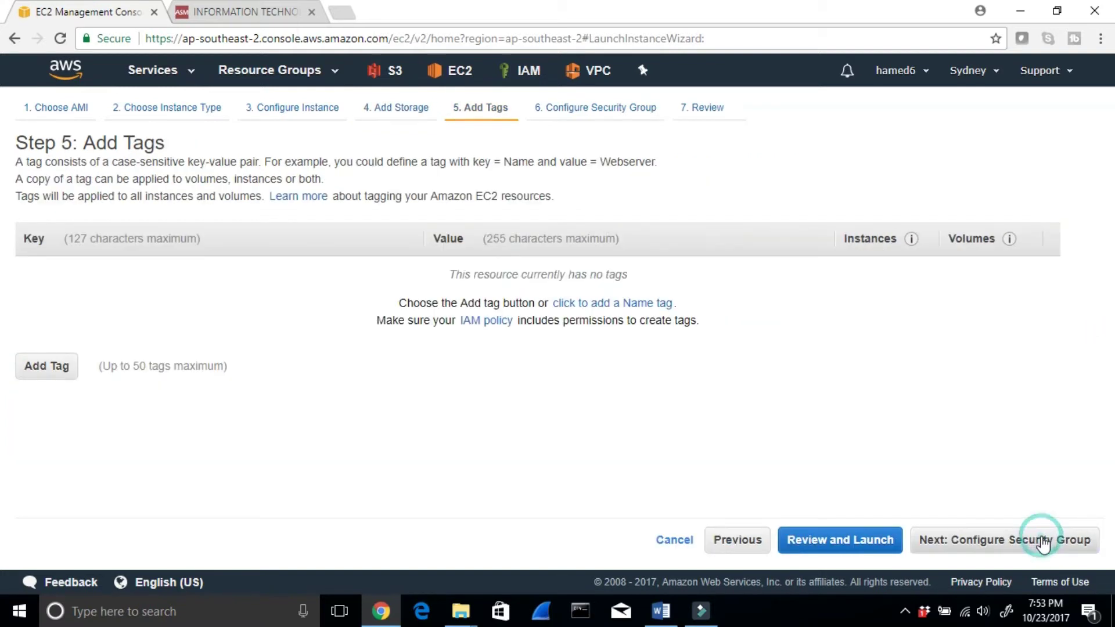
left_click(584, 303)
left_click(507, 269)
Switch to the Word notes and look through the lab steps for the EC2 instance's name.
left_click(661, 612)
scroll(700, 465, "down", 5)
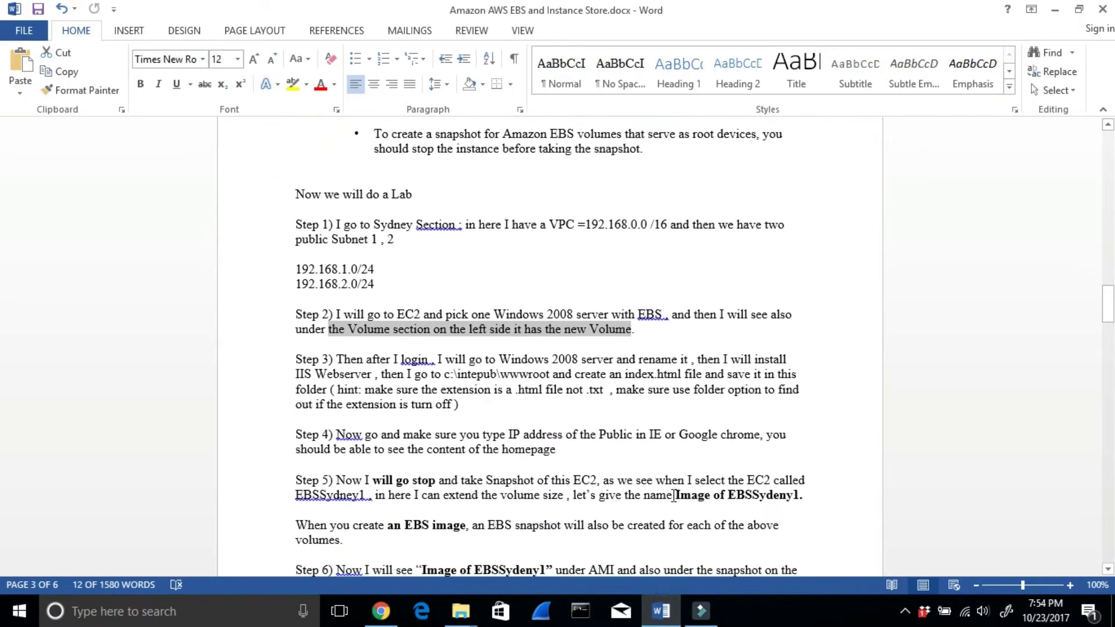
scroll(603, 443, "up", 1)
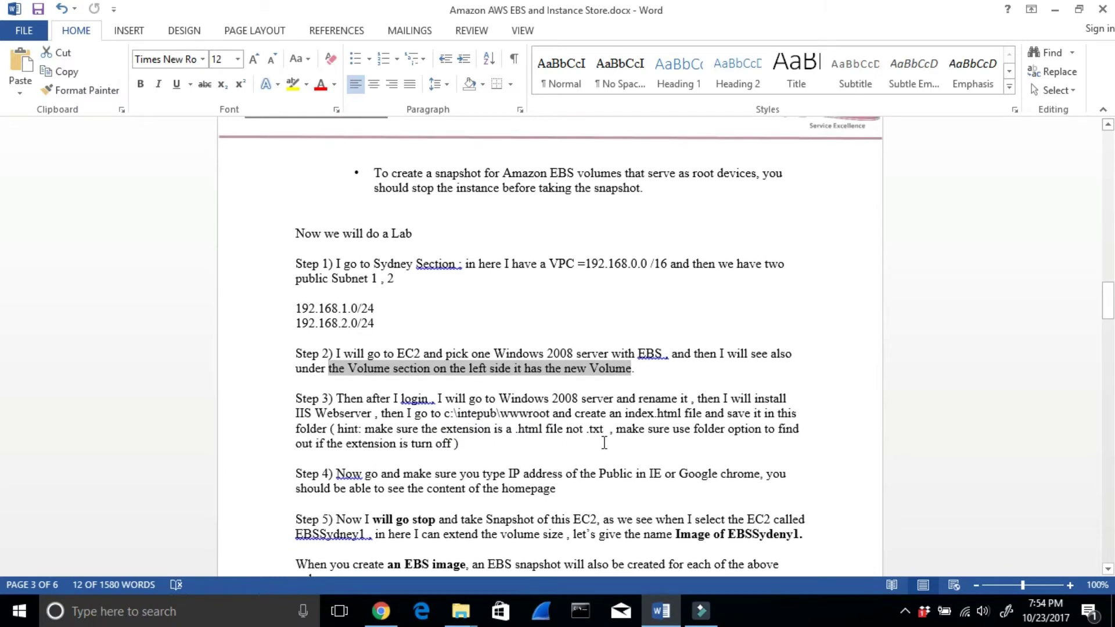
scroll(604, 443, "up", 2)
scroll(705, 444, "up", 1)
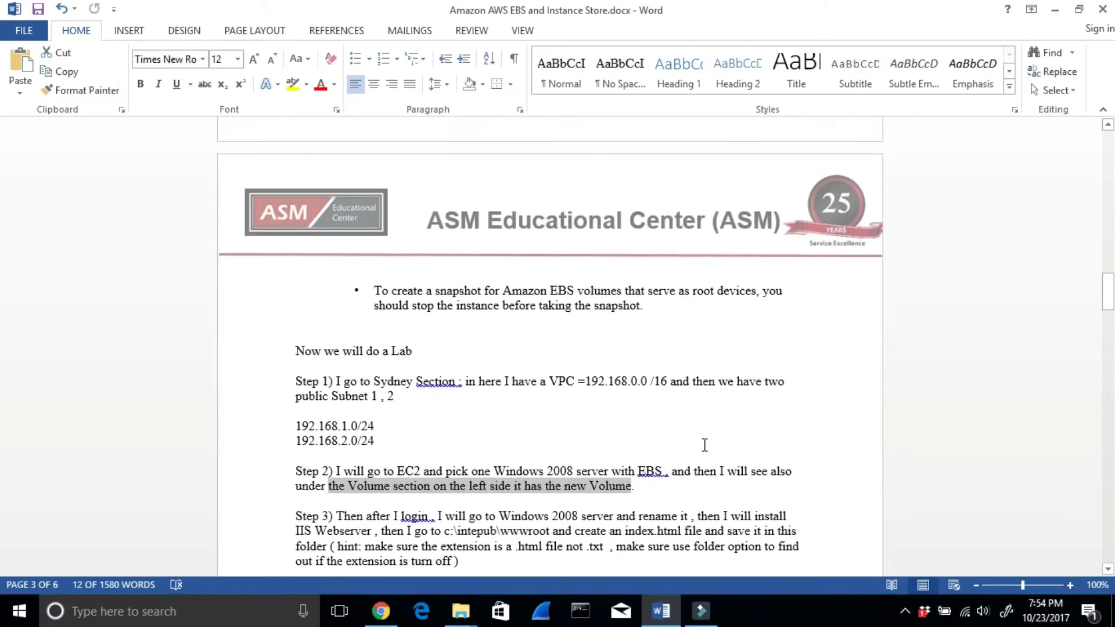
scroll(704, 444, "down", 2)
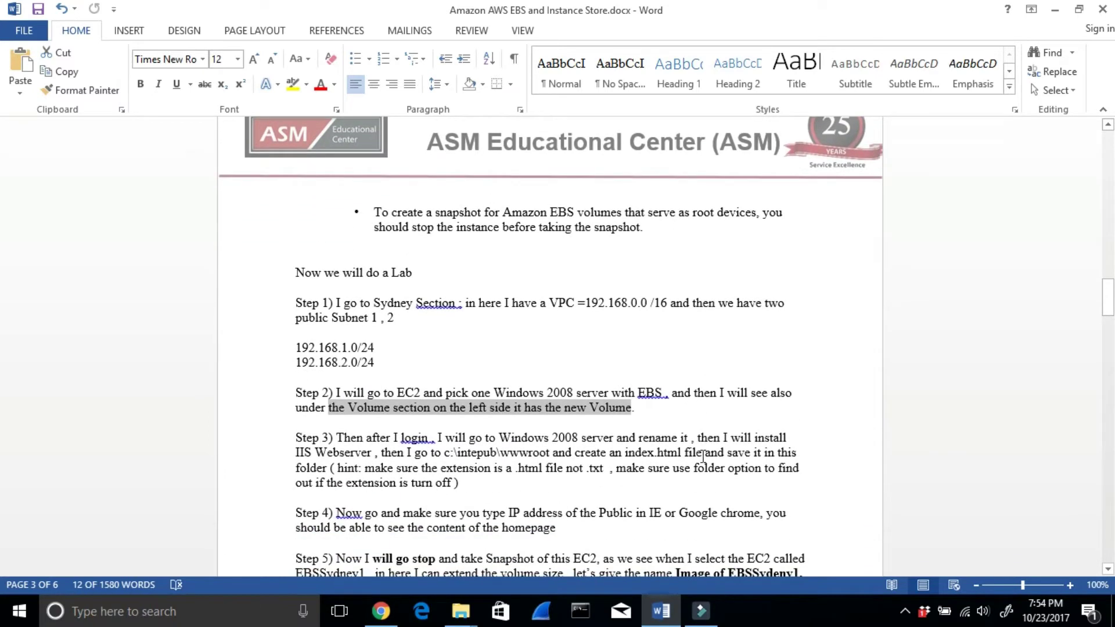
scroll(689, 499, "down", 1)
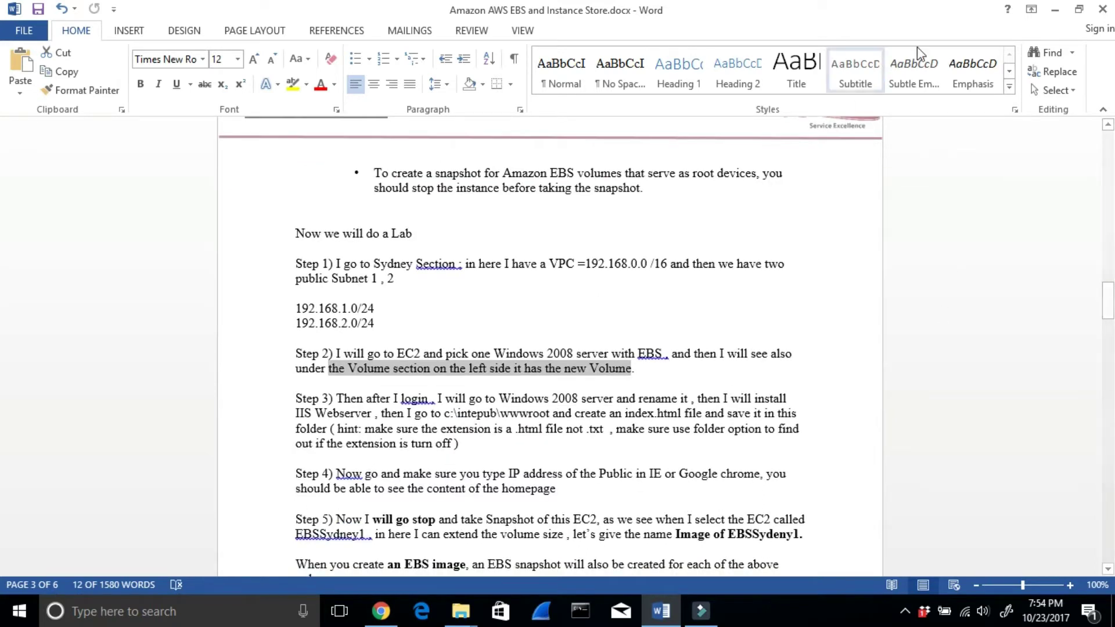
left_click(1055, 10)
Set the Name tag's value to EBSSydney1 and continue to the security group configuration.
left_click(434, 270)
type("EBSSydney1")
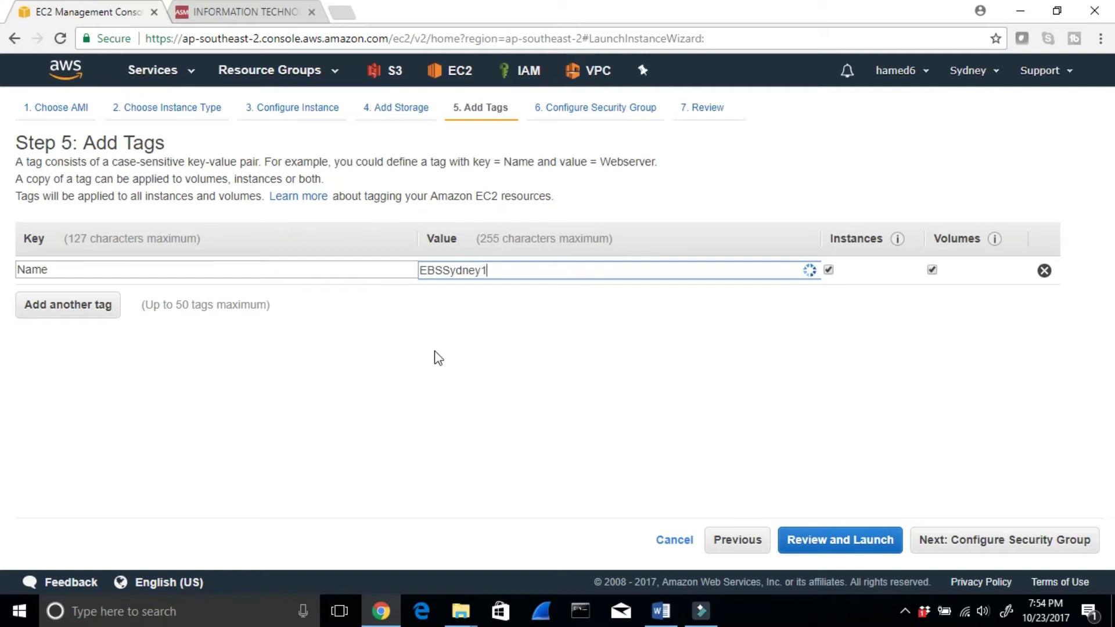
left_click(987, 541)
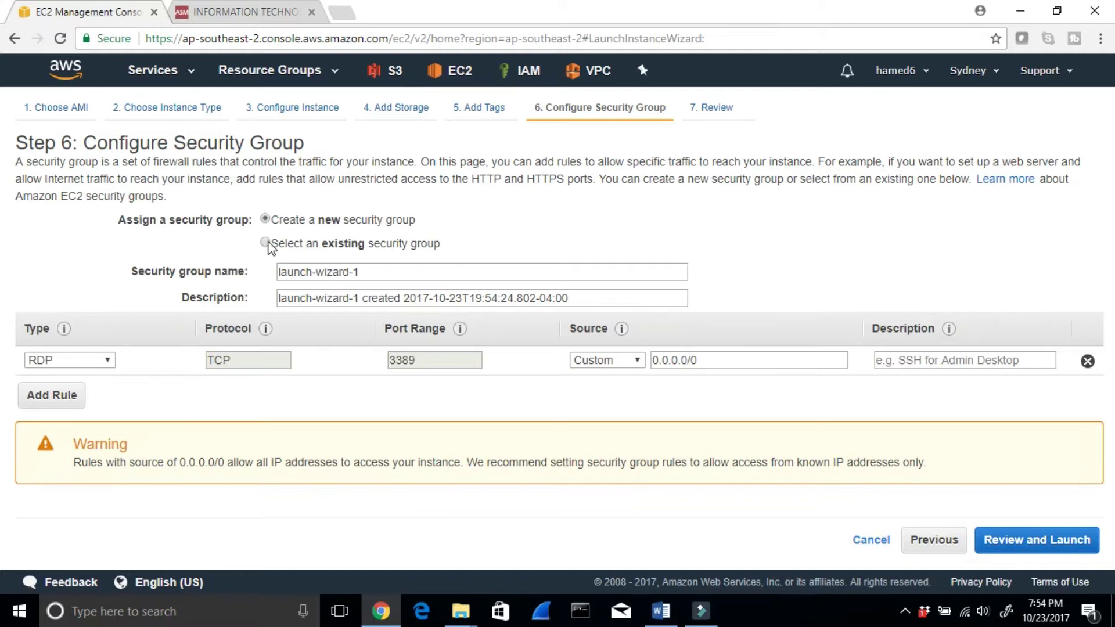
Assign the existing RDP,HTTP,ICMP security group, highlight its RDP inbound rule and continue to the launch review.
left_click(265, 243)
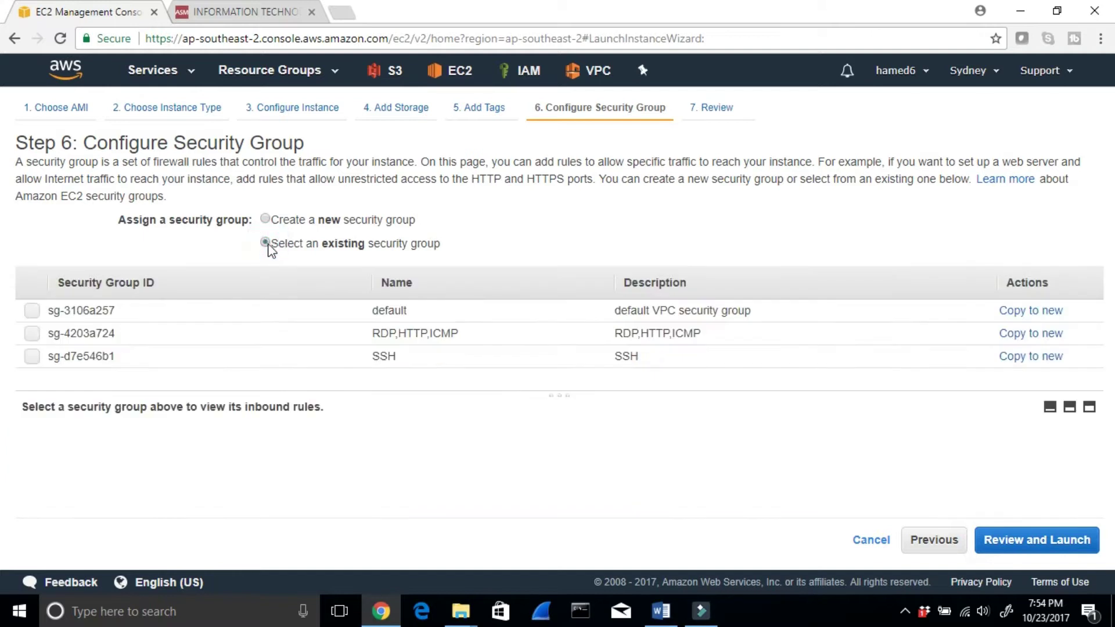
left_click(33, 336)
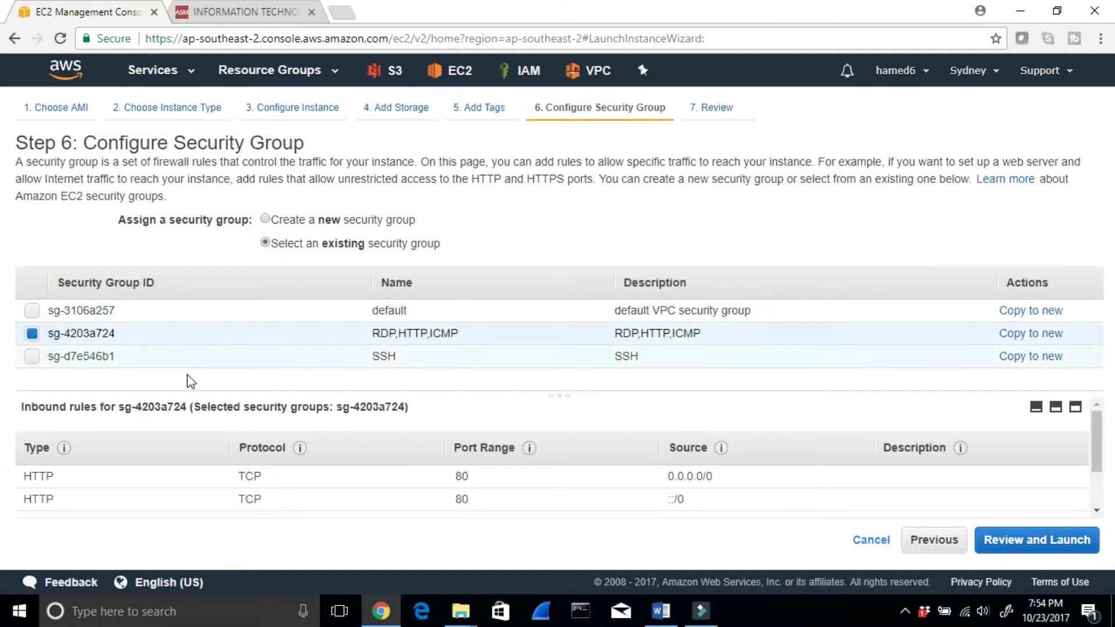
scroll(82, 489, "down", 2)
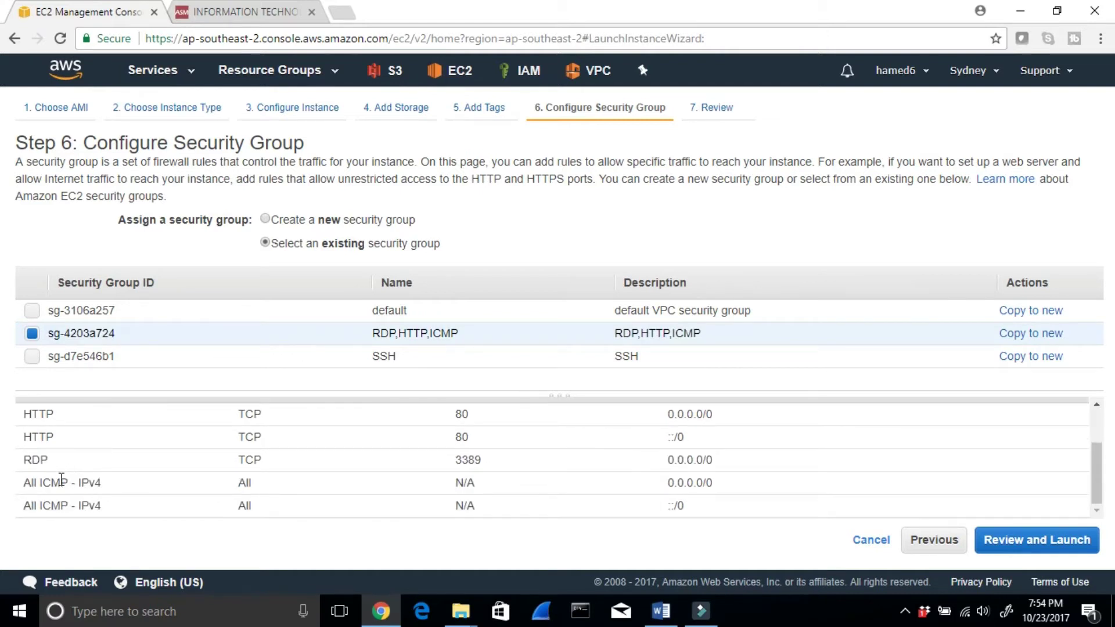
left_click_drag(56, 465, 22, 463)
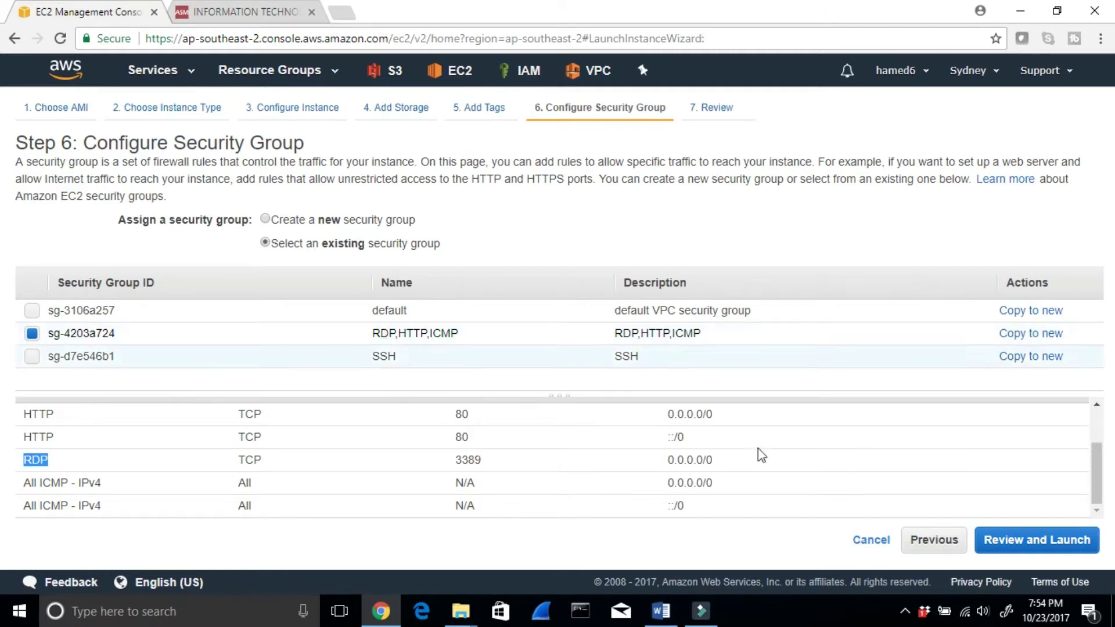
left_click(1005, 545)
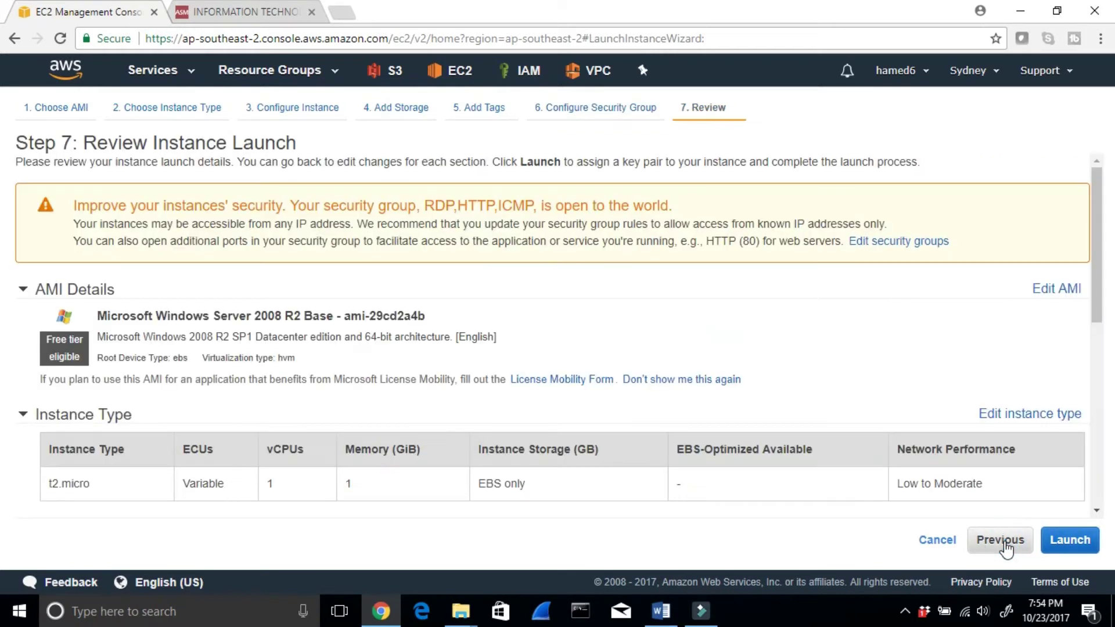
Highlight the open security group warning, review the launch details and proceed to the key pair selection.
left_click_drag(182, 205, 697, 215)
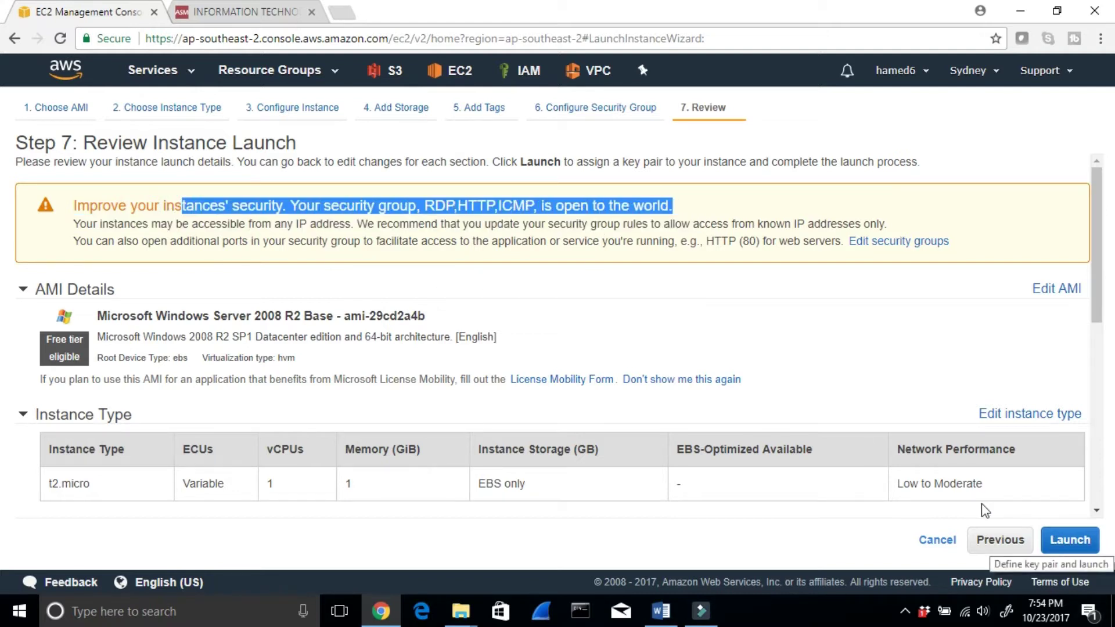
scroll(1016, 507, "down", 4)
scroll(1020, 510, "down", 3)
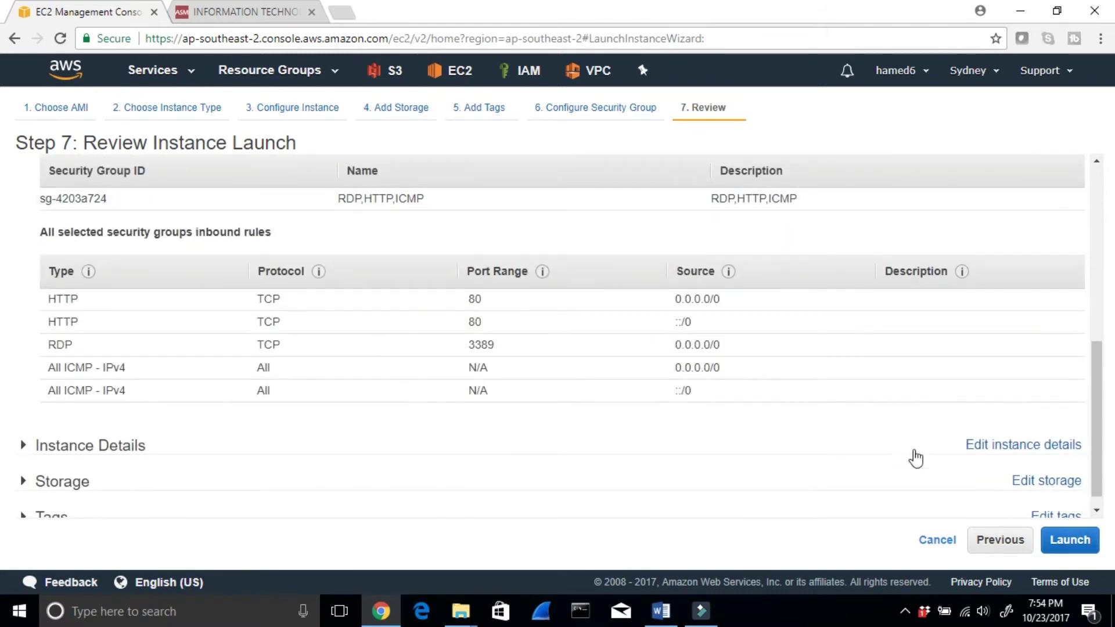
left_click(1086, 542)
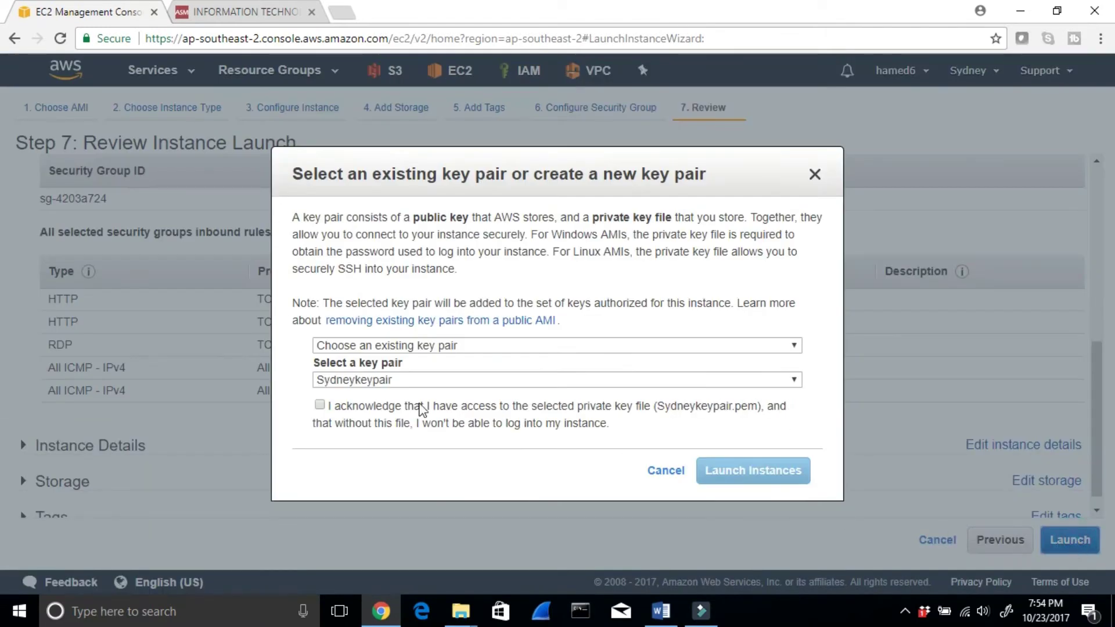
Acknowledge access to the private key file and select the existing key pair Sydneykeypair2.
left_click(320, 405)
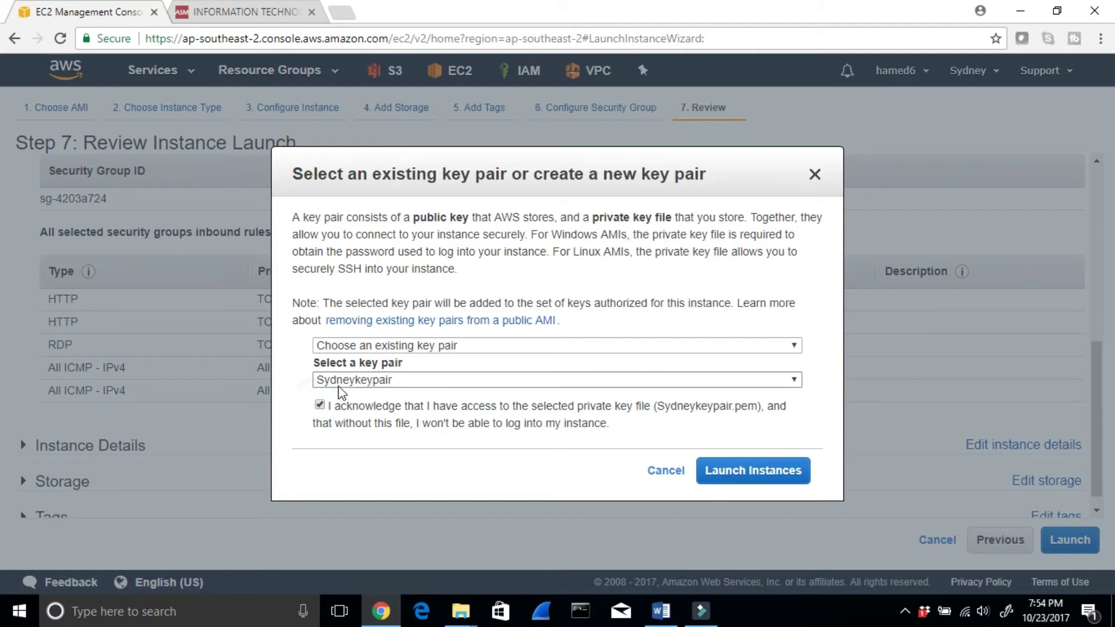
left_click(789, 380)
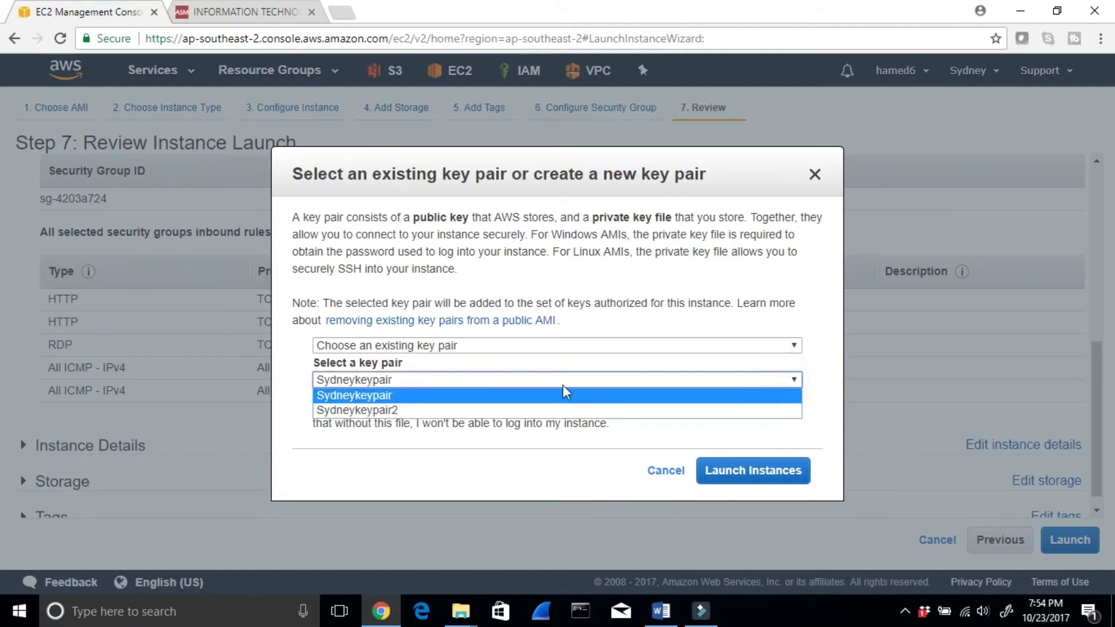
left_click(441, 411)
left_click(410, 381)
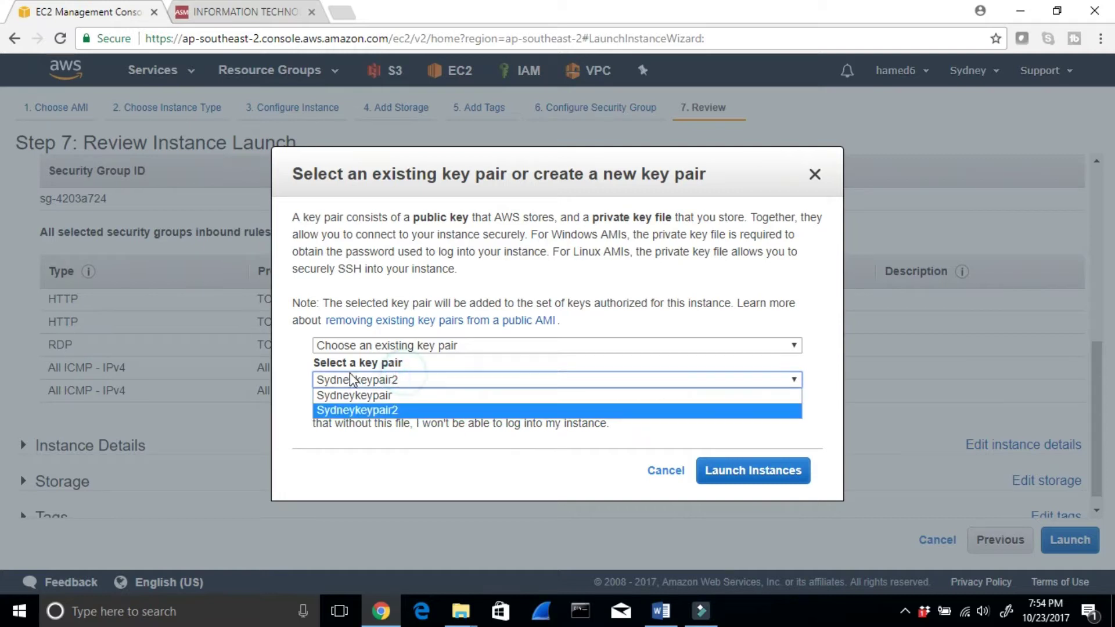
left_click(410, 408)
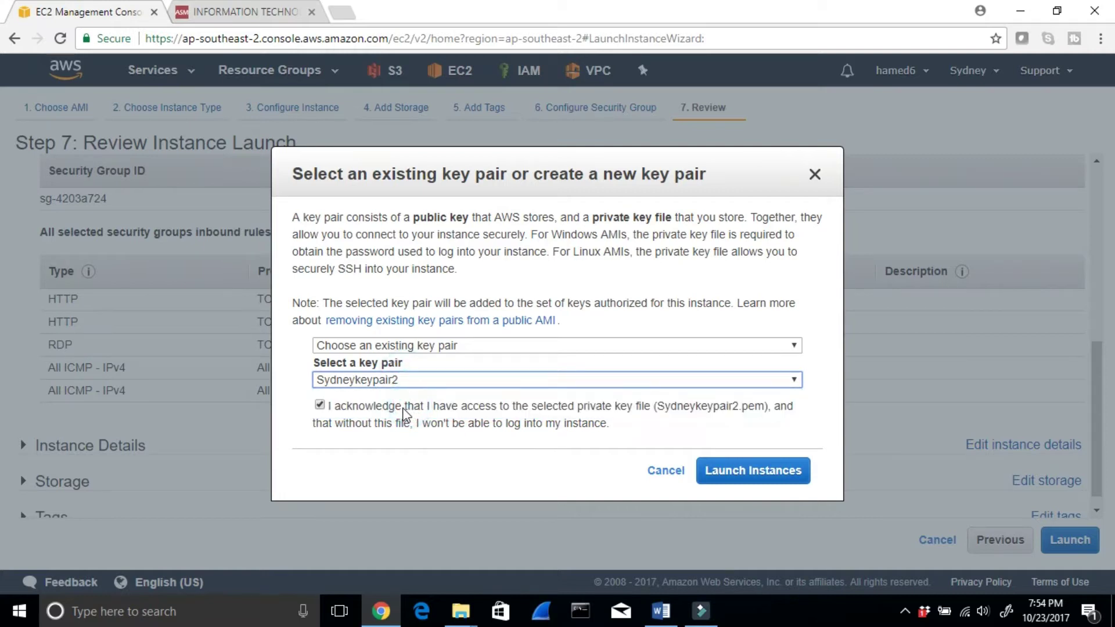
Create a new key pair named Sydneykeypair3 instead of using the existing one, and download its private key file.
left_click(467, 349)
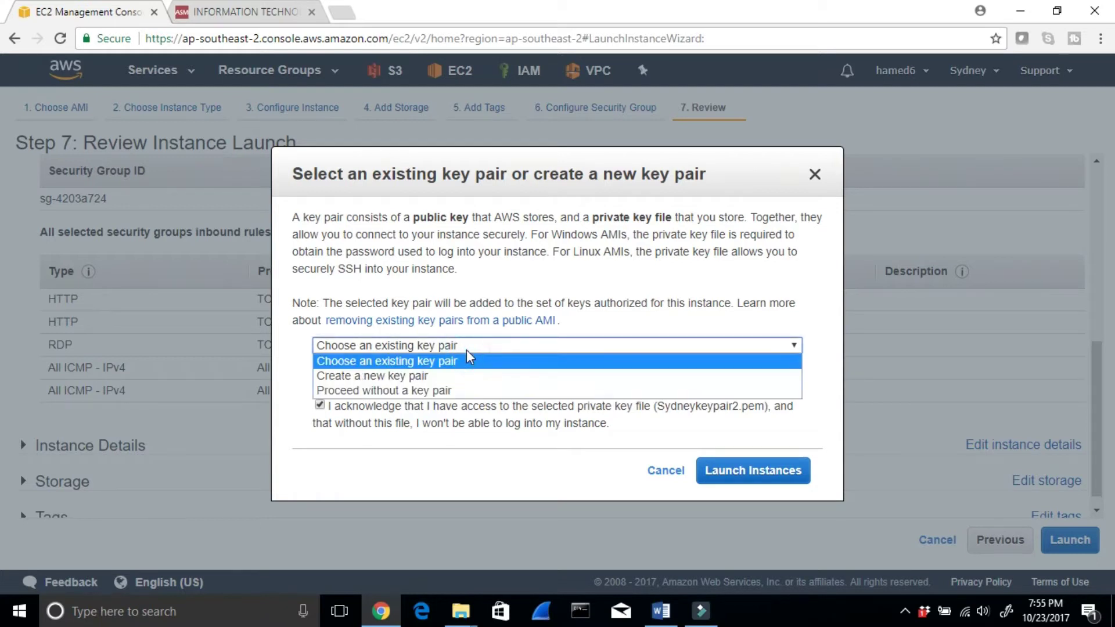
left_click(442, 382)
left_click(411, 381)
type("Sys")
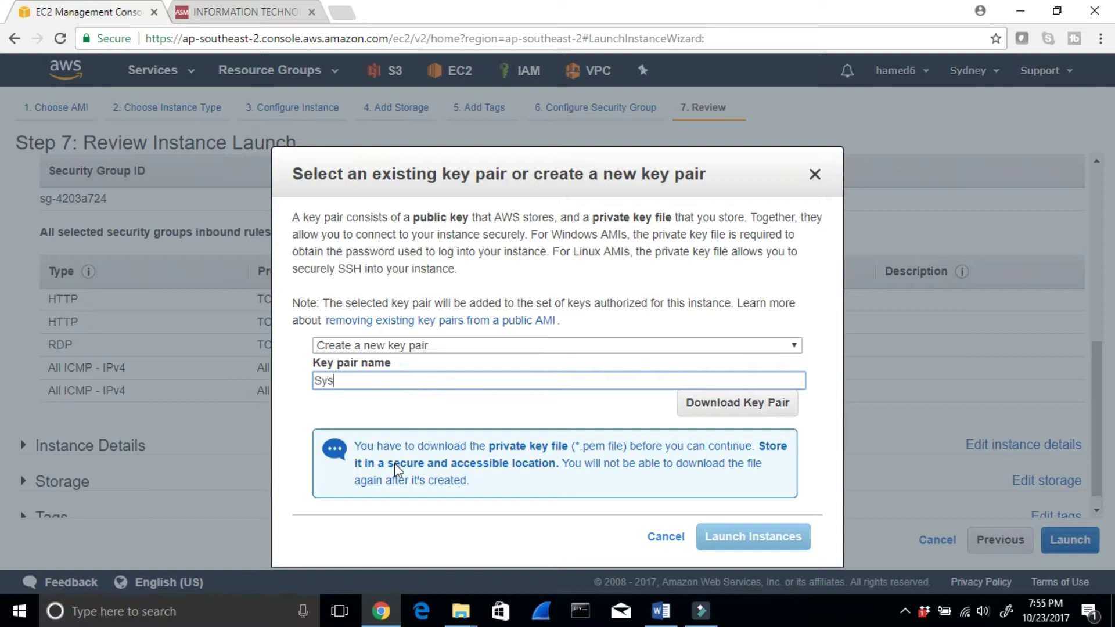
key("BackSpace")
type("dneykeypair")
double_click(381, 380)
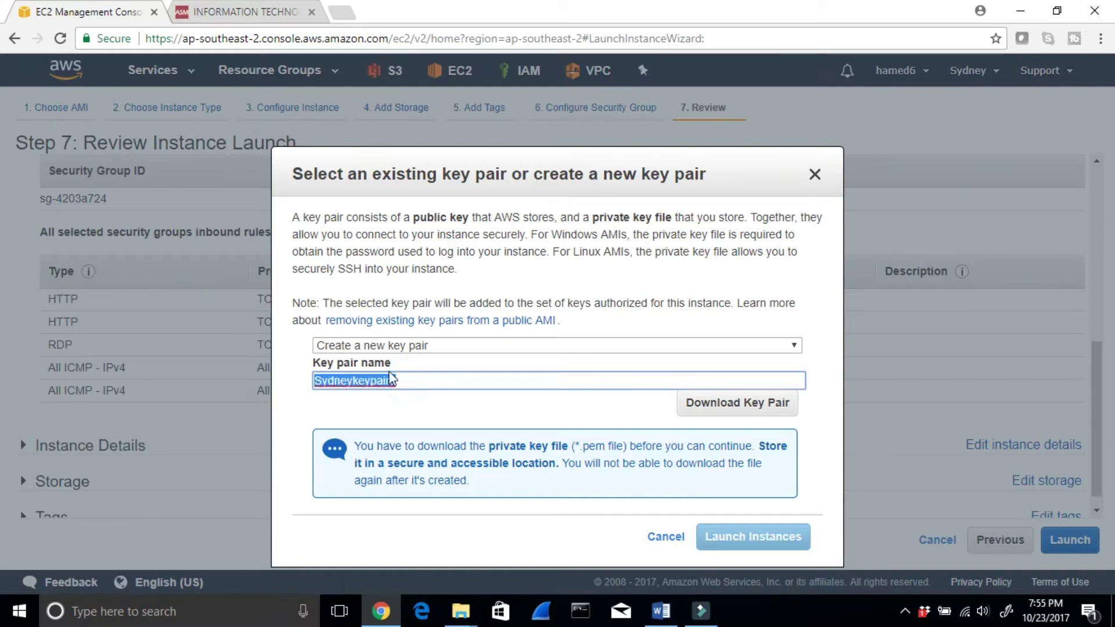
left_click(700, 403)
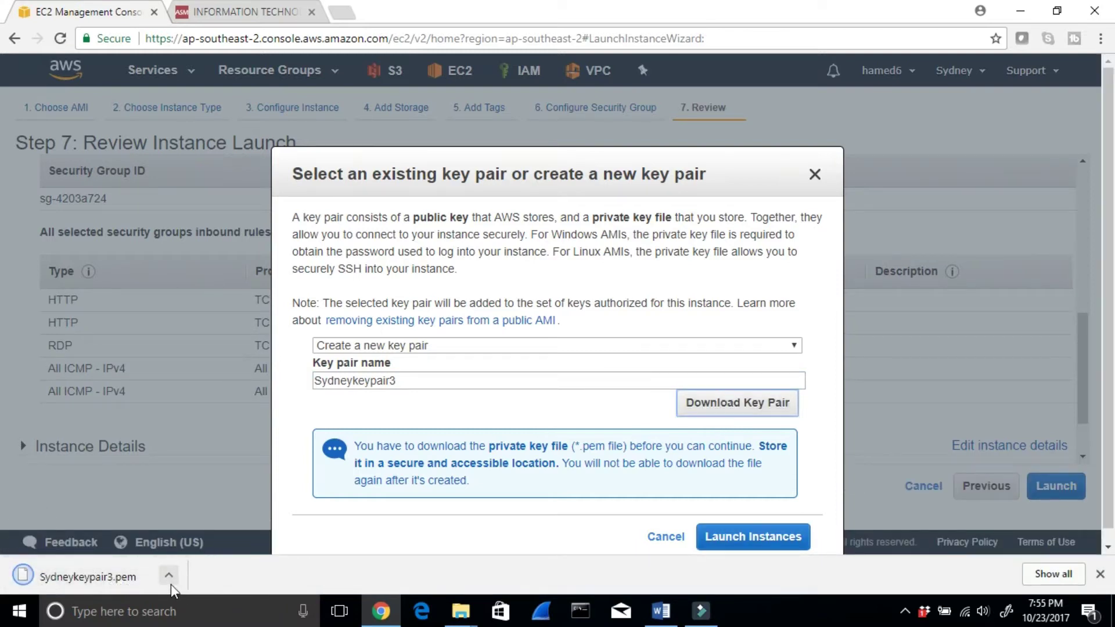
Show the downloaded Sydneykeypair3.pem in its folder and copy the file for use elsewhere.
left_click(170, 582)
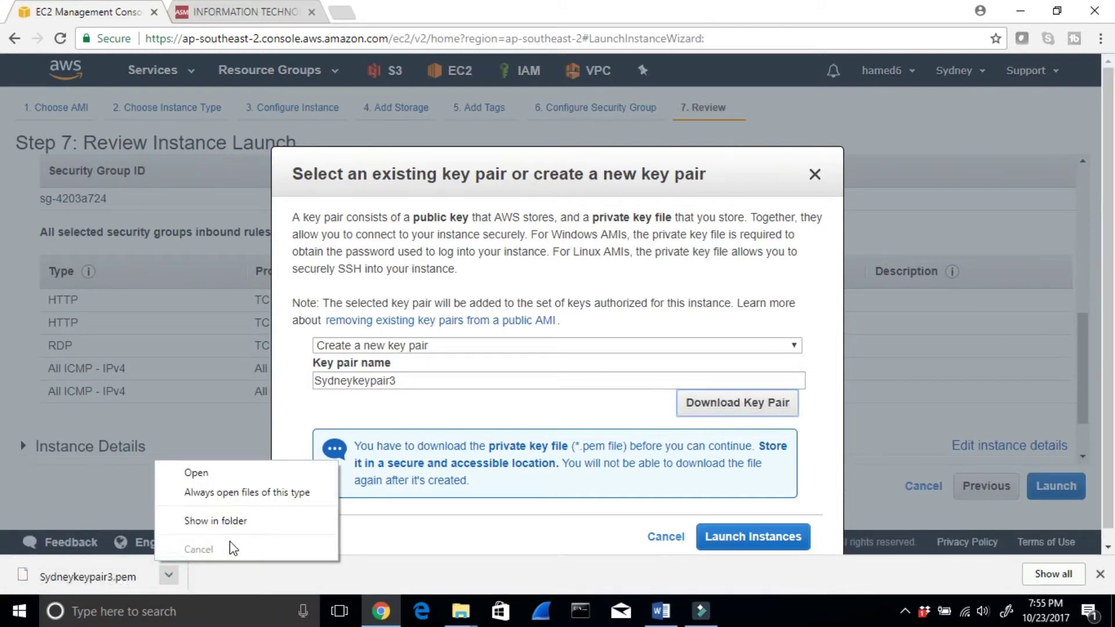
left_click(230, 530)
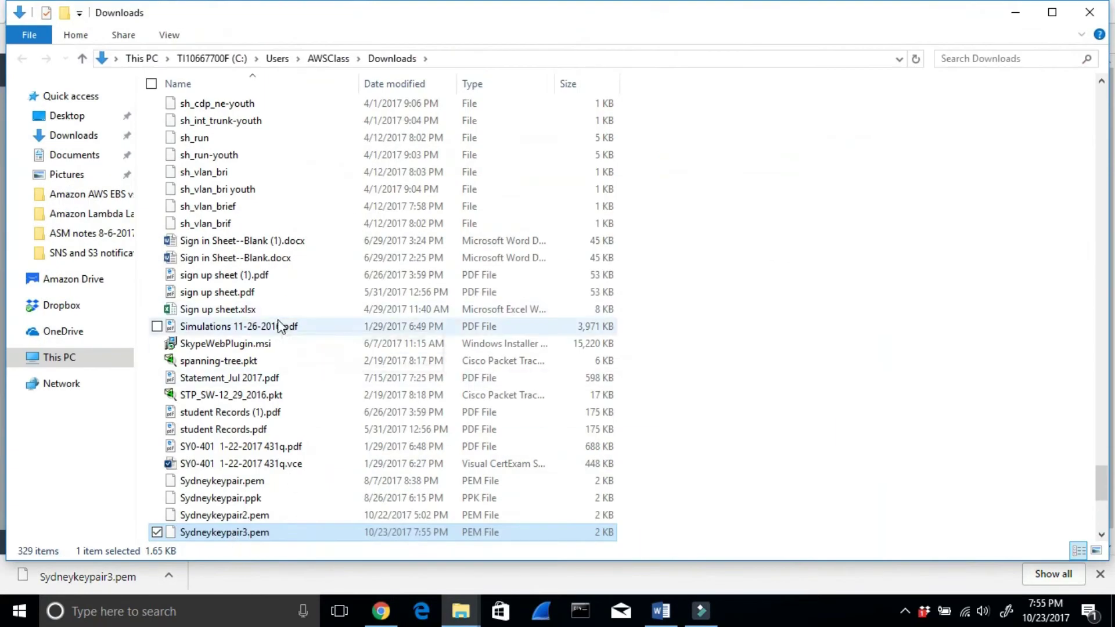
right_click(267, 532)
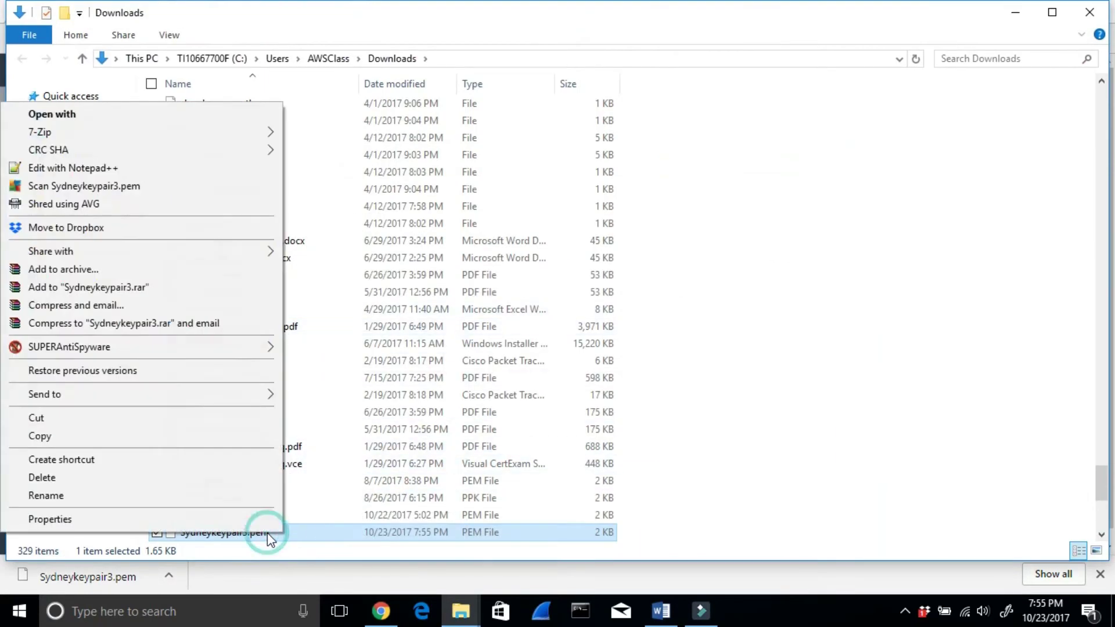
left_click(110, 445)
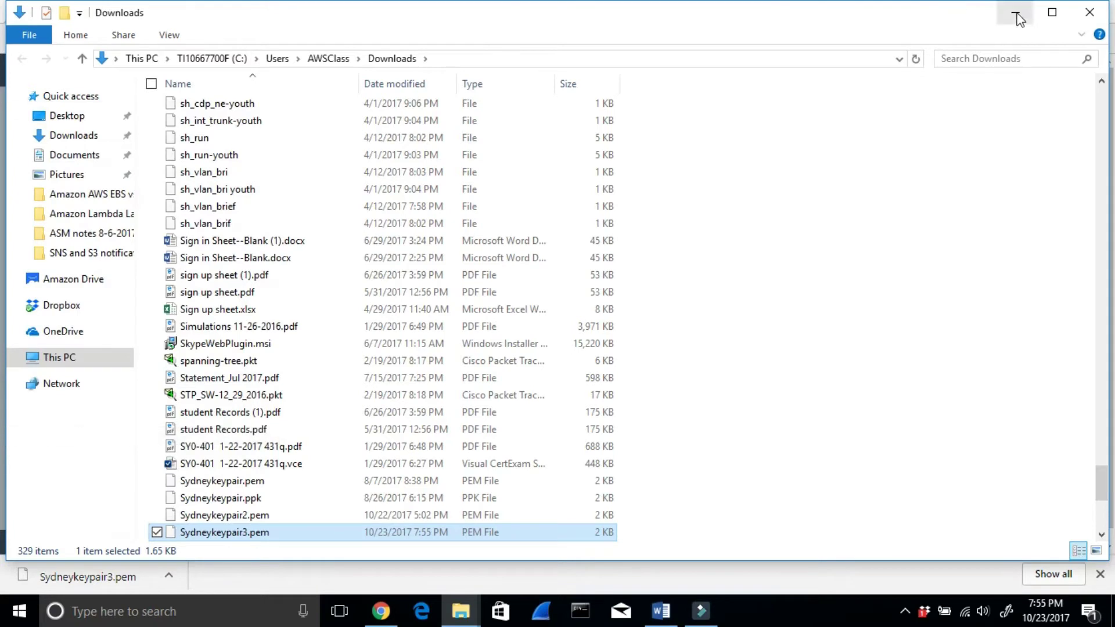
left_click(1015, 12)
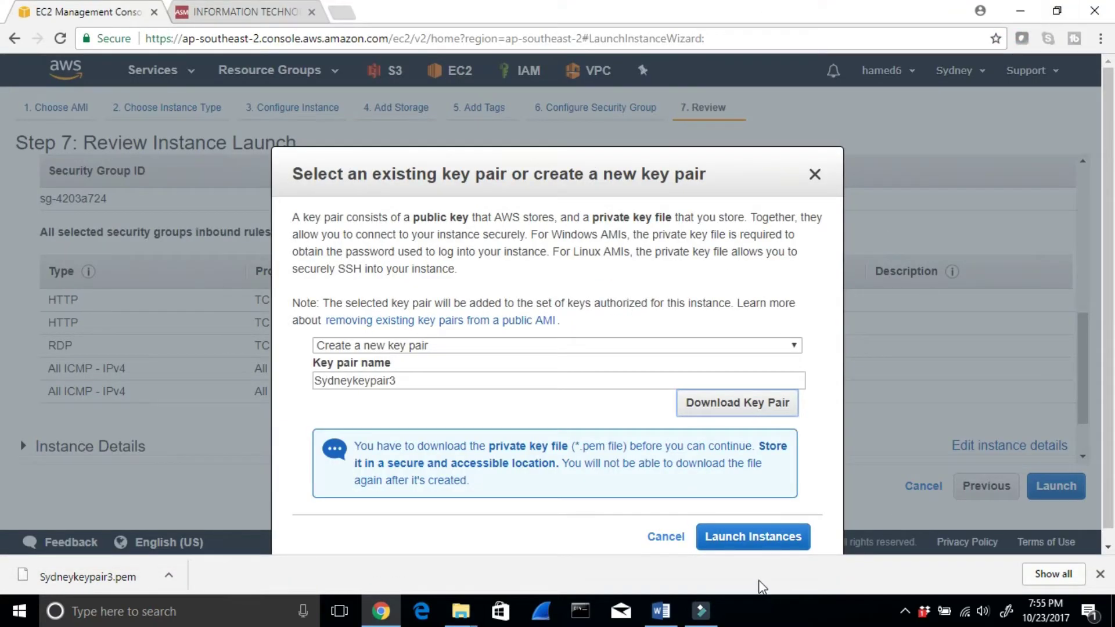
Launch the instance with the new key pair and open the instances list.
left_click(731, 542)
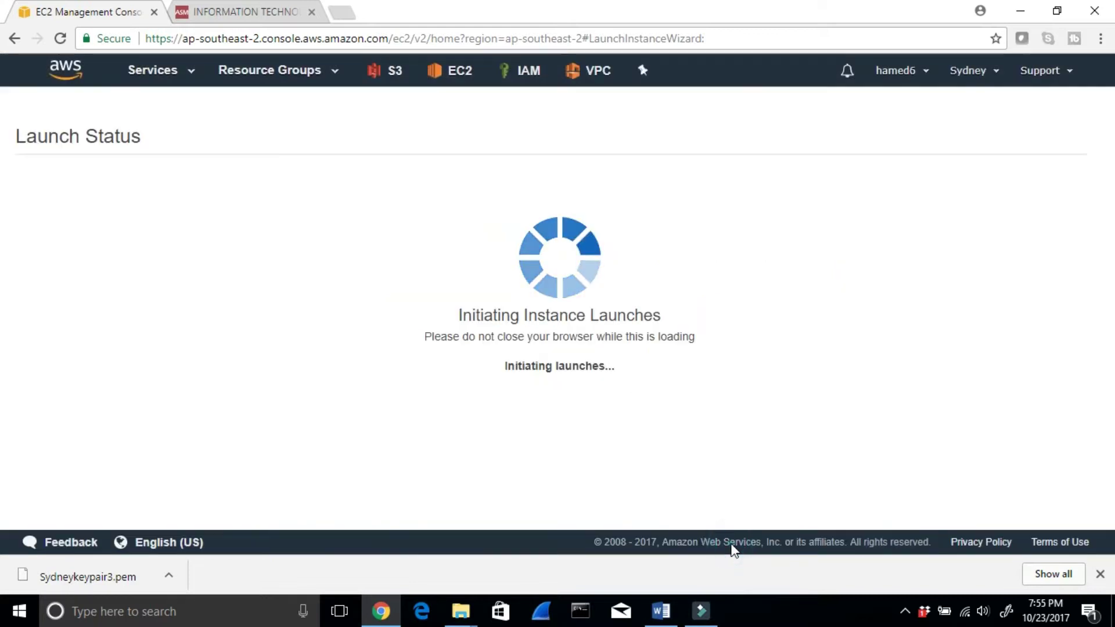
scroll(784, 345, "down", 3)
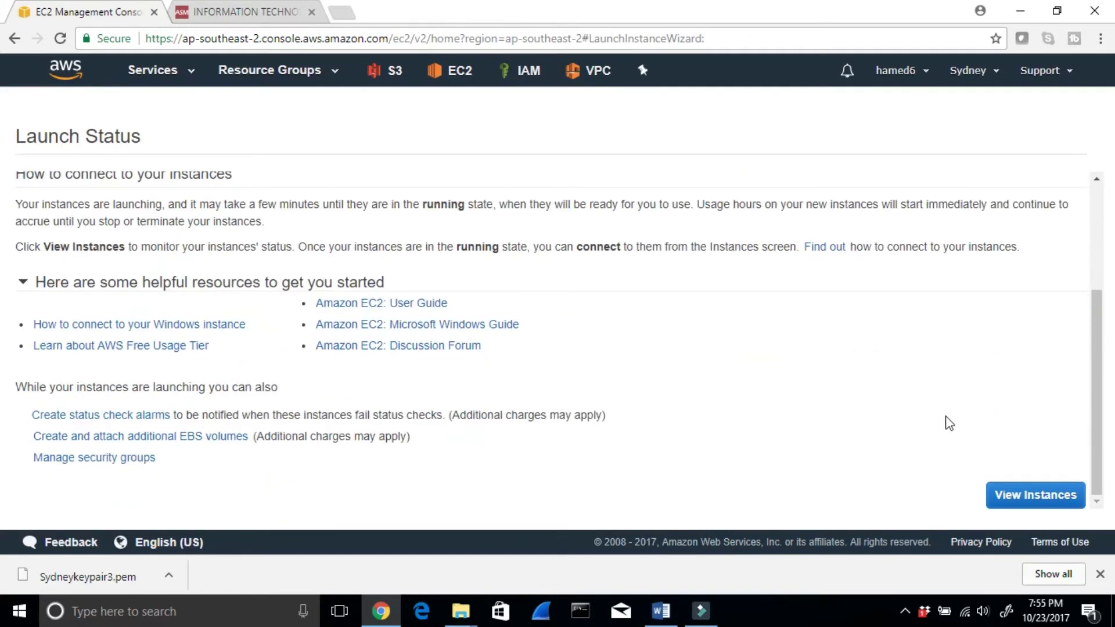
left_click(1032, 492)
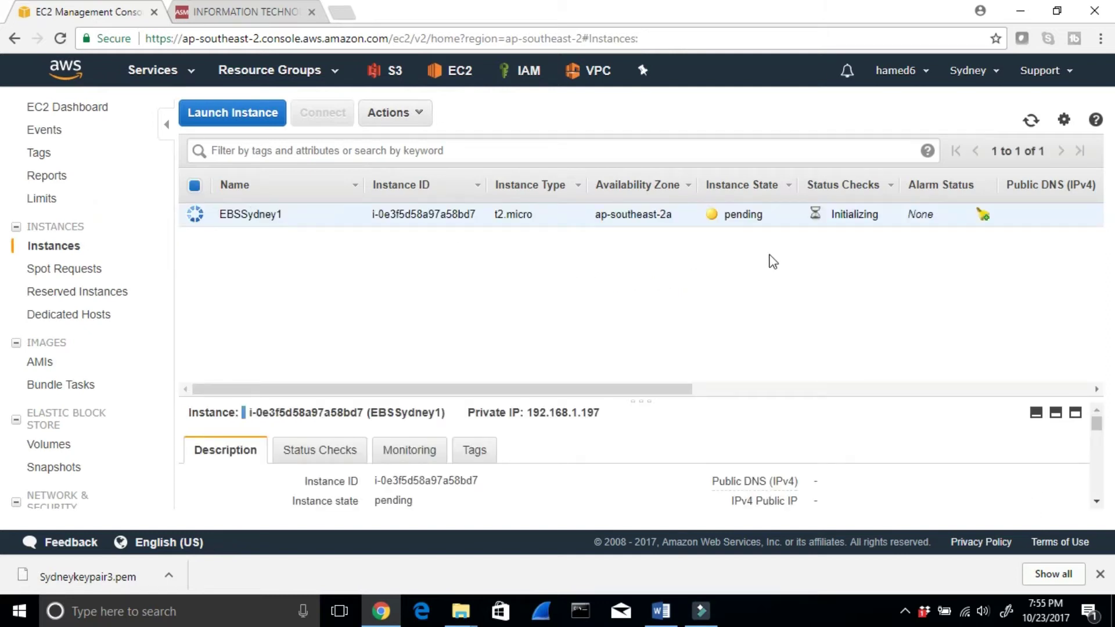
Paste the copied key file into the Amazon AWS EBS vs Instance Store 10_1_2017 folder within the desktop's ASM notes 8-6-2017.
left_click(1023, 18)
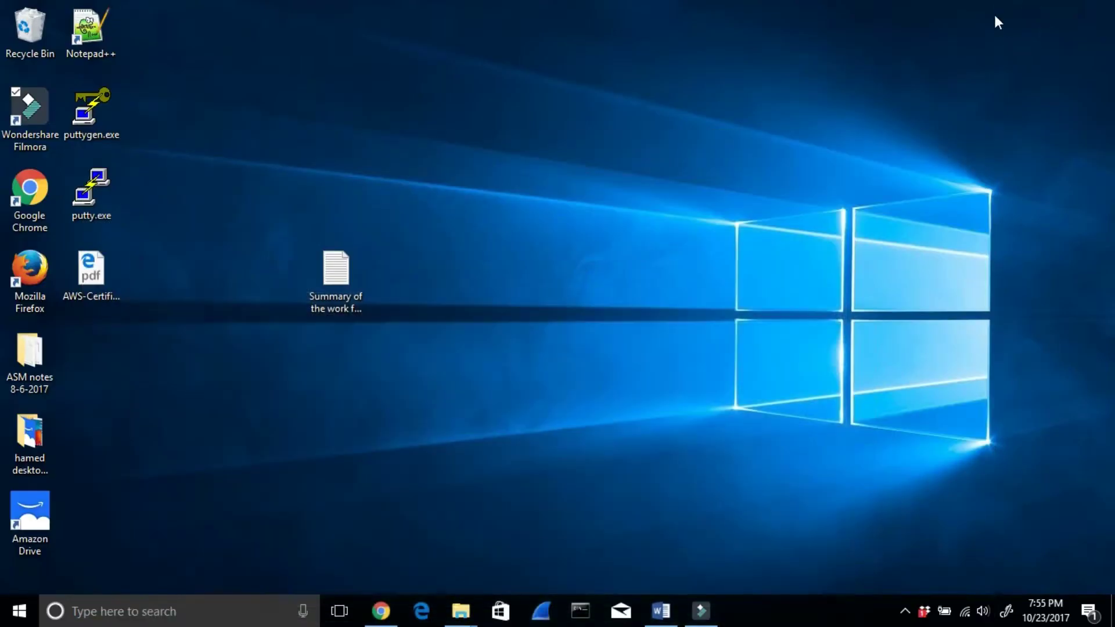
double_click(42, 365)
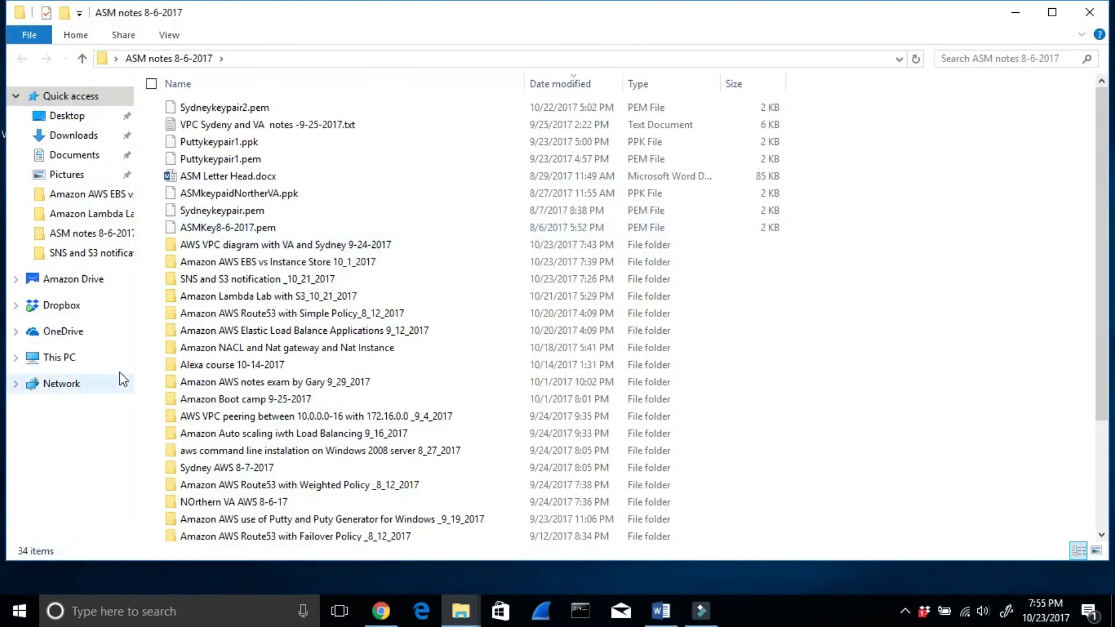
left_click(255, 265)
double_click(255, 265)
right_click(194, 233)
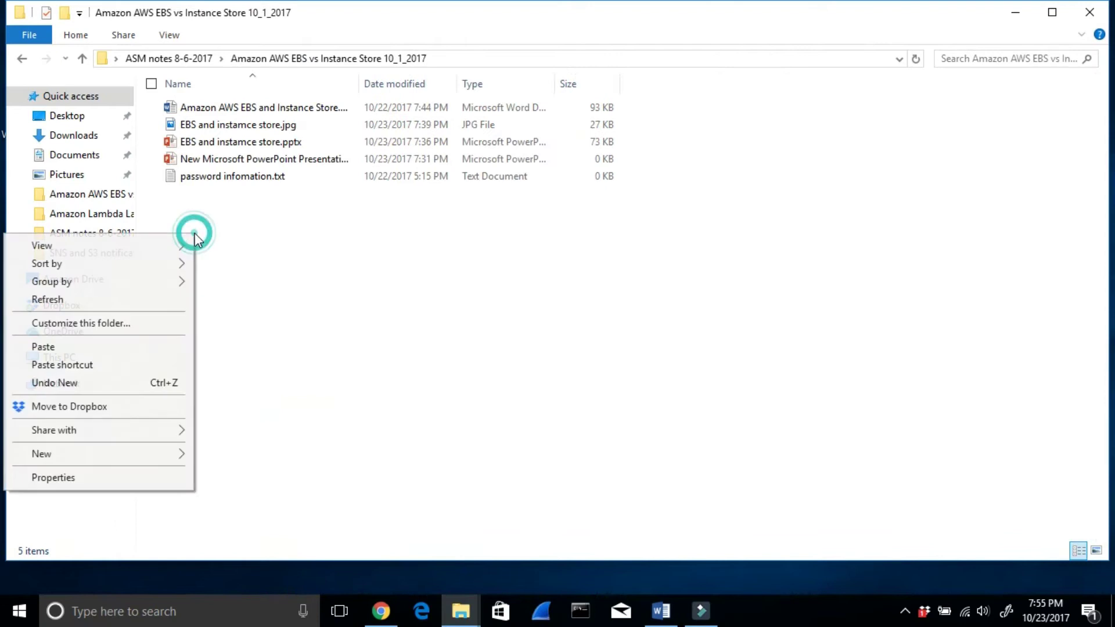
left_click(137, 346)
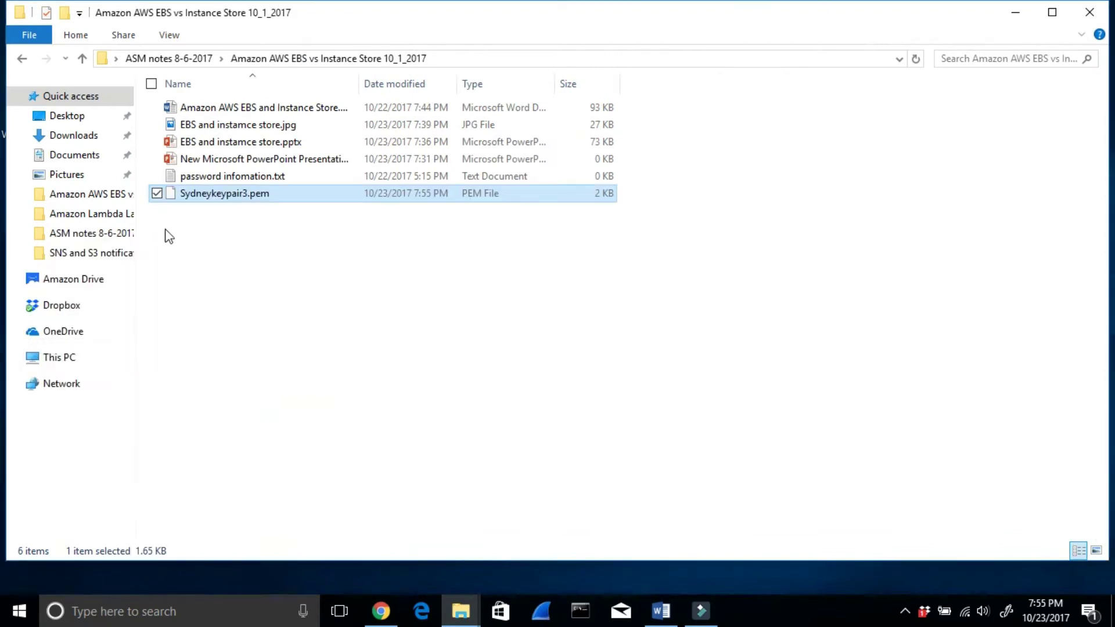
left_click(1016, 13)
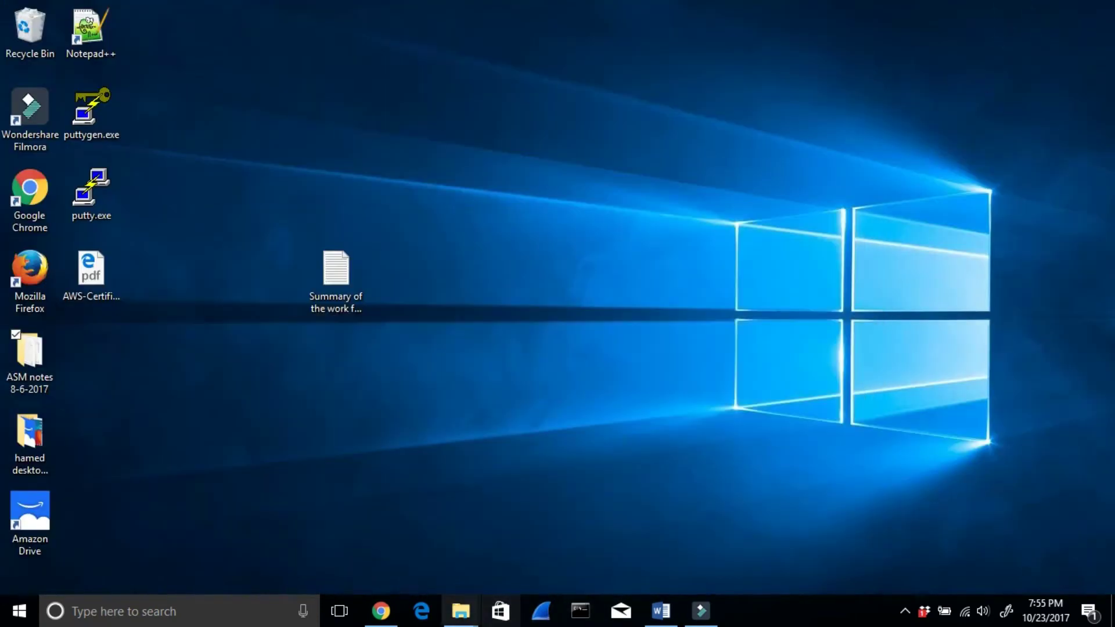
Return to the EC2 console in Chrome, refresh the instances list and highlight EBSSydney1's IPv4 public IP.
left_click(369, 620)
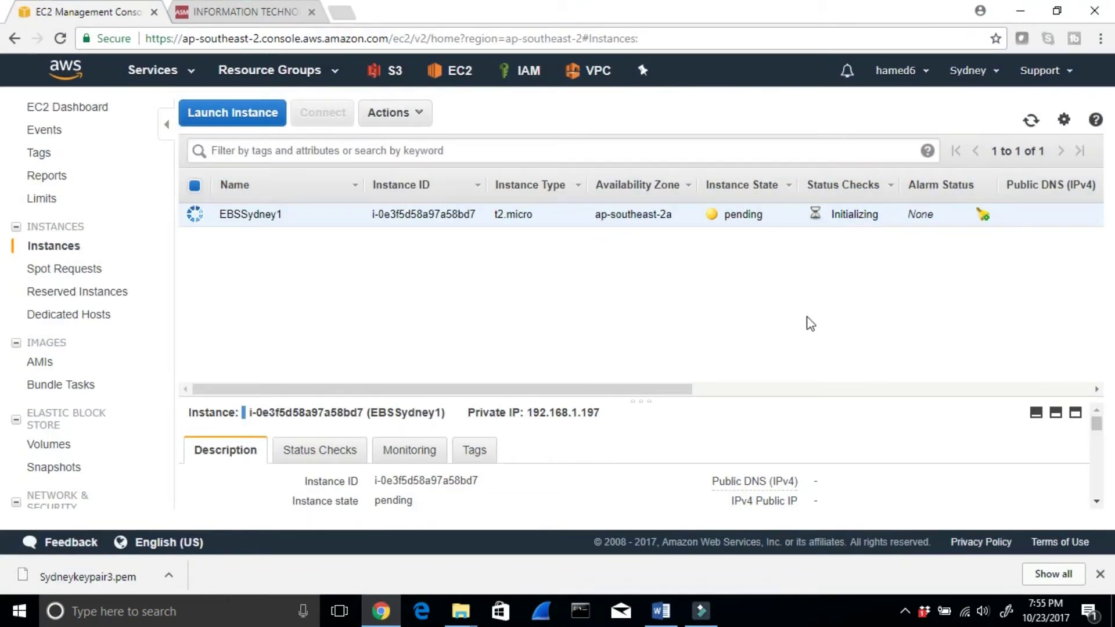
left_click(1030, 119)
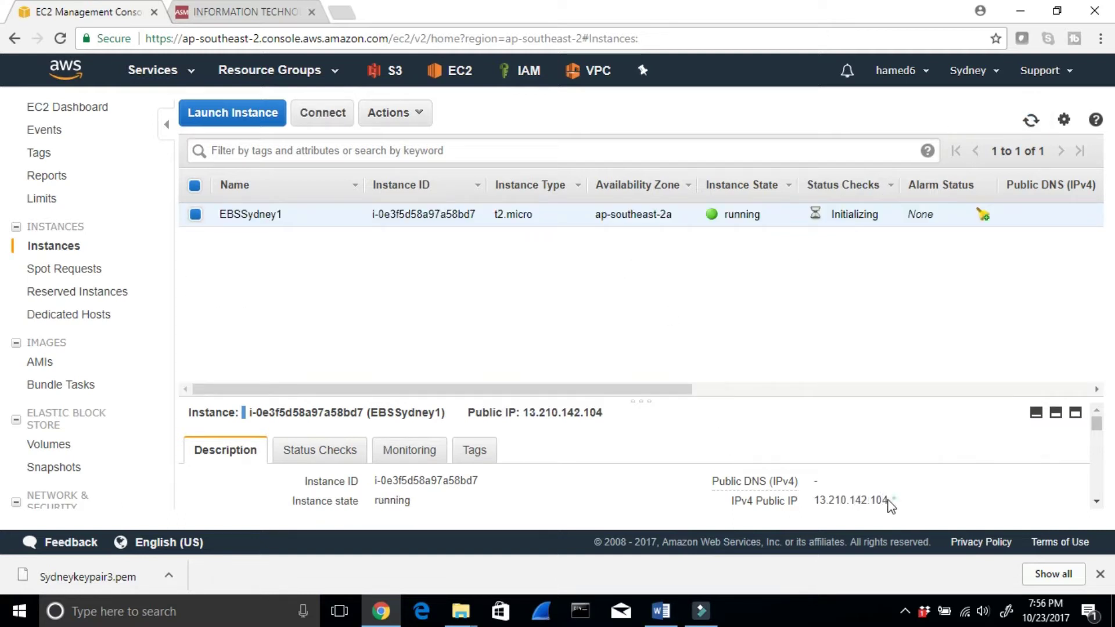
left_click_drag(891, 499, 858, 494)
scroll(905, 491, "up", 3)
left_click_drag(937, 497, 894, 495)
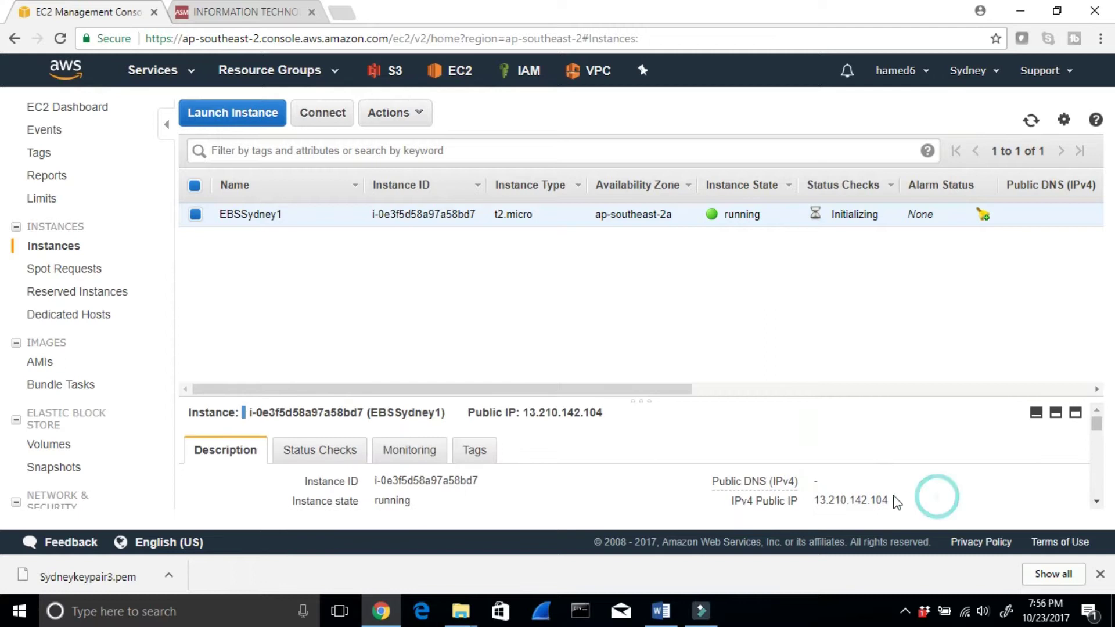
left_click(875, 496)
left_click_drag(816, 499, 891, 500)
scroll(878, 486, "up", 3)
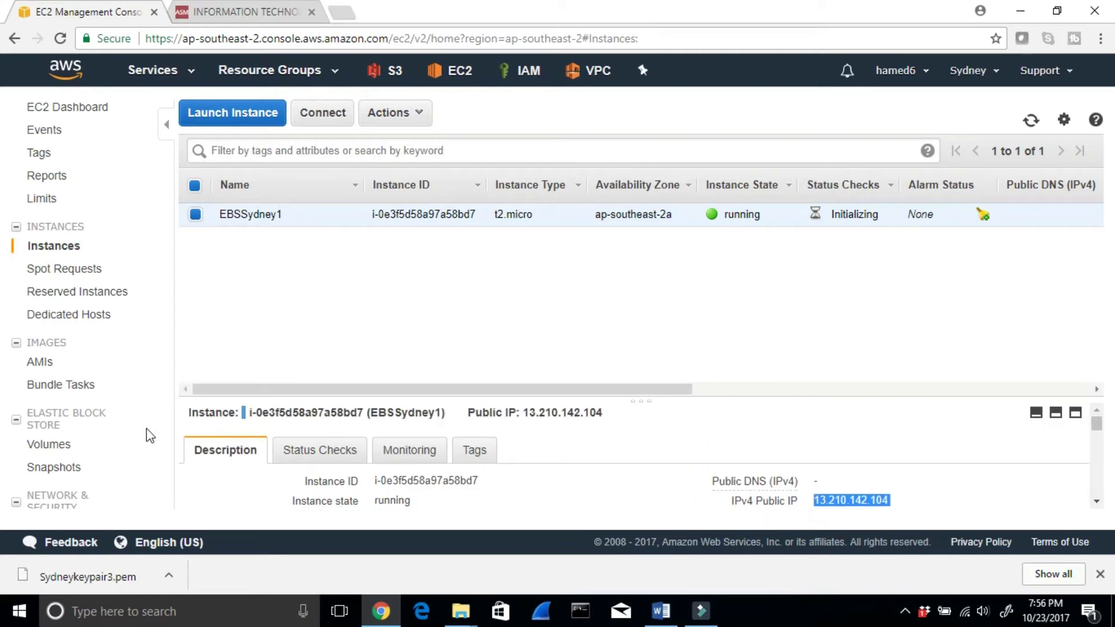
Examine the instance's EBS volume in the Volumes list and review the actions available for it.
left_click(55, 449)
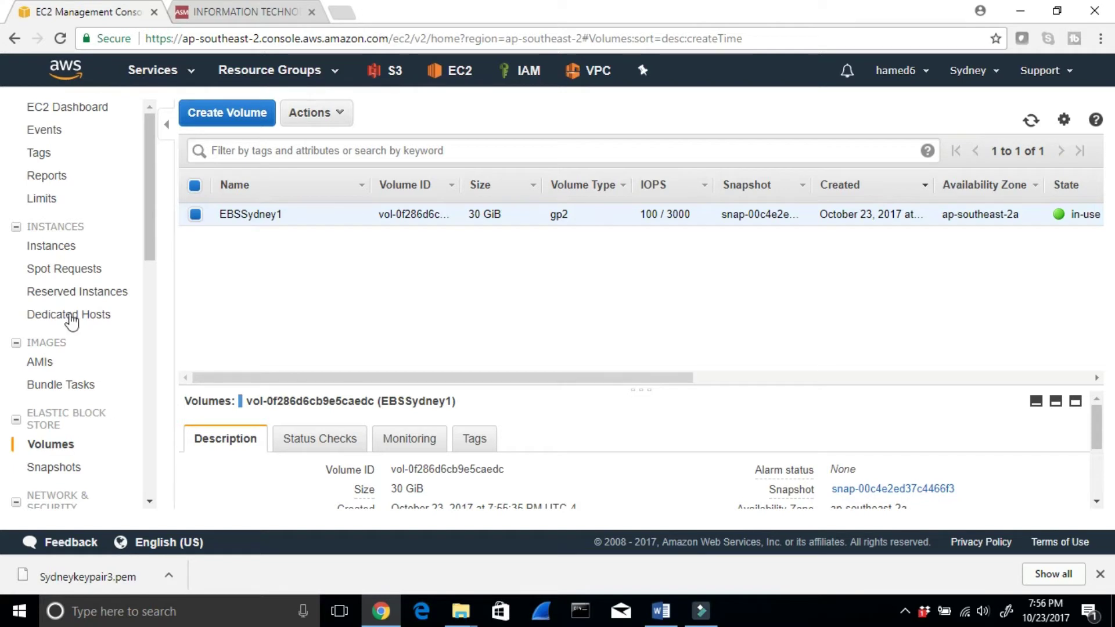
left_click(54, 247)
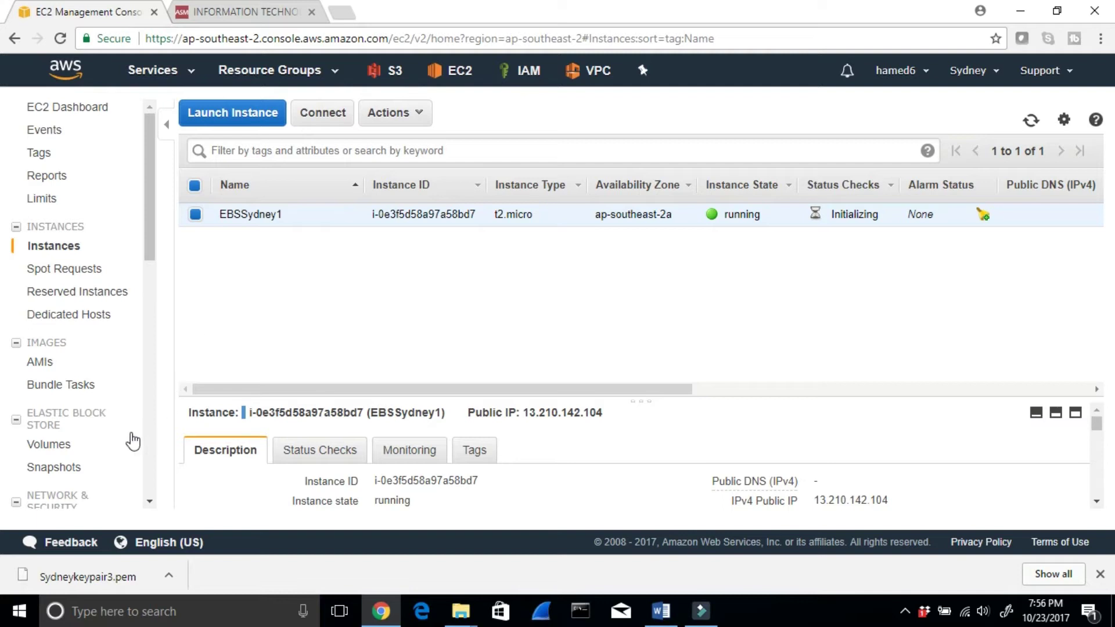
left_click(55, 448)
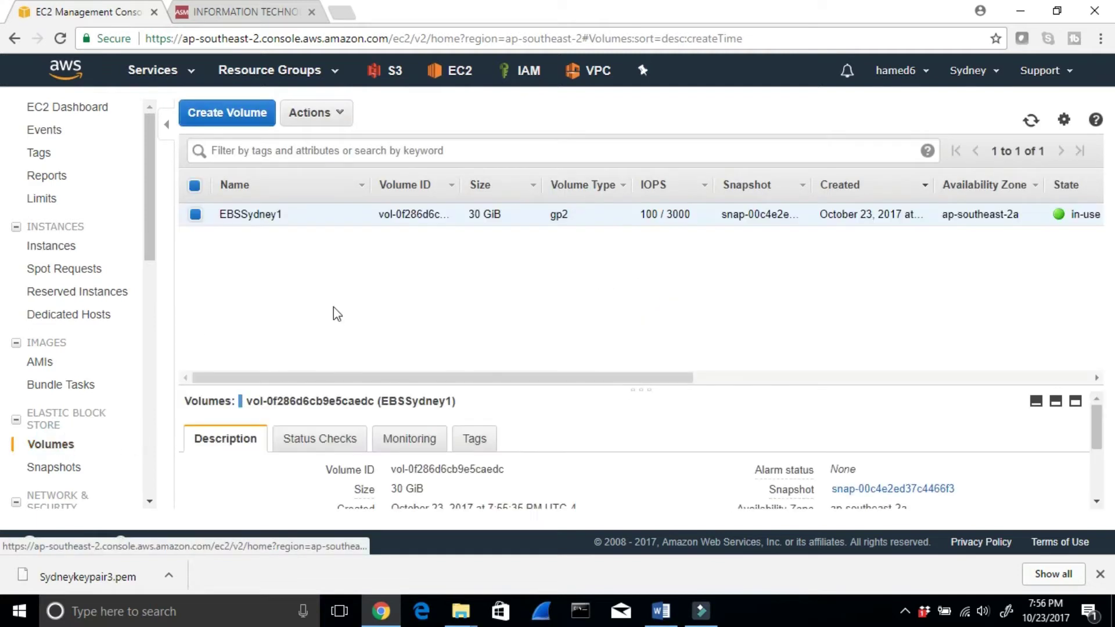
left_click(339, 114)
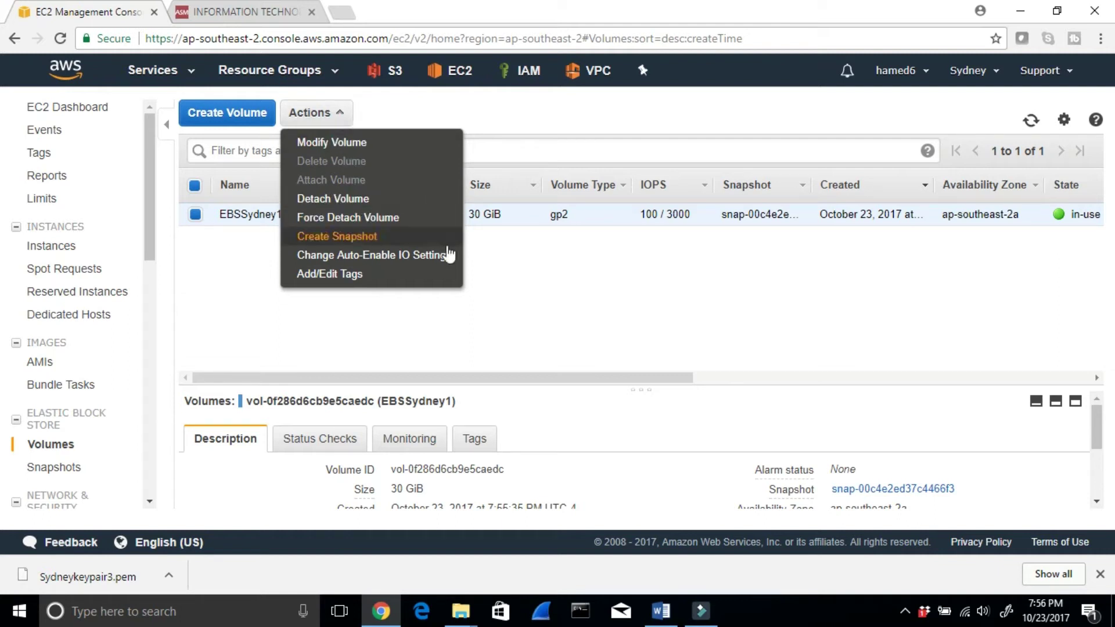
left_click(536, 292)
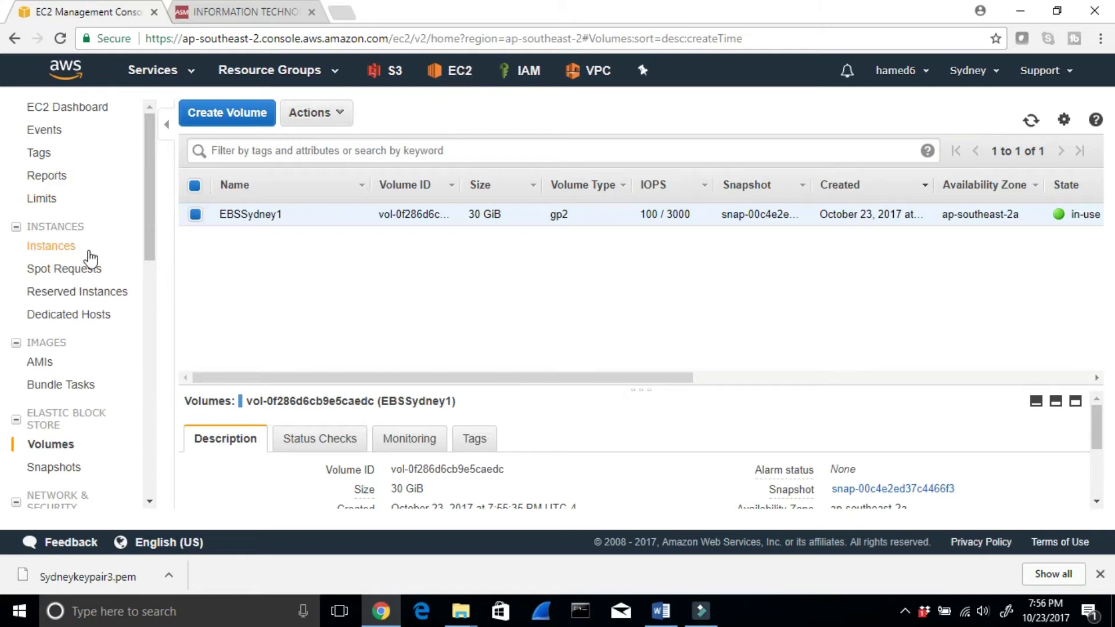
Go back to the instances list and show the state-change options available for EBSSydney1.
left_click(66, 245)
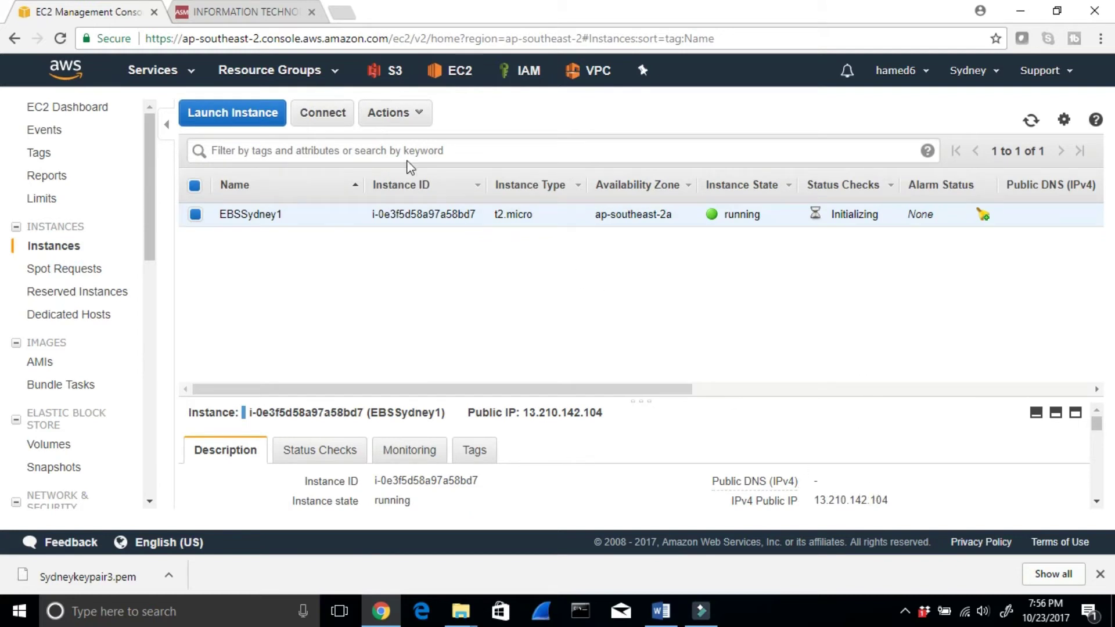
left_click(417, 116)
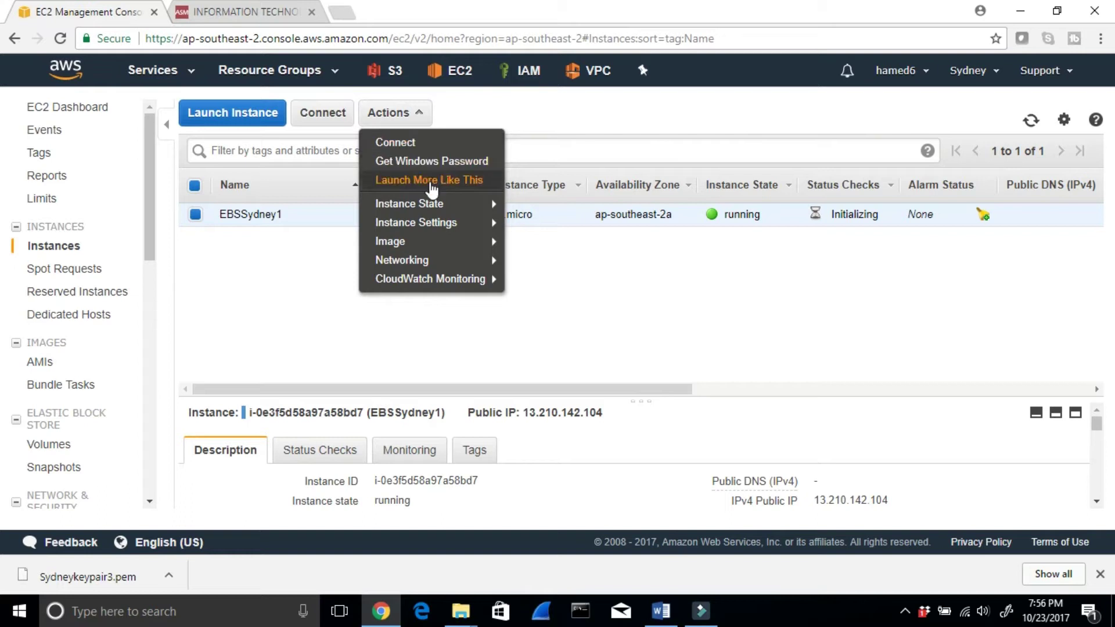
mouse_move(424, 204)
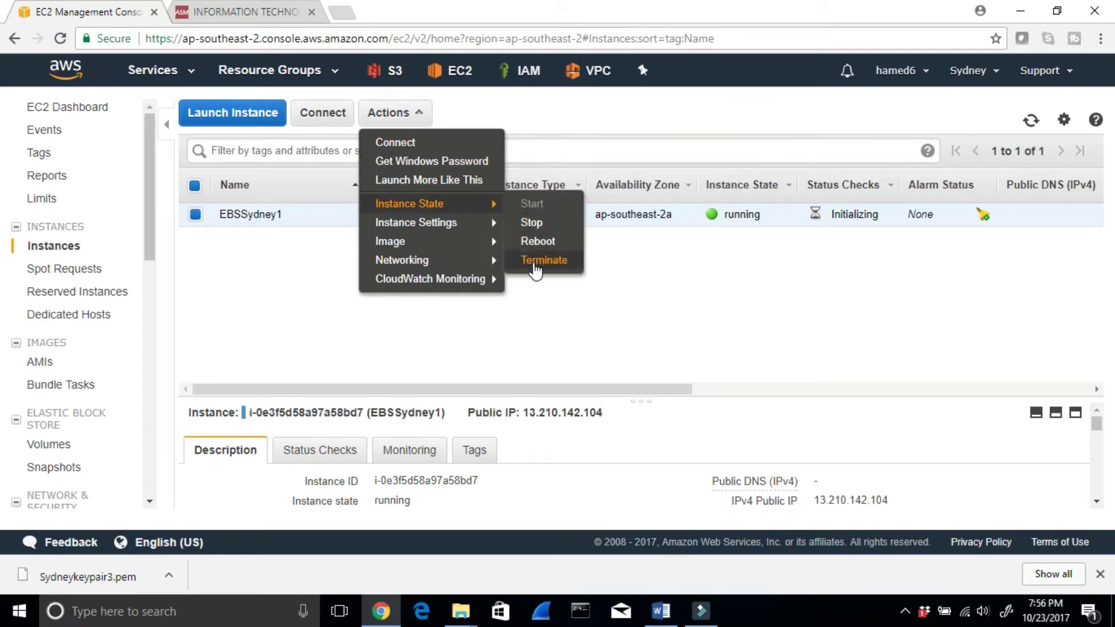
Switch to the Word notes, highlight the points on stopping EBS-backed instances and Instance Store volumes, and return to the EC2 console in Chrome.
left_click(1016, 9)
left_click(660, 610)
scroll(581, 400, "up", 15)
scroll(589, 406, "up", 7)
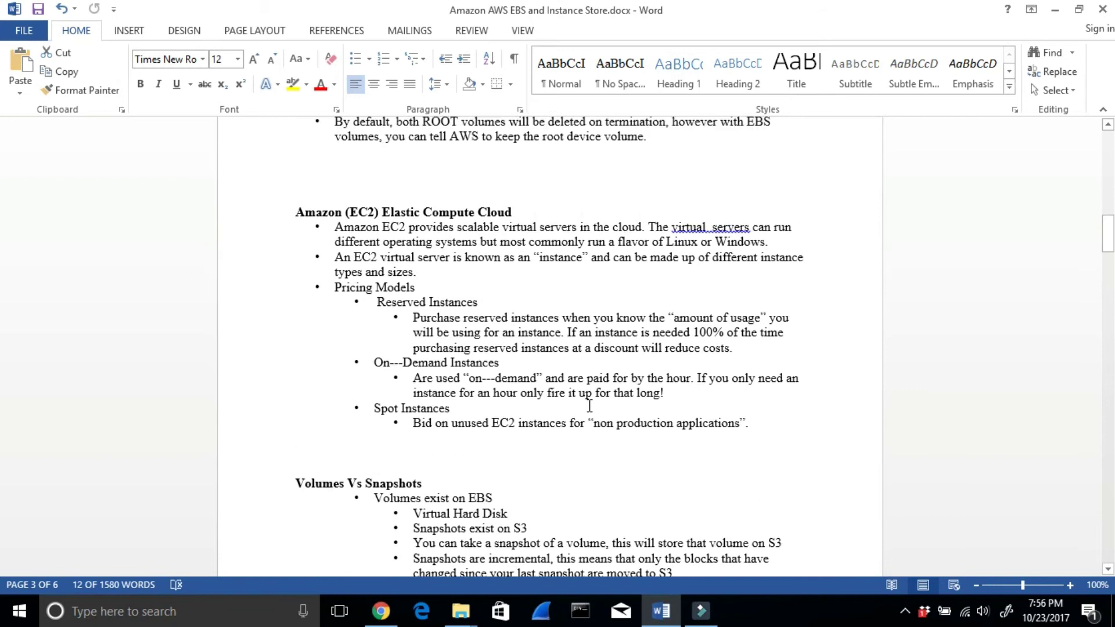
scroll(595, 417, "up", 4)
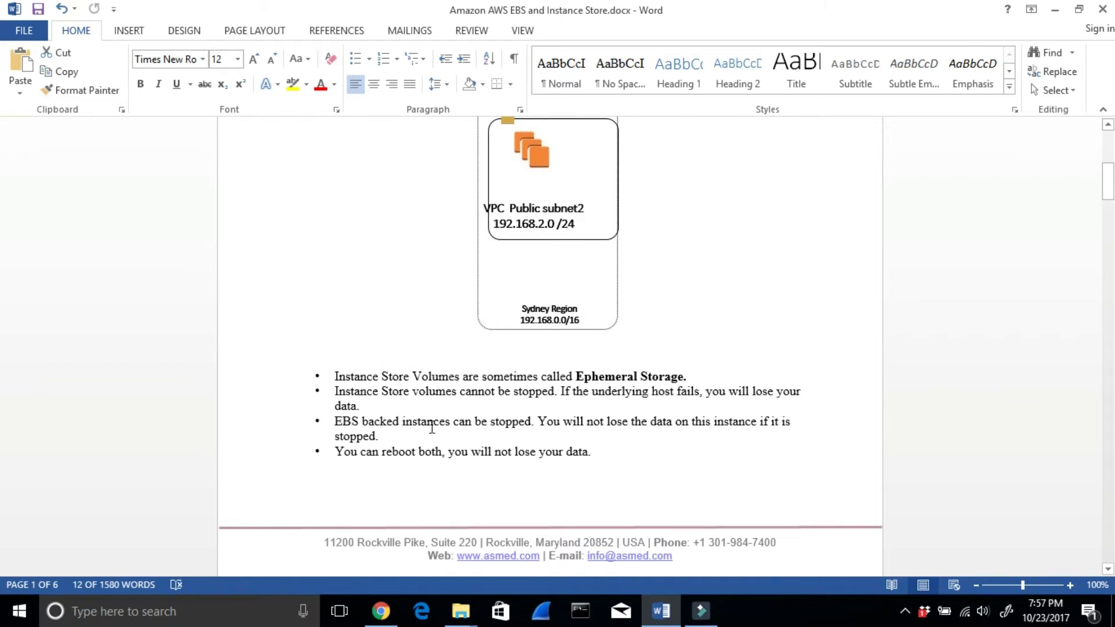
left_click_drag(432, 428, 383, 440)
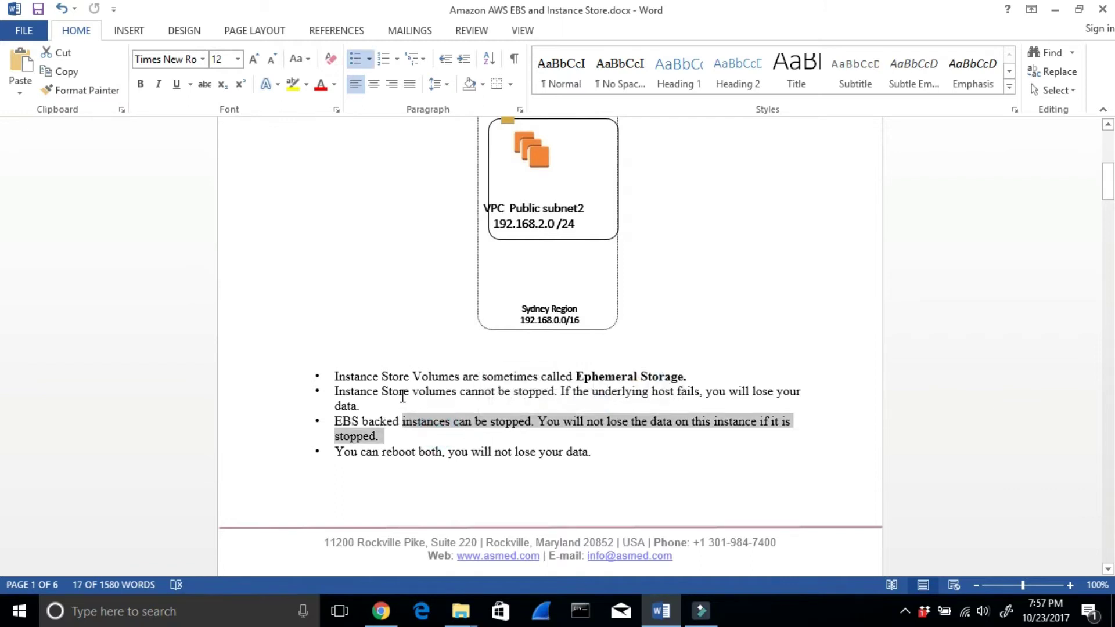
left_click_drag(325, 391, 561, 397)
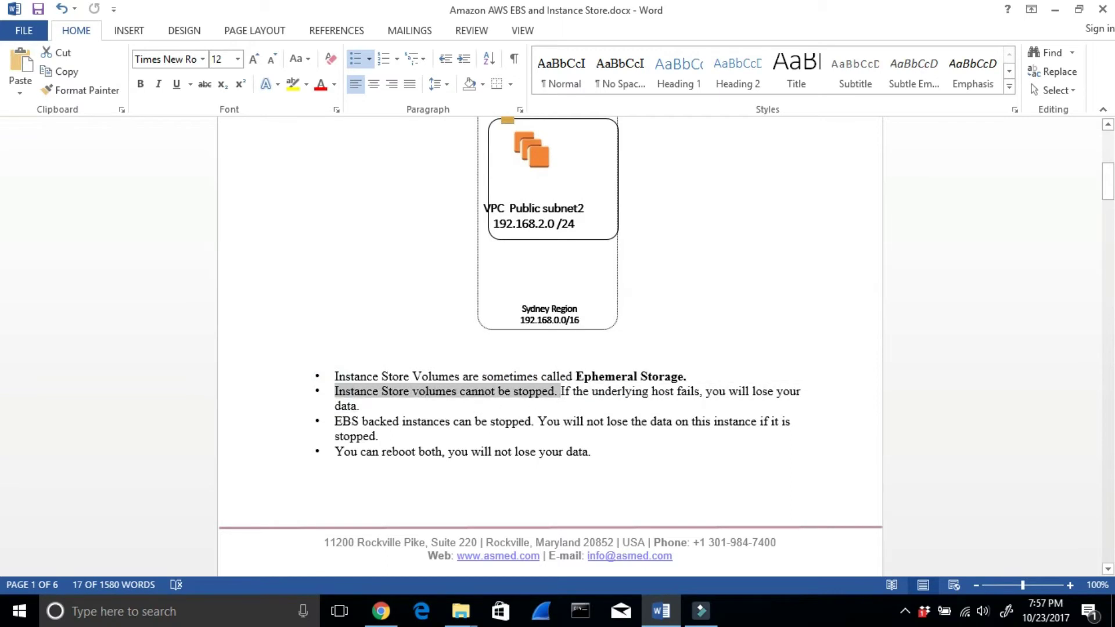
left_click(1054, 10)
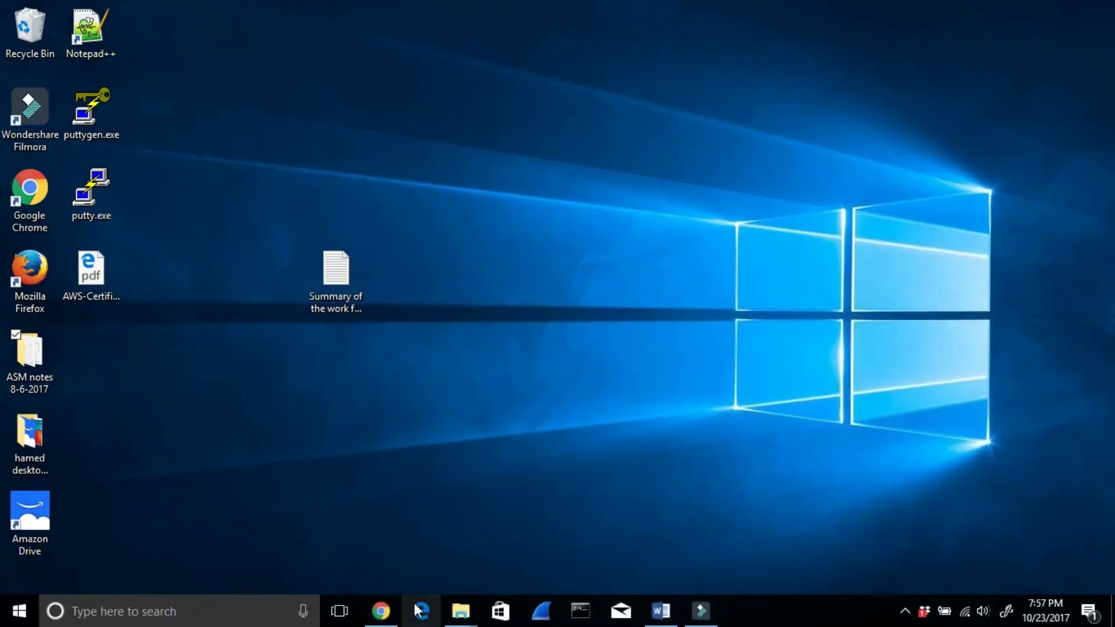
left_click(381, 610)
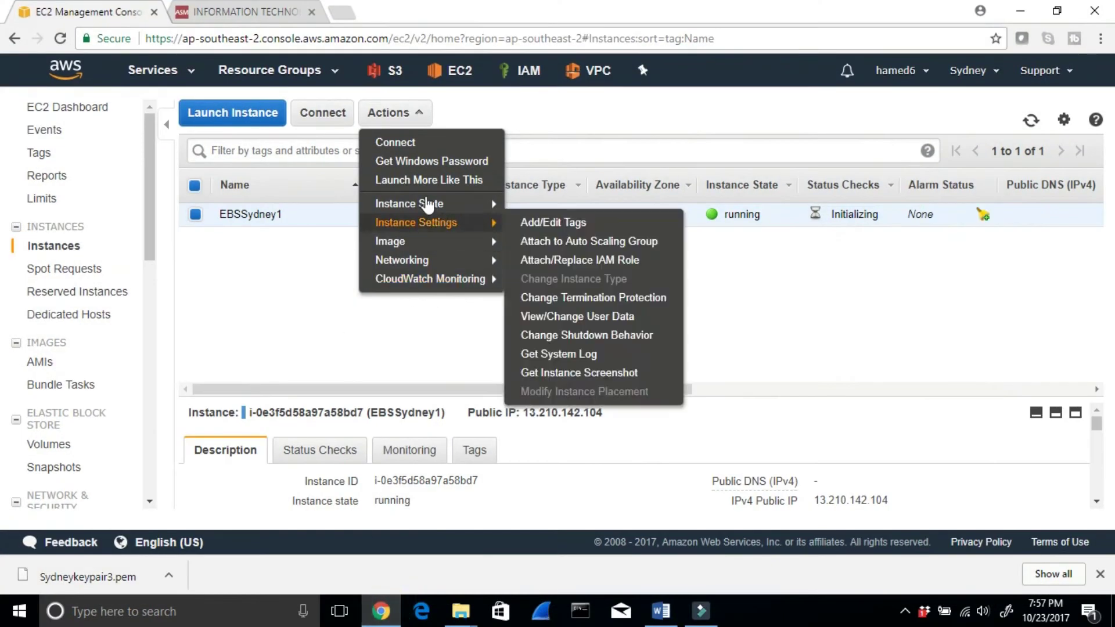
Try to retrieve EBSSydney1's Windows password through its connection details, close the dialog and refresh the instances list.
left_click(384, 142)
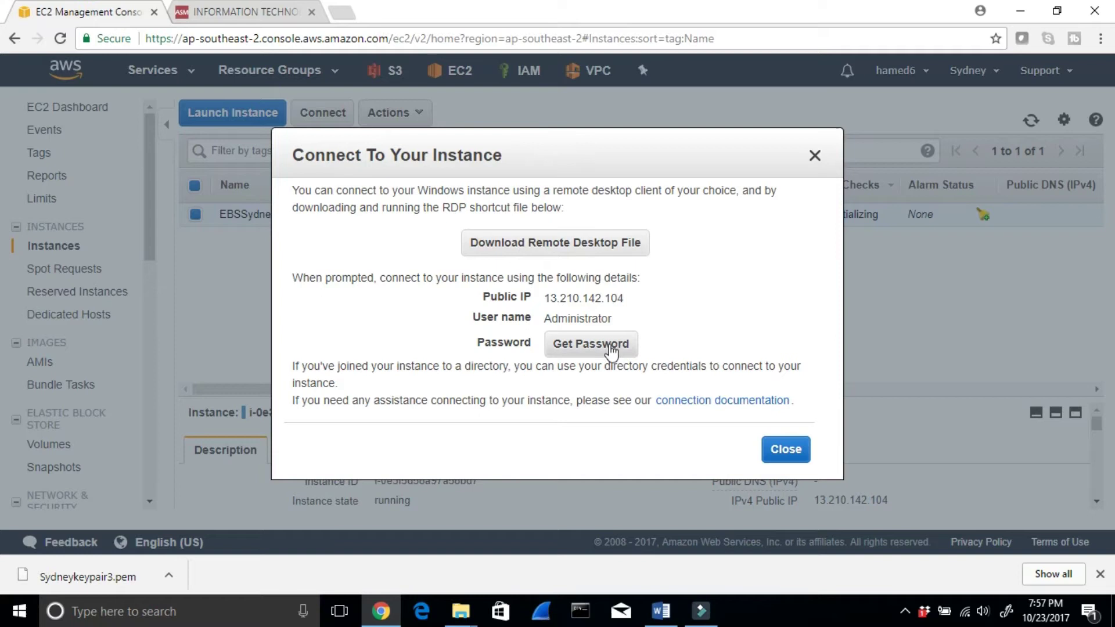
left_click(609, 347)
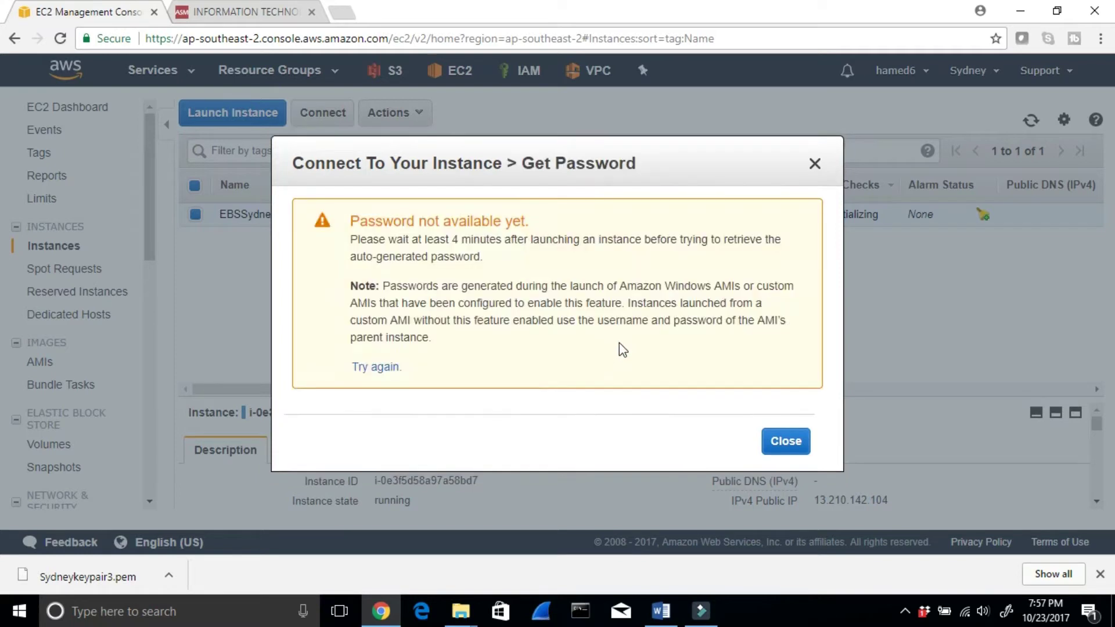
left_click_drag(429, 232, 482, 229)
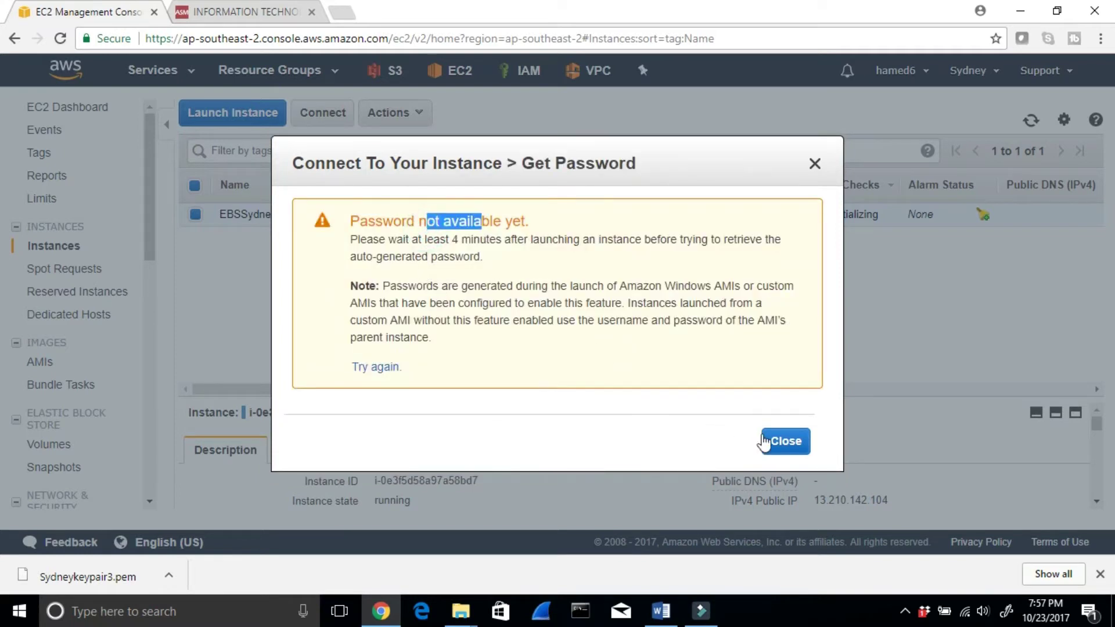
left_click(785, 440)
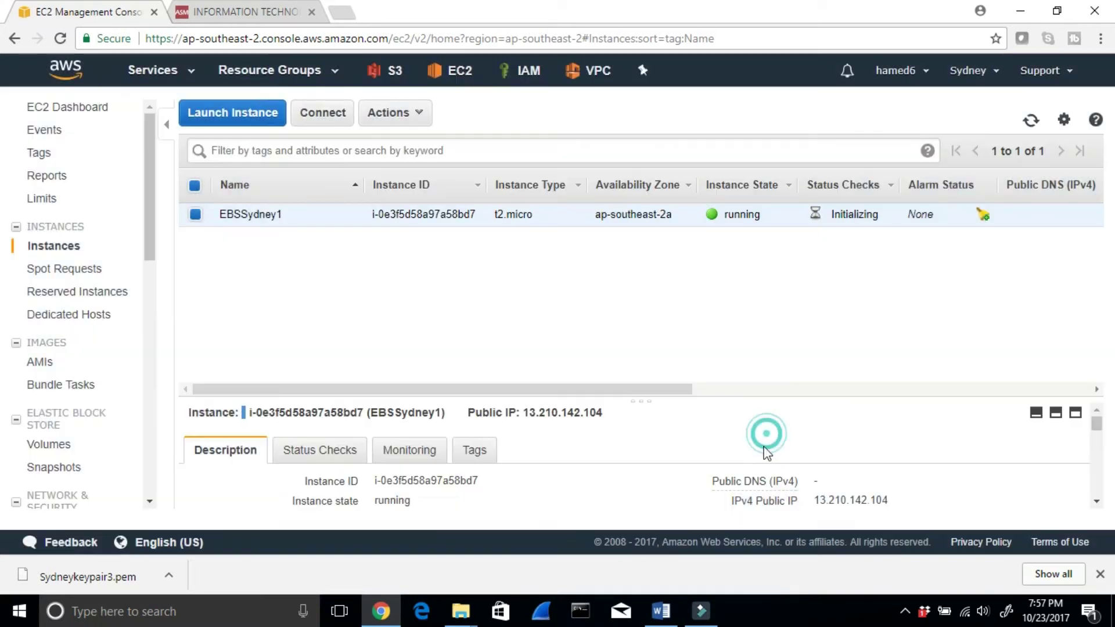
left_click(1031, 122)
left_click(1032, 124)
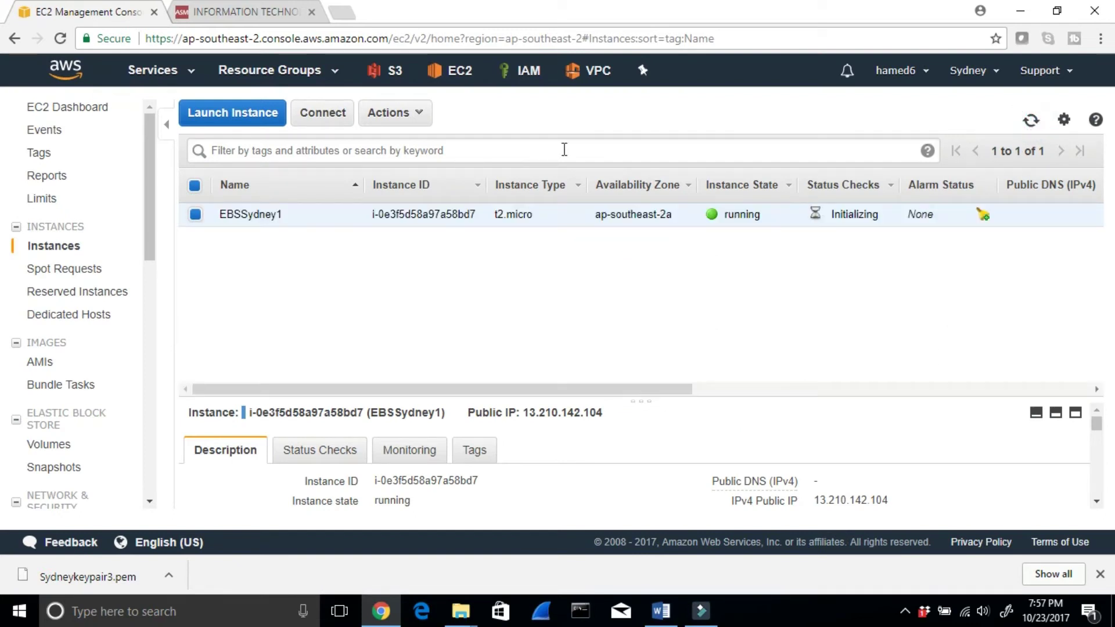
Reopen the connection details for EBSSydney1 and download its Remote Desktop file.
left_click(411, 115)
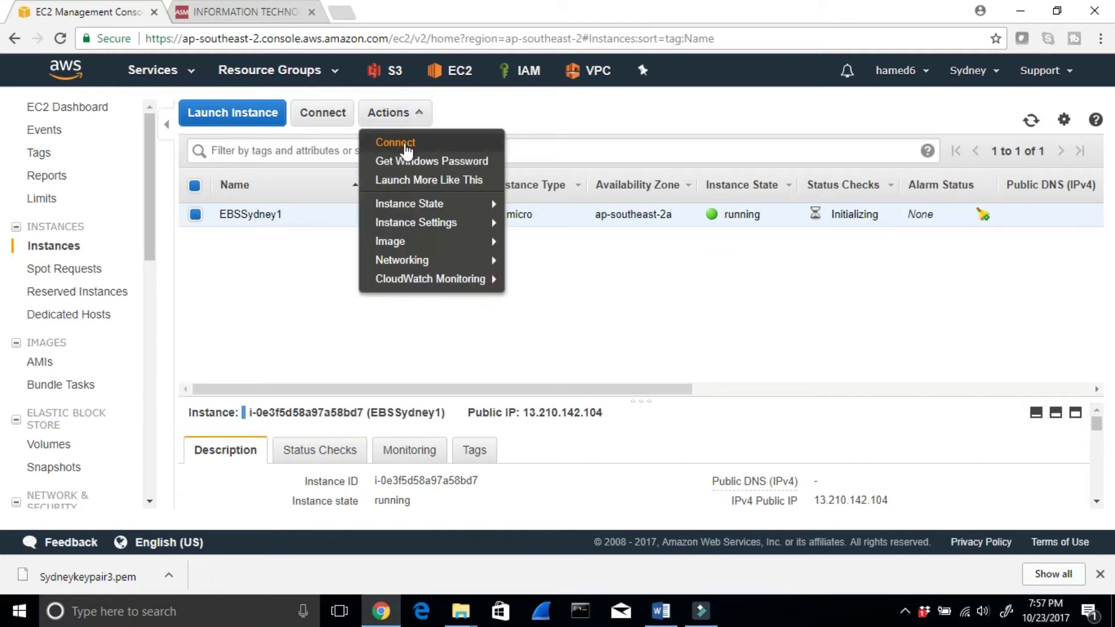
left_click(406, 145)
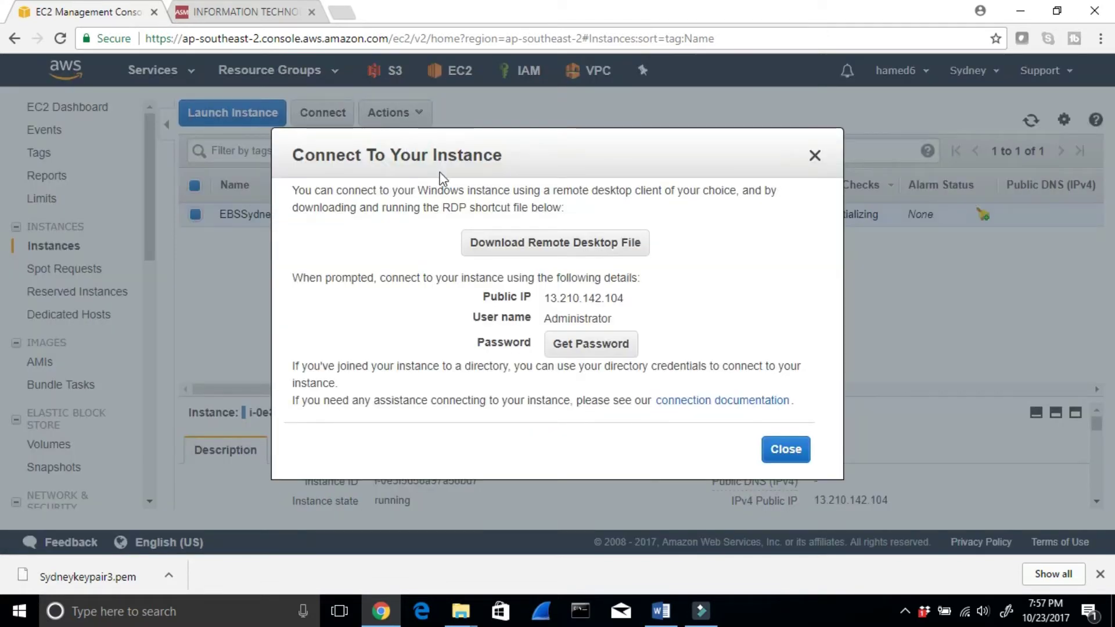
left_click(513, 253)
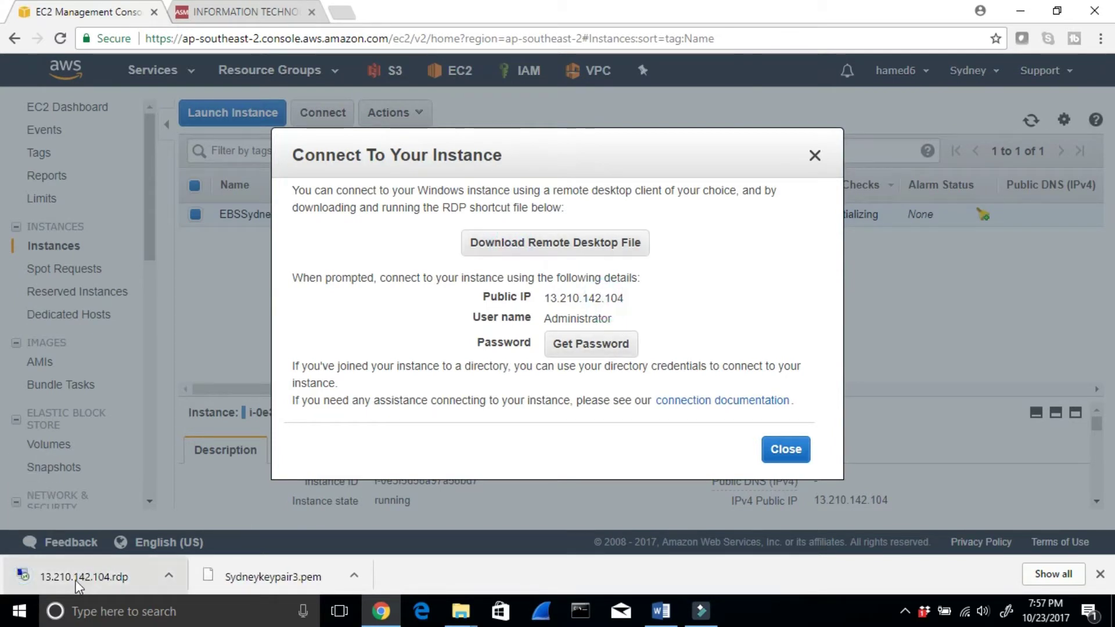
Decrypt the instance's administrator password using Sydneykeypair3.pem from the Amazon AWS EBS vs Instance Store 10_1_2017 folder.
left_click(554, 344)
left_click(525, 271)
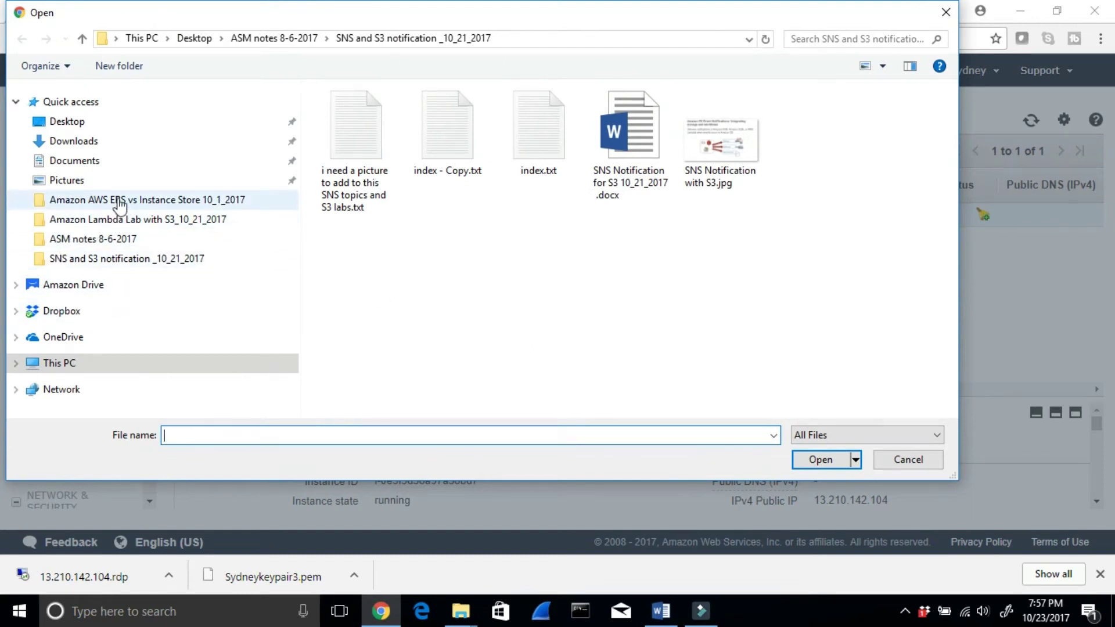
left_click(114, 200)
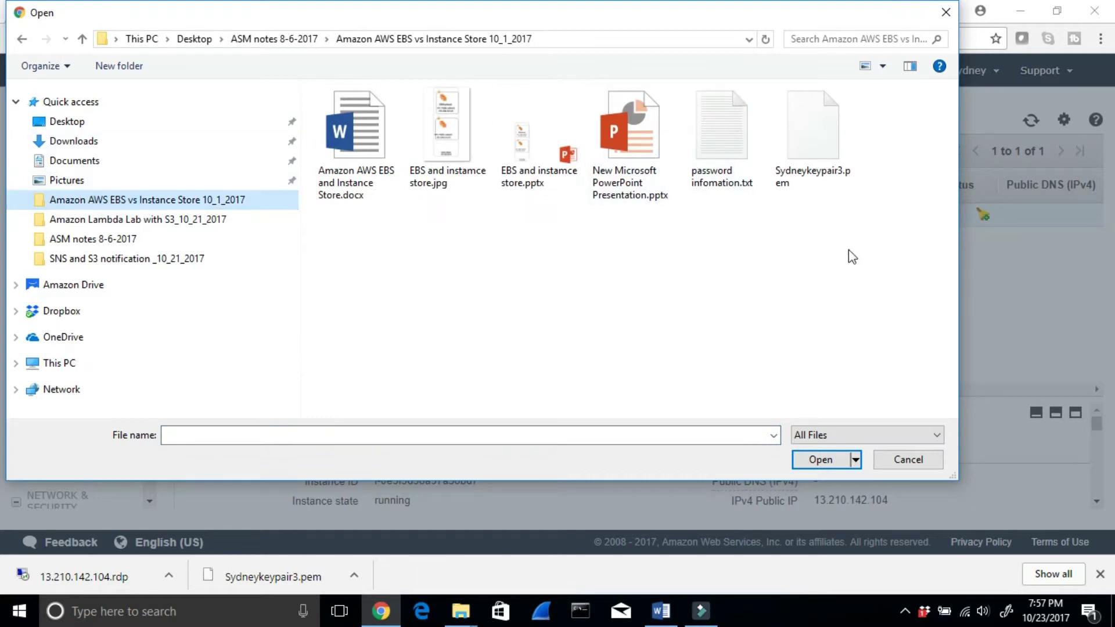
left_click(836, 150)
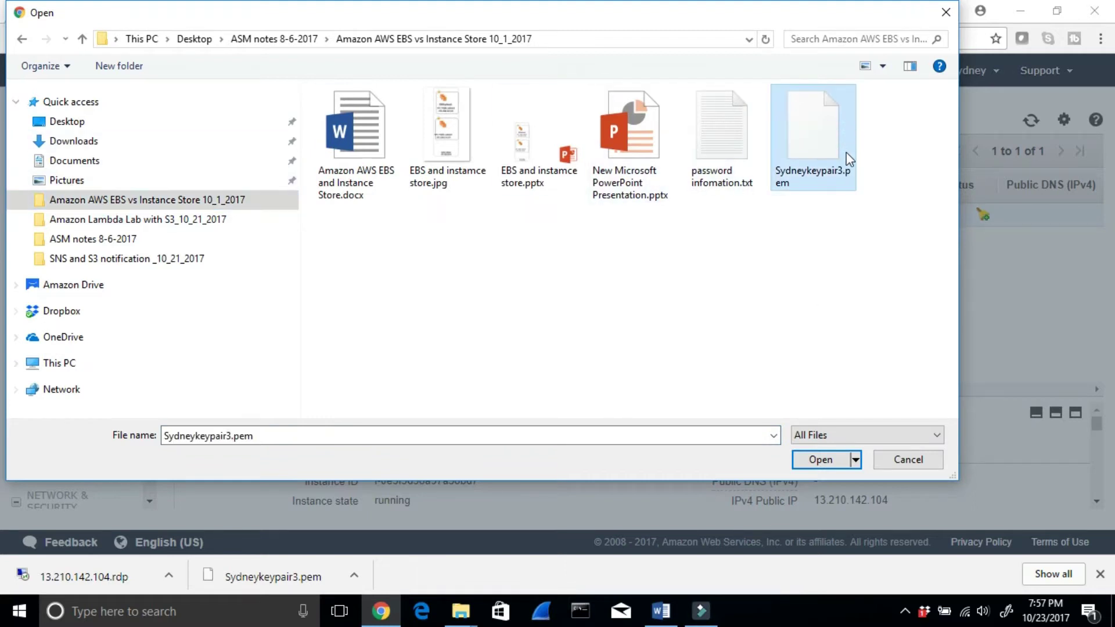
left_click(815, 461)
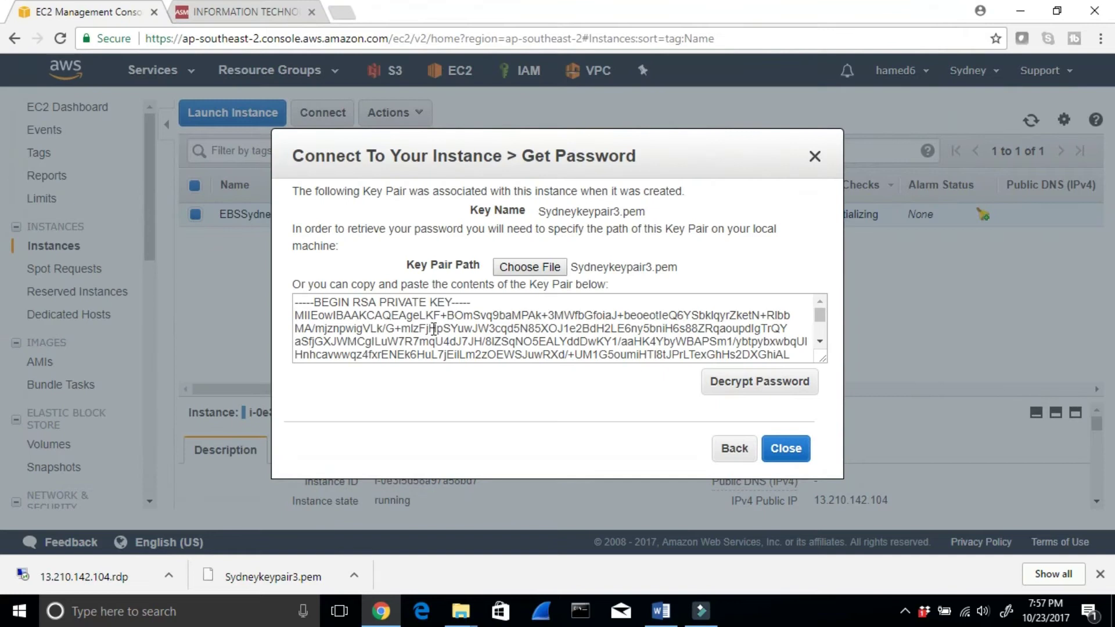
left_click(794, 391)
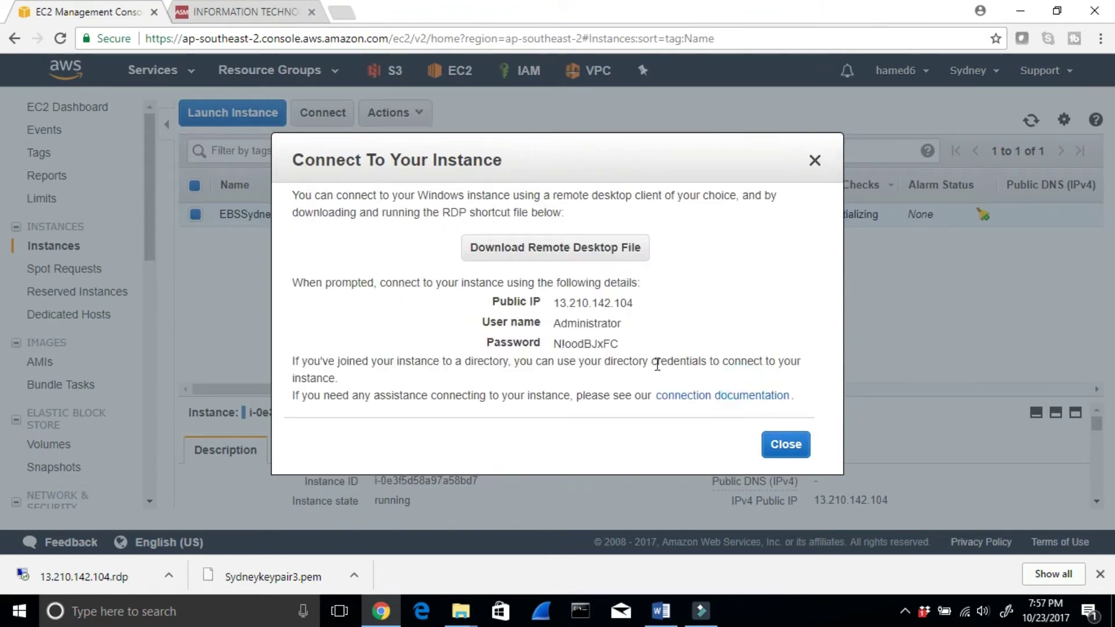
Copy the decrypted administrator password and close the connection details.
left_click_drag(619, 343, 556, 343)
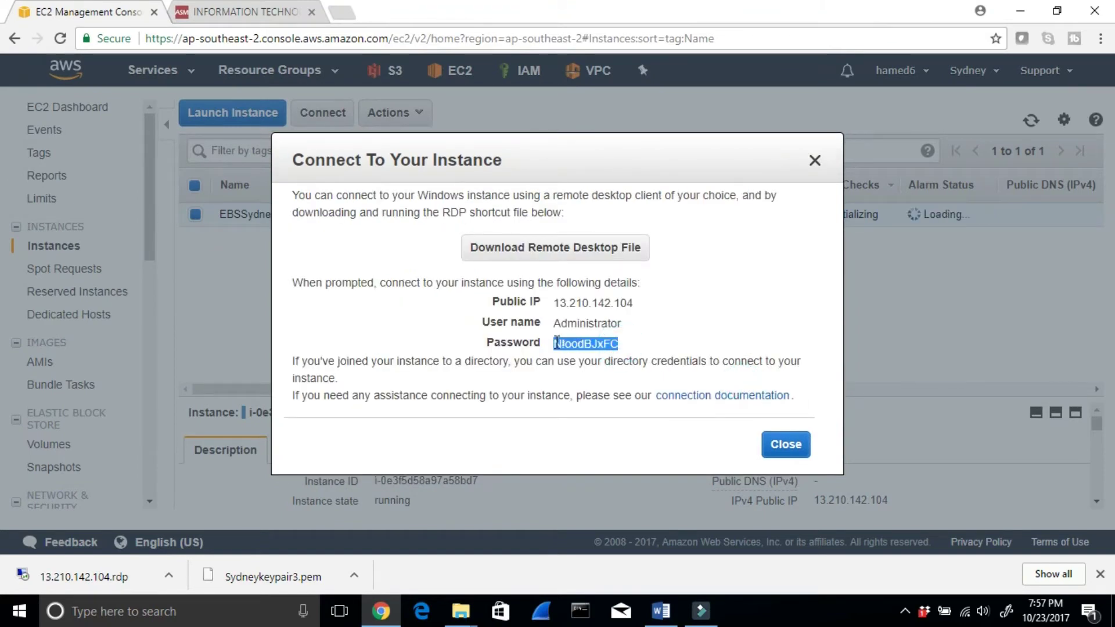
right_click(570, 343)
left_click(594, 353)
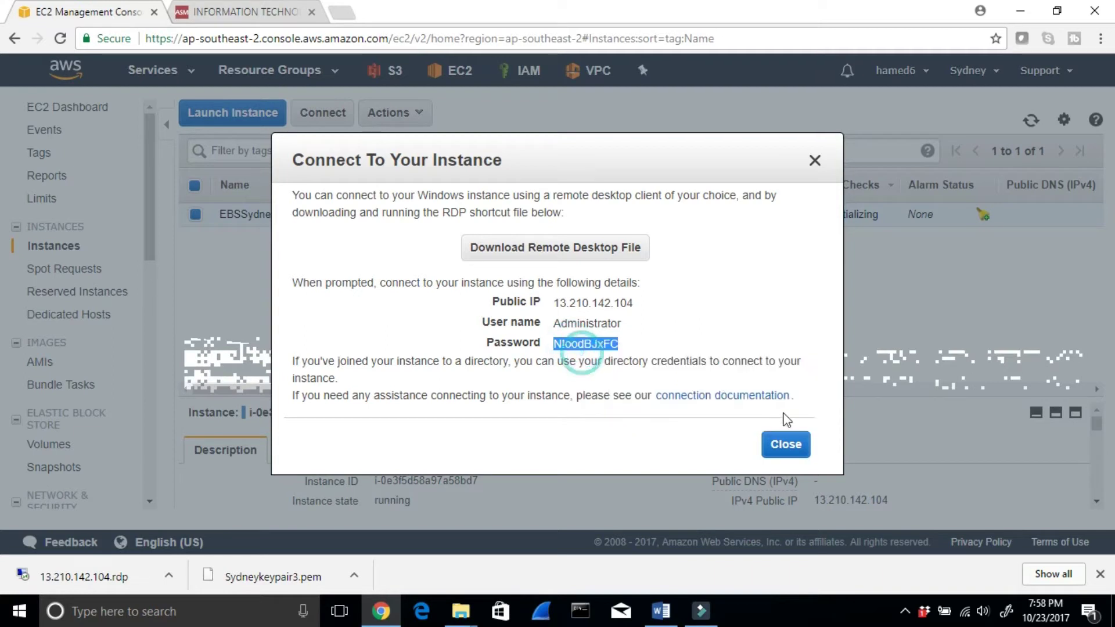
left_click(783, 445)
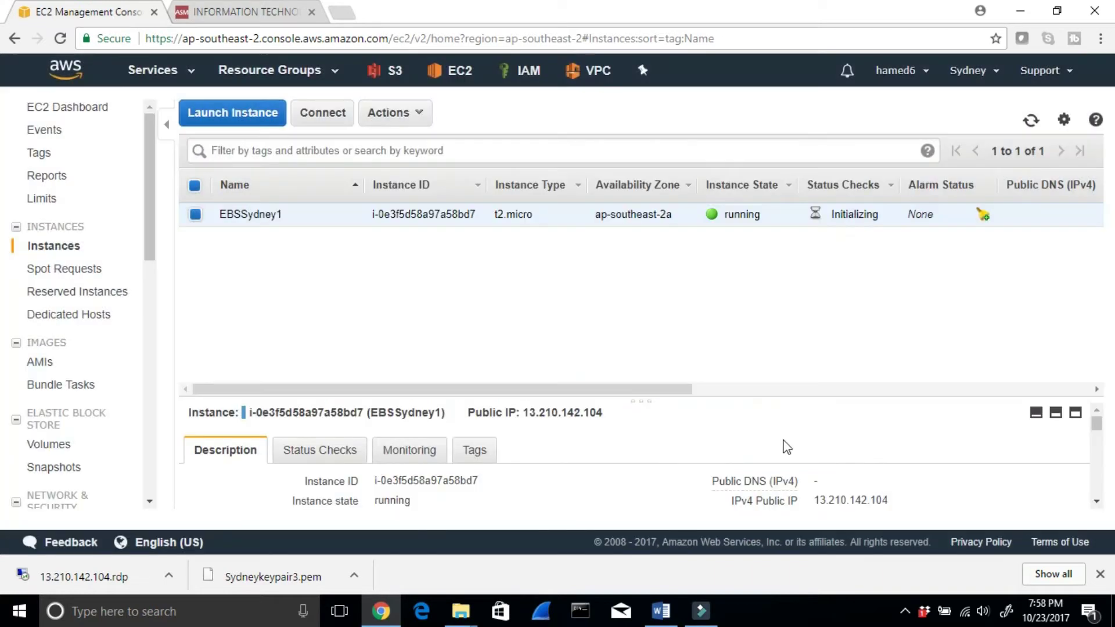
Open the downloaded 13.210.142.104.rdp file and connect despite the unknown publisher.
left_click(68, 578)
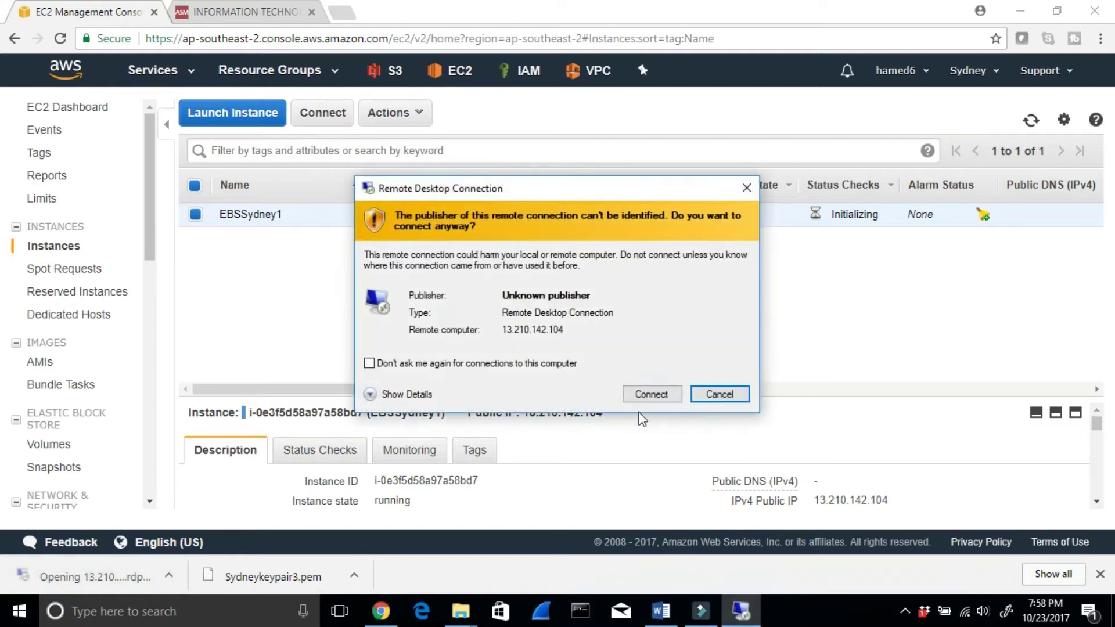
left_click(648, 393)
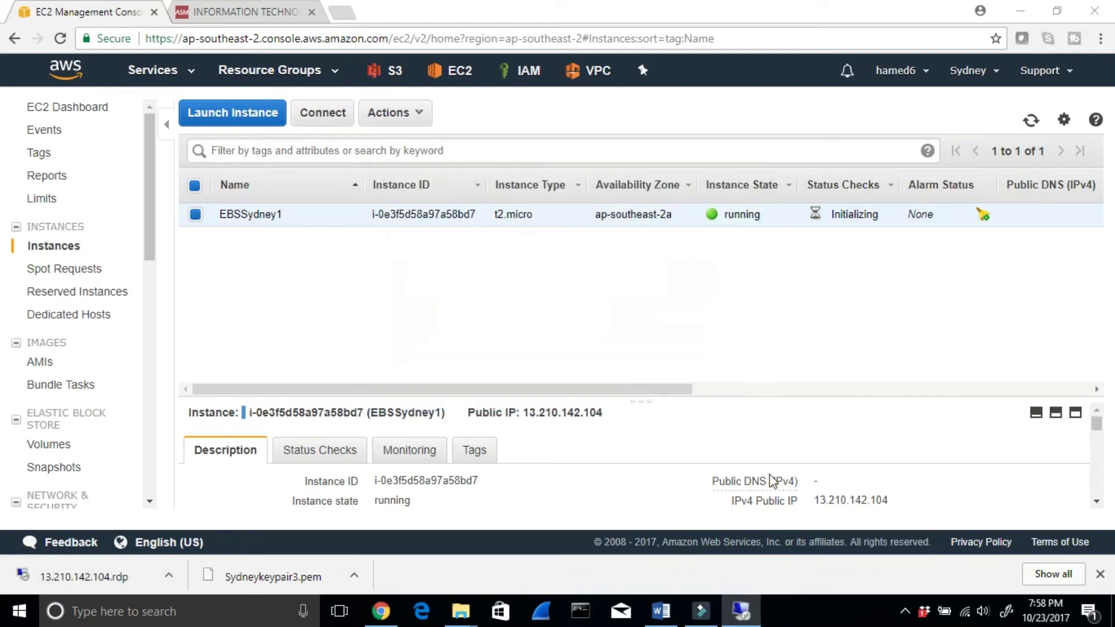
mouse_move(746, 620)
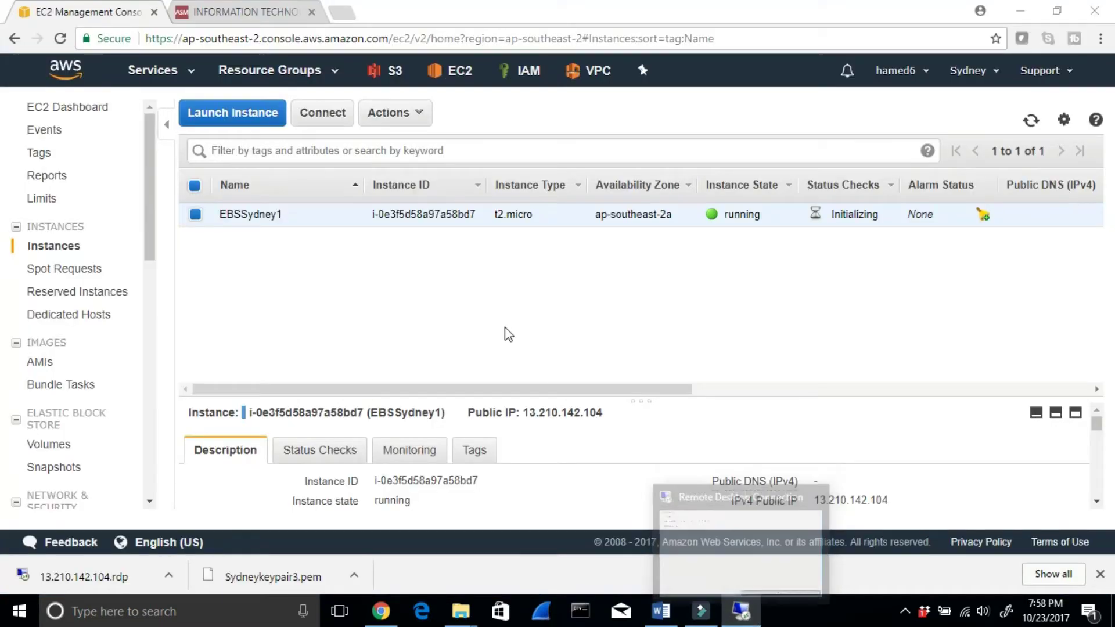
Switch to the Word notes, go to the lab section and highlight Step 2 on launching the Windows 2008 EBS server.
left_click(663, 617)
scroll(679, 455, "down", 3)
scroll(685, 460, "down", 15)
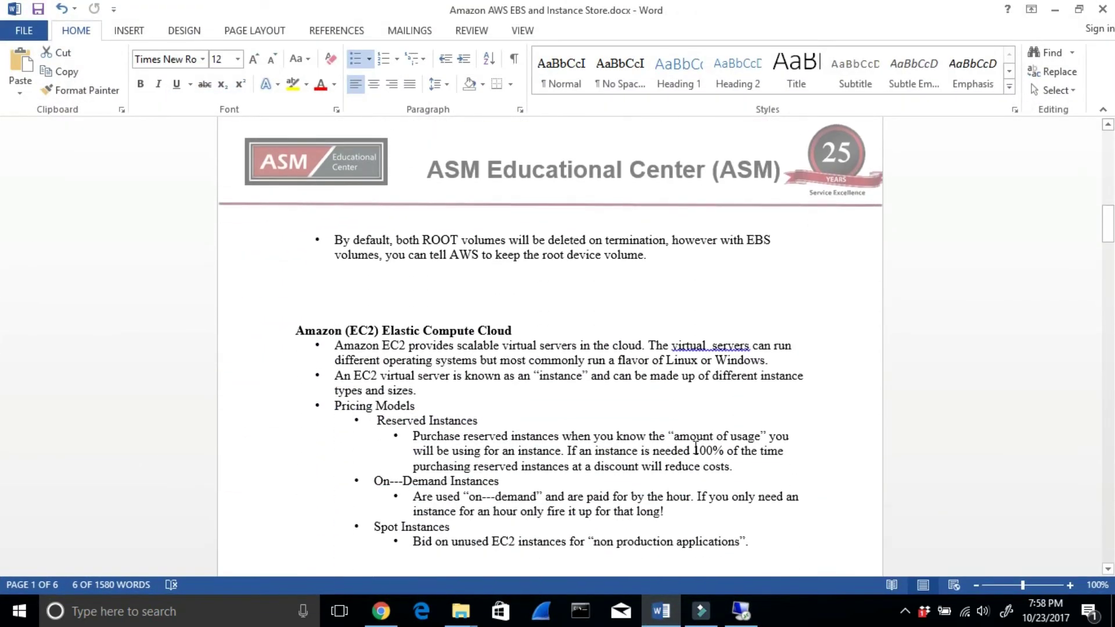
scroll(692, 460, "down", 15)
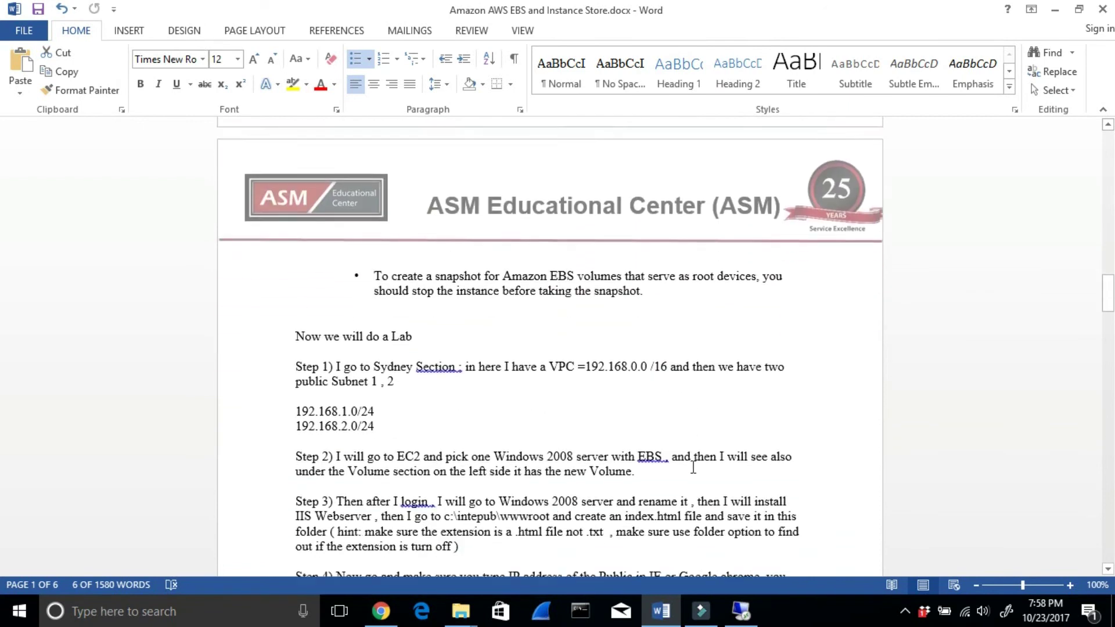
scroll(693, 465, "down", 2)
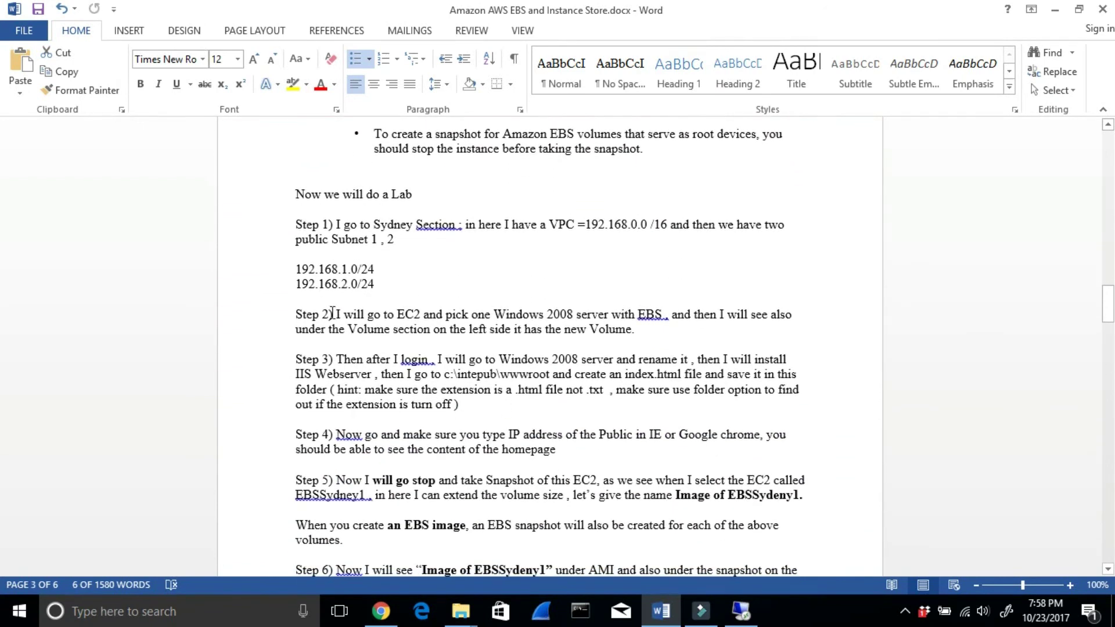
left_click_drag(333, 313, 794, 312)
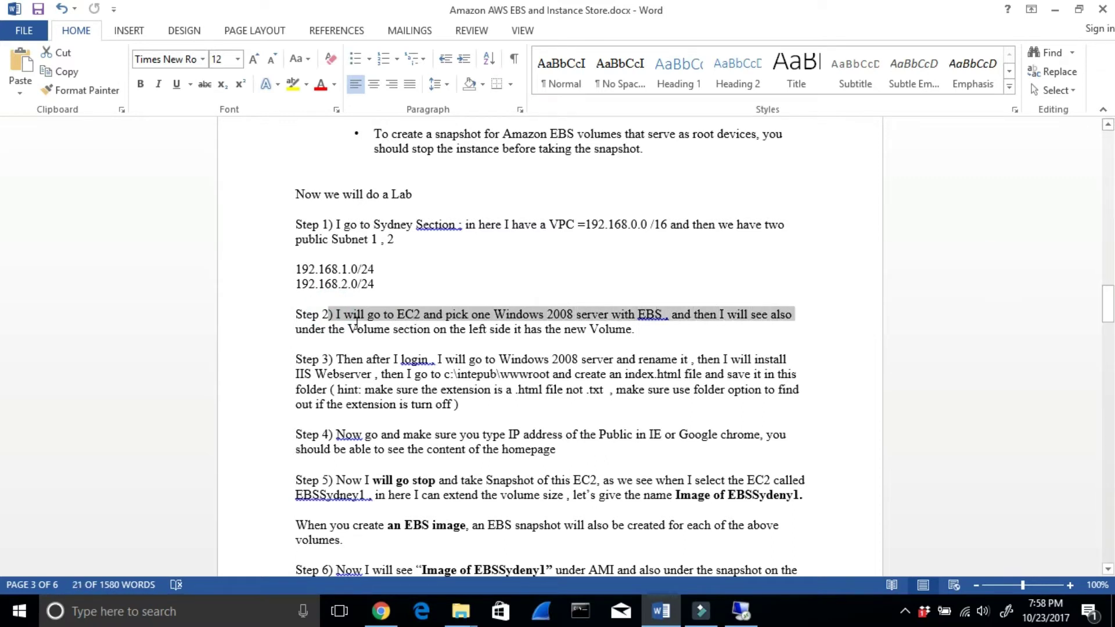
left_click_drag(345, 325, 637, 330)
Highlight the Step 3 notes on renaming the server, installing the IIS Webserver and saving index.html under wwwroot with the correct extension.
left_click_drag(330, 360, 787, 361)
left_click_drag(288, 370, 365, 371)
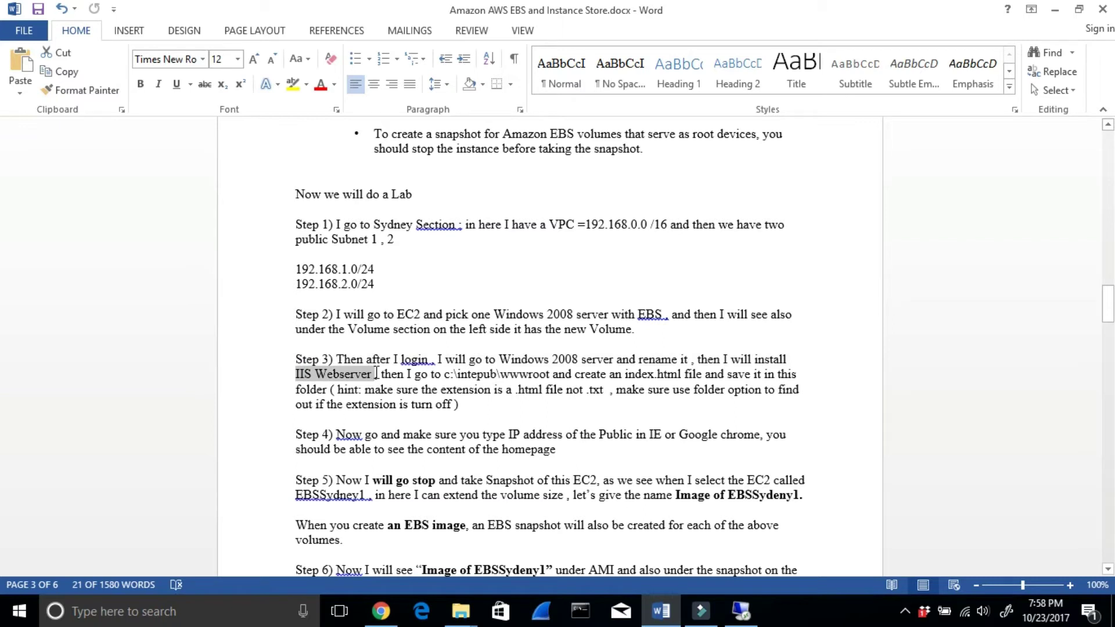
left_click_drag(376, 372, 797, 377)
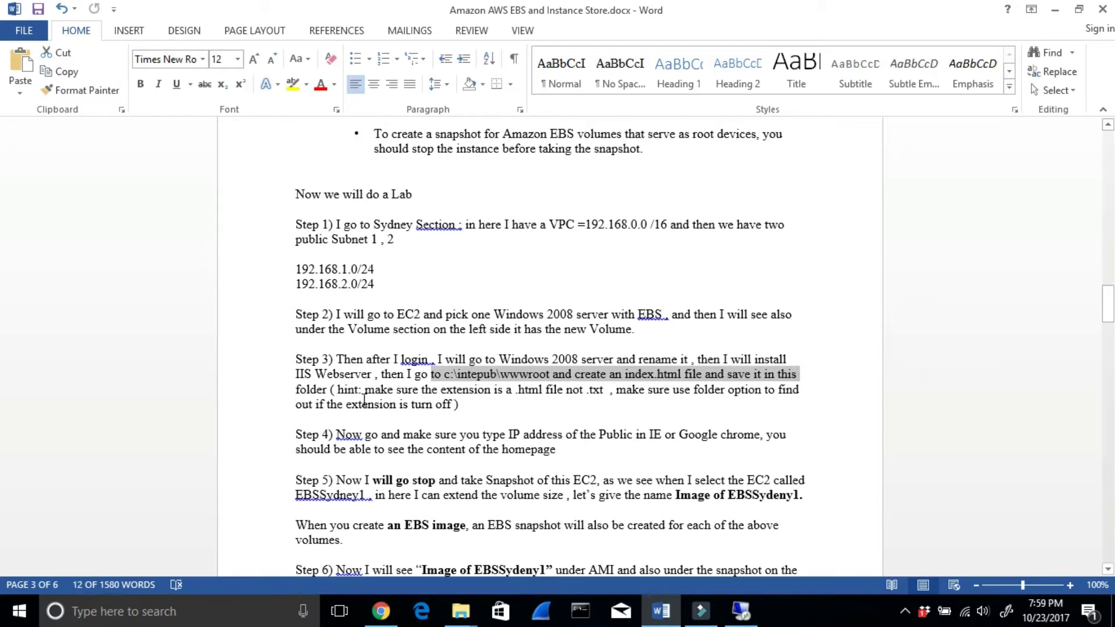
left_click_drag(338, 389, 667, 400)
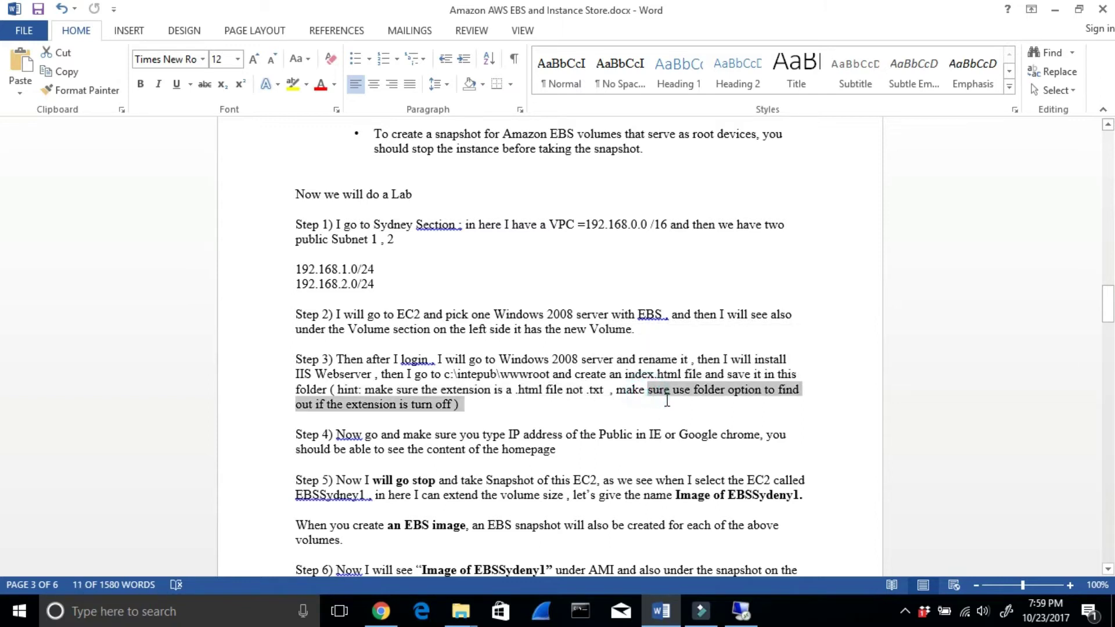
left_click(481, 406)
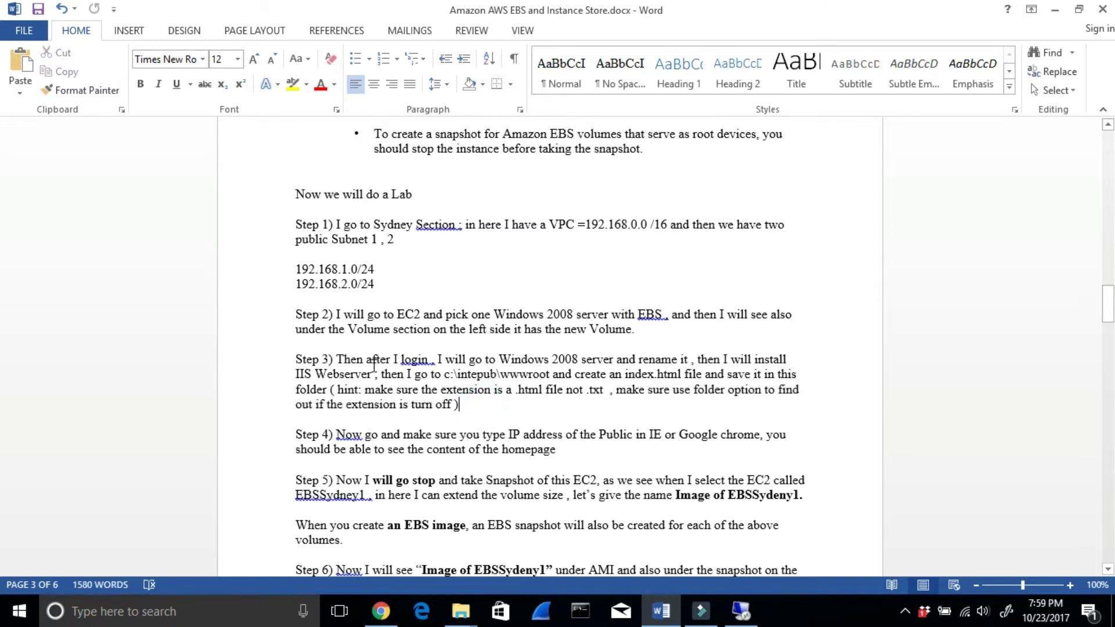
double_click(343, 374)
left_click_drag(457, 374, 573, 374)
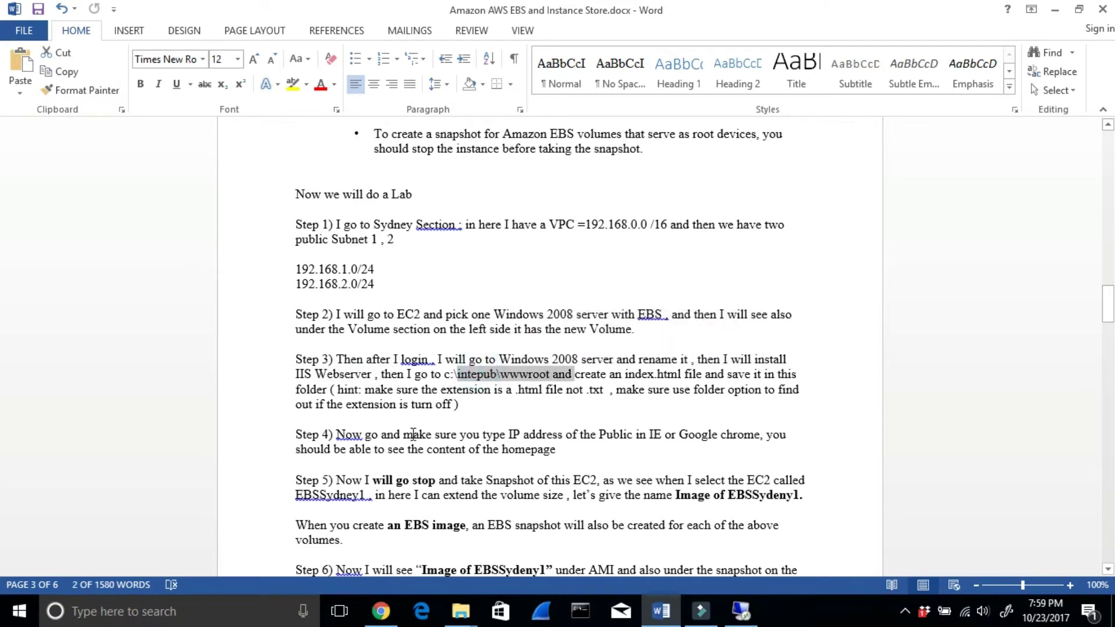
Highlight the Step 4 notes on browsing to the public IP address and seeing the homepage content.
left_click_drag(577, 435, 746, 438)
left_click(654, 434)
left_click_drag(388, 449, 566, 451)
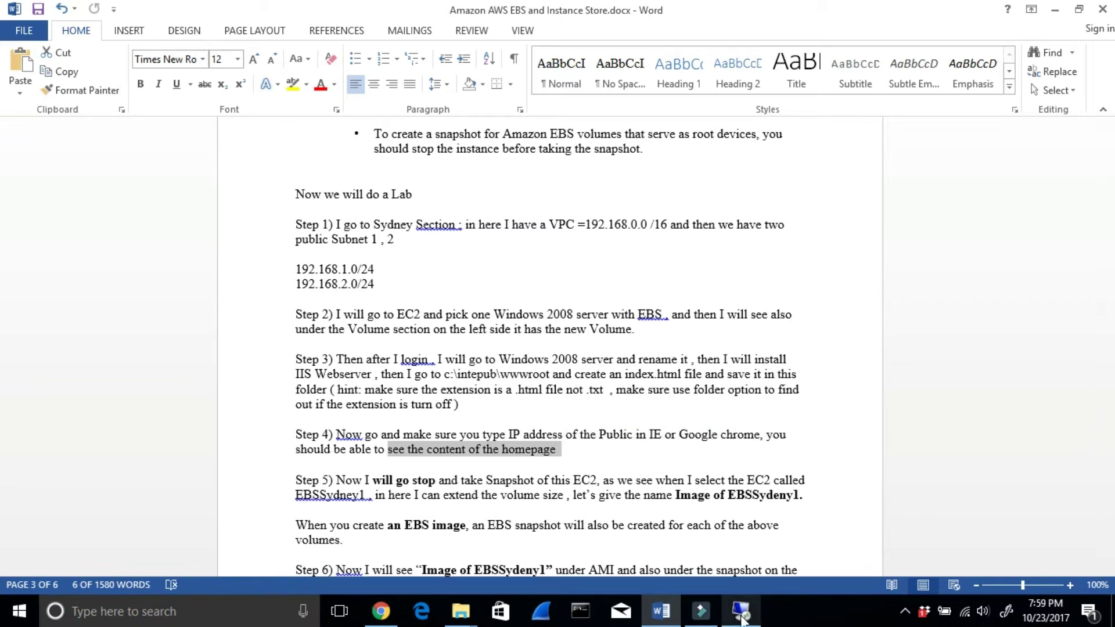
Return to the EC2 console in Chrome, open the running instances from the dashboard and examine EBSSydney1's description down to its root device details.
mouse_move(741, 611)
mouse_move(719, 552)
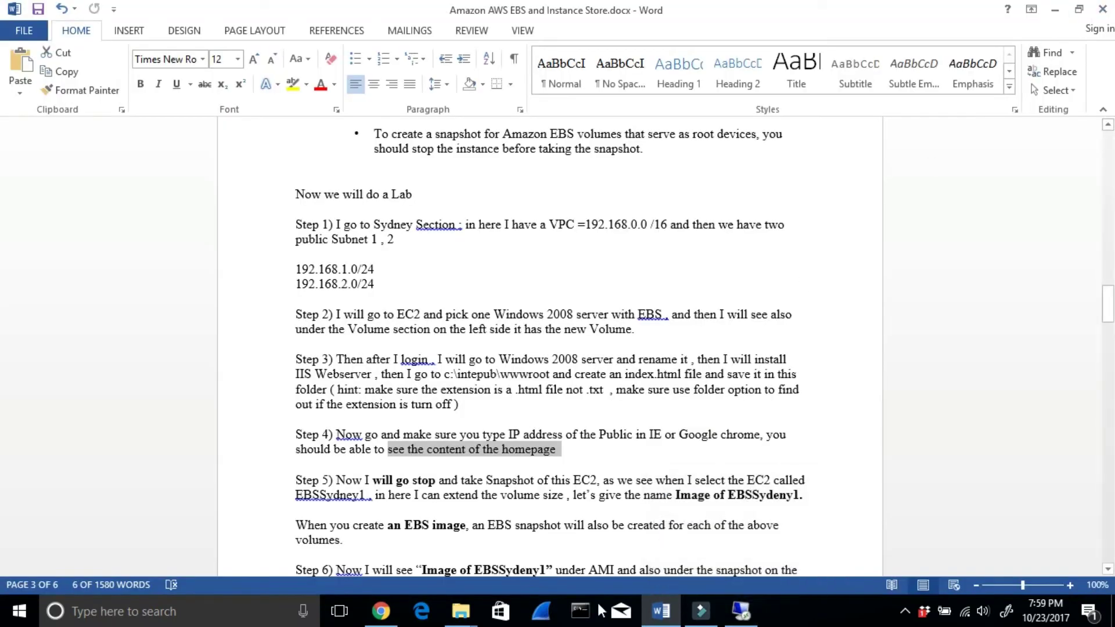
left_click(380, 611)
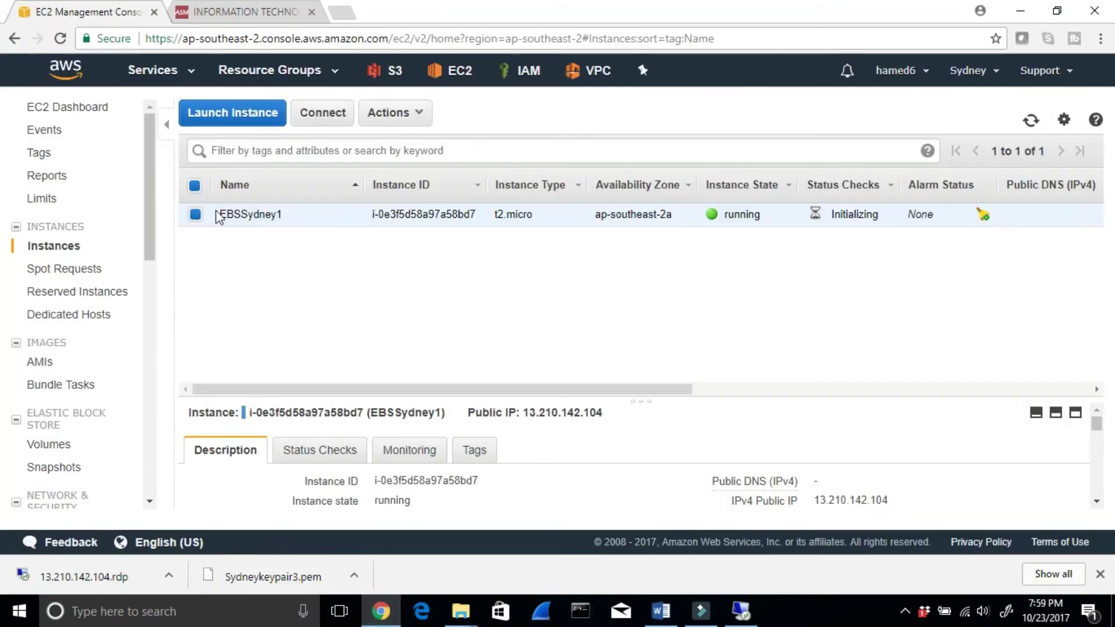
left_click(464, 73)
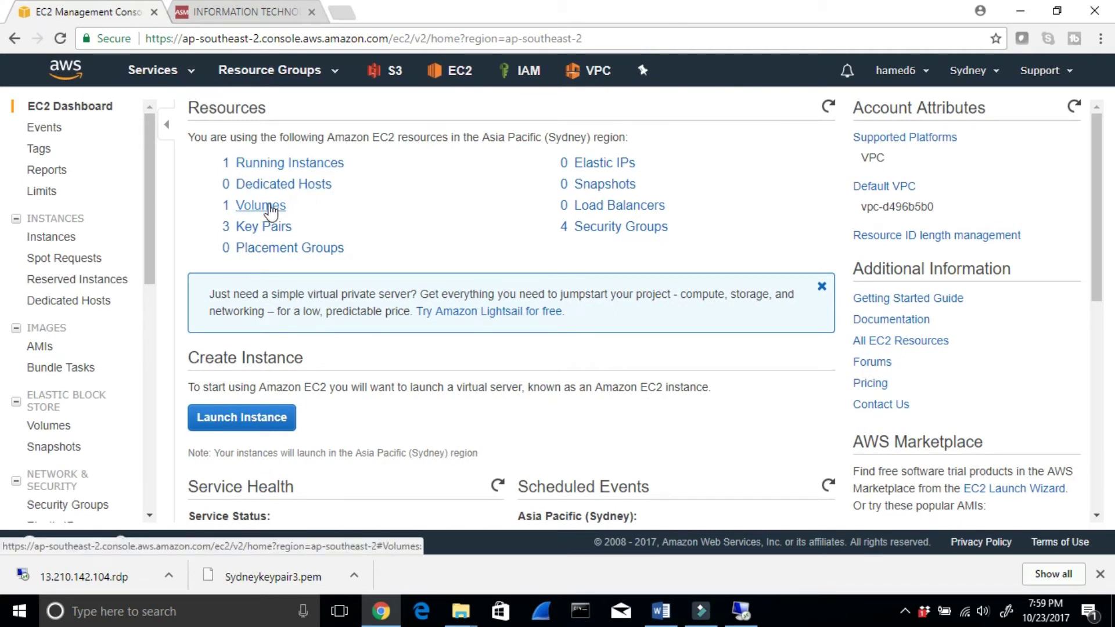
left_click(286, 163)
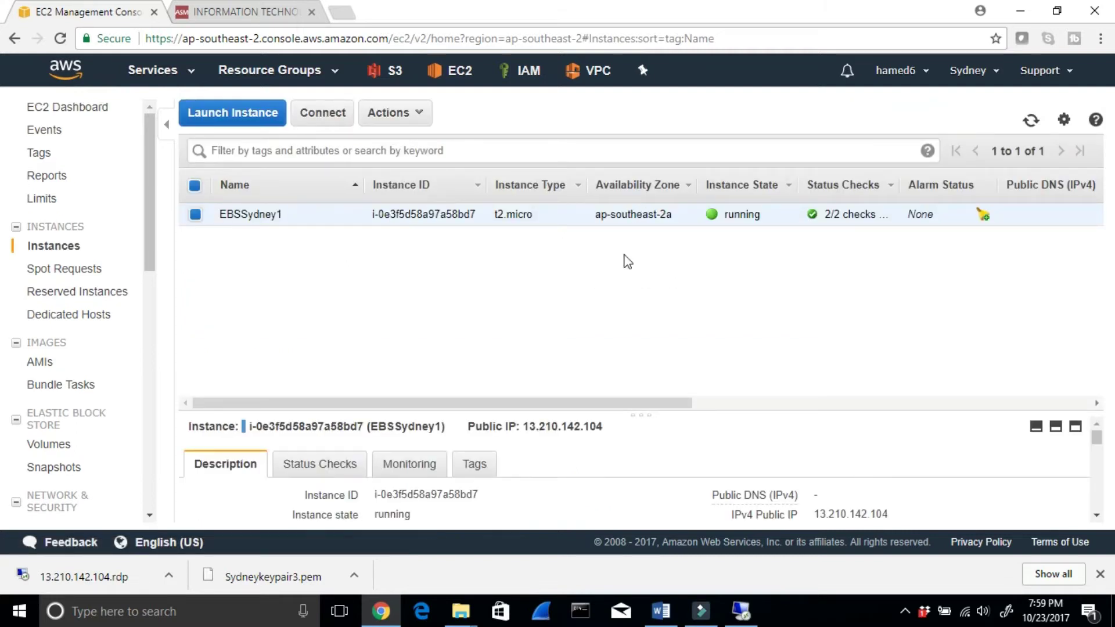
scroll(645, 461, "down", 3)
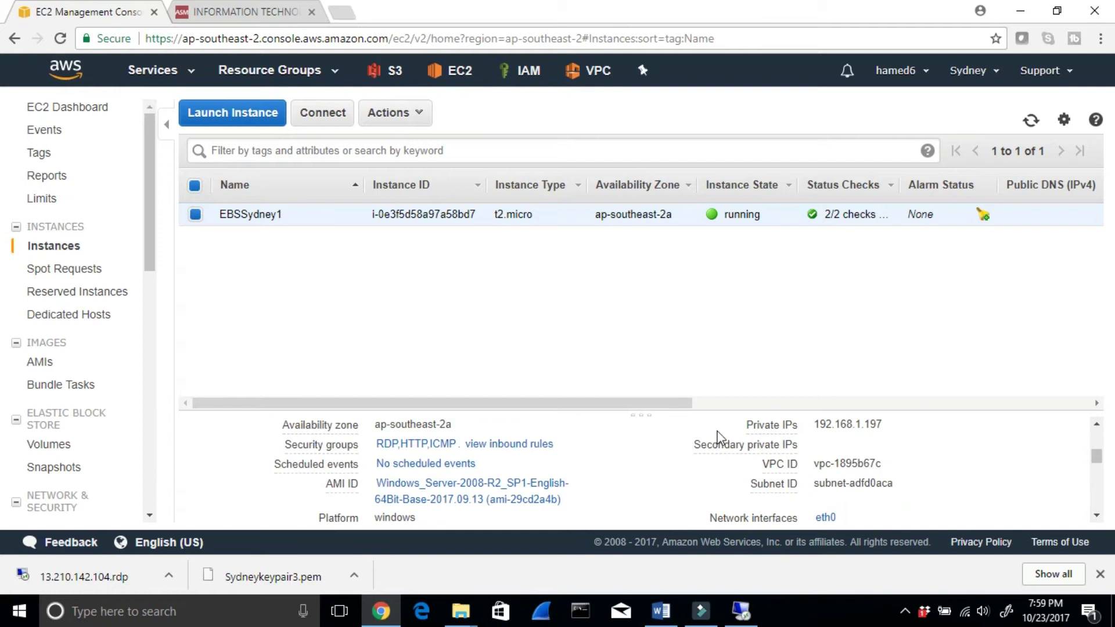
scroll(720, 438, "up", 1)
scroll(774, 460, "down", 5)
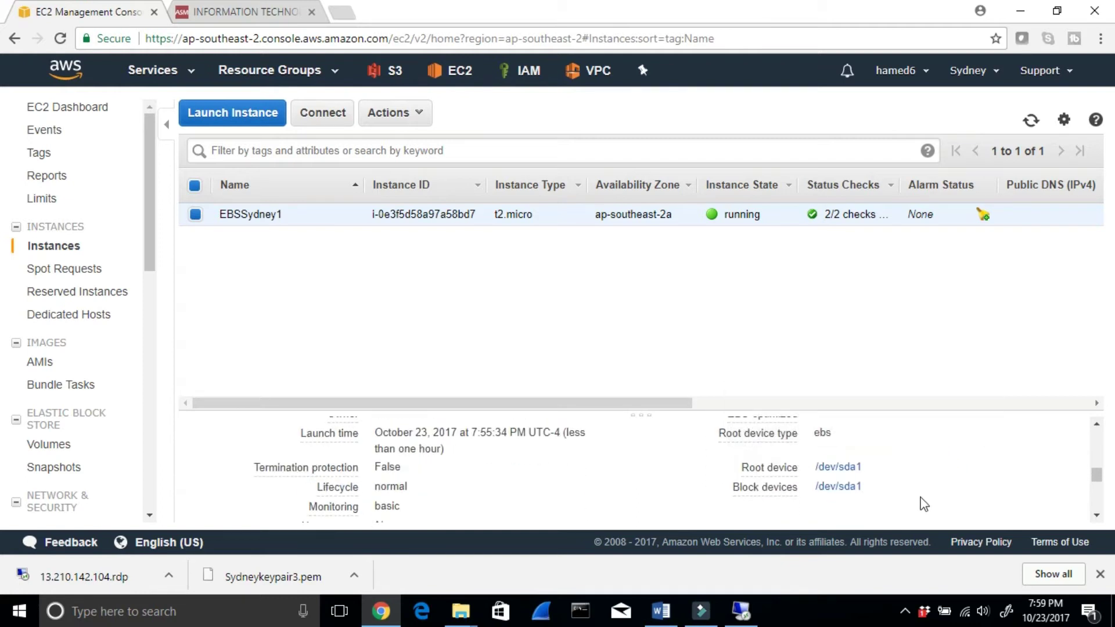
Open the block device details of EBSSydney1's root device /dev/sda1 and highlight its root device type.
left_click(842, 470)
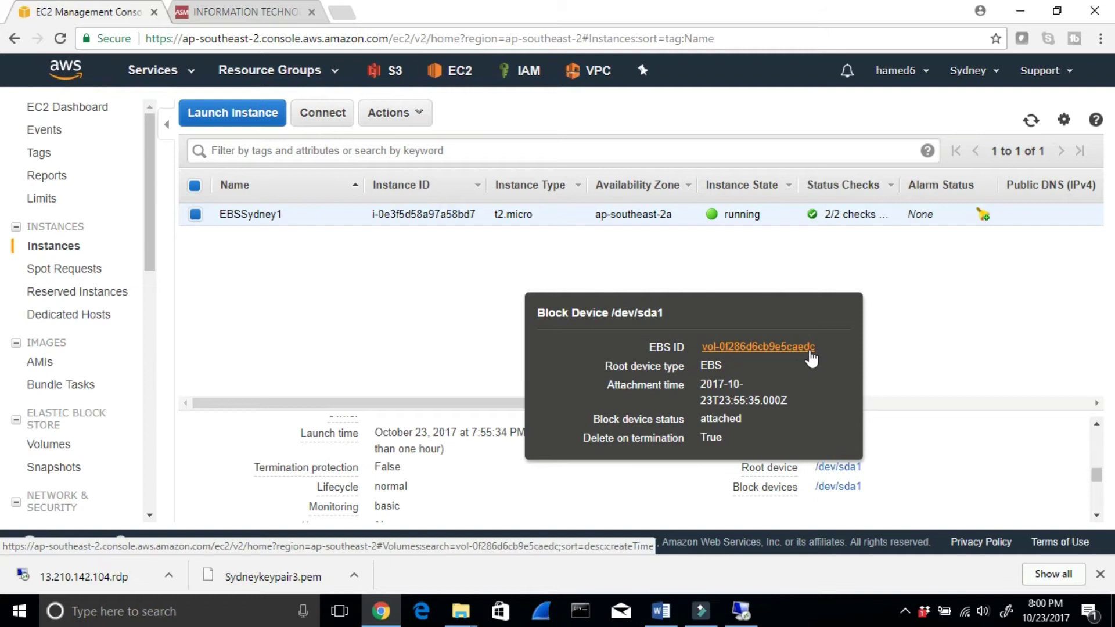
double_click(710, 365)
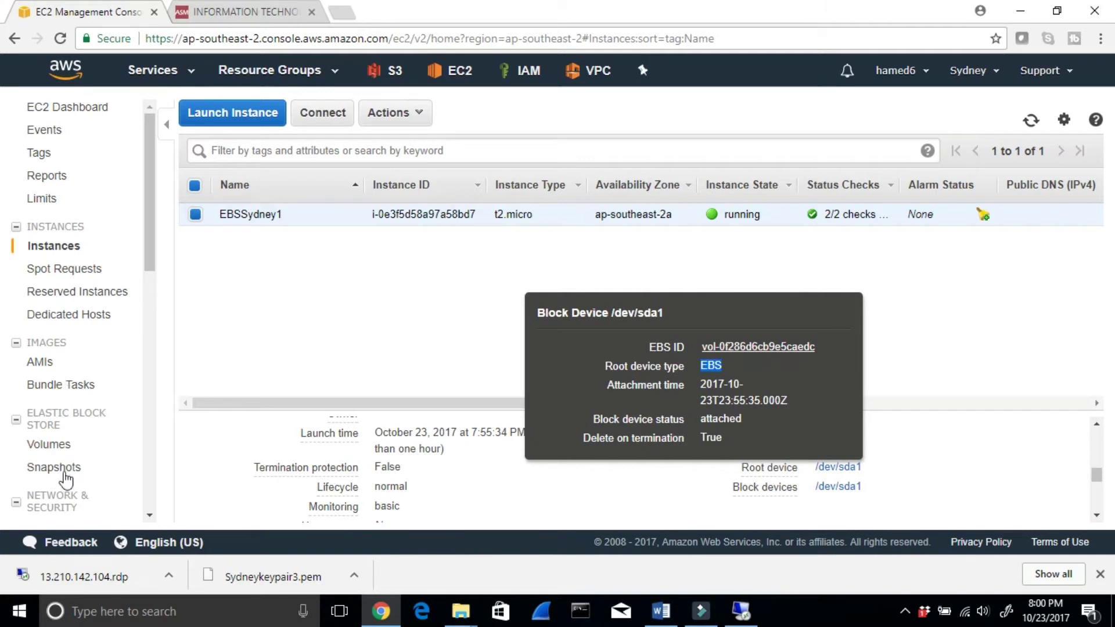
Open the EBS volumes list, widen the Volume ID column to show the full ID, and view the actions available for the volume.
left_click(51, 444)
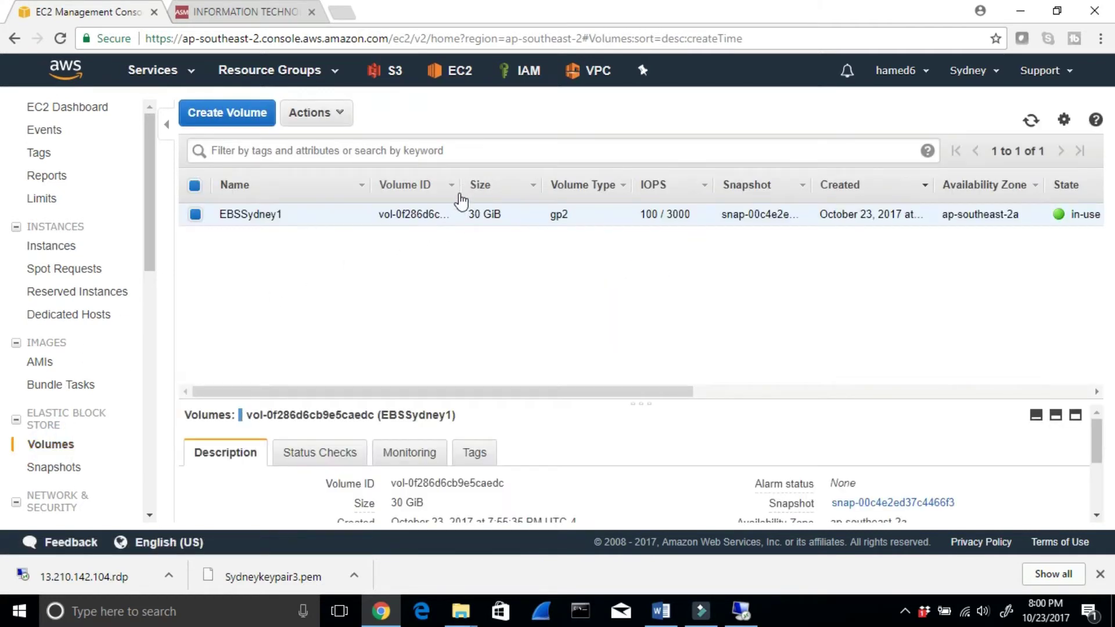
left_click_drag(458, 190, 539, 213)
left_click_drag(458, 215, 486, 215)
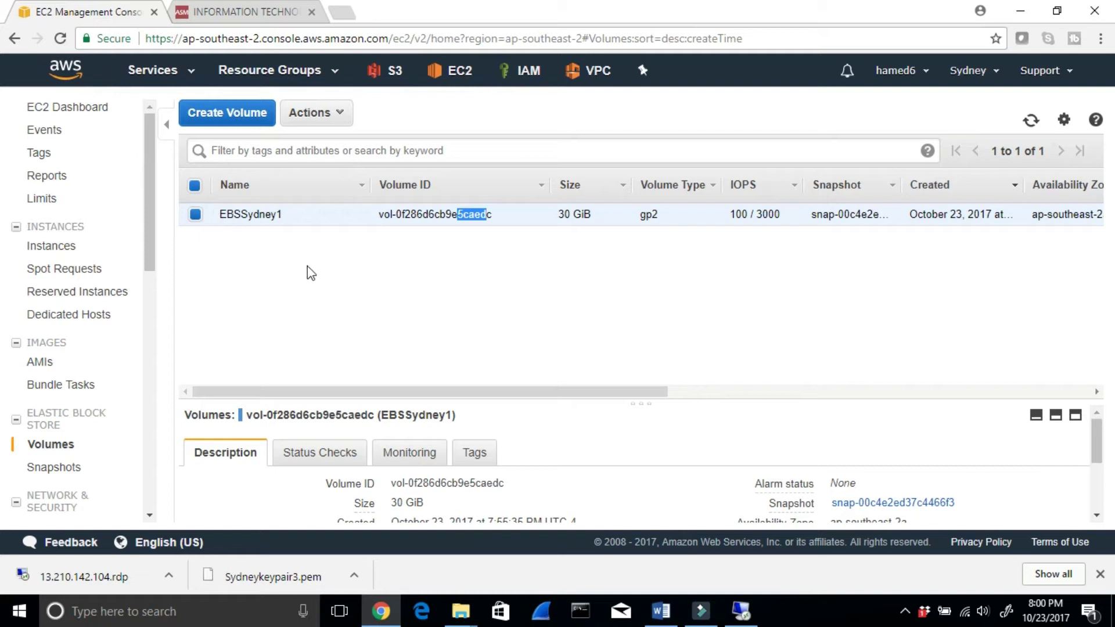
left_click(326, 119)
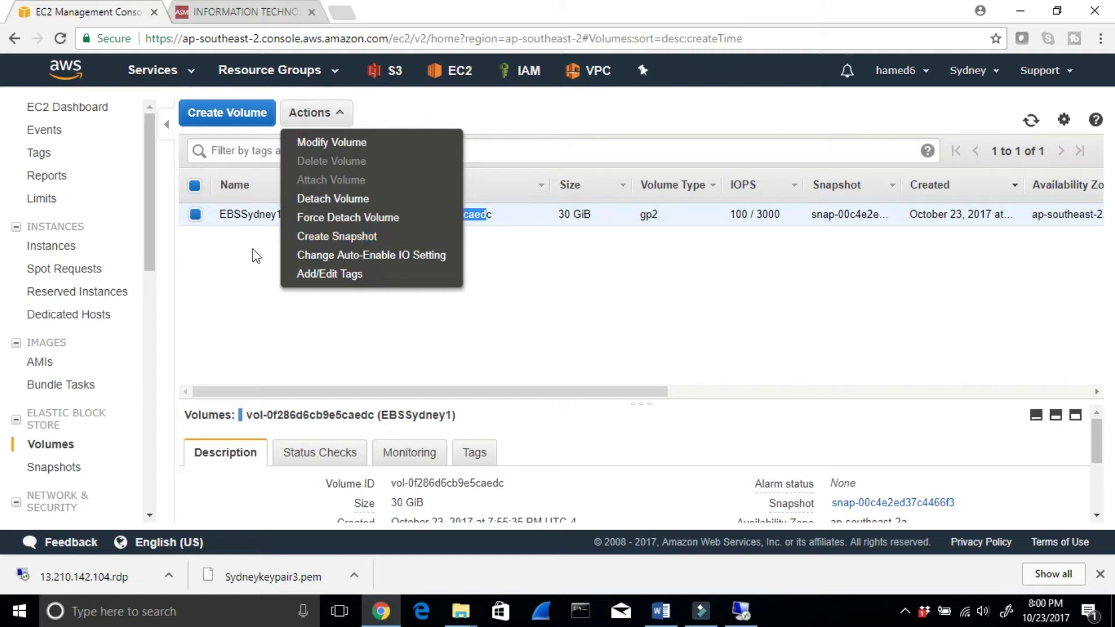
left_click(234, 264)
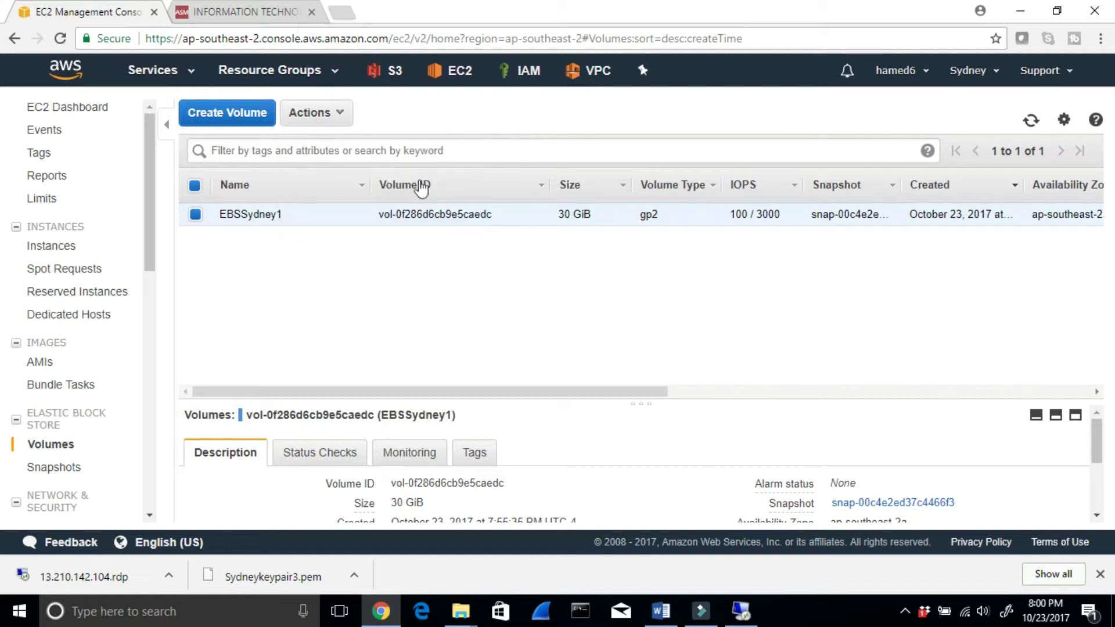
Return to the running instances through the EC2 dashboard and examine the state, image and monitoring actions available for EBSSydney1.
left_click(452, 72)
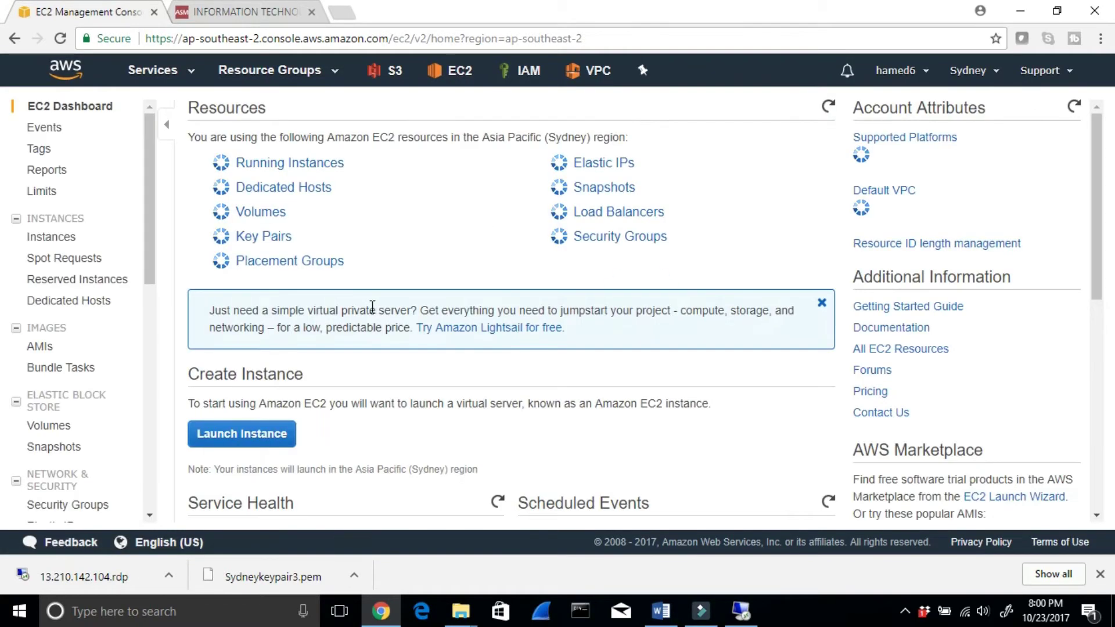
left_click(292, 163)
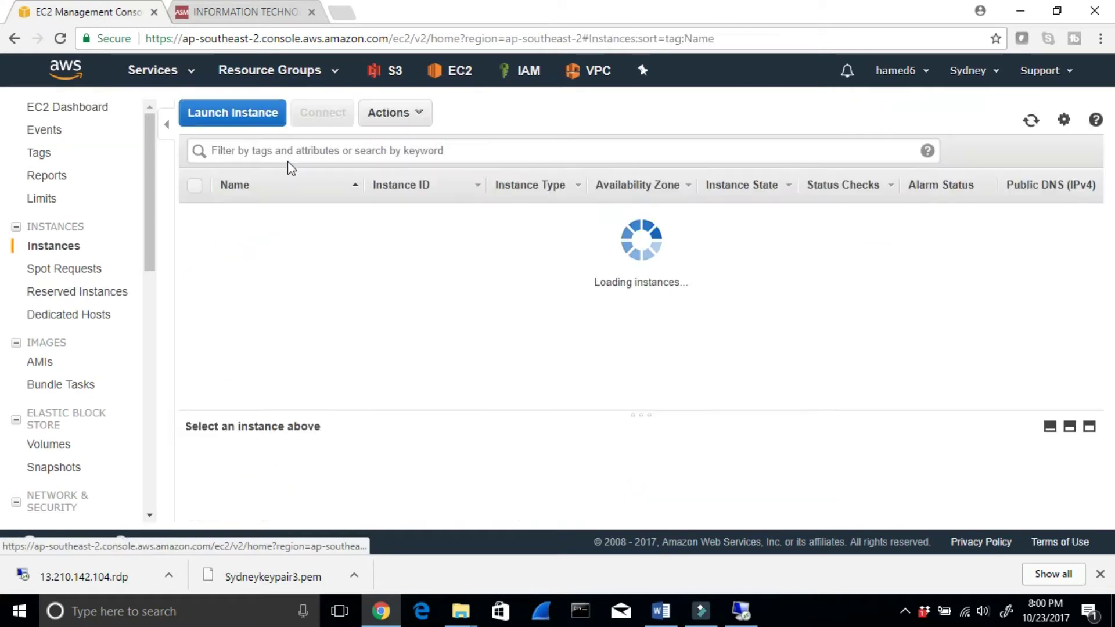
left_click(418, 124)
mouse_move(425, 209)
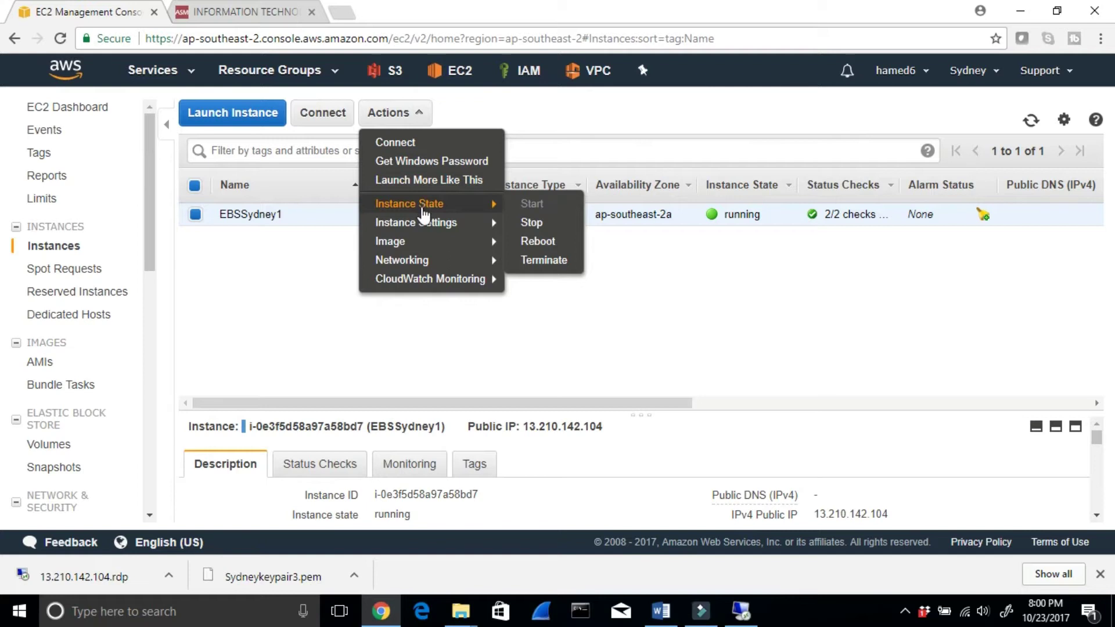
mouse_move(424, 243)
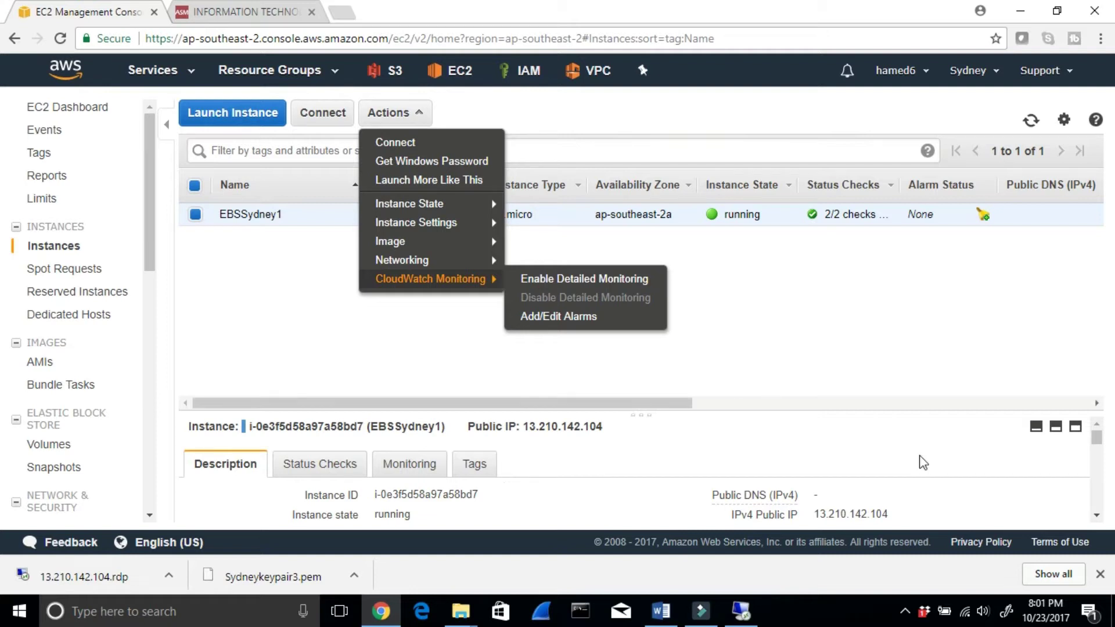
left_click(750, 253)
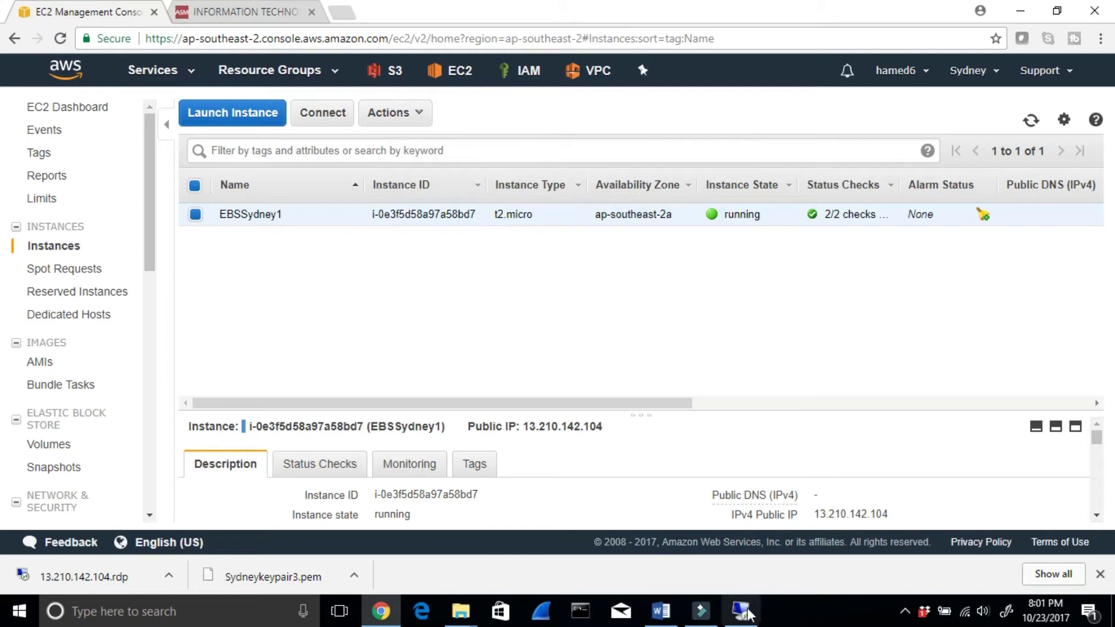
Copy EBSSydney1's IPv4 public IP address from its description.
mouse_move(747, 617)
left_click(709, 571)
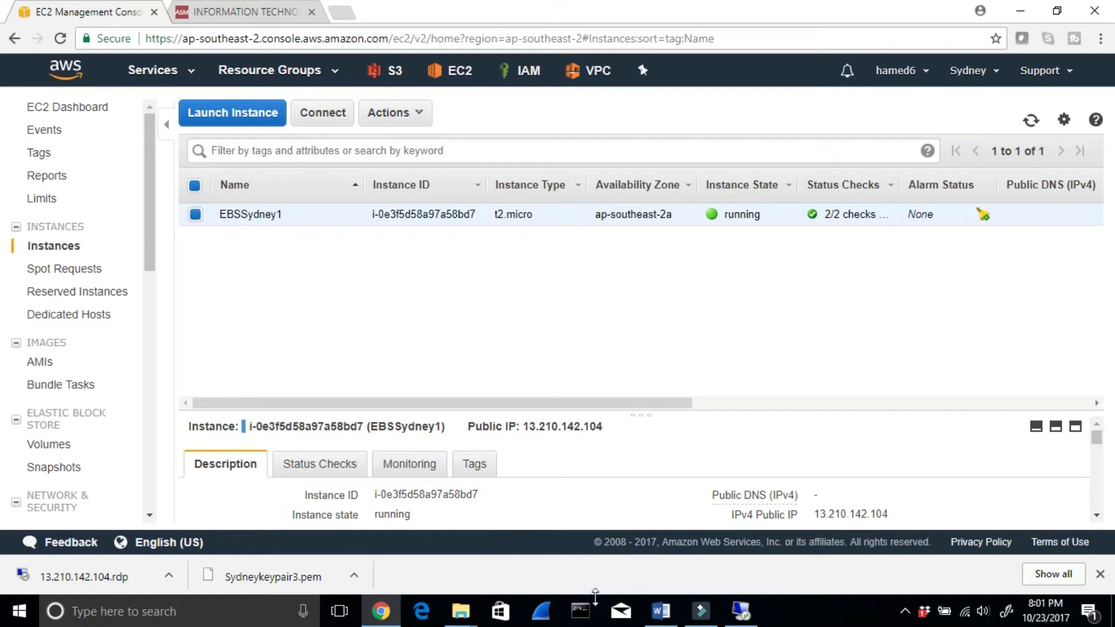
left_click_drag(886, 511, 865, 502)
scroll(906, 504, "up", 3)
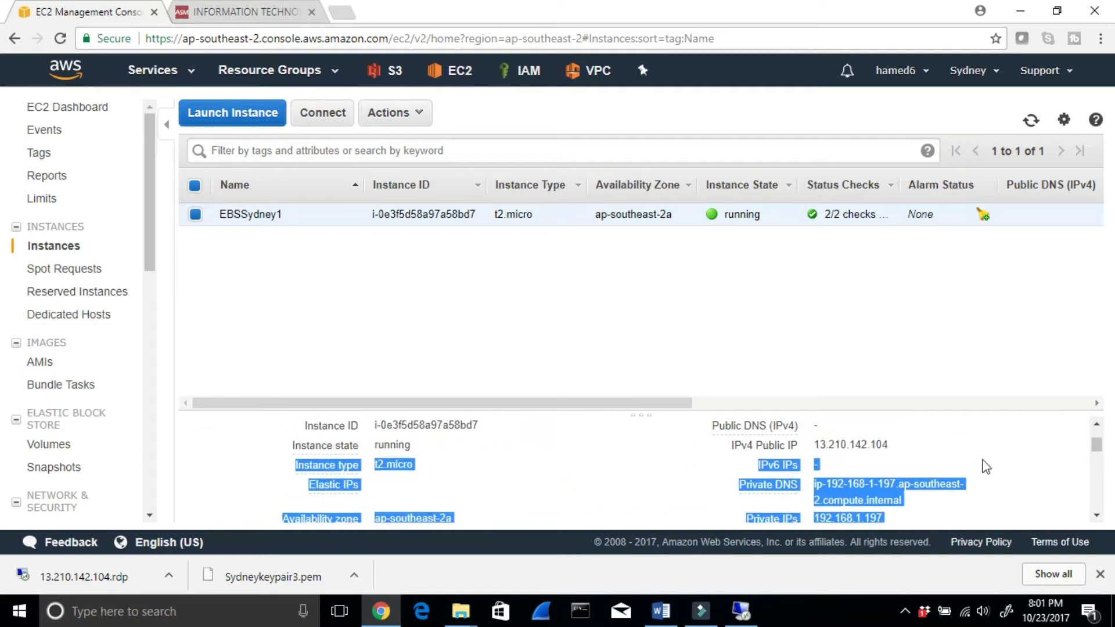
left_click(811, 444)
left_click_drag(813, 447, 888, 446)
key("ctrl+c")
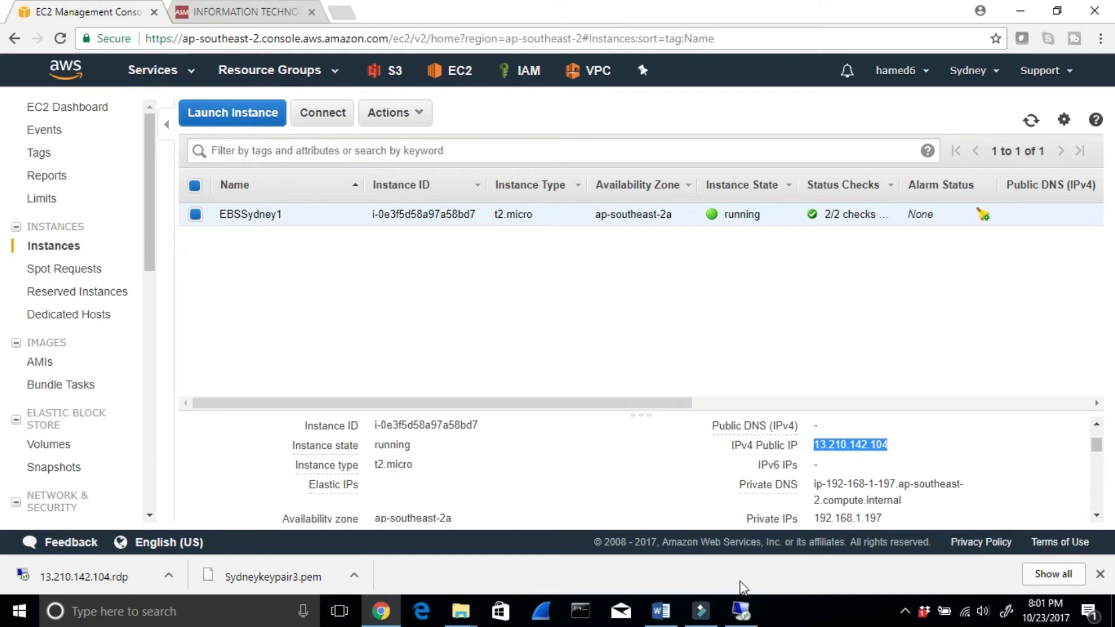
Switch to Command Prompt, ping the copied public IP 13.210.142.104, and minimize the window.
left_click(580, 611)
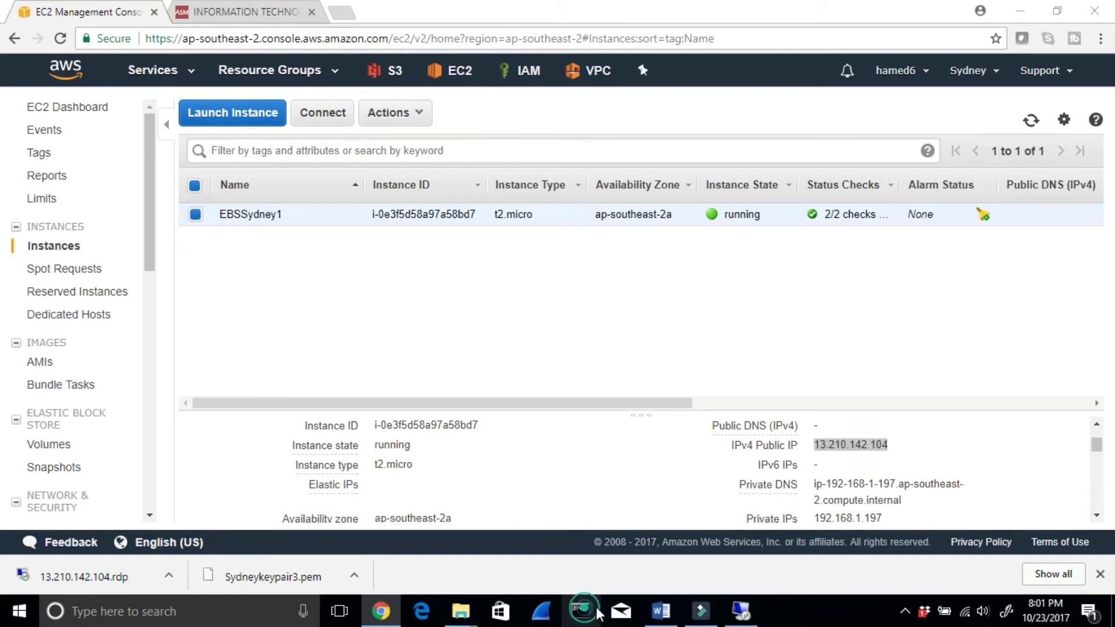
left_click(376, 314)
type("pi")
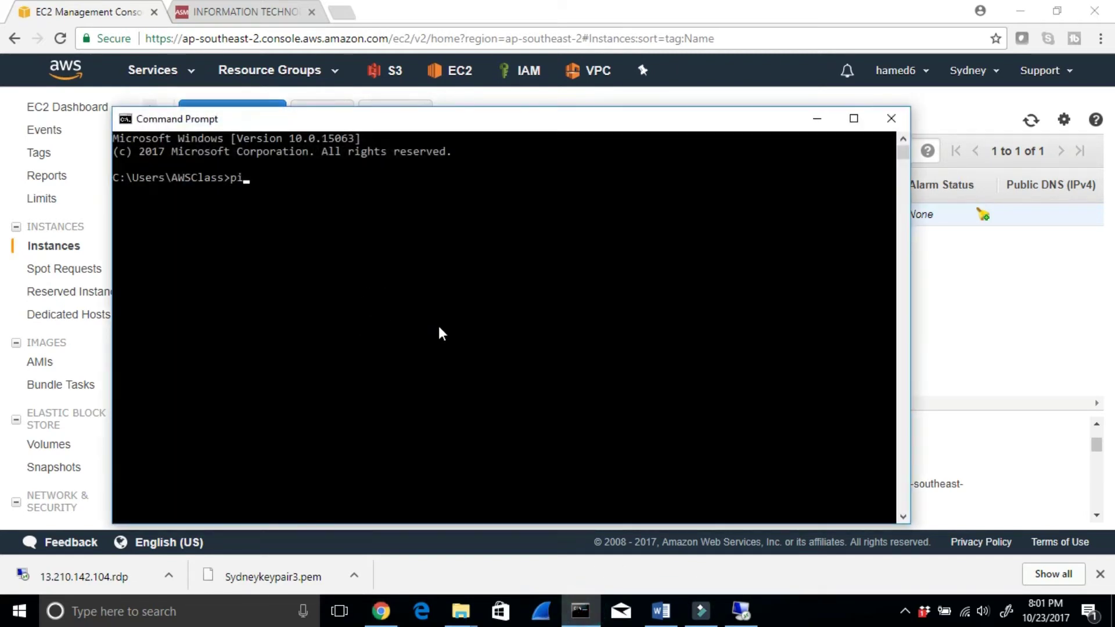
type("ng")
key("ctrl+v")
key("Return")
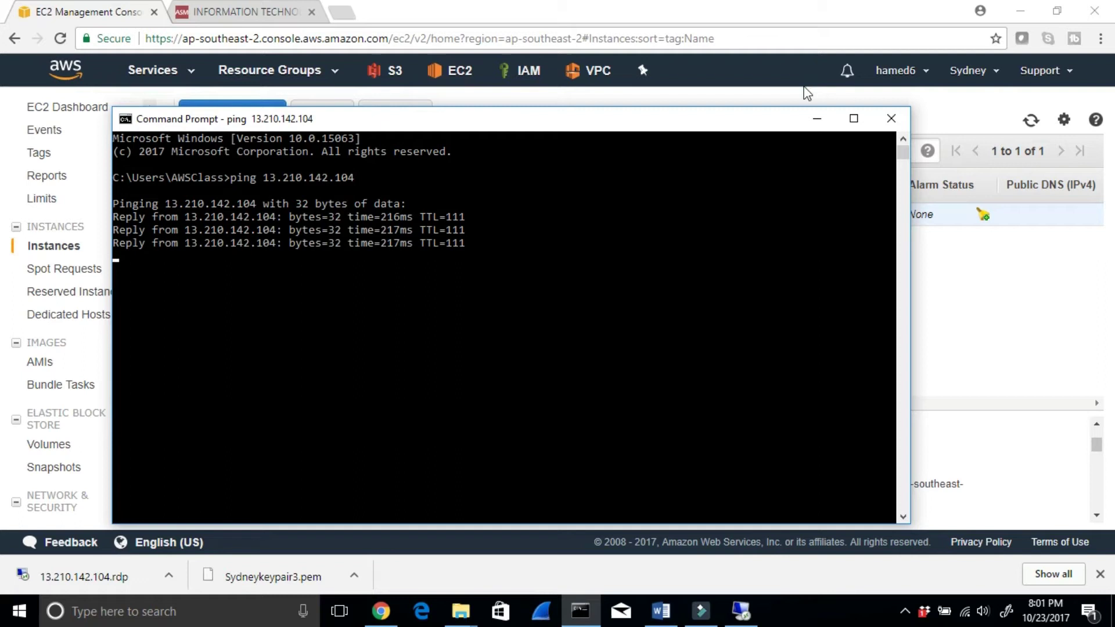
left_click(818, 116)
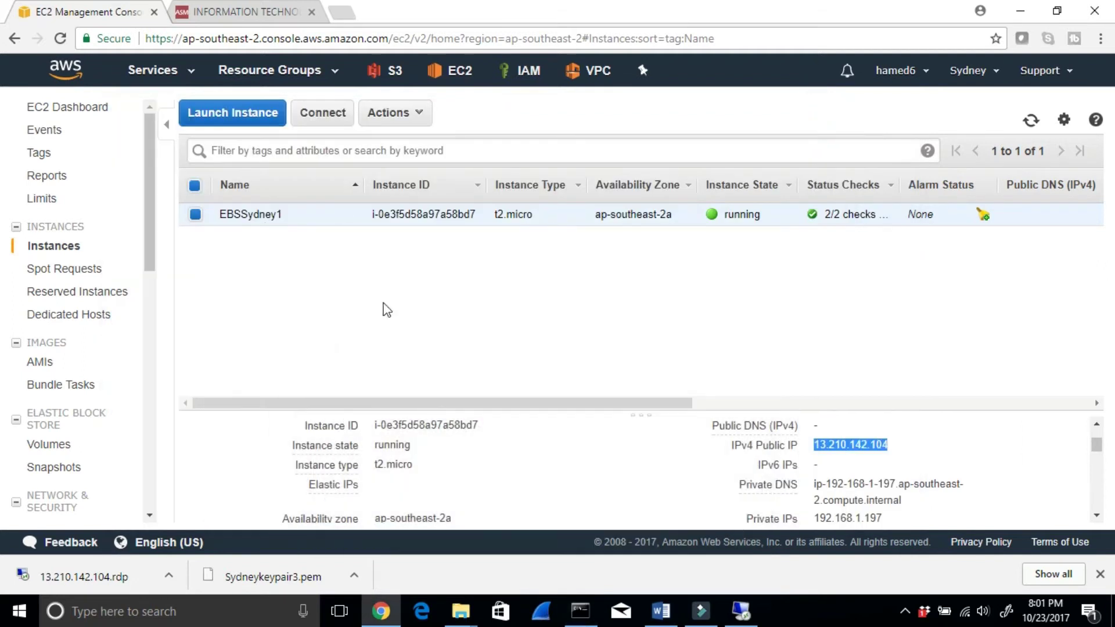
View the inbound rules summary of the security group attached to EBSSydney1, then dismiss it.
scroll(500, 435, "down", 3)
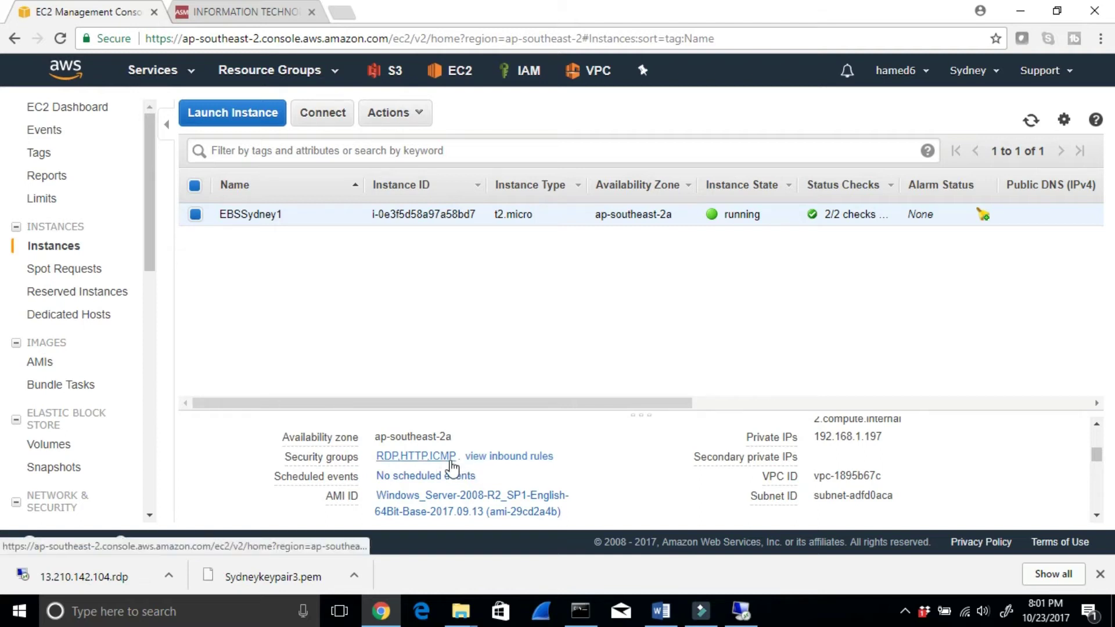
left_click(509, 456)
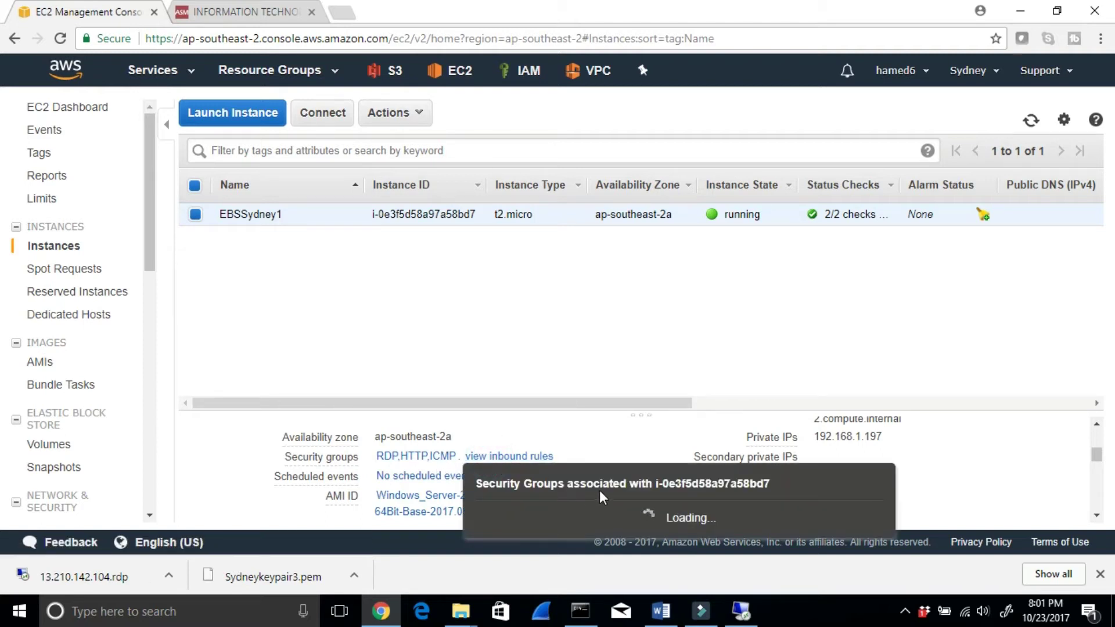
scroll(842, 479, "down", 1)
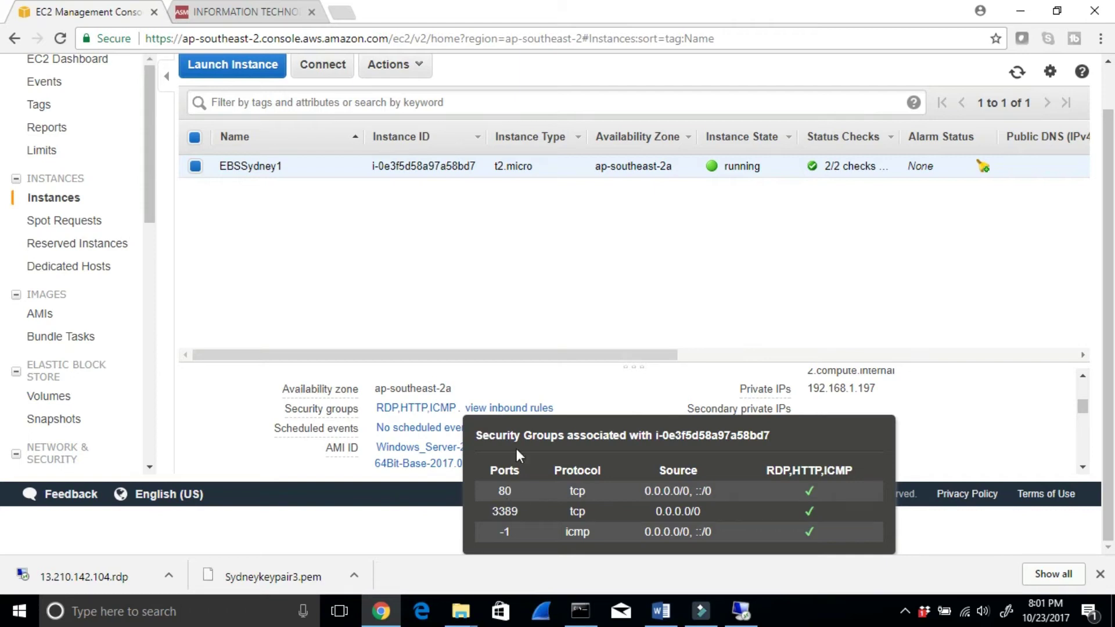
left_click(397, 408)
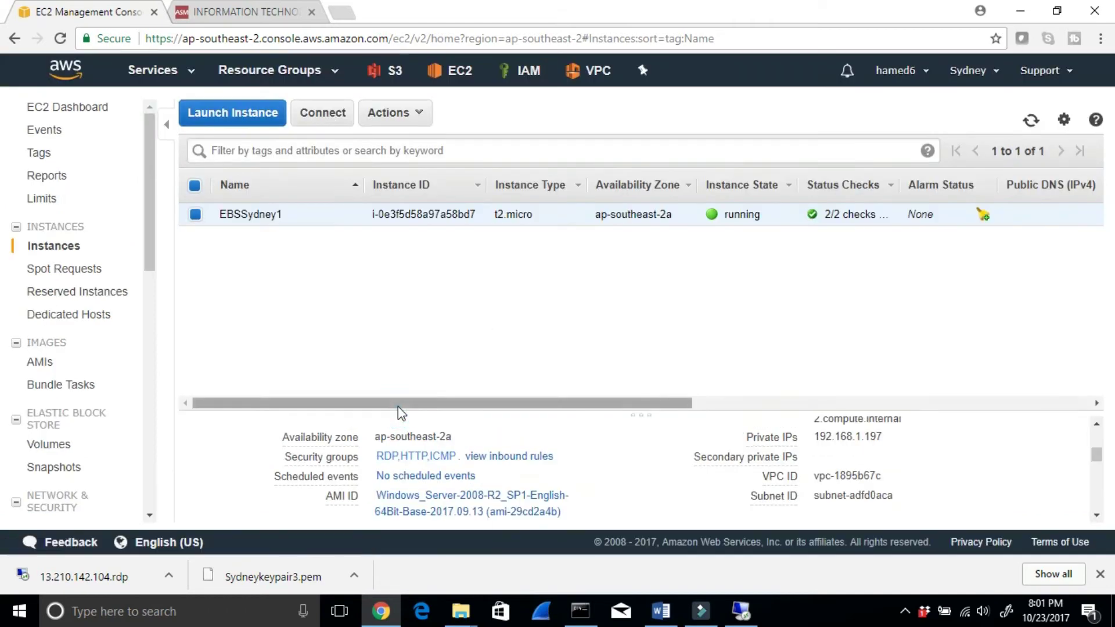
Open the RDP,HTTP,ICMP security group from the instance description and review its inbound and outbound rules.
left_click(404, 457)
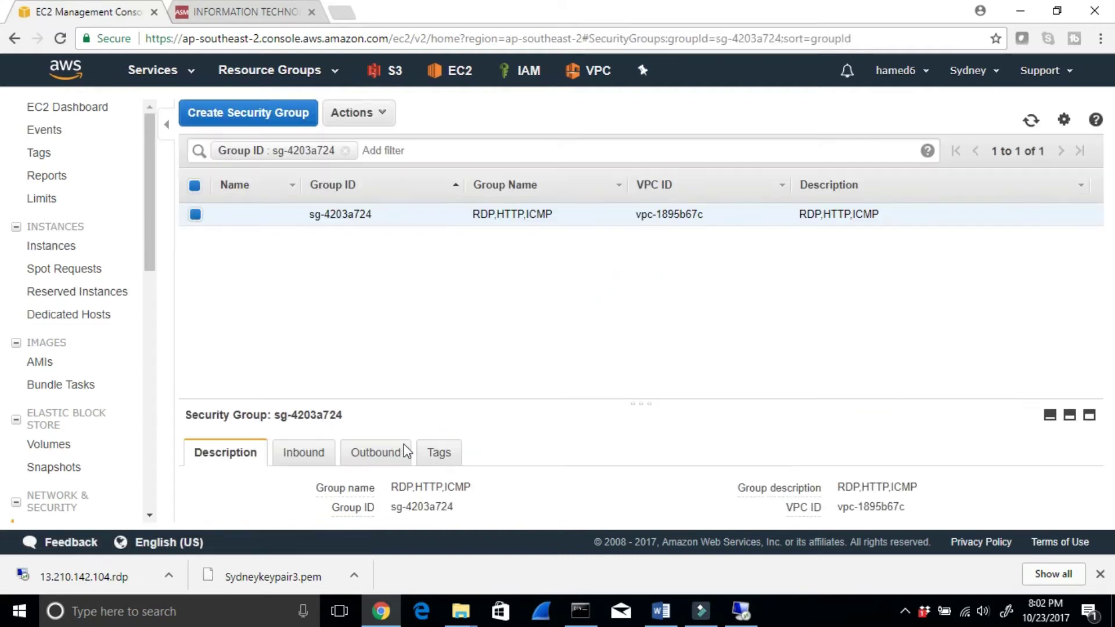
left_click(307, 459)
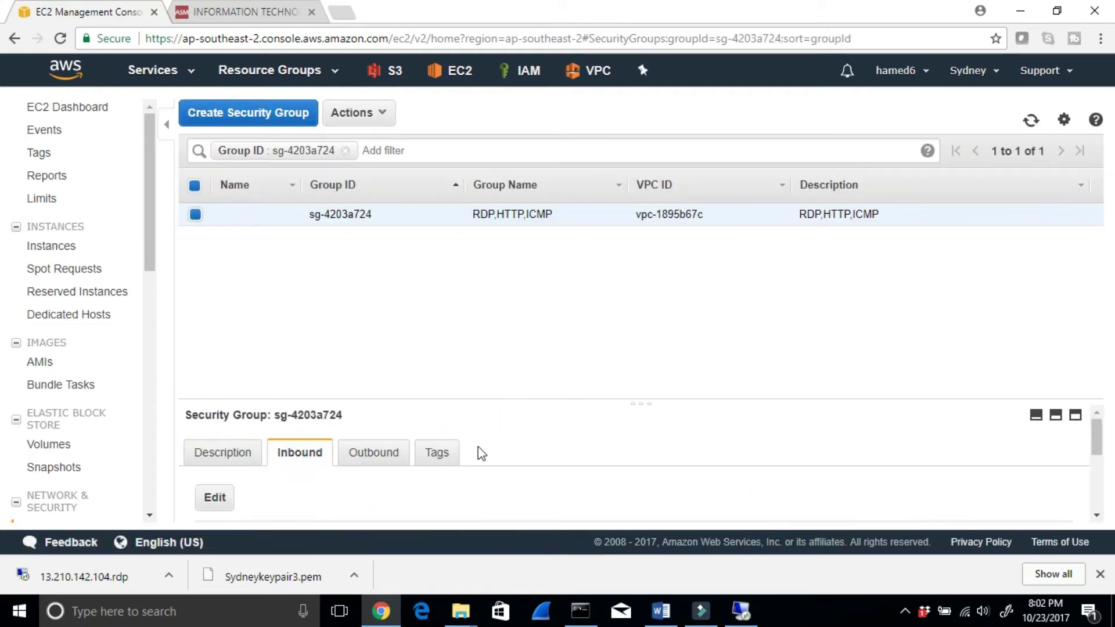
scroll(475, 454, "down", 3)
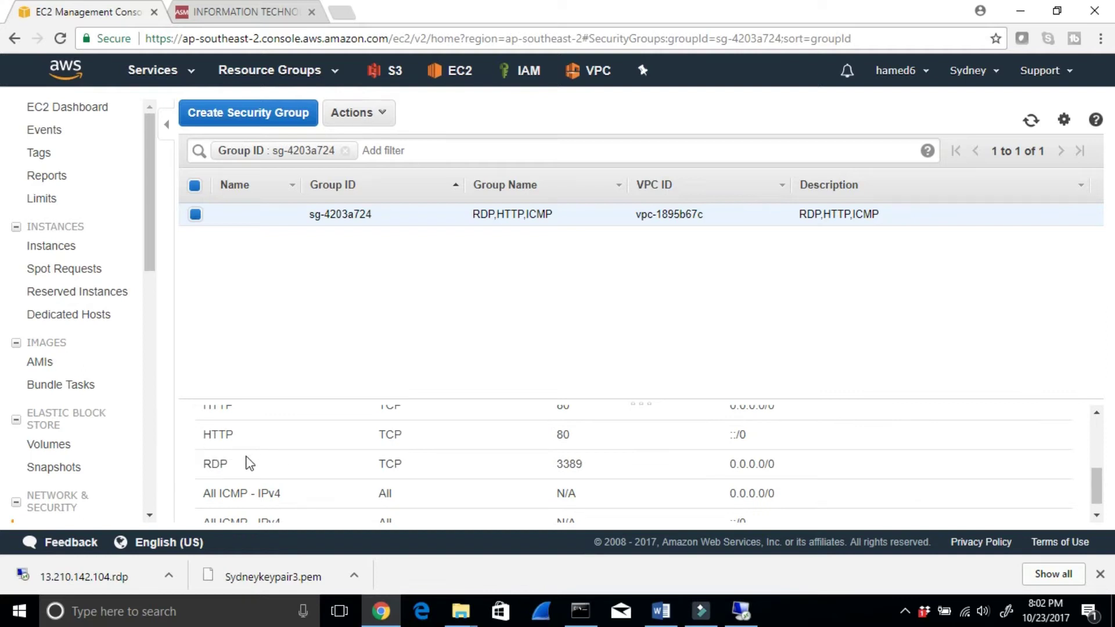
scroll(327, 493, "up", 2)
scroll(331, 496, "up", 2)
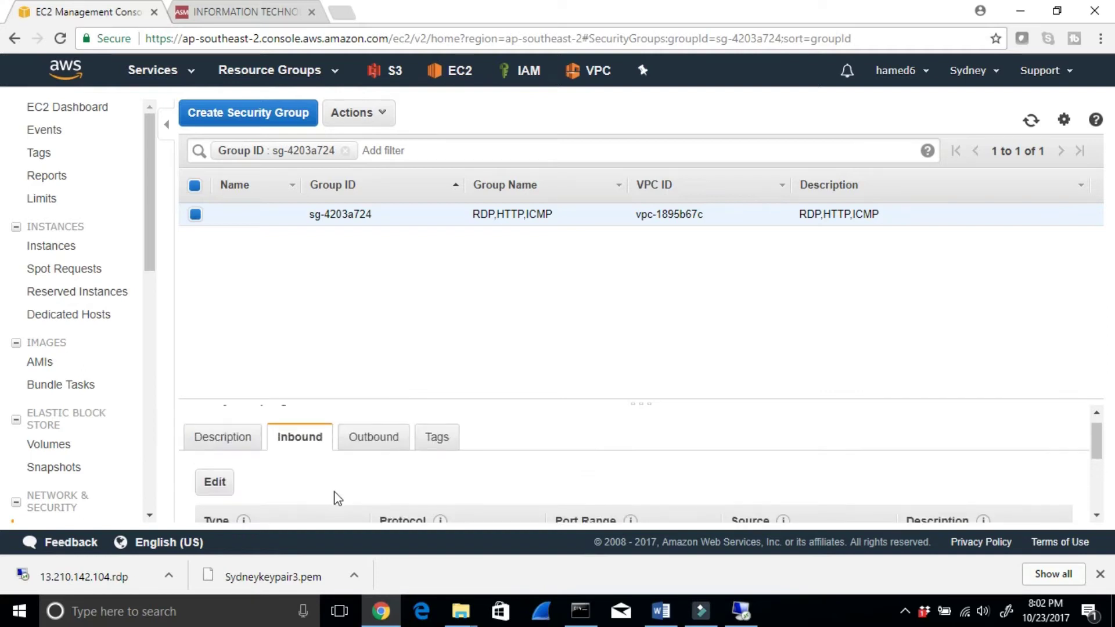
left_click(366, 438)
scroll(360, 497, "down", 1)
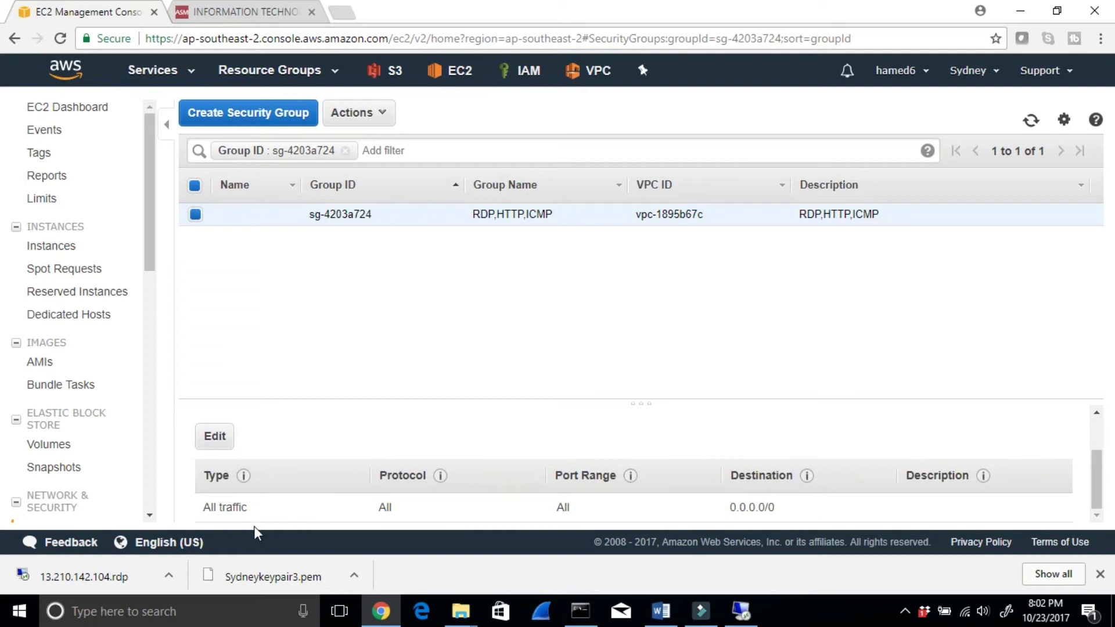
Go back to the security group's inbound rules and examine the HTTP, RDP and ICMP entries.
scroll(482, 418, "up", 2)
left_click(289, 458)
scroll(372, 467, "down", 5)
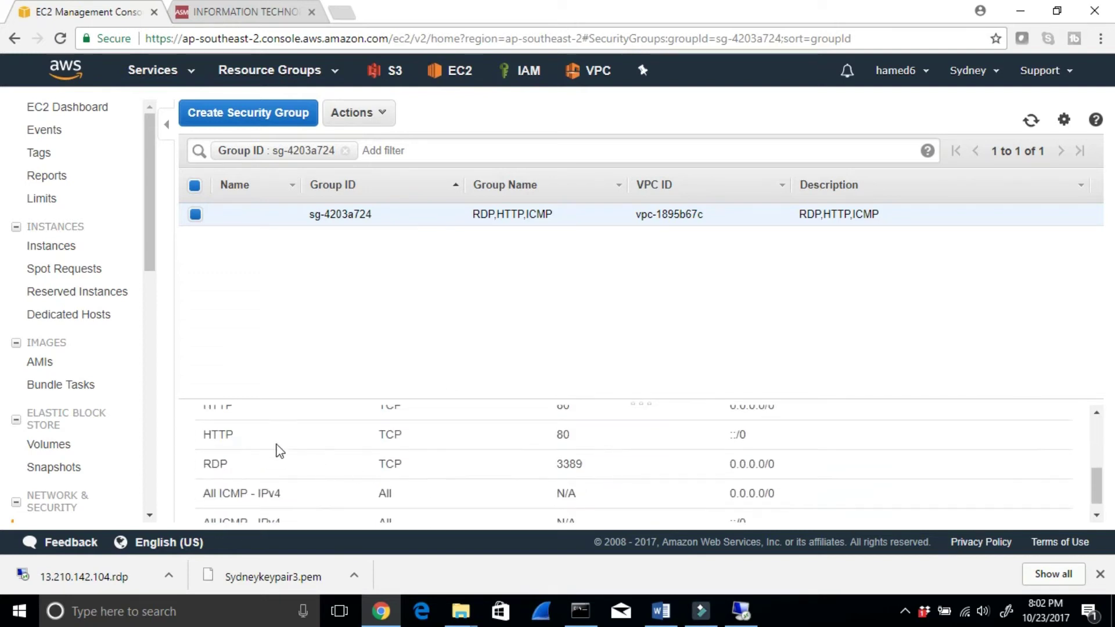
scroll(274, 440, "up", 2)
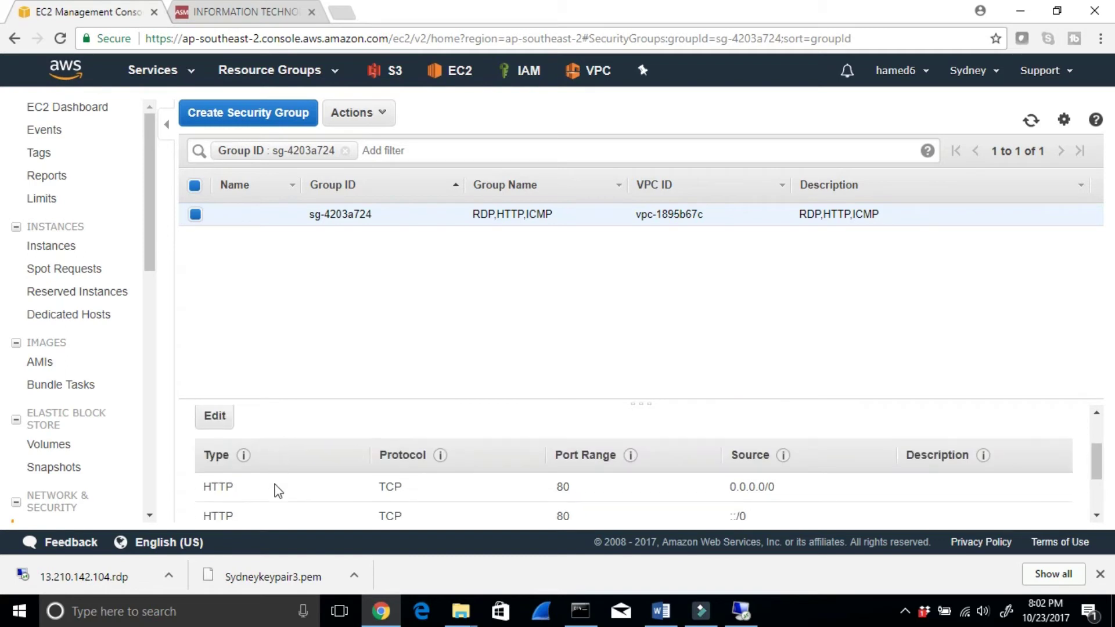
scroll(276, 490, "down", 2)
scroll(238, 468, "down", 1)
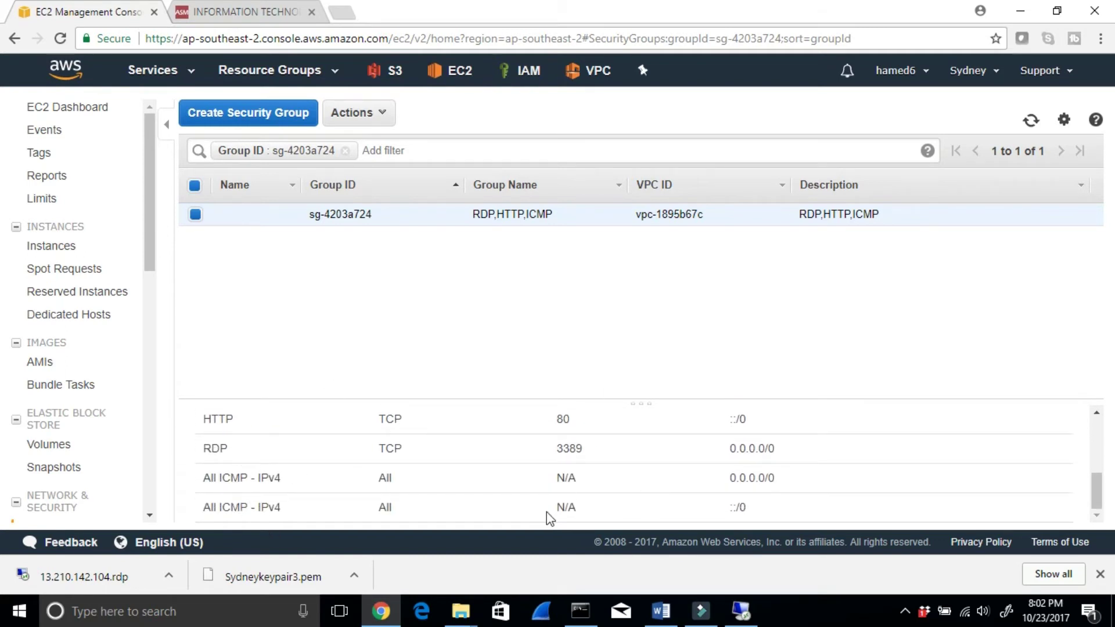
Edit the security group's inbound rules, deleting both All ICMP - IPv4 rules, and save the changes.
scroll(511, 427, "up", 3)
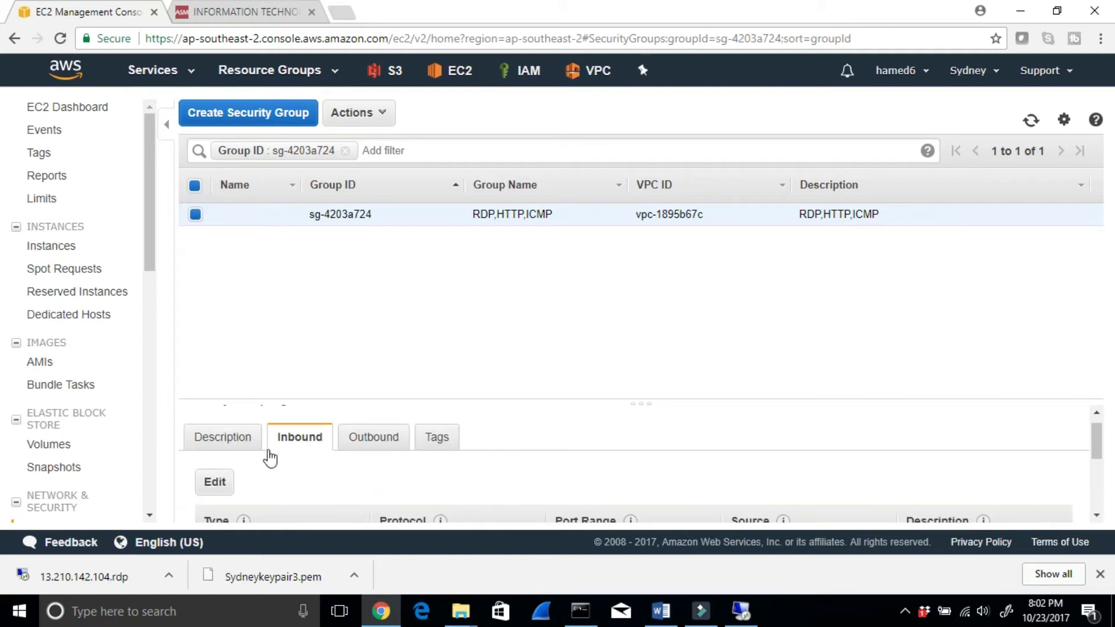
left_click(213, 483)
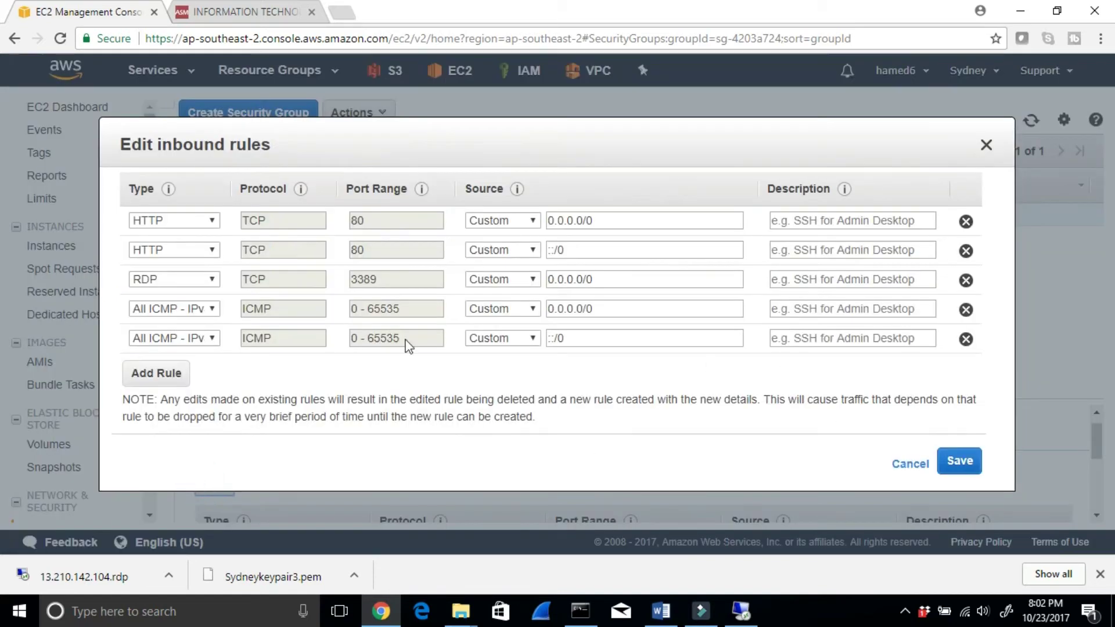
left_click(966, 309)
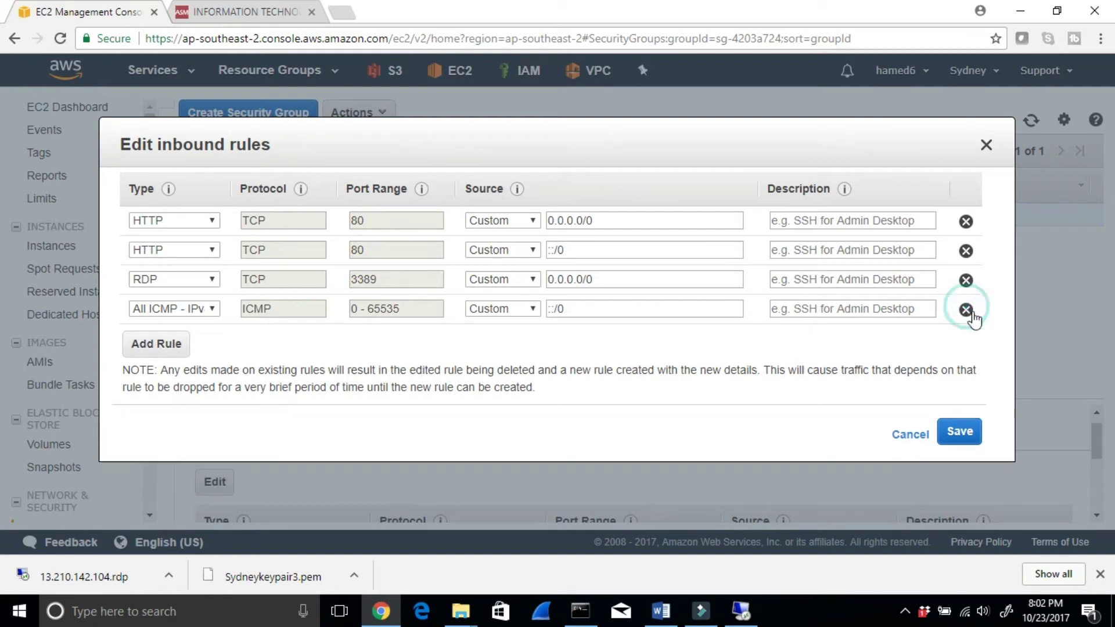
left_click(965, 310)
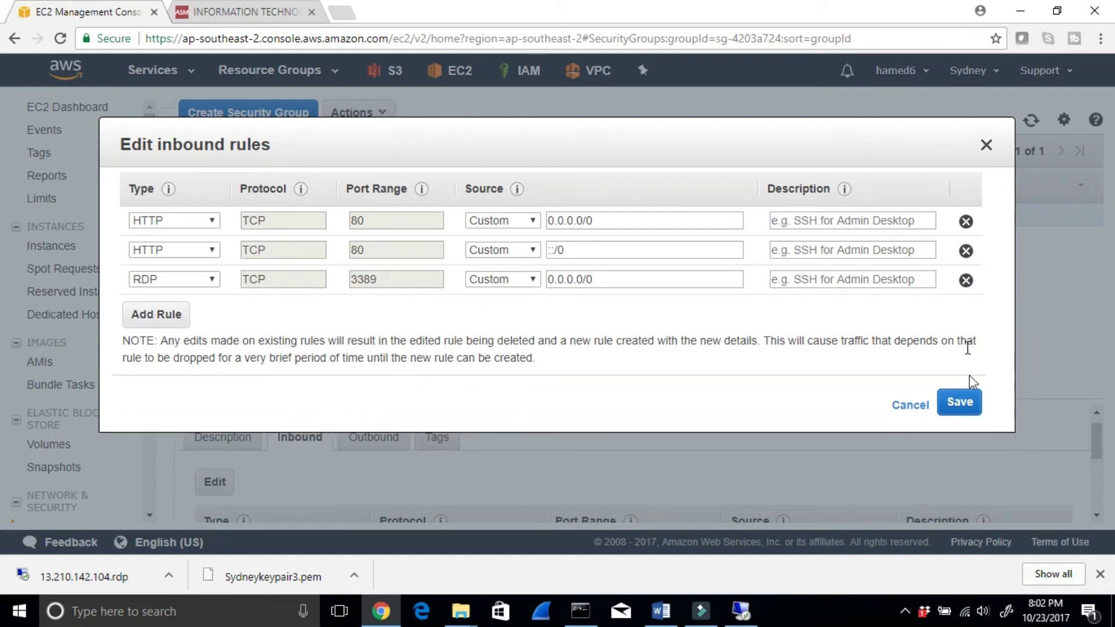
left_click(967, 411)
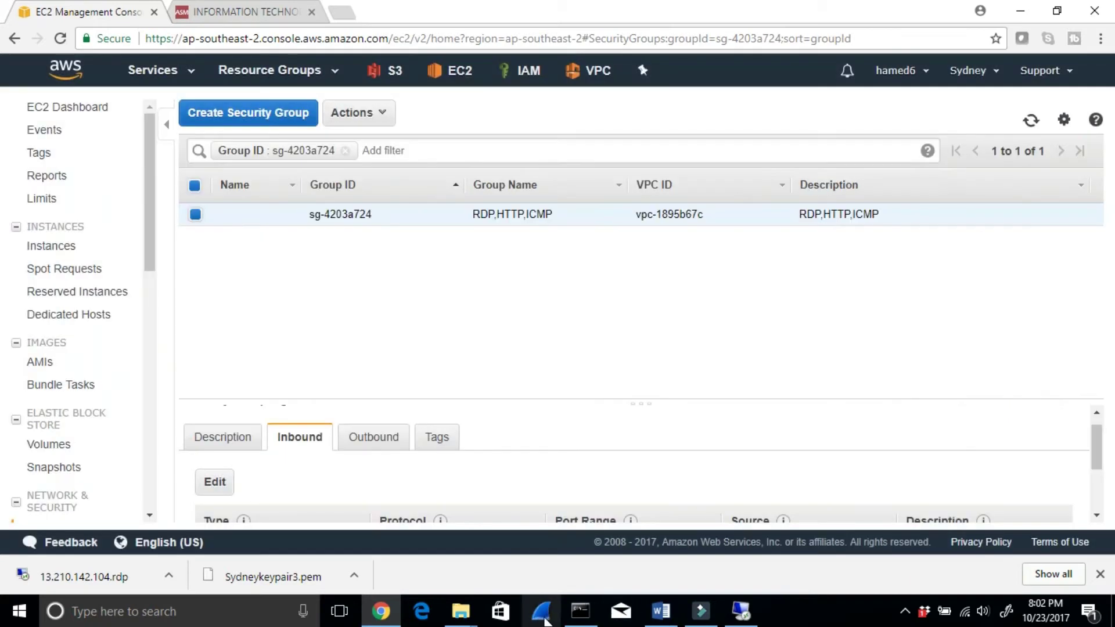
Start a continuous ping to 13.210.142.104 with the -t option in Command Prompt, then return to the browser.
left_click(580, 611)
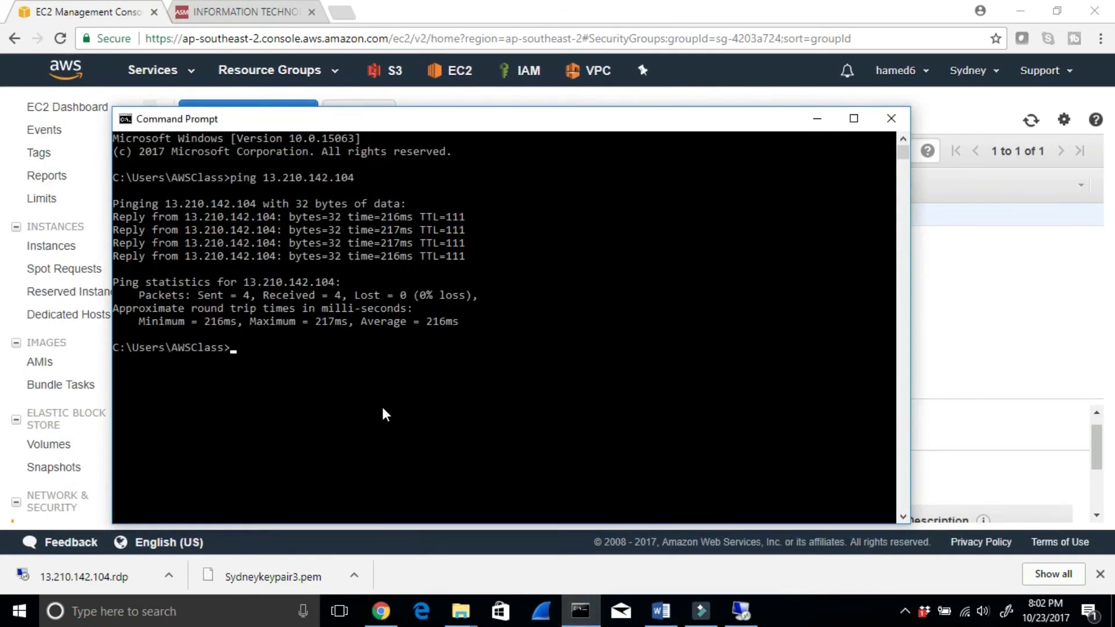
key("Up")
type("-t")
key("Return")
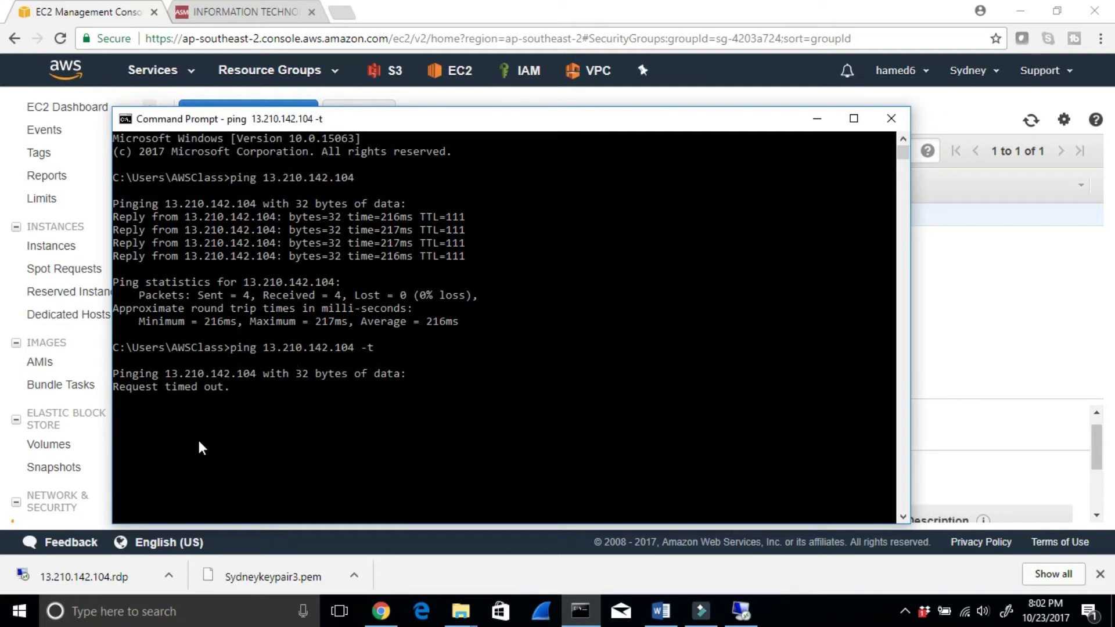
left_click(813, 119)
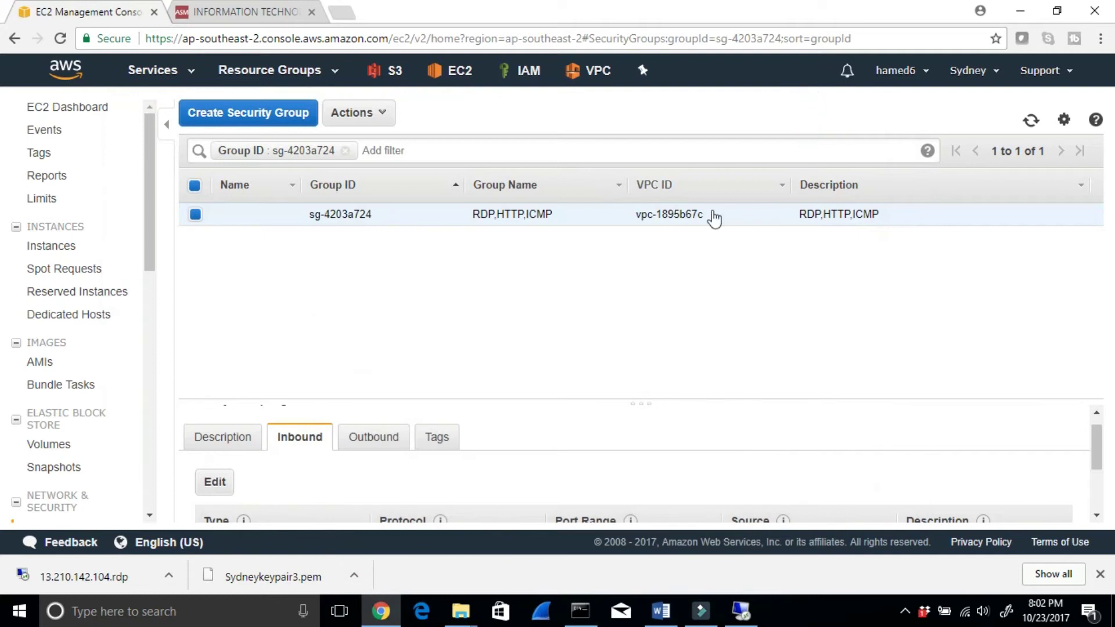
Add an All ICMP - IPv4 inbound rule with source Anywhere to the RDP,HTTP,ICMP security group and save the rules.
left_click(216, 483)
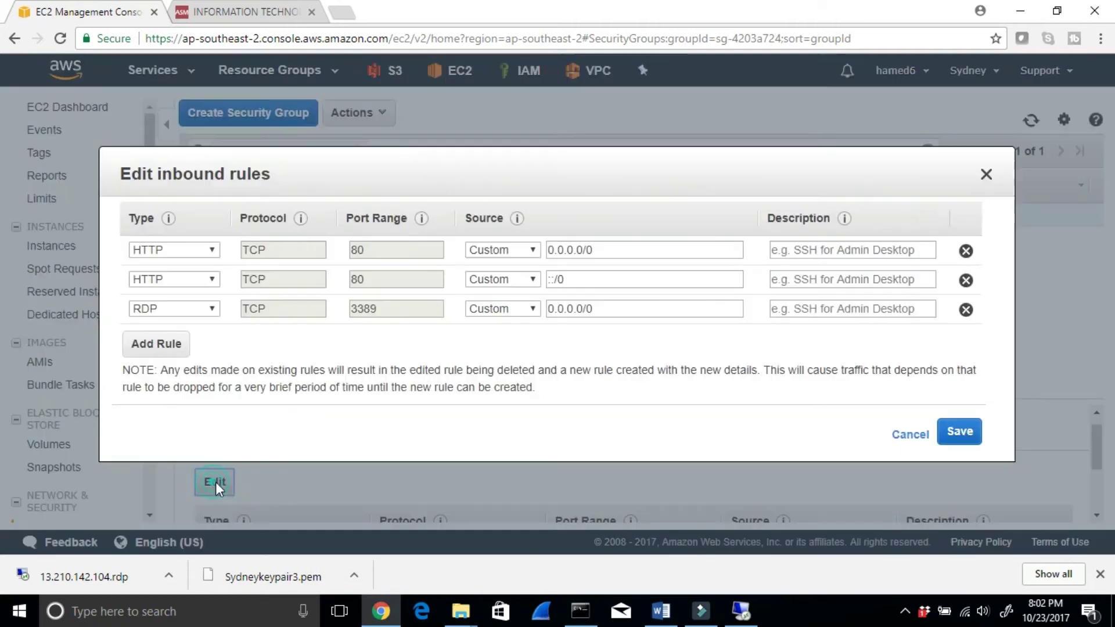
left_click(140, 343)
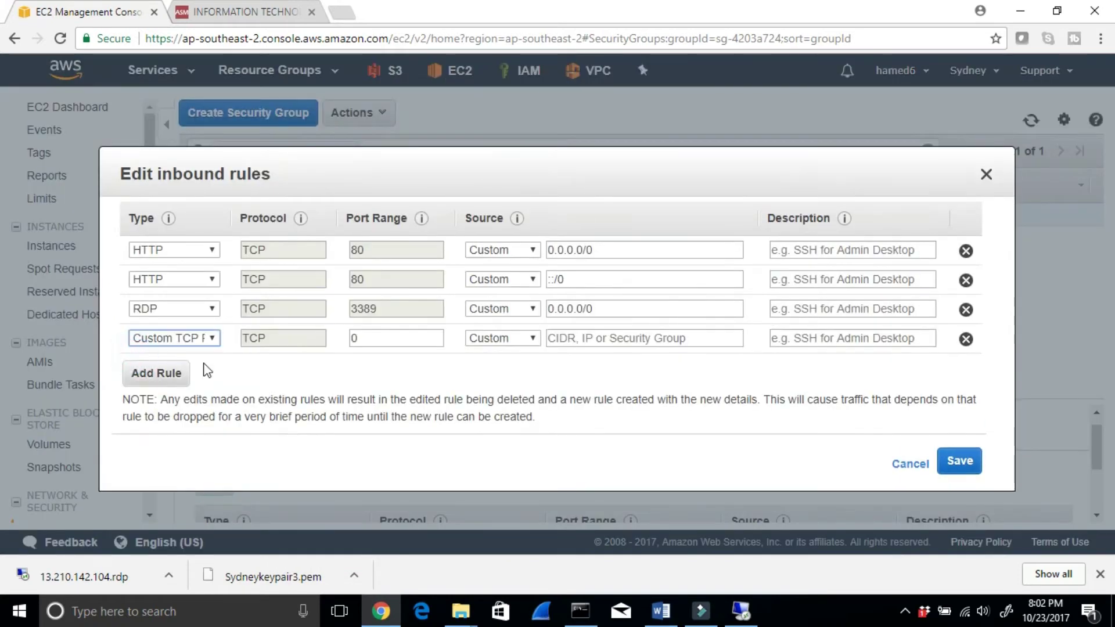
left_click(214, 339)
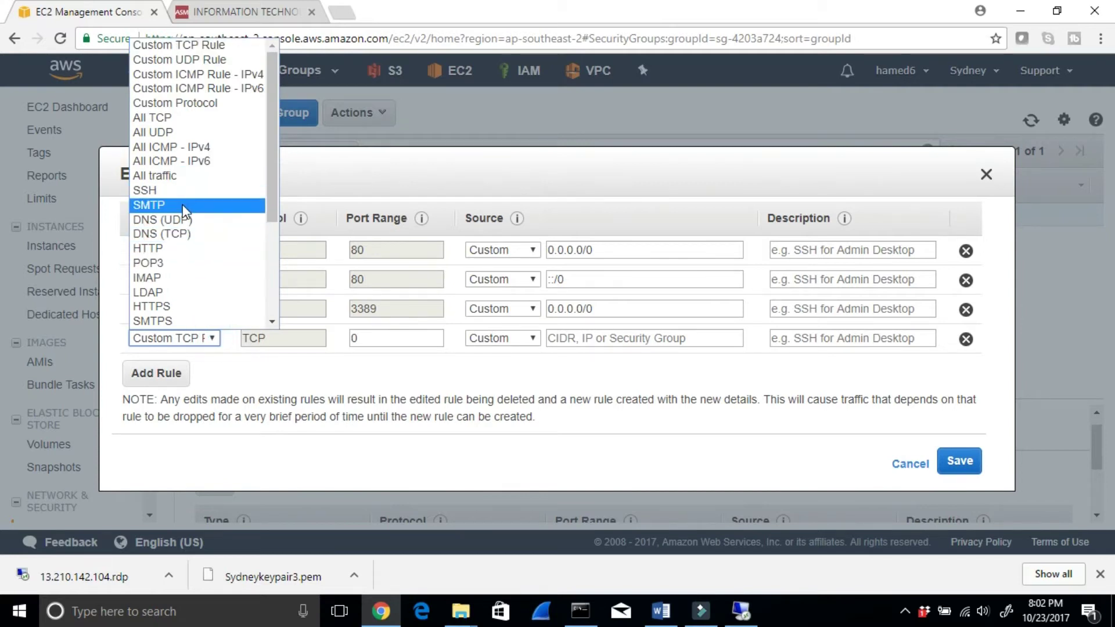
left_click(168, 147)
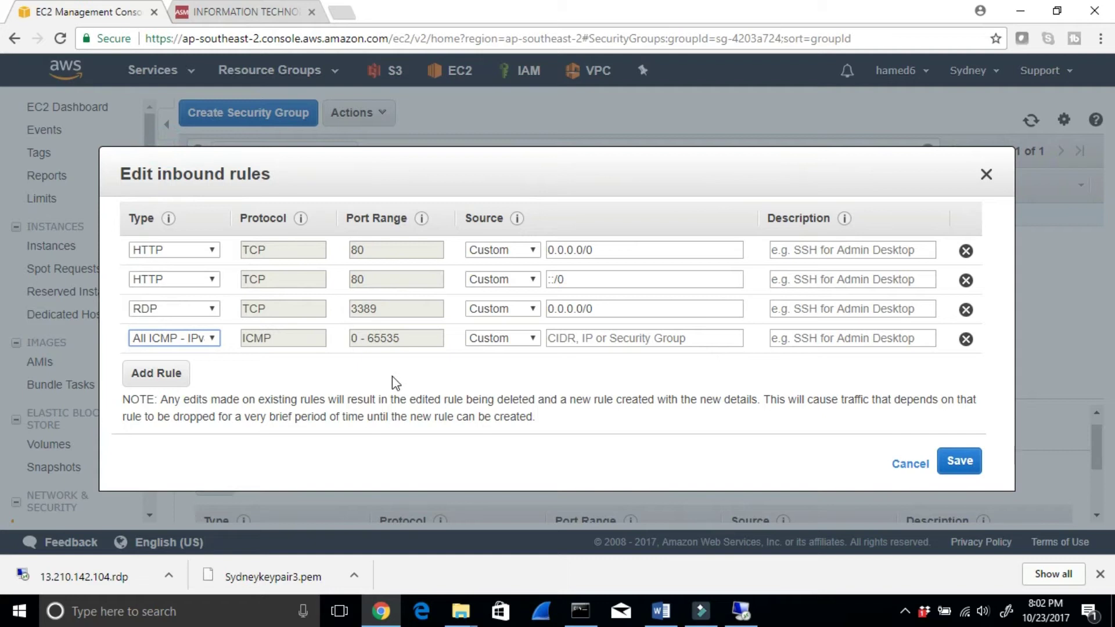
left_click(537, 340)
left_click(531, 368)
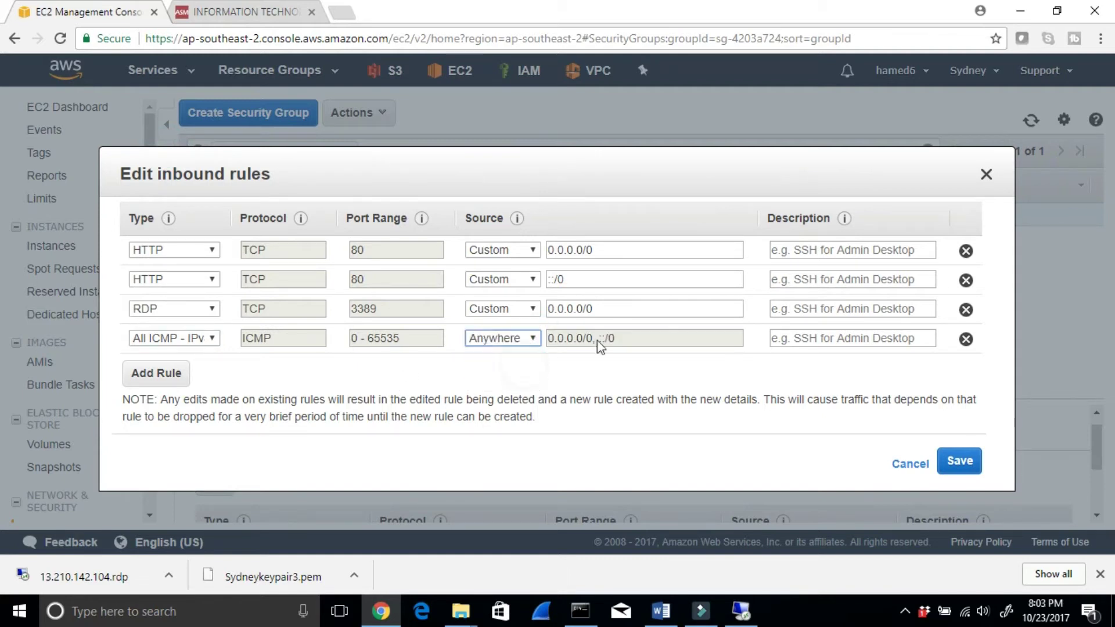
left_click(961, 462)
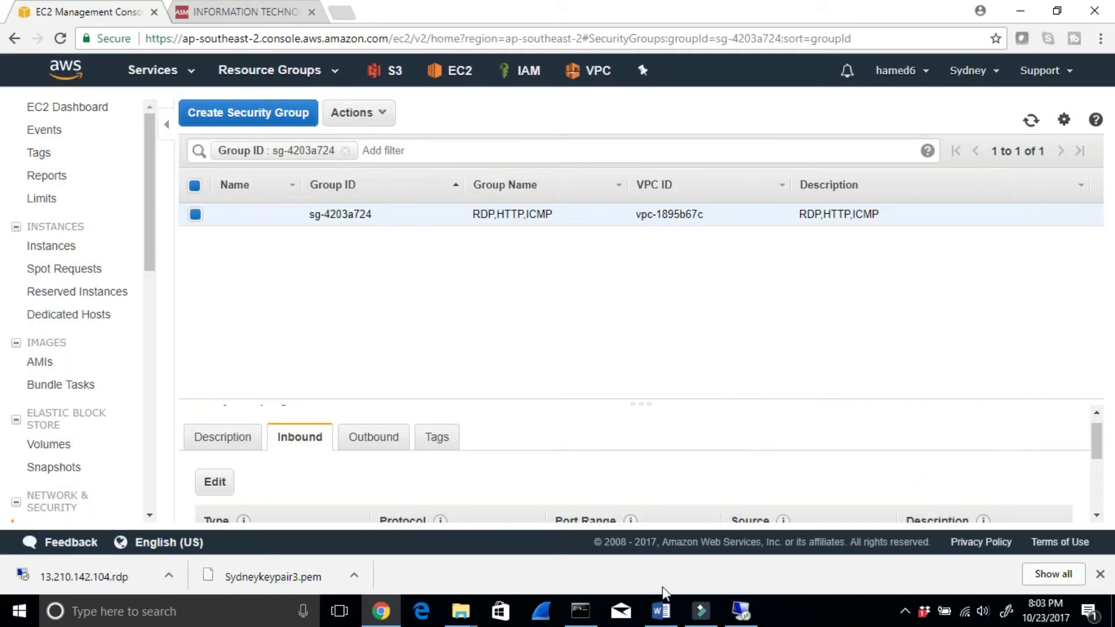
Check the output of the running ping in Command Prompt, then minimize its window.
left_click(575, 609)
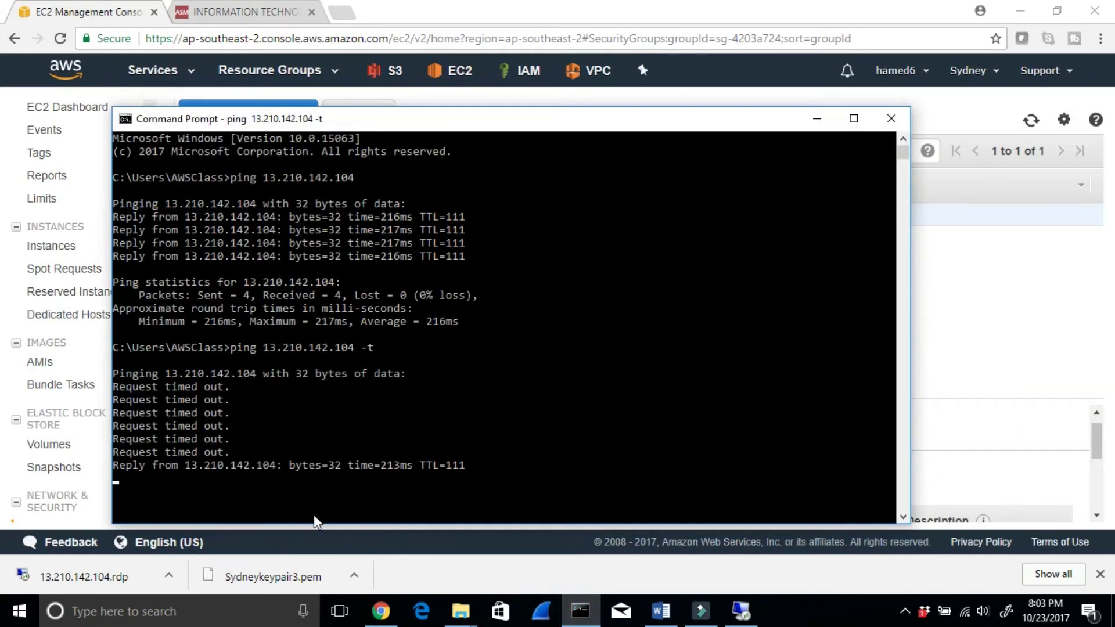
left_click(825, 123)
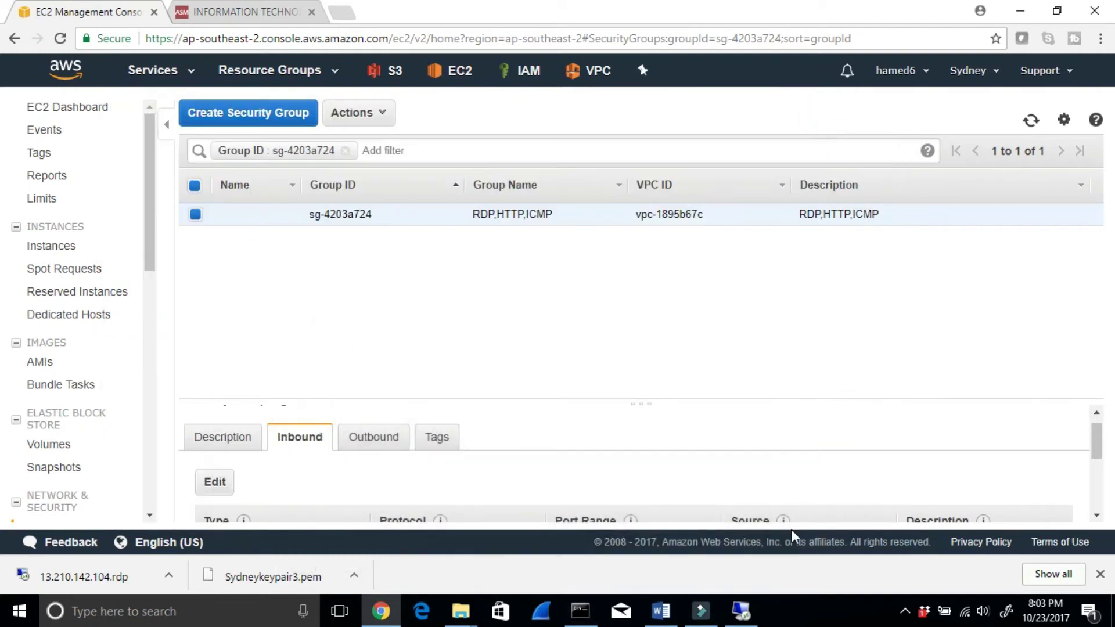
Switch to the Word lab document and select the first line of Step 3, about renaming the server after login.
mouse_move(746, 609)
left_click(723, 566)
left_click(655, 613)
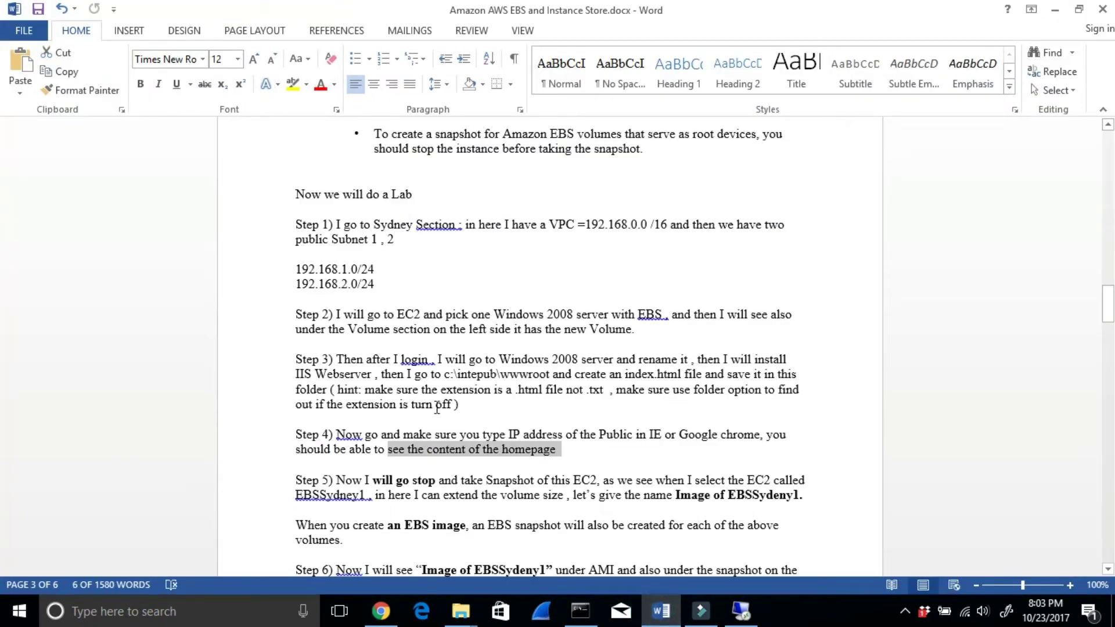
left_click_drag(372, 362, 791, 356)
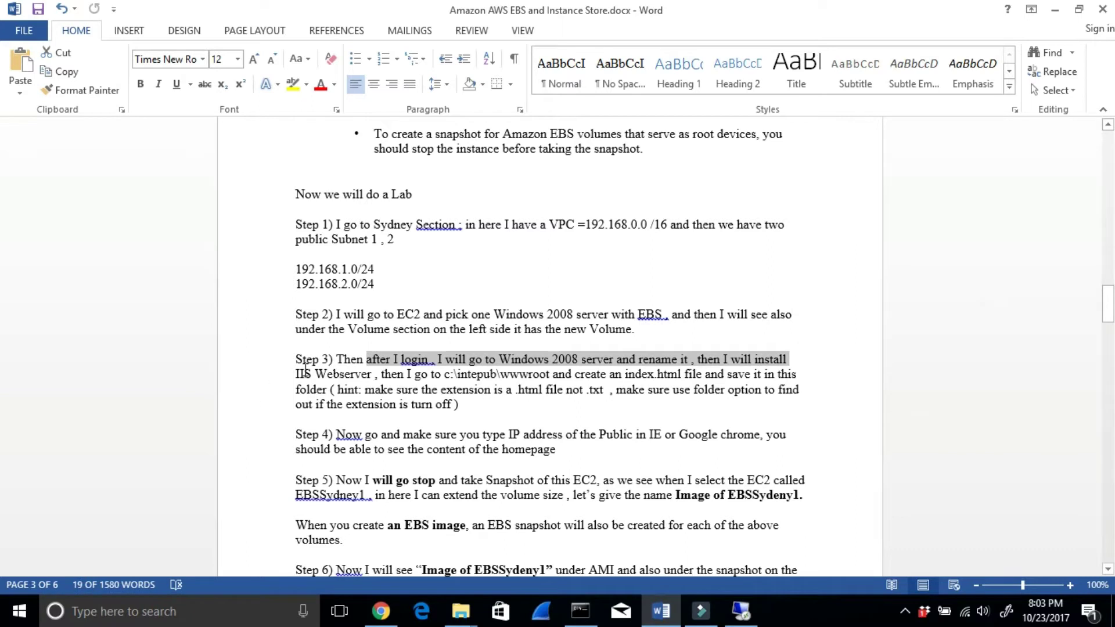
Review Step 3 of the lab notes on installing the IIS web server and creating index.html, and put the document away.
left_click_drag(295, 371, 371, 373)
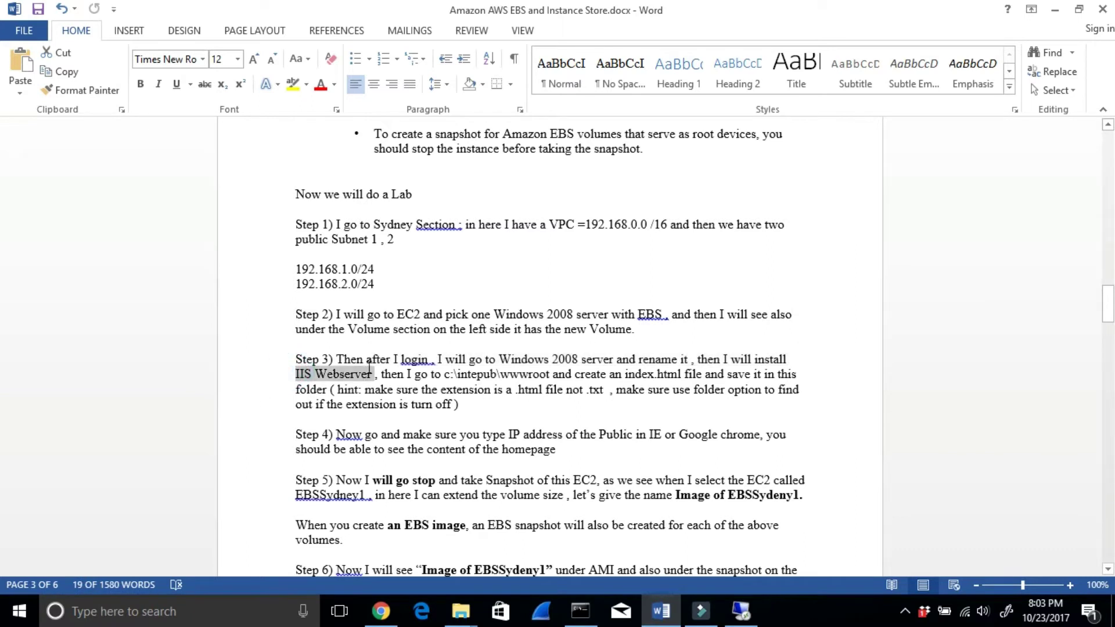
left_click_drag(381, 367, 701, 379)
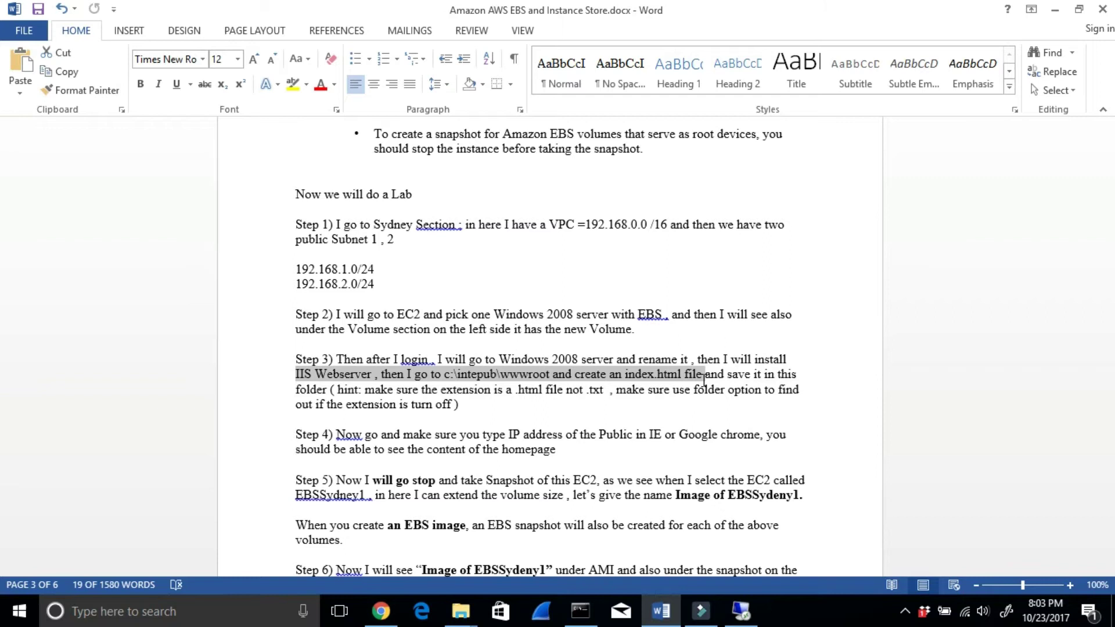
left_click_drag(704, 379, 705, 378)
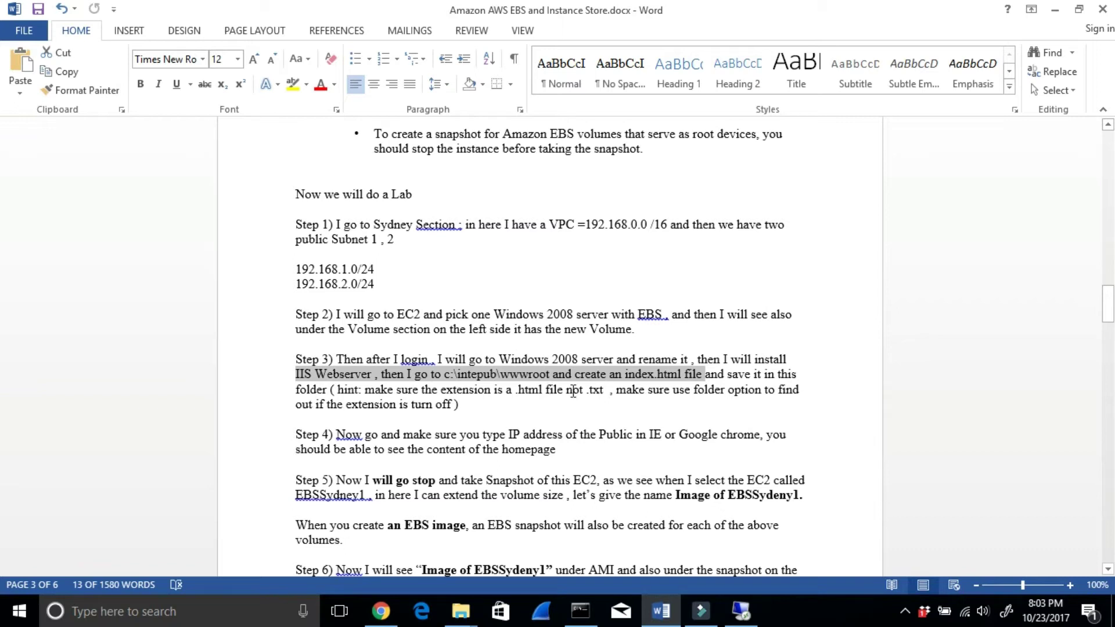
left_click(1055, 18)
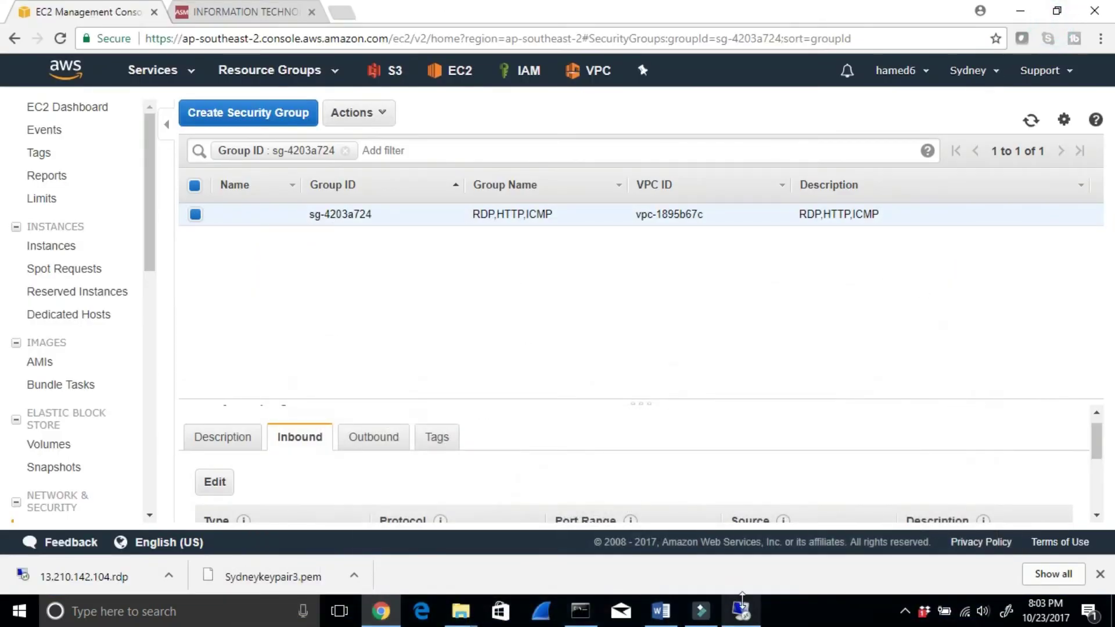
Check the continuous ping to 13.210.142.104 in the Command Prompt and minimize it.
mouse_move(727, 598)
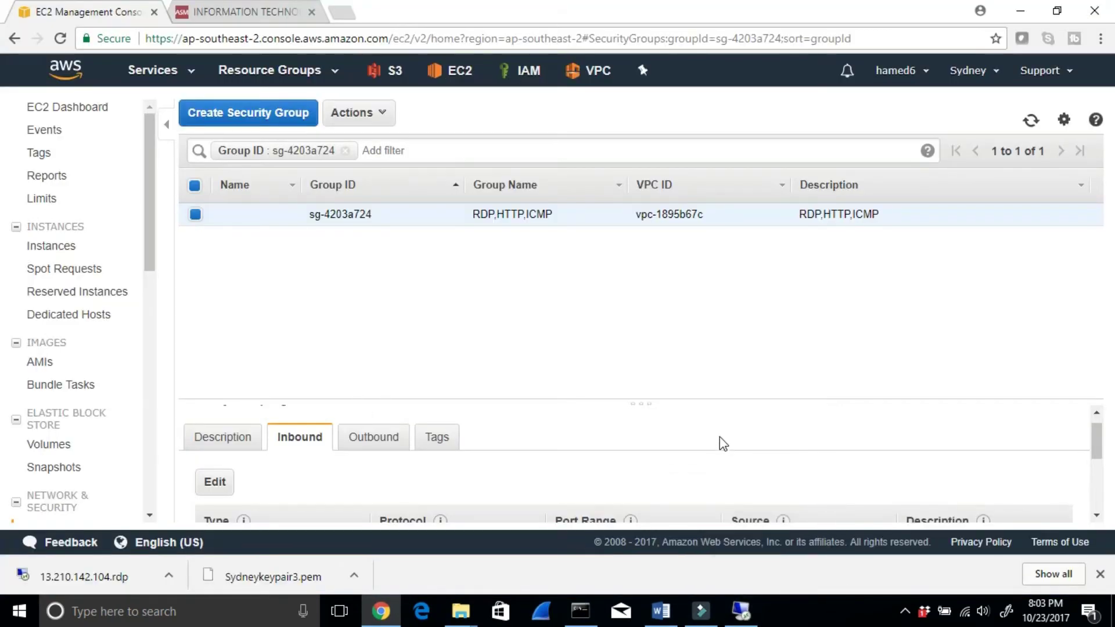
key("alt+Tab")
key("alt+Tab")
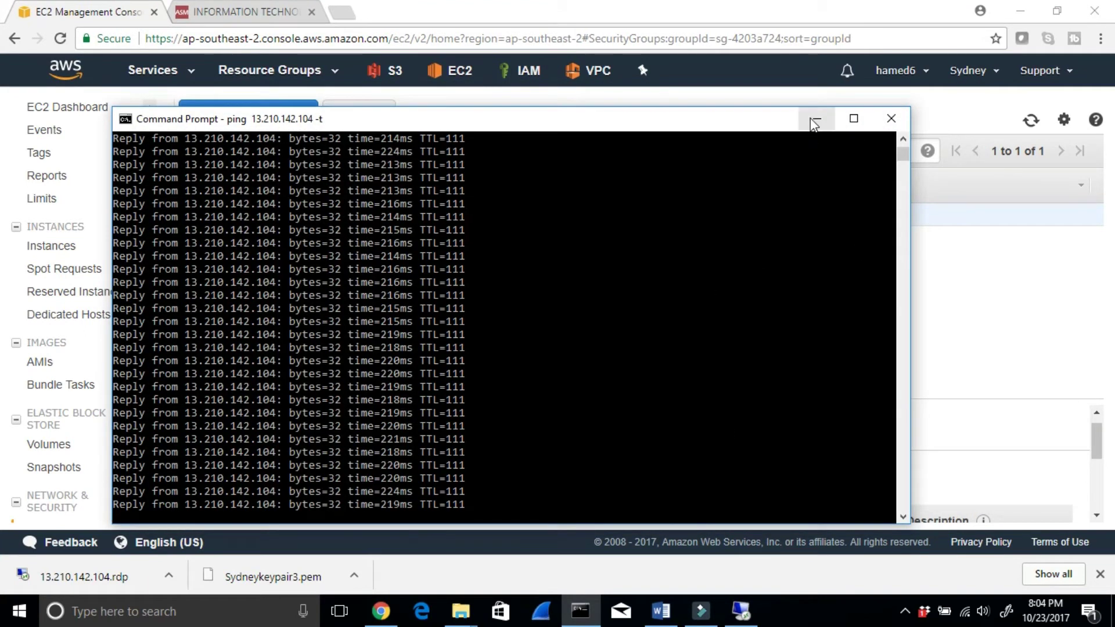
left_click(815, 120)
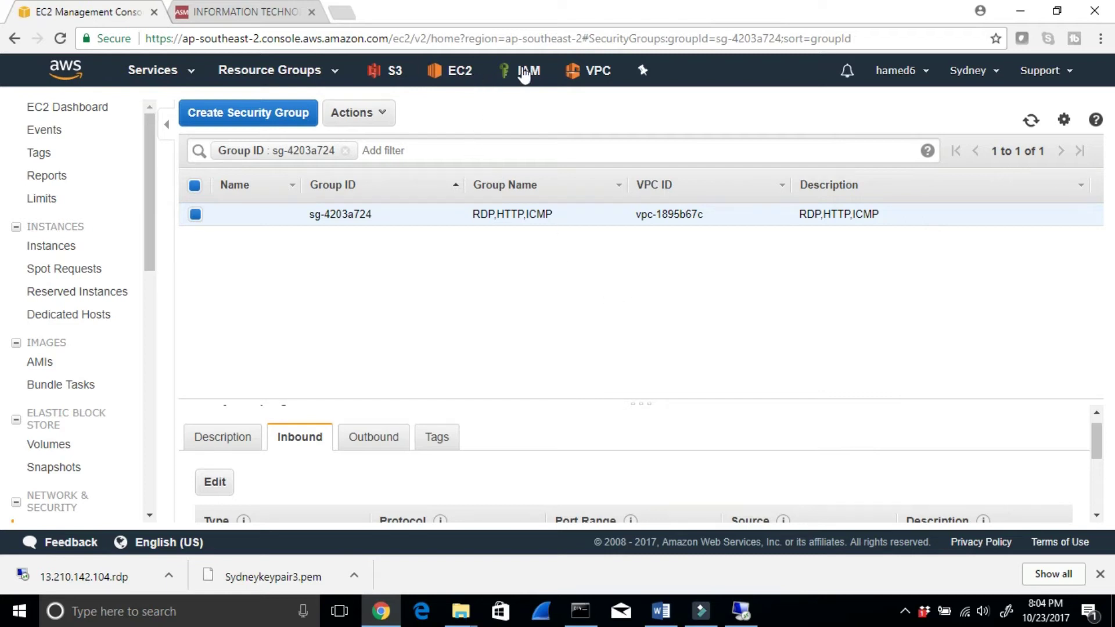
Go to the running EC2 instances and request the Windows password for connecting to EBSSydney1.
left_click(459, 76)
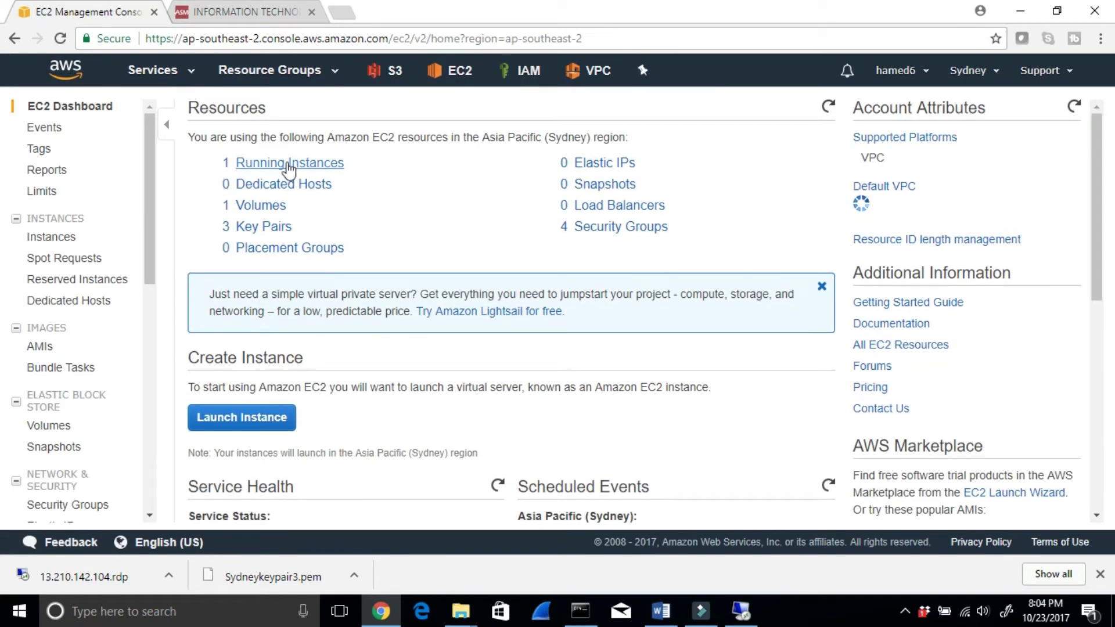
left_click(286, 166)
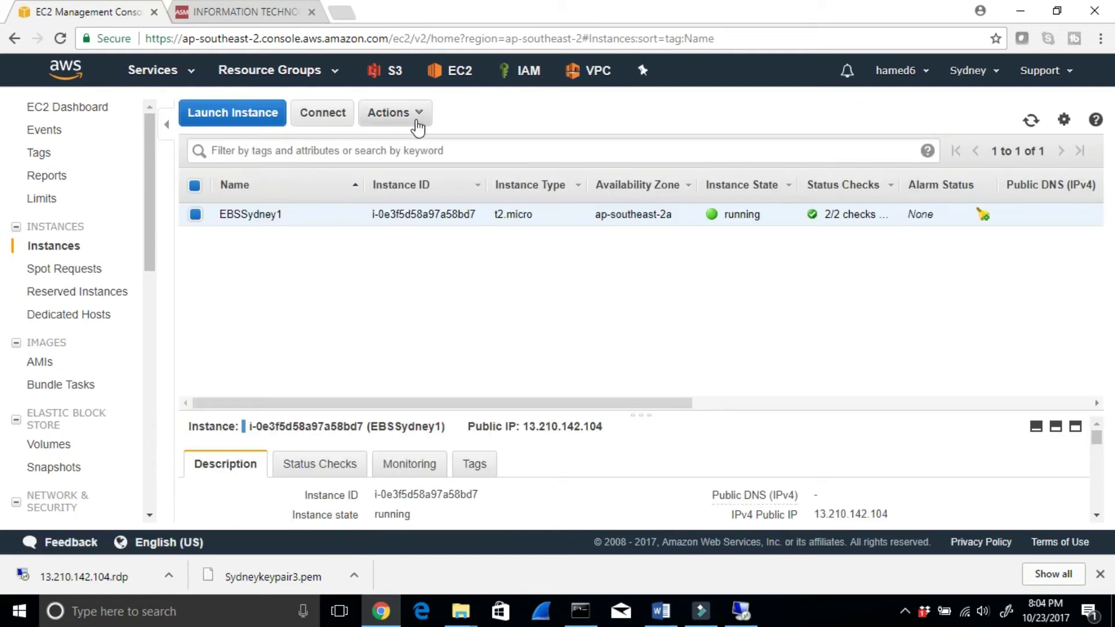
left_click(416, 119)
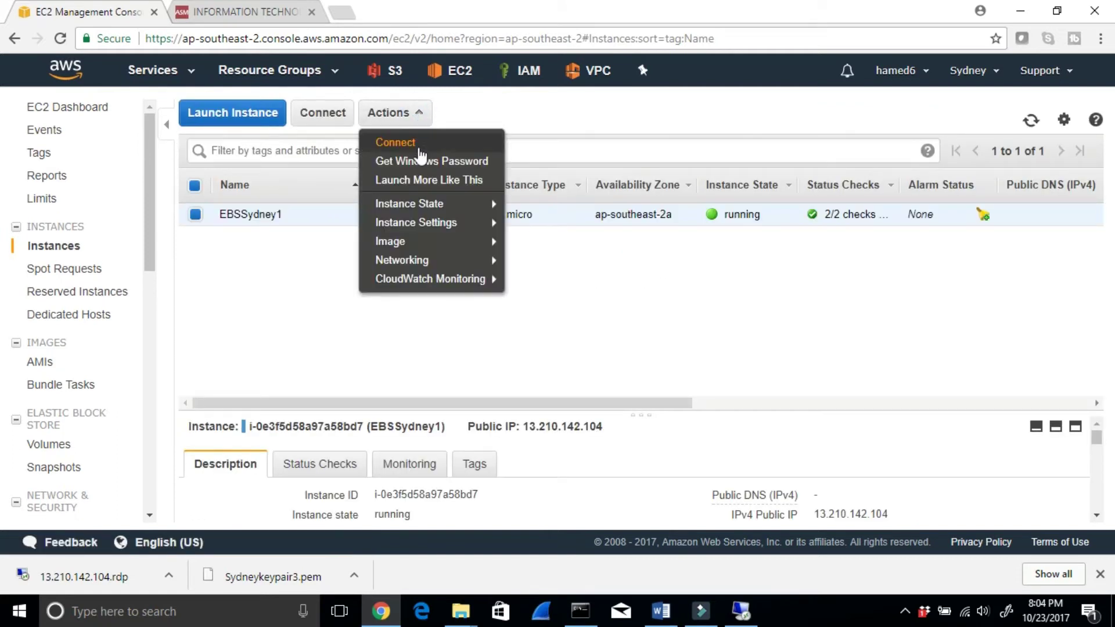
left_click(418, 145)
left_click(572, 347)
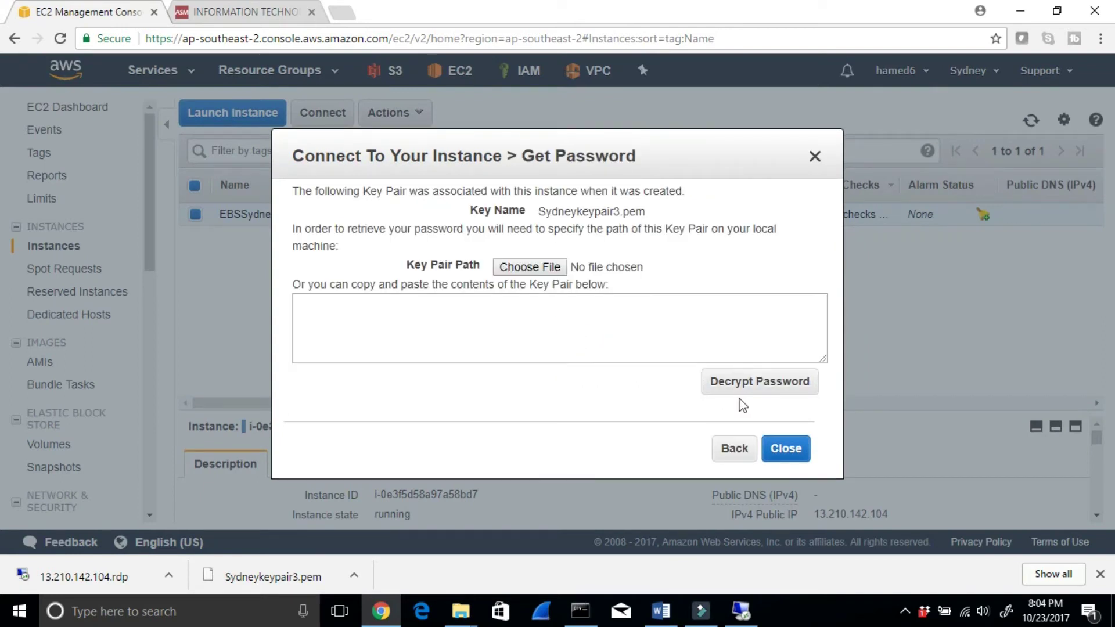
Decrypt the instance's Administrator password with Sydneykeypair3.pem, copy it, and close the connection details.
left_click(505, 272)
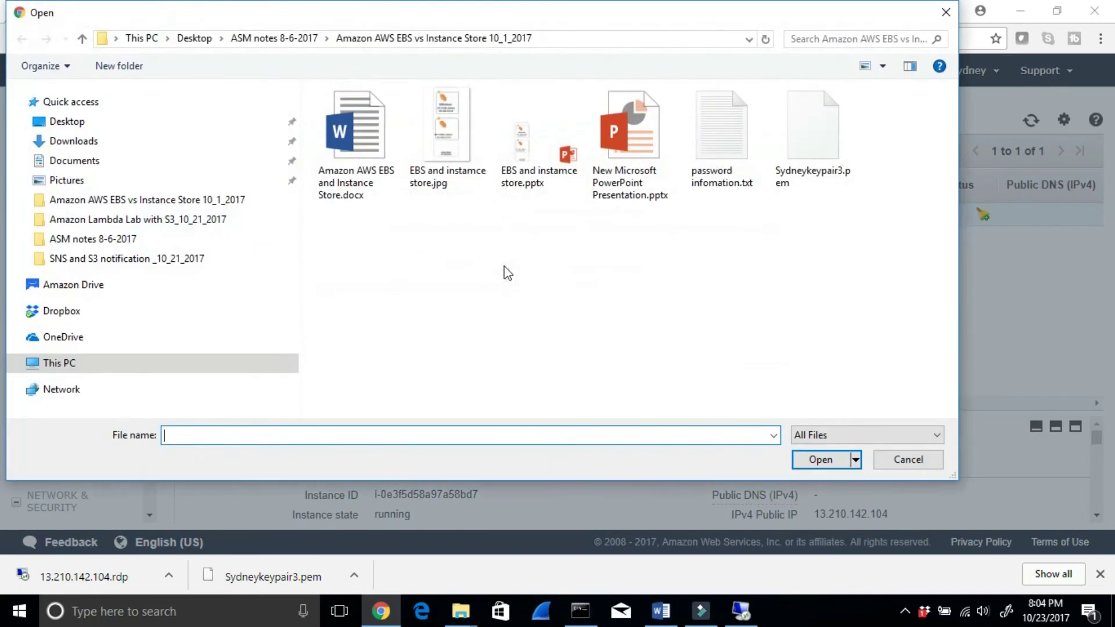
left_click(804, 178)
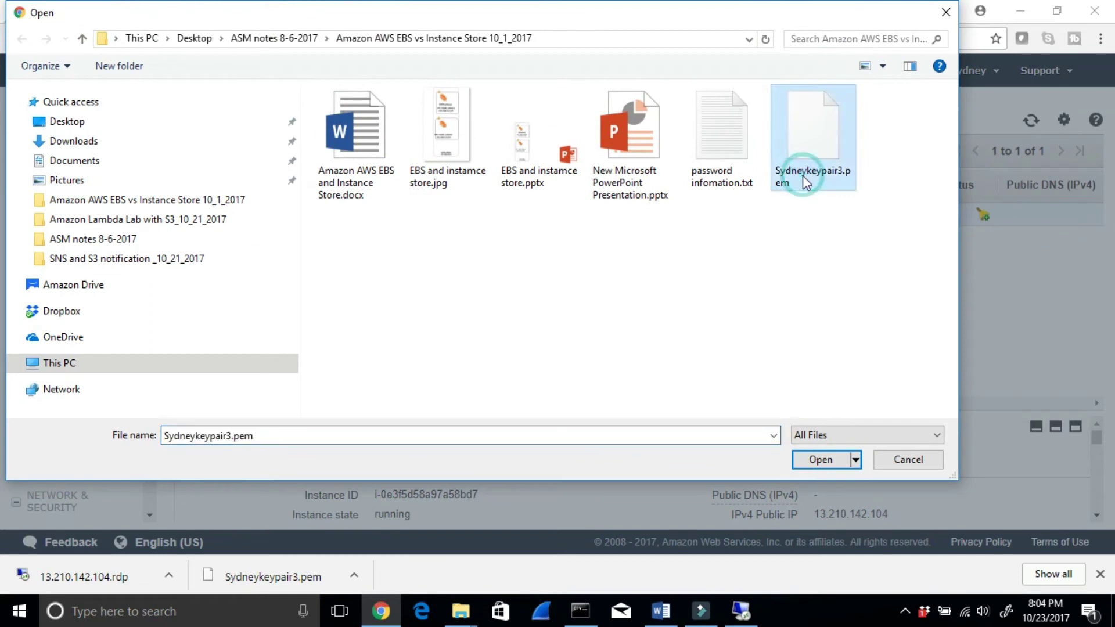
left_click(823, 461)
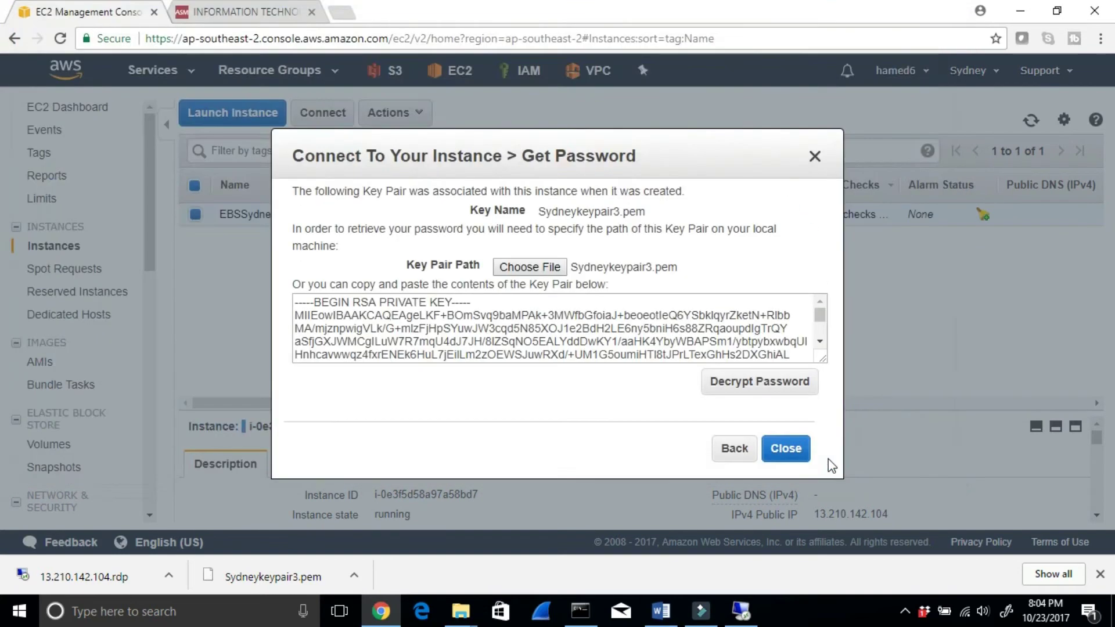
left_click(781, 384)
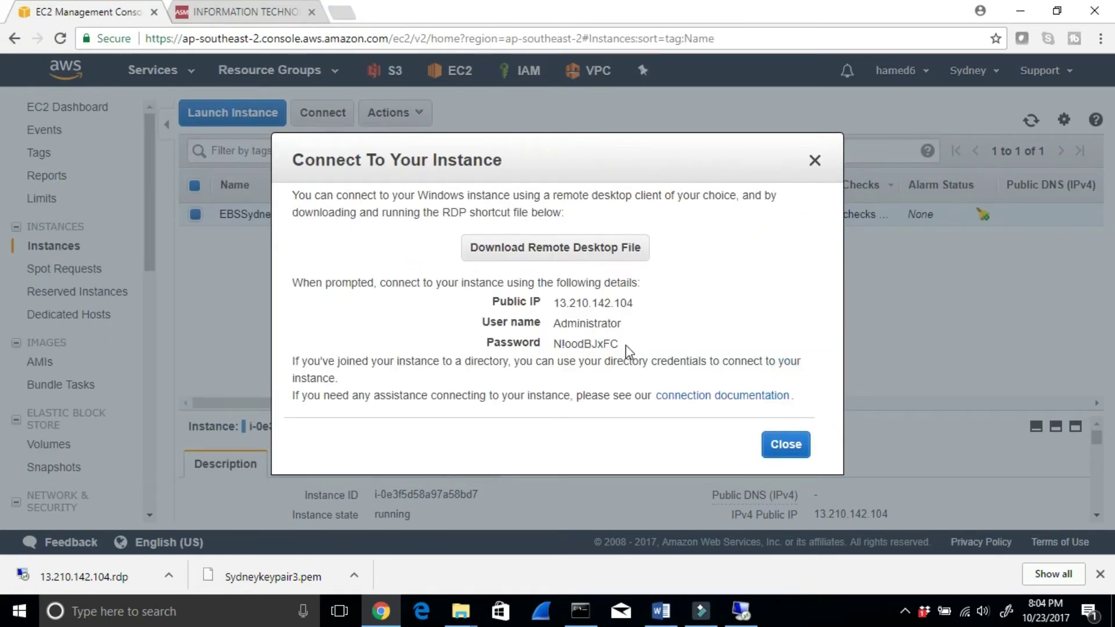
left_click_drag(619, 343, 555, 348)
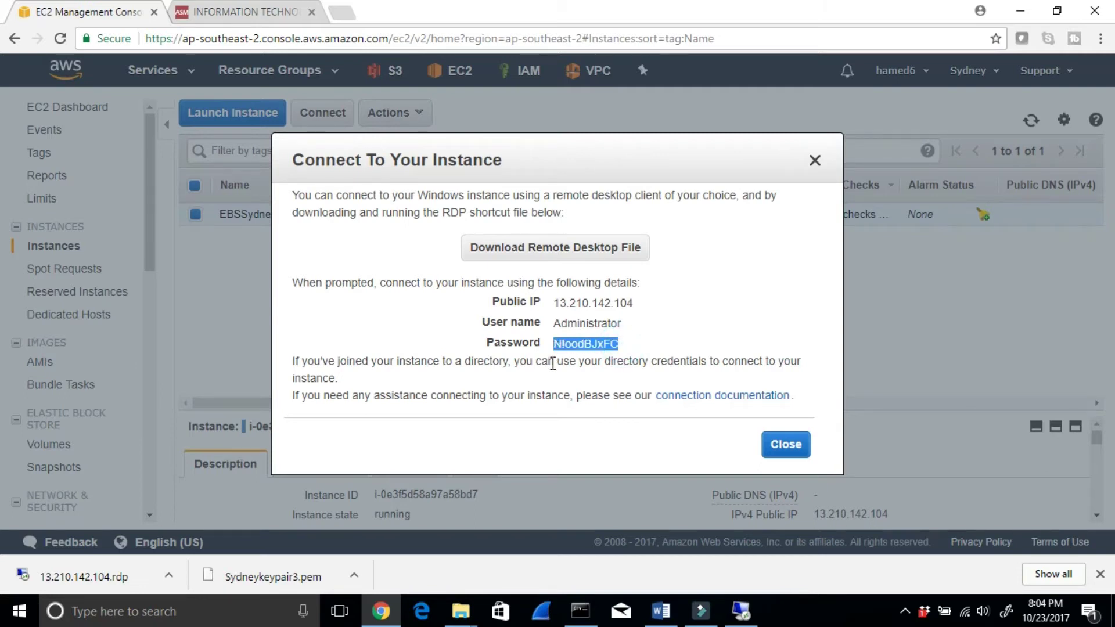
left_click(785, 445)
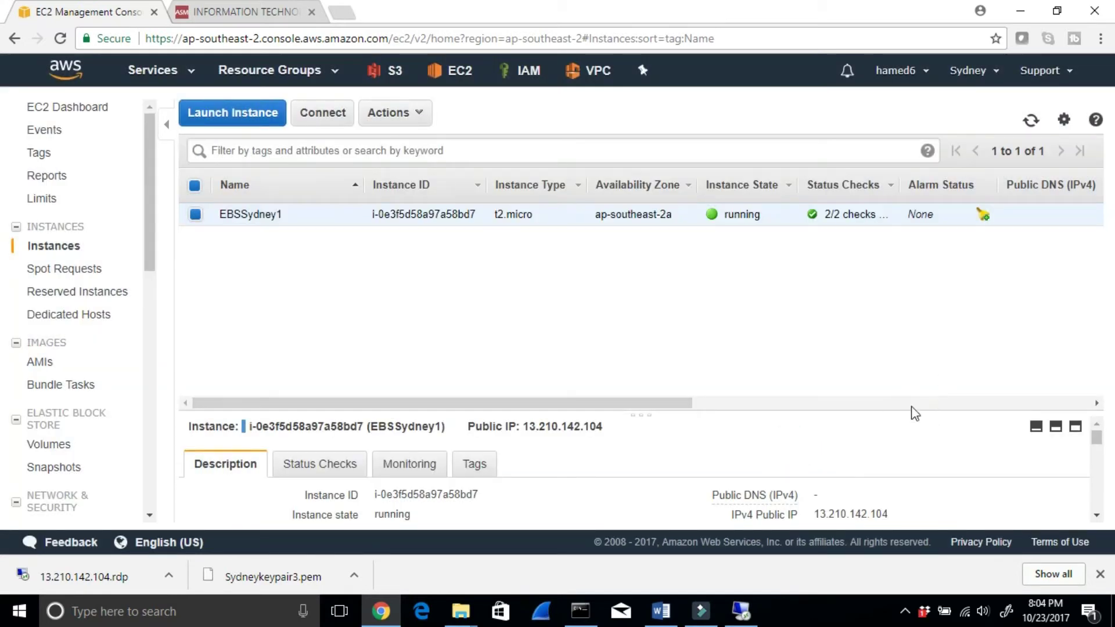
Connect to 13.210.142.104 over Remote Desktop with the pasted Administrator password, remembering the credentials and accepting the untrusted certificate.
mouse_move(741, 620)
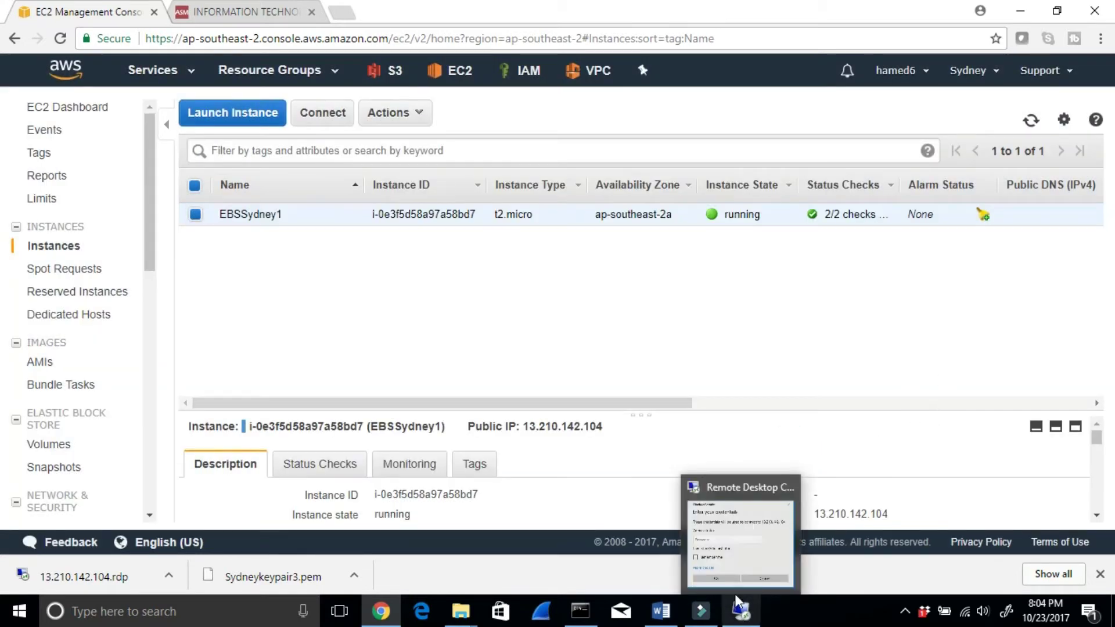
left_click(734, 562)
left_click(400, 346)
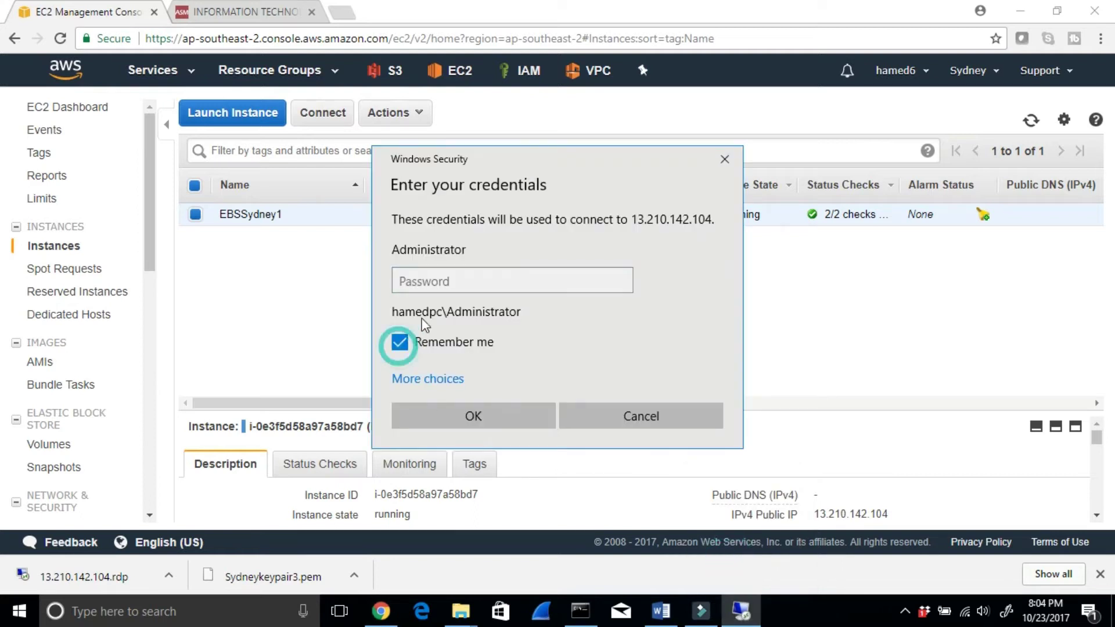
left_click(419, 281)
key("ctrl+v")
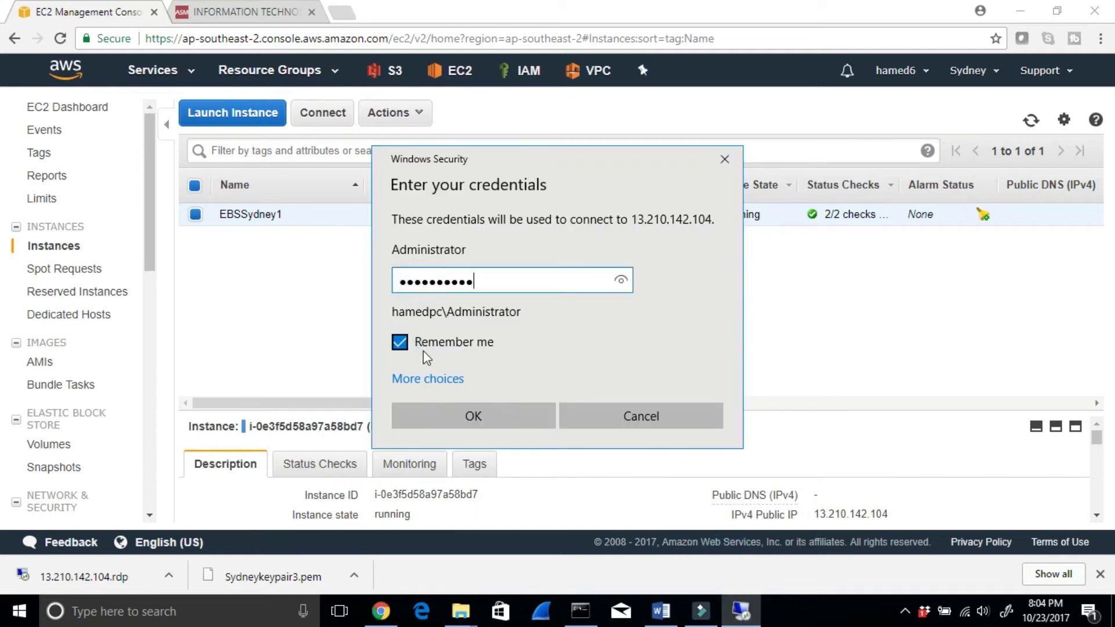
left_click_drag(621, 280, 621, 281)
left_click(526, 423)
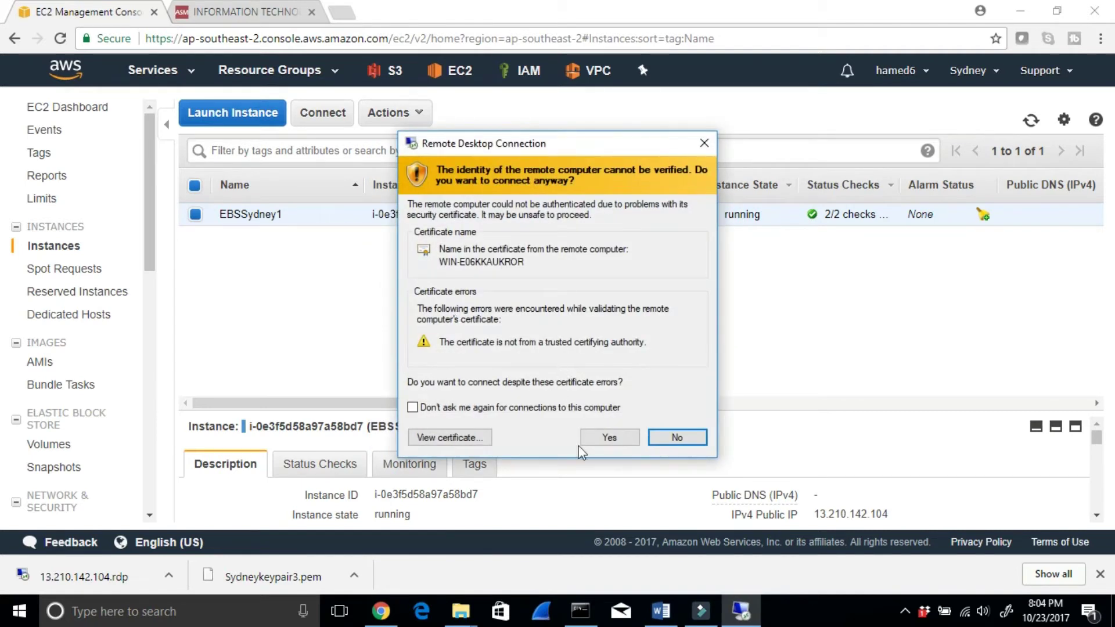
left_click(622, 442)
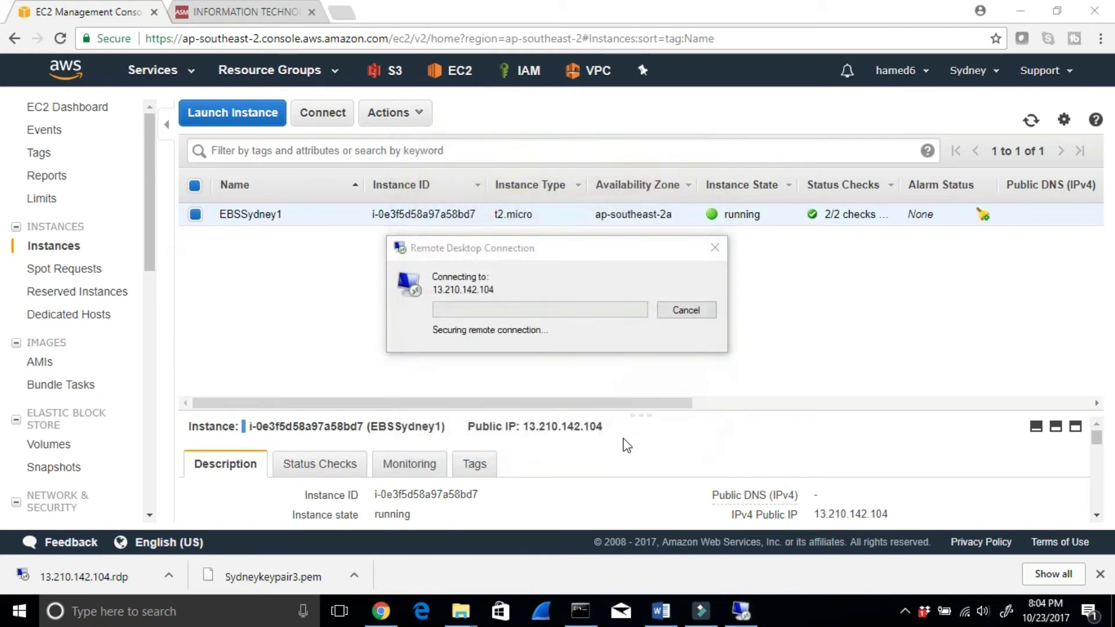
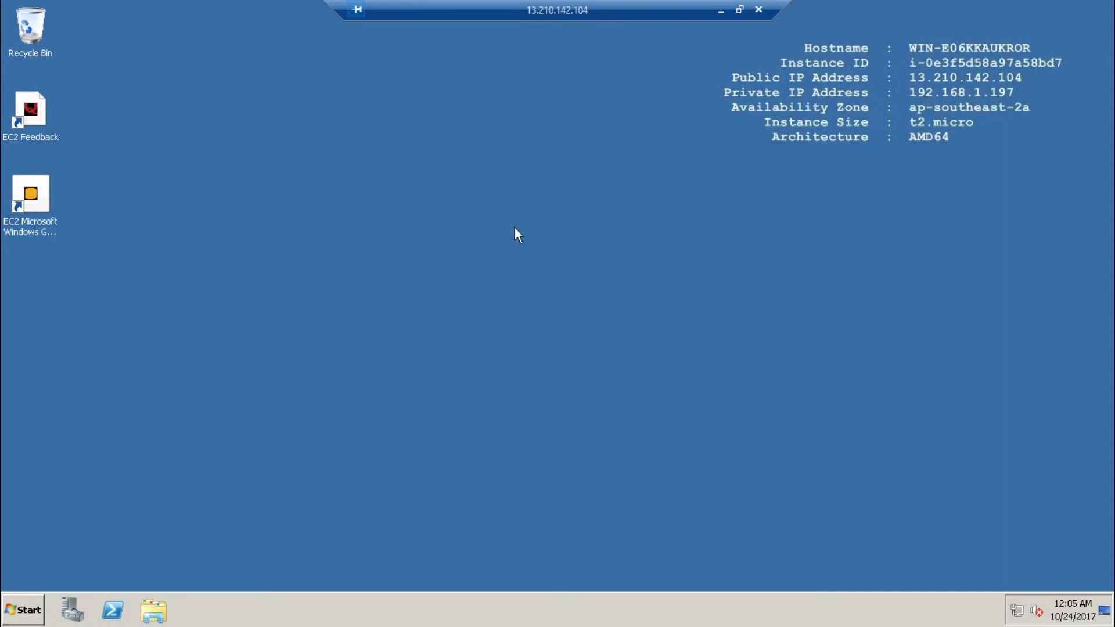
Open the remote server's System Properties at its computer name settings.
left_click(23, 609)
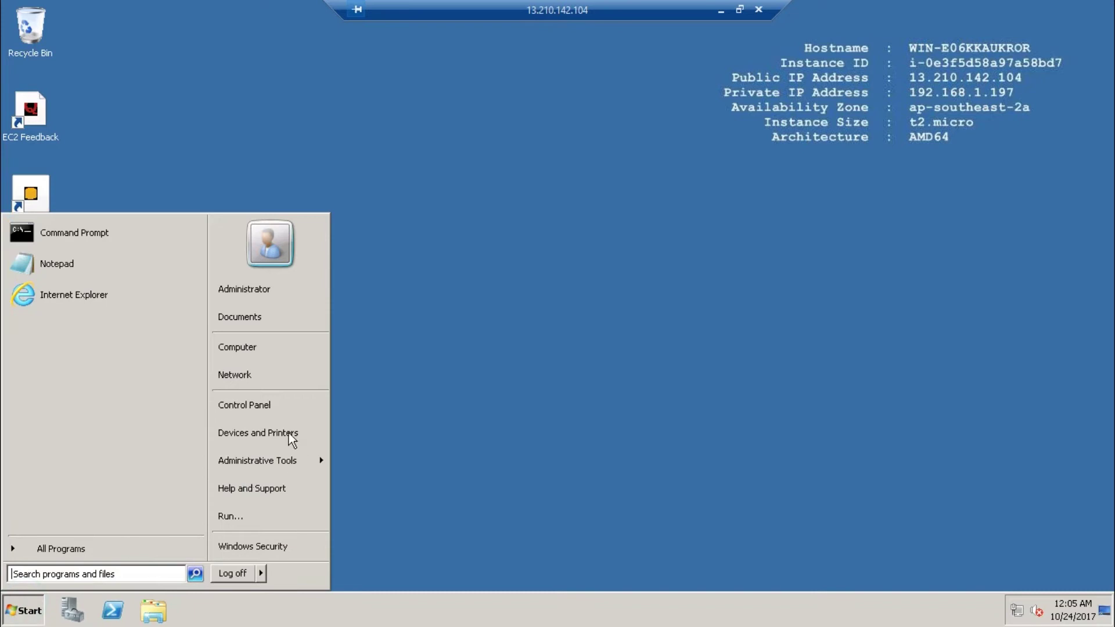
left_click(238, 348)
left_click(269, 464)
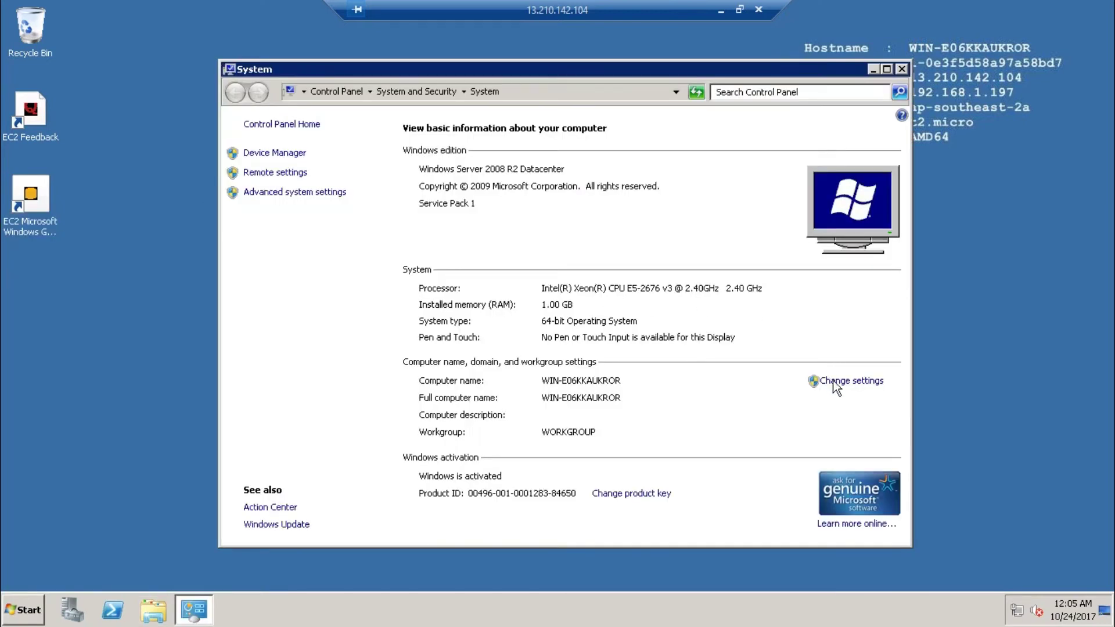
left_click(845, 384)
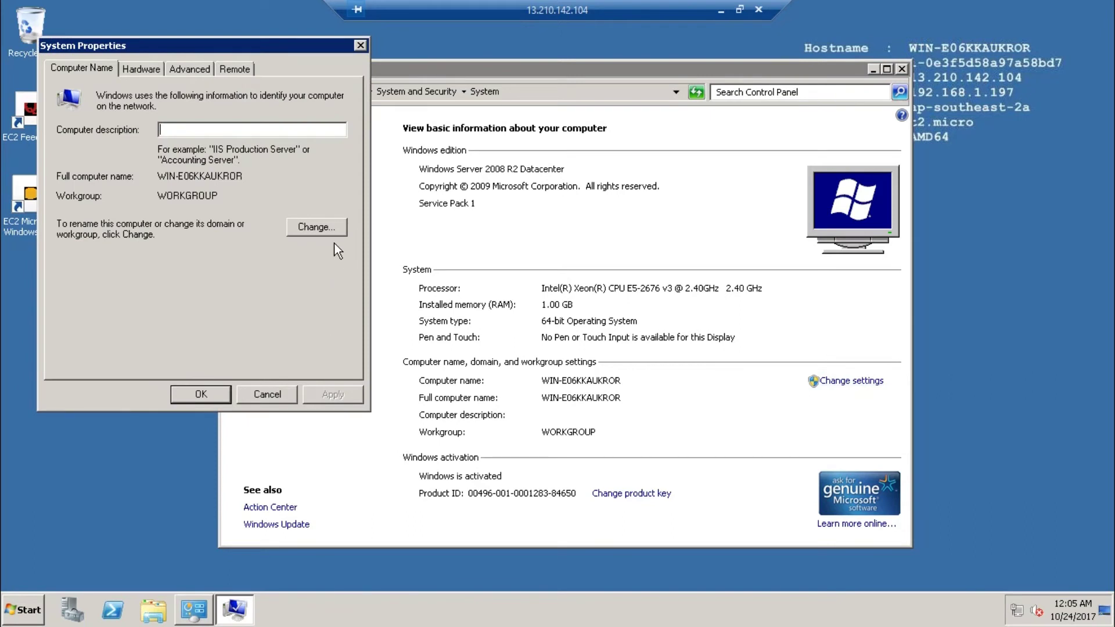
Rename the remote computer as EBSSydney1, keeping it in its workgroup.
left_click(326, 229)
double_click(177, 162)
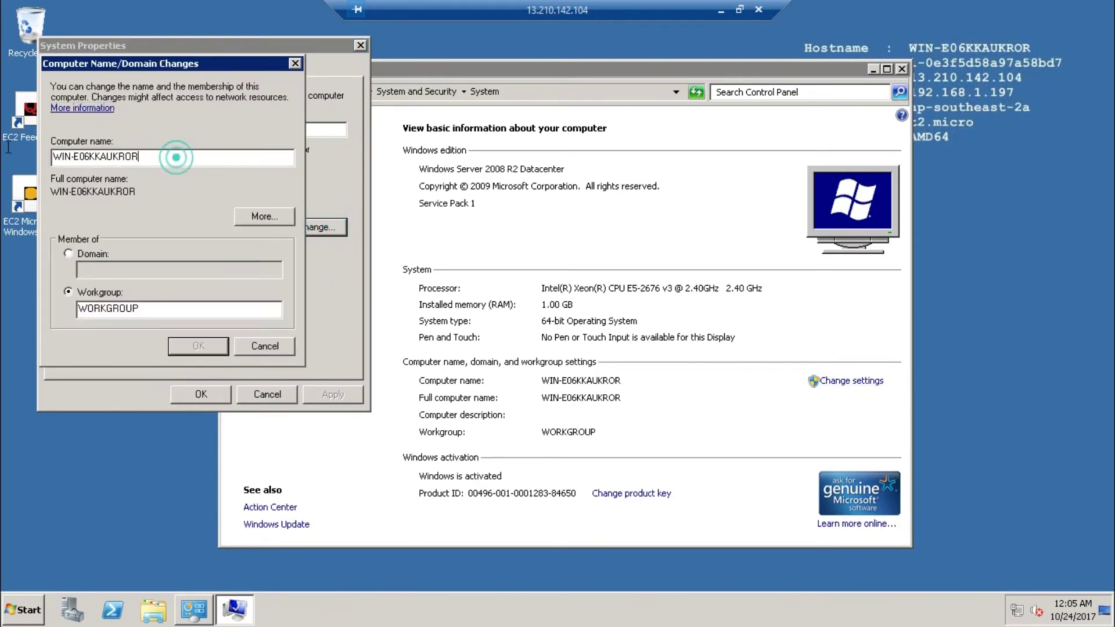
type("EBS")
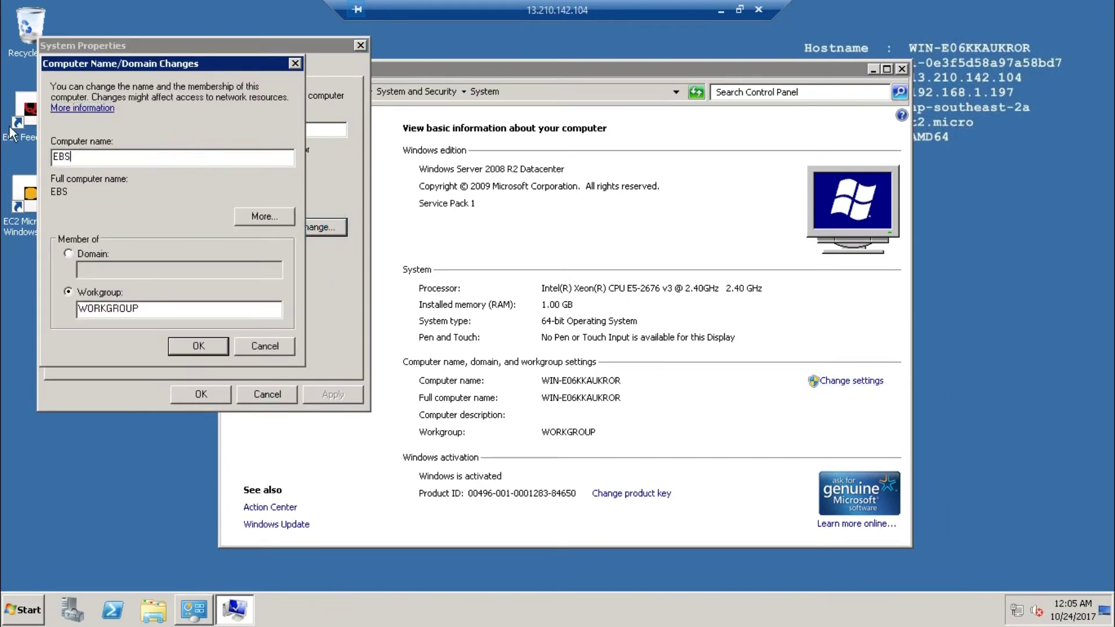
type("Syde")
type("n")
key("BackSpace")
key("BackSpace")
key("BackSpace")
type("dn")
key("BackSpace")
key("BackSpace")
type("1")
key("BackSpace")
type("ee")
left_click(196, 348)
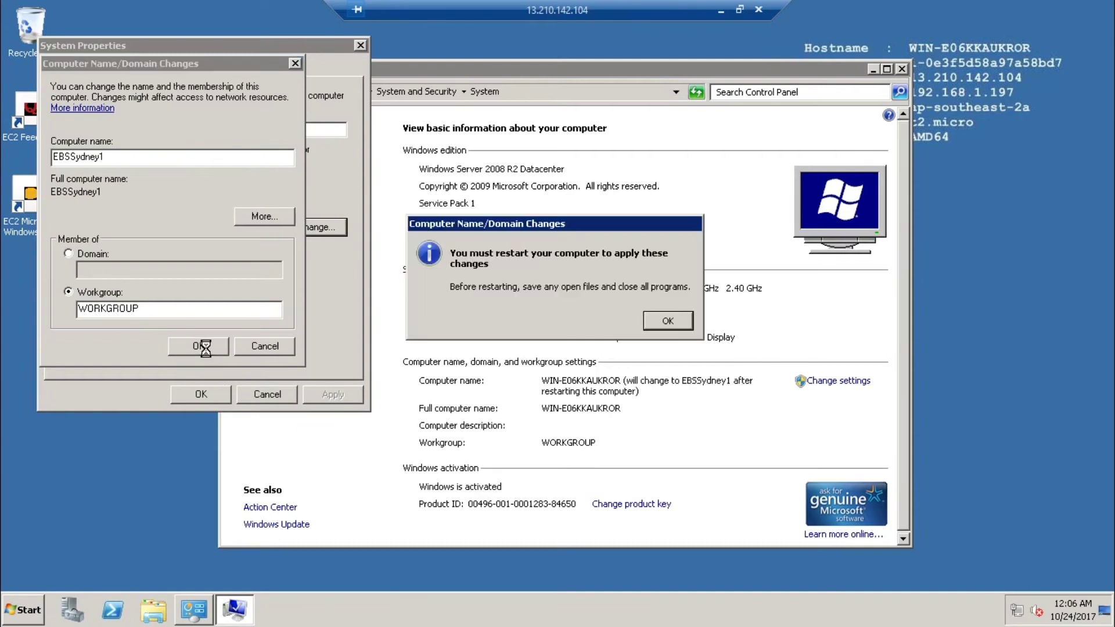
Acknowledge the restart requirement, close System Properties and restart the remote server.
left_click(667, 321)
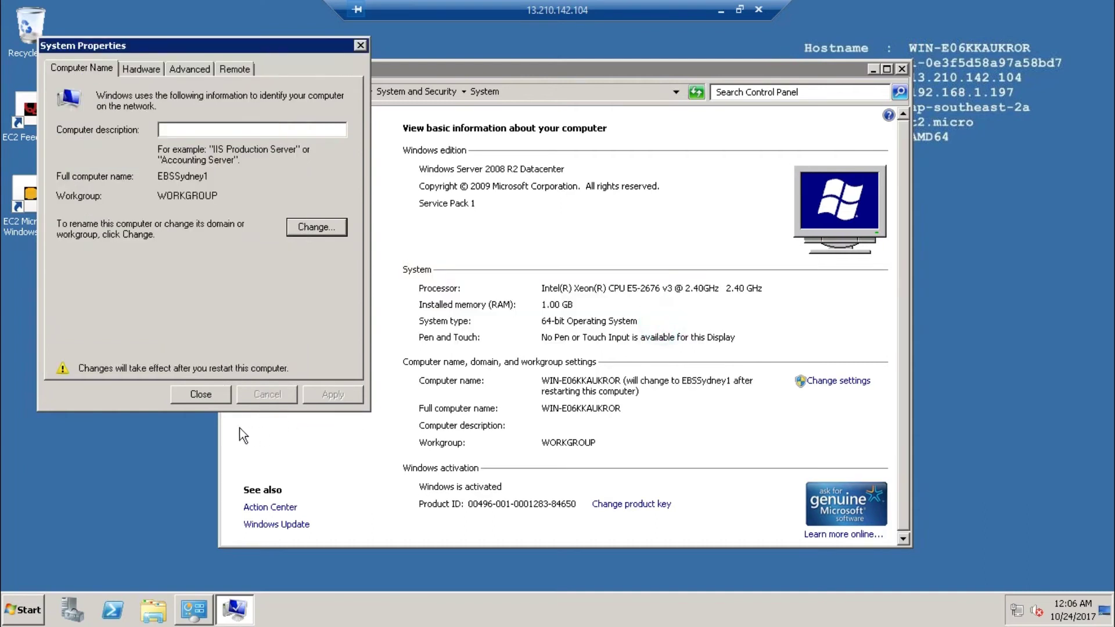
left_click(216, 394)
left_click(568, 318)
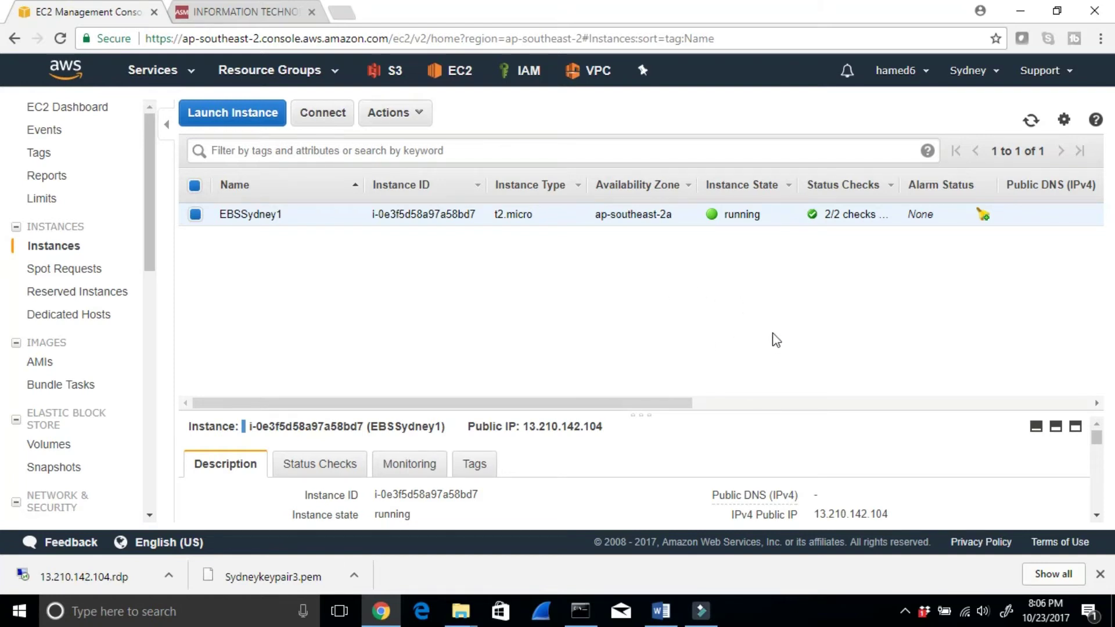
Switch to Word and review Steps 3 to 5 of the lab notes, covering the web server, homepage test and EBS snapshot.
left_click(660, 611)
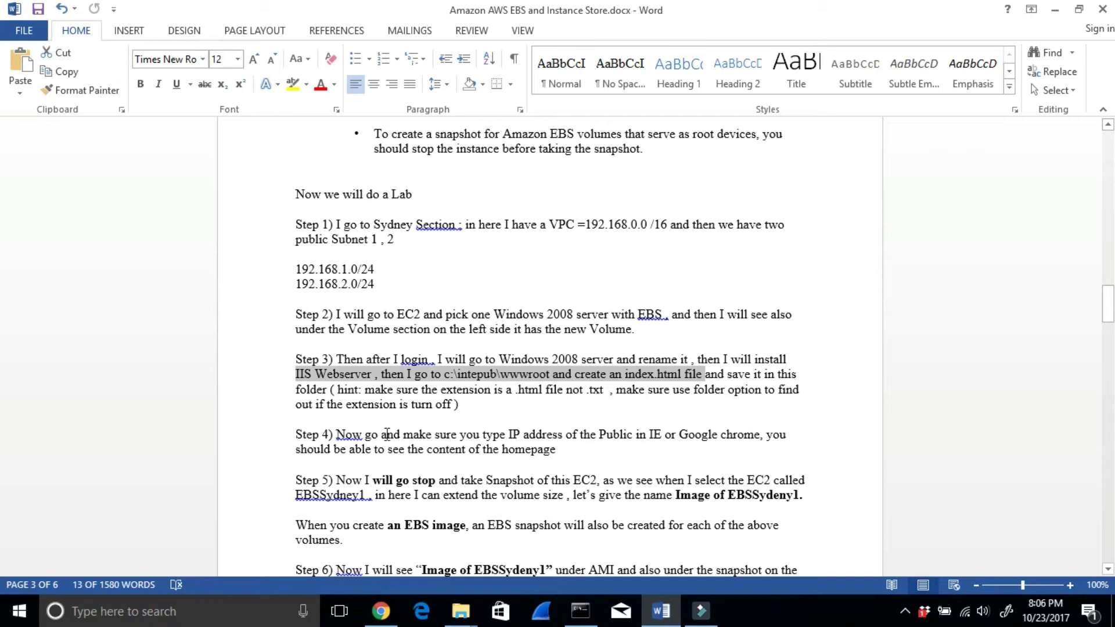
left_click_drag(364, 434, 601, 445)
left_click_drag(430, 359, 522, 404)
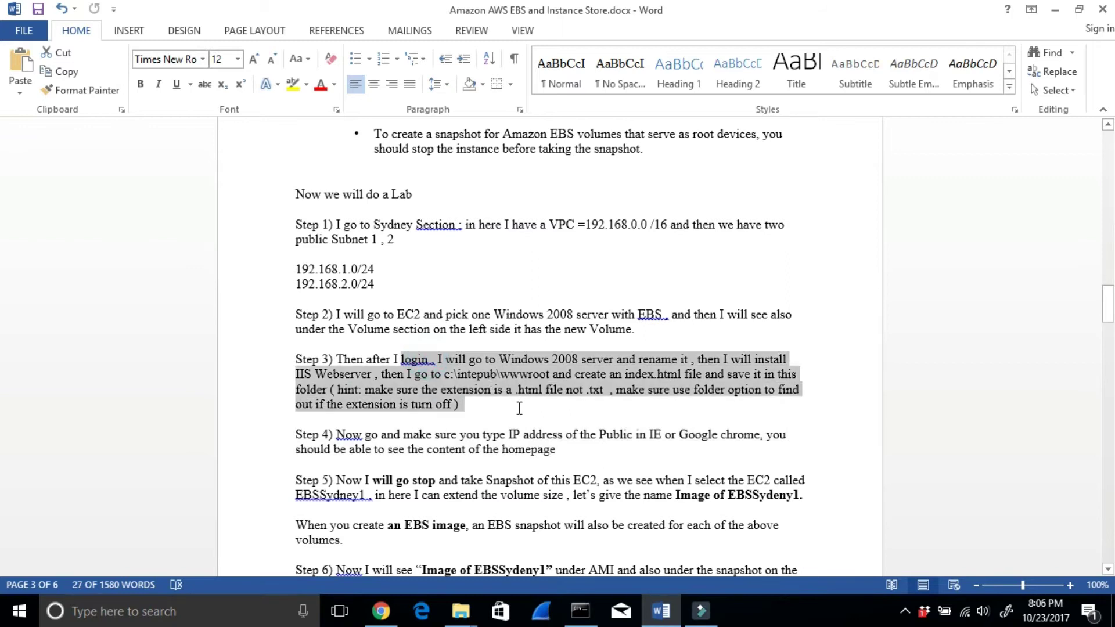
left_click_drag(354, 480, 826, 480)
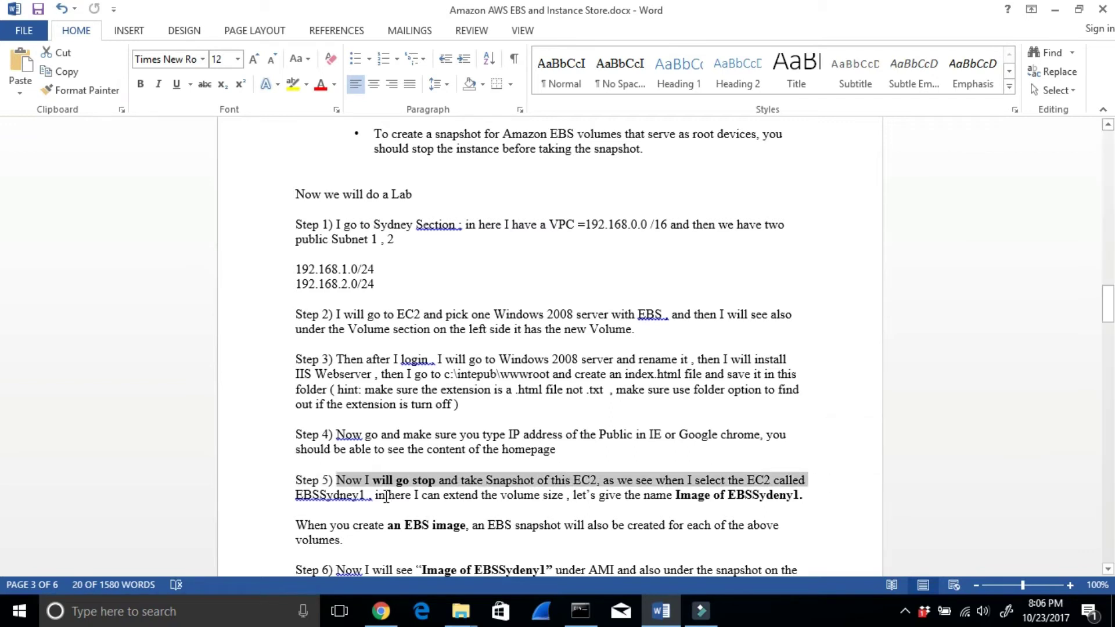
left_click_drag(387, 497, 543, 498)
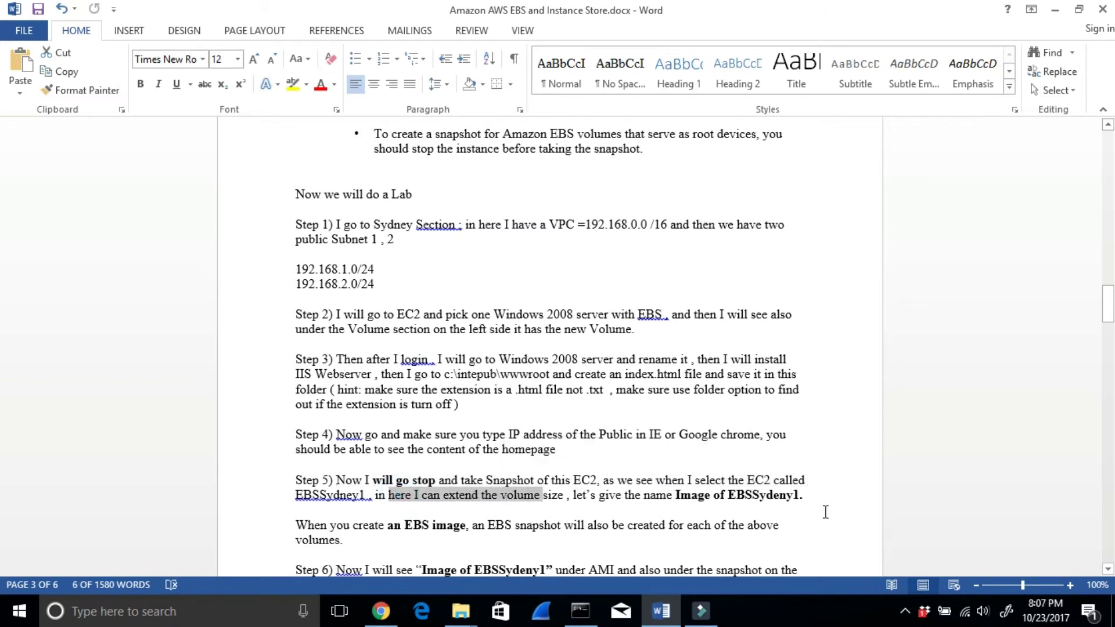
Review the lab note about creating an EBS image and its volume snapshots, and minimize the Word document.
scroll(823, 511, "down", 1)
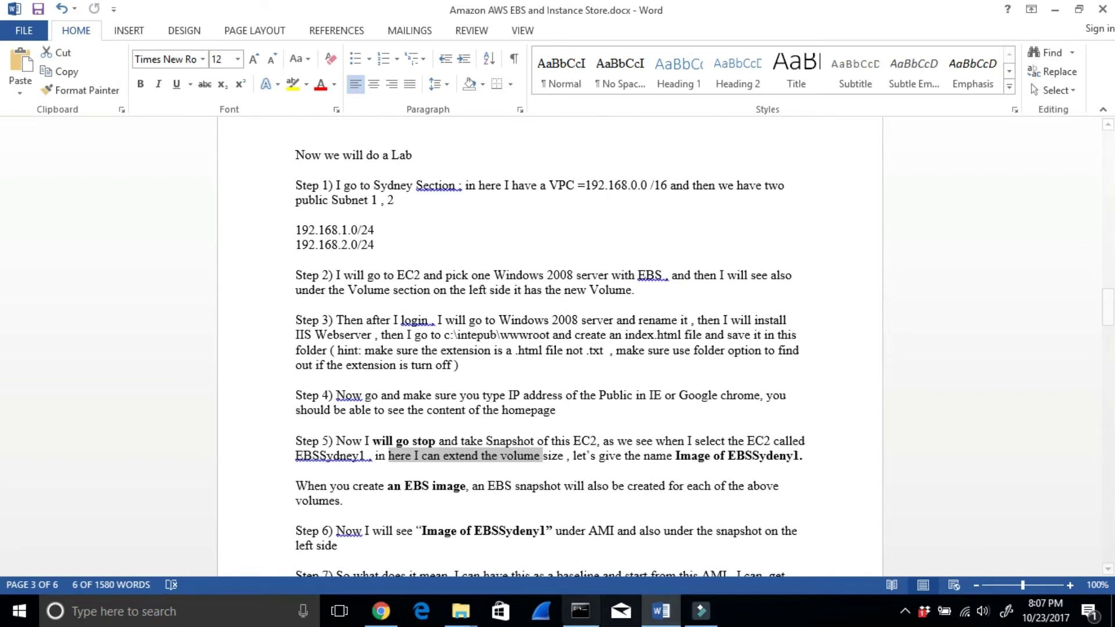
left_click_drag(353, 482, 801, 500)
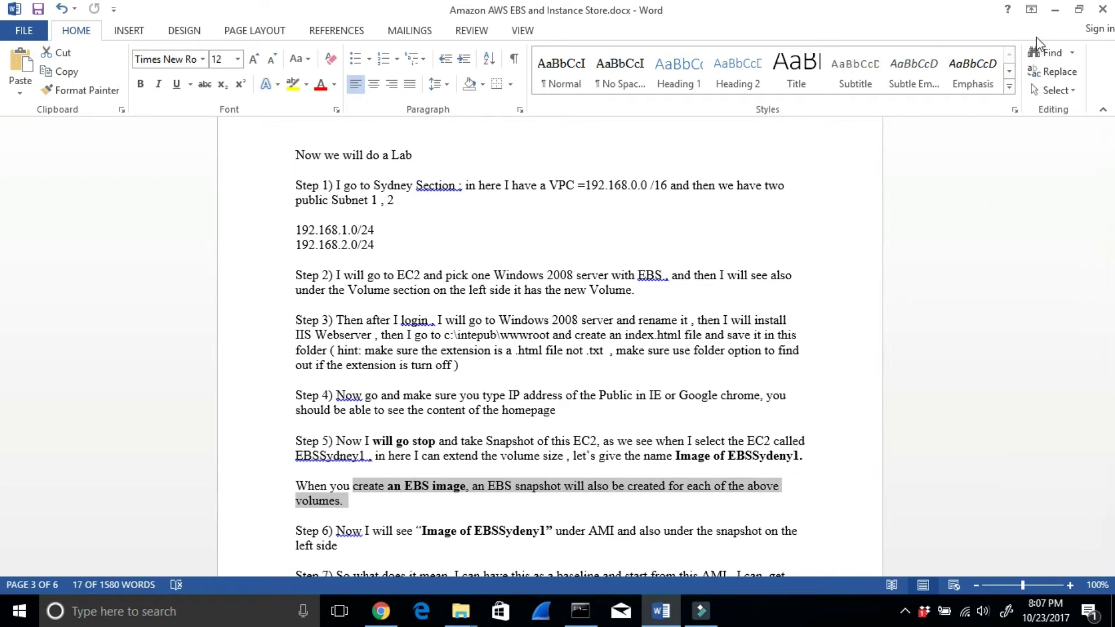
left_click(1058, 14)
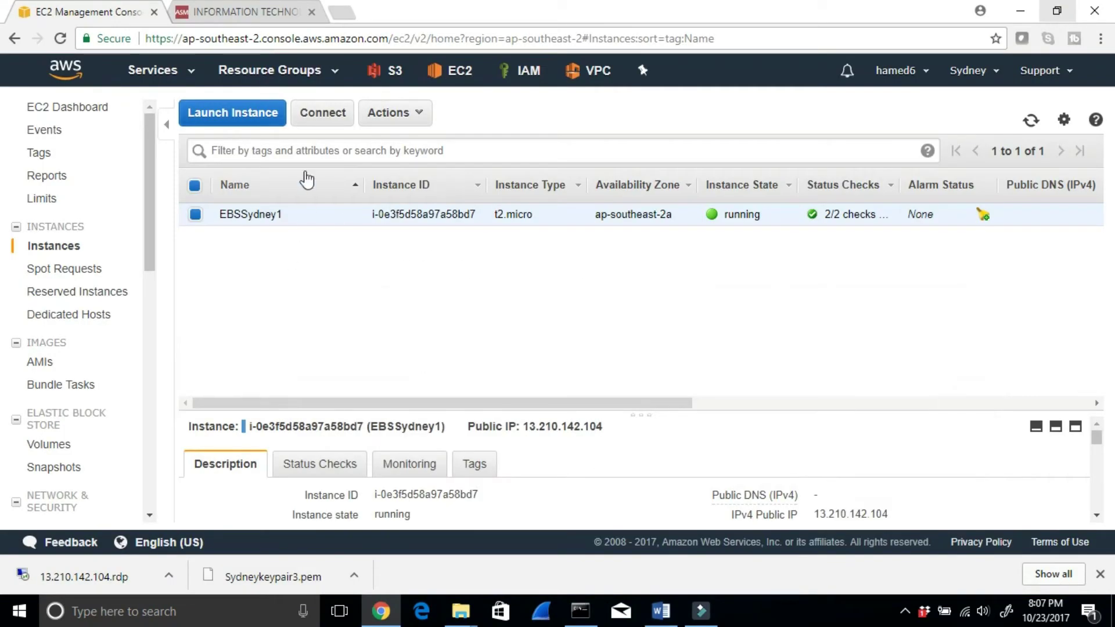
View the instance's connection details and check the continuous ping to 13.210.142.104 in Command Prompt.
left_click(311, 113)
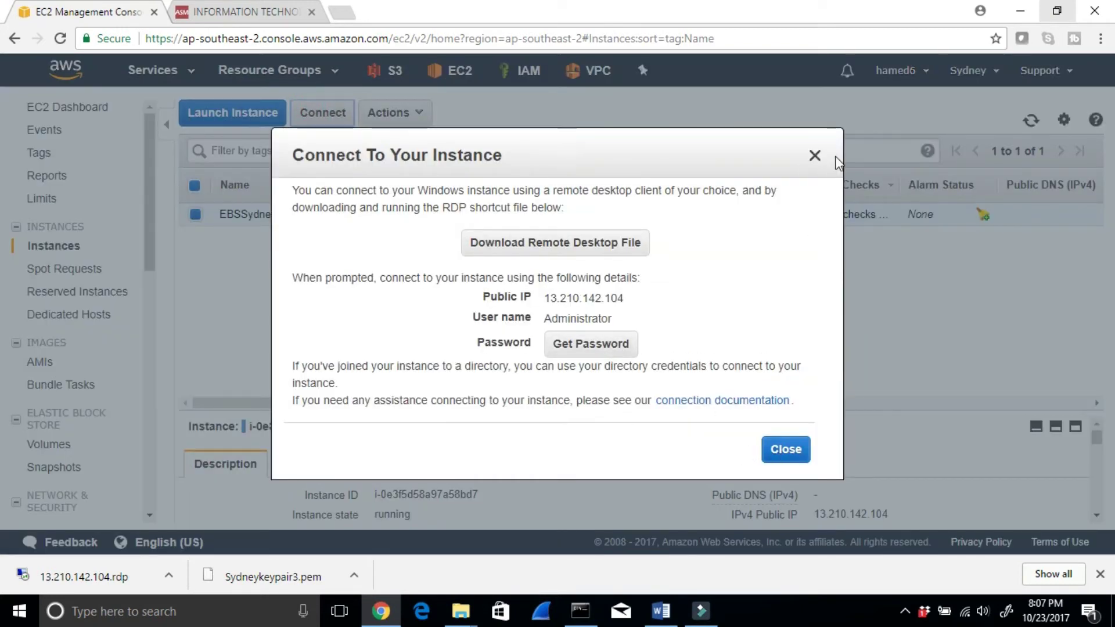
left_click(814, 155)
left_click(56, 574)
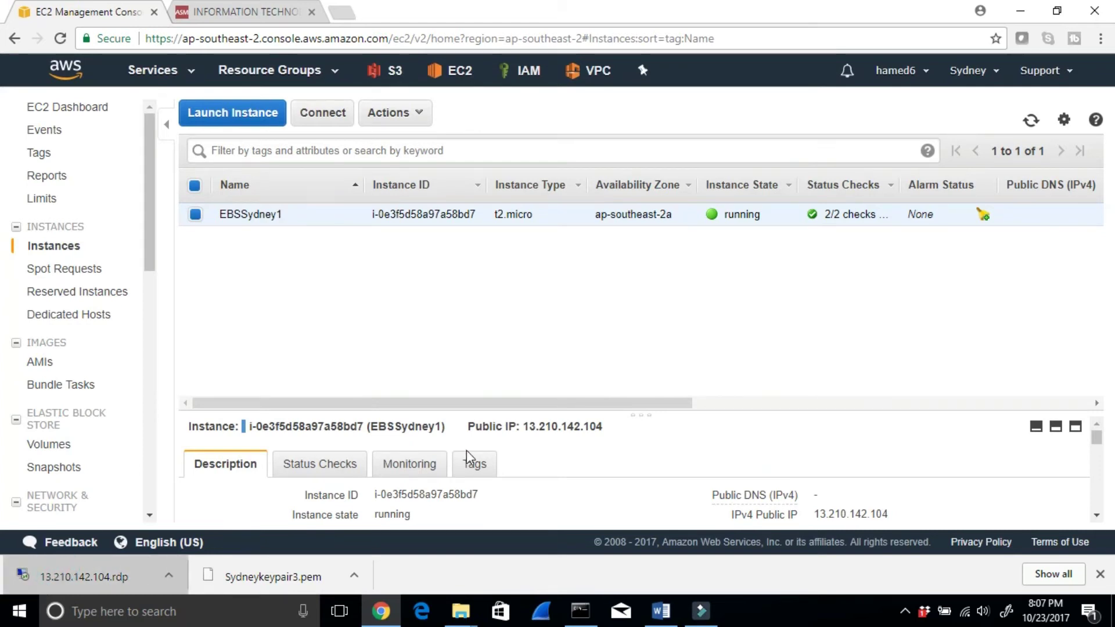
left_click(581, 612)
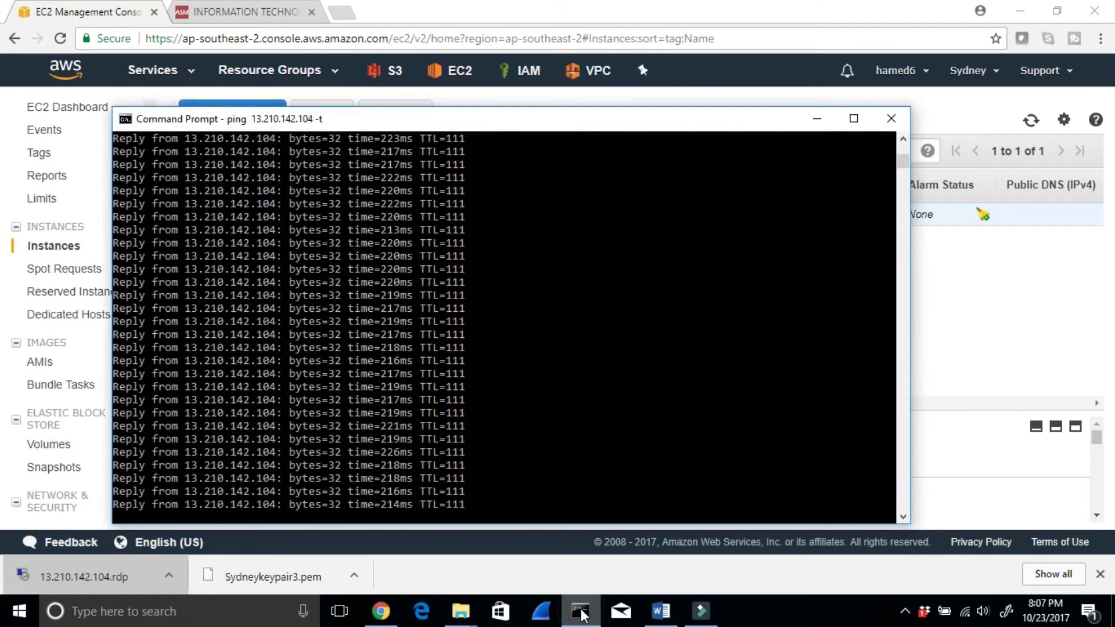
left_click(817, 117)
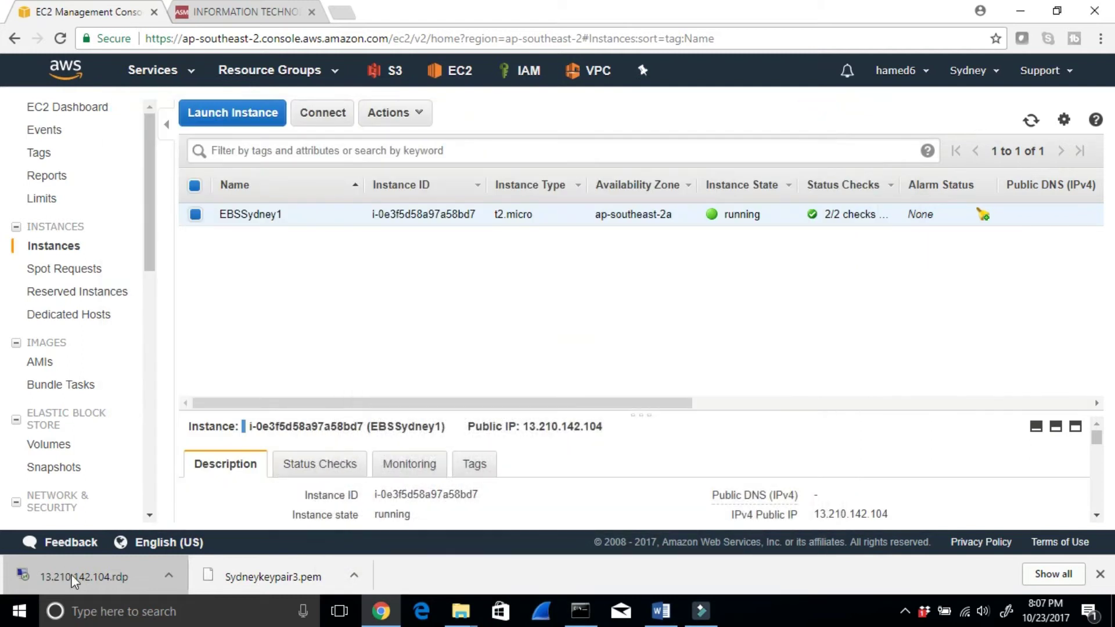
Reconnect to the remote server with the downloaded 13.210.142.104.rdp file, accepting the unknown publisher and the untrusted certificate.
left_click(86, 576)
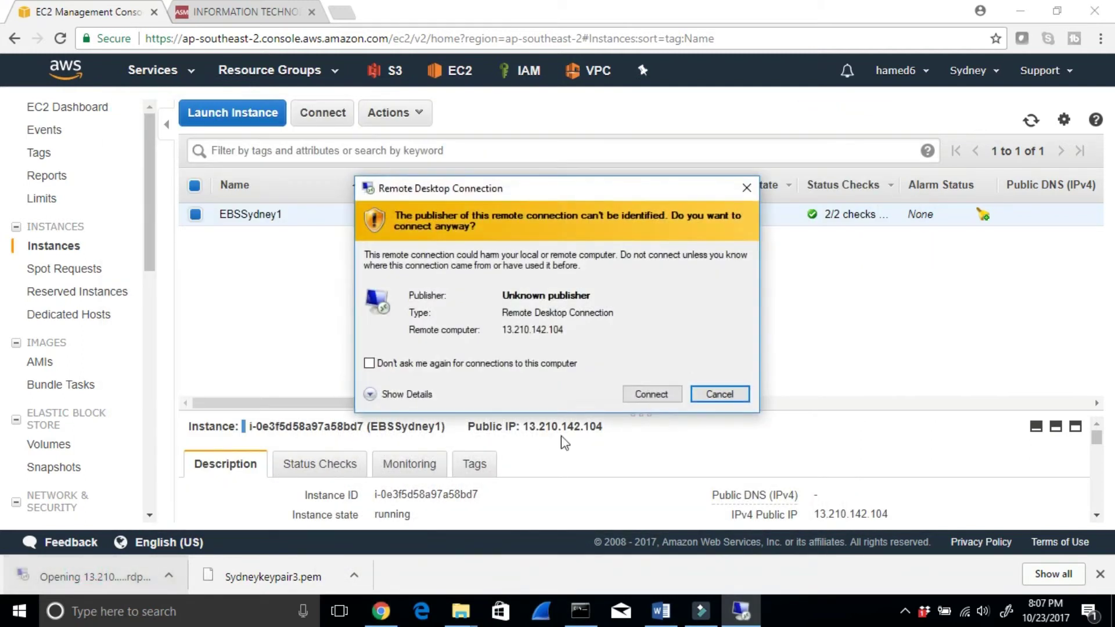
left_click(653, 395)
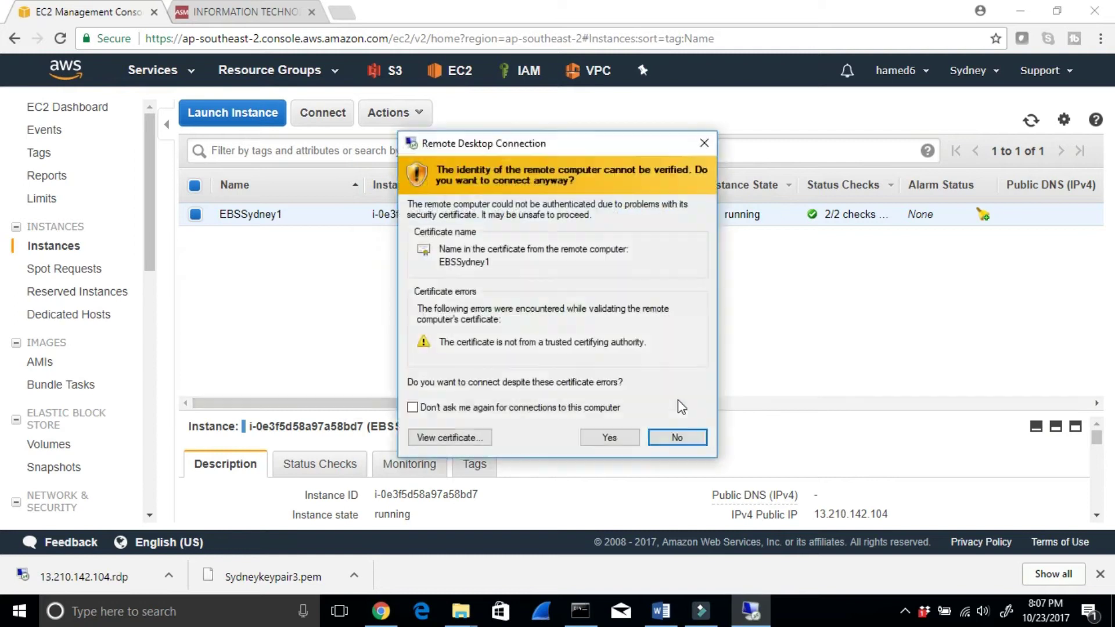
left_click(604, 437)
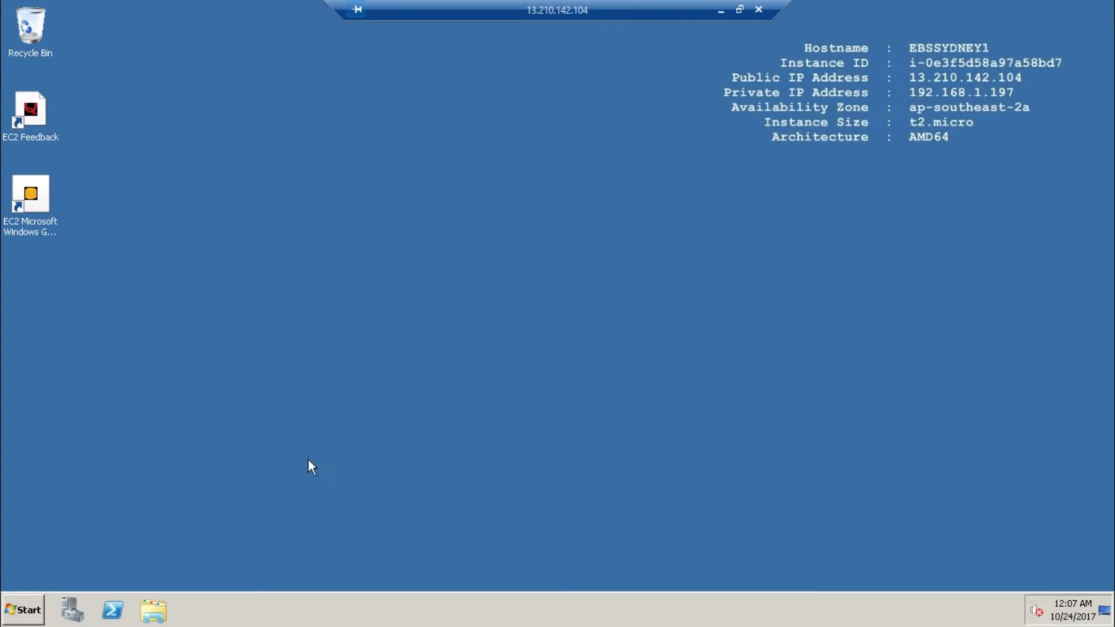
In the remote Server Manager, turn off Internet Explorer Enhanced Security Configuration for both Administrators and Users.
left_click(70, 612)
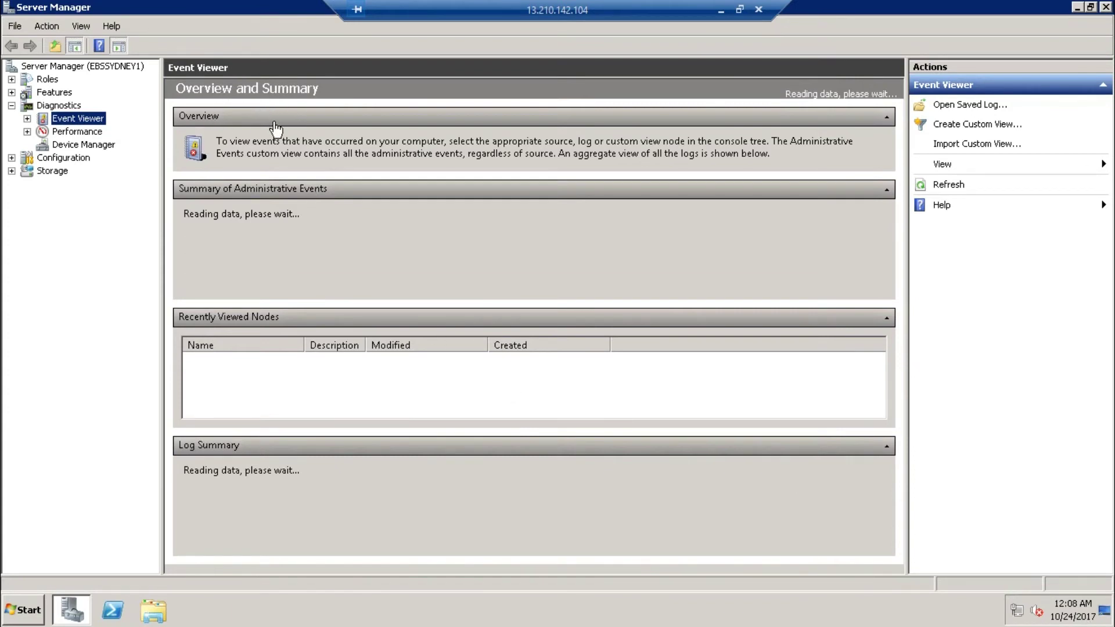
left_click(45, 67)
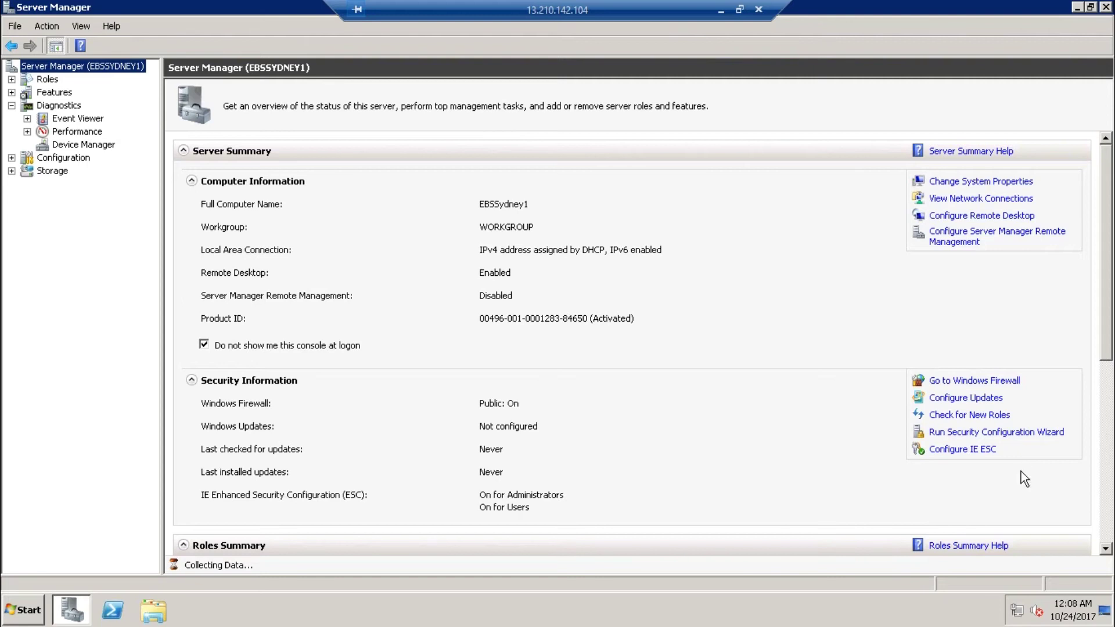
left_click(981, 451)
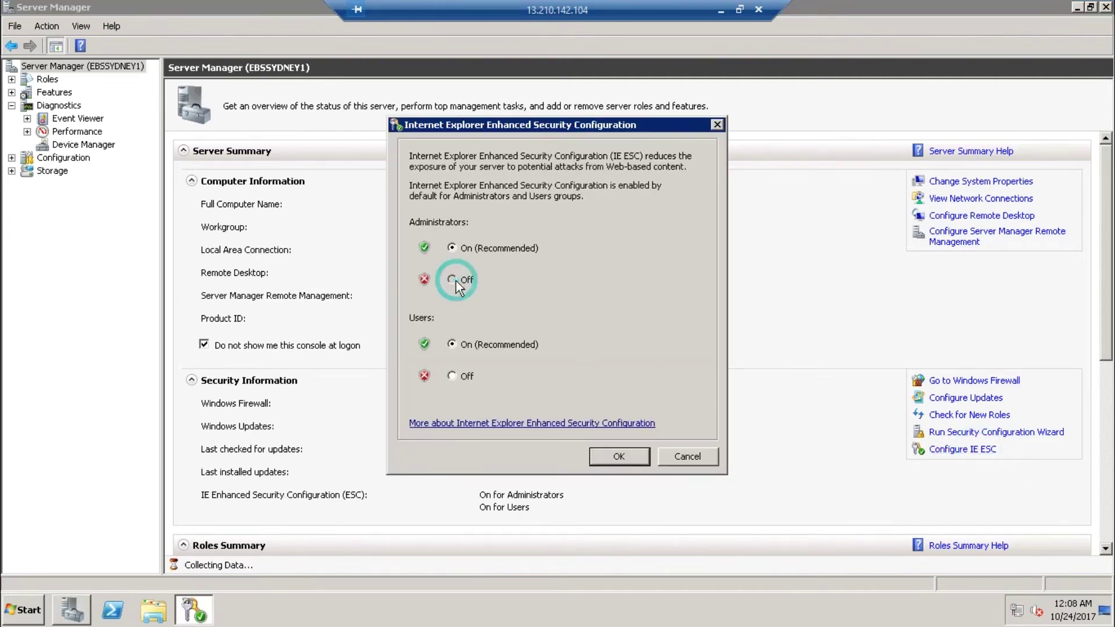
left_click(452, 376)
left_click(599, 451)
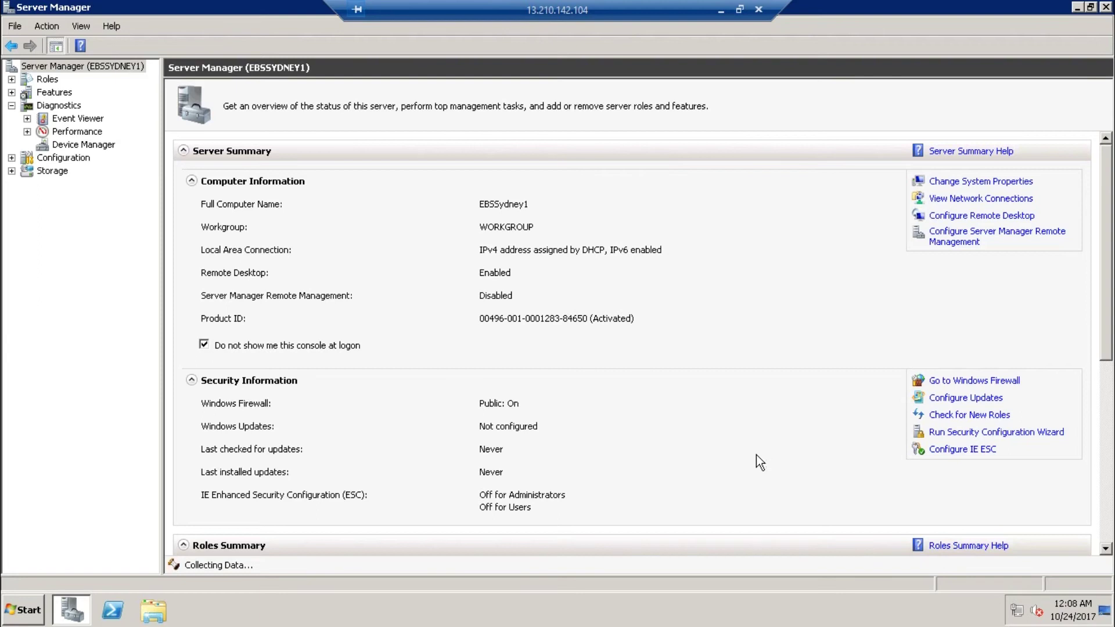
Start the Add Roles Wizard on the remote server and select the Web Server (IIS) role.
left_click(43, 81)
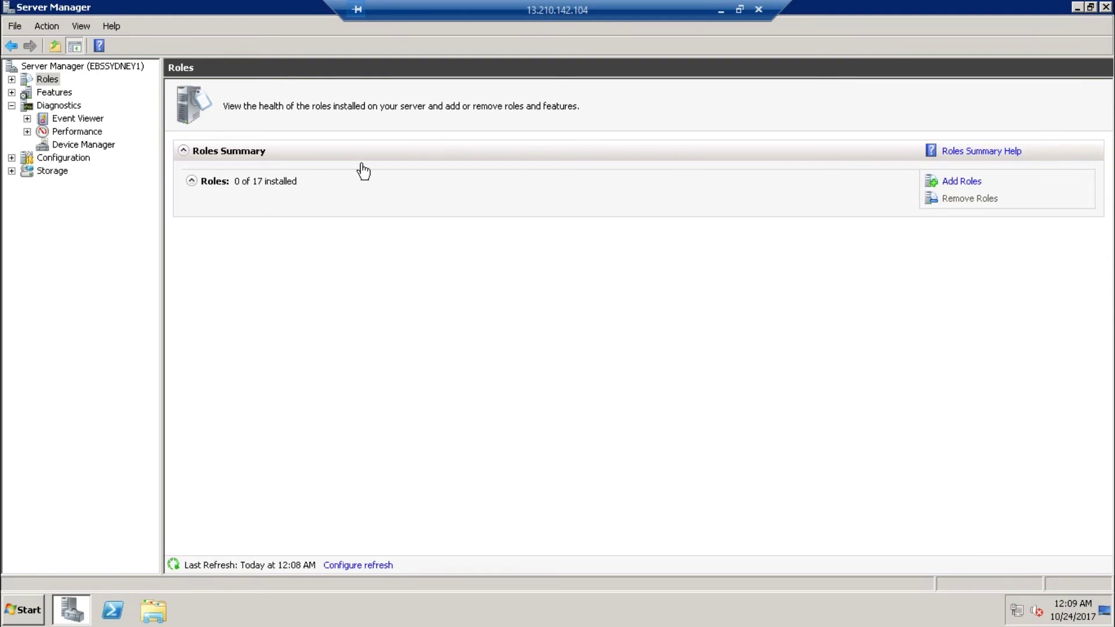
left_click(312, 184)
left_click(962, 183)
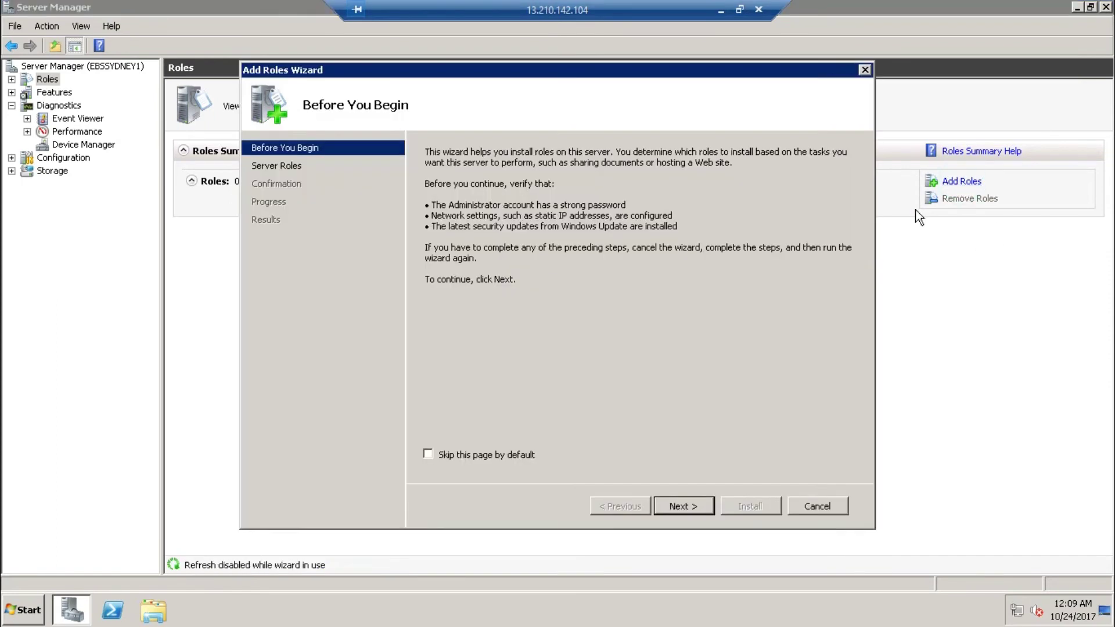
left_click(677, 508)
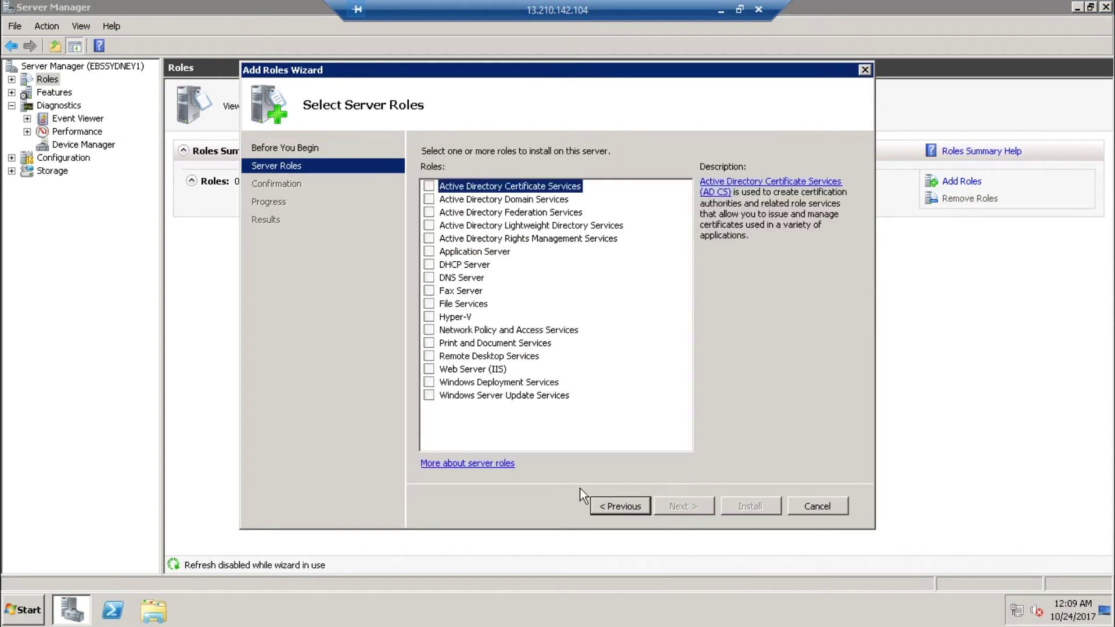
left_click(428, 369)
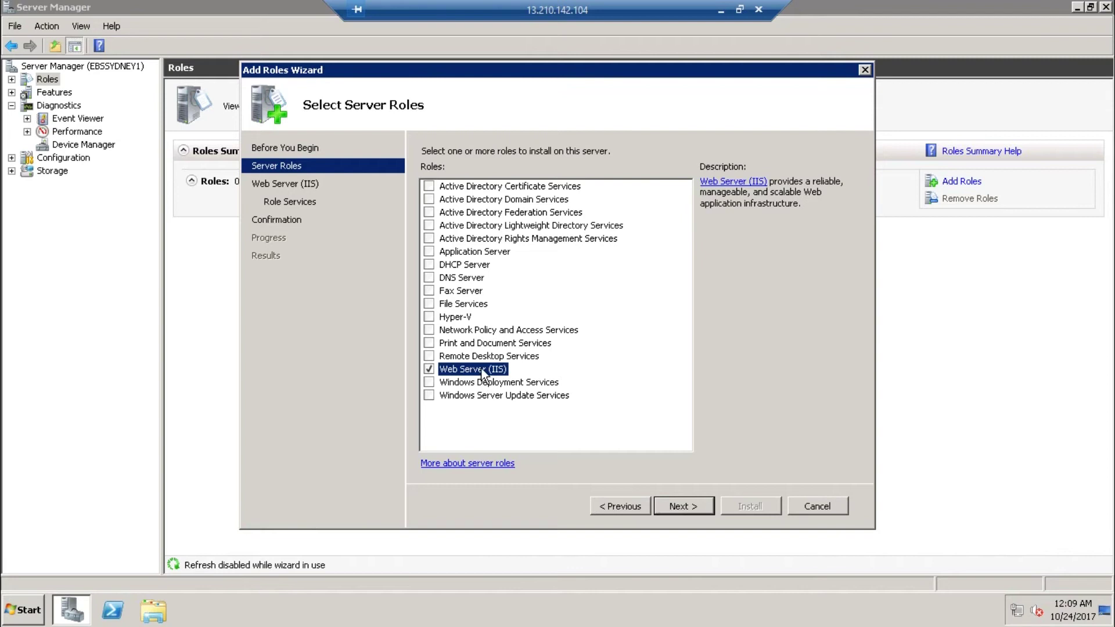
Keep the default IIS role services and install the Web Server (IIS) role.
left_click(695, 508)
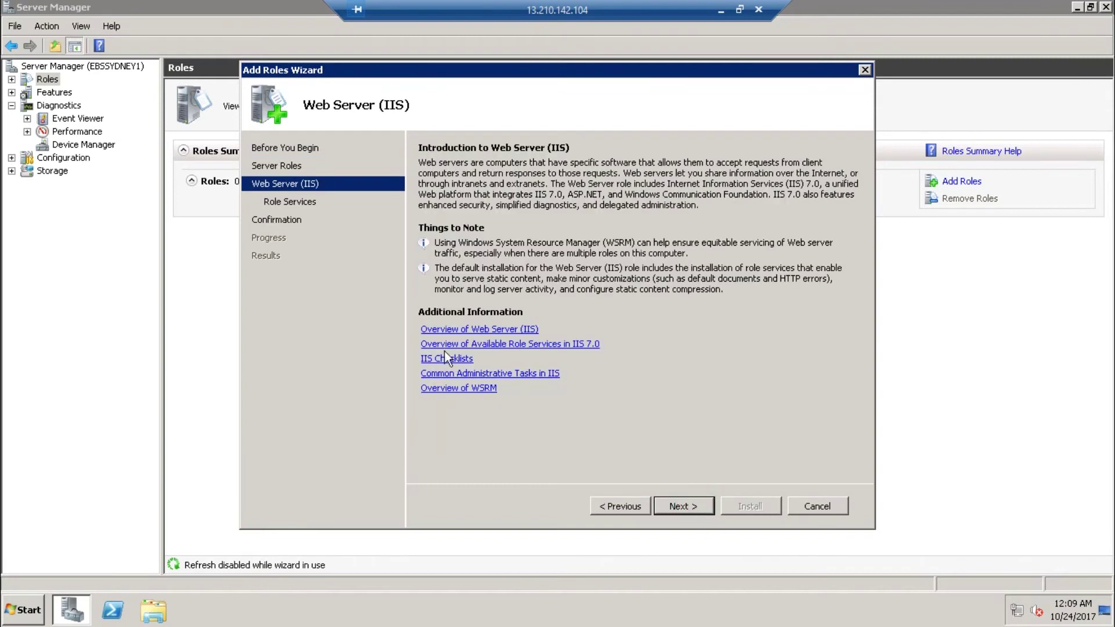
left_click(678, 502)
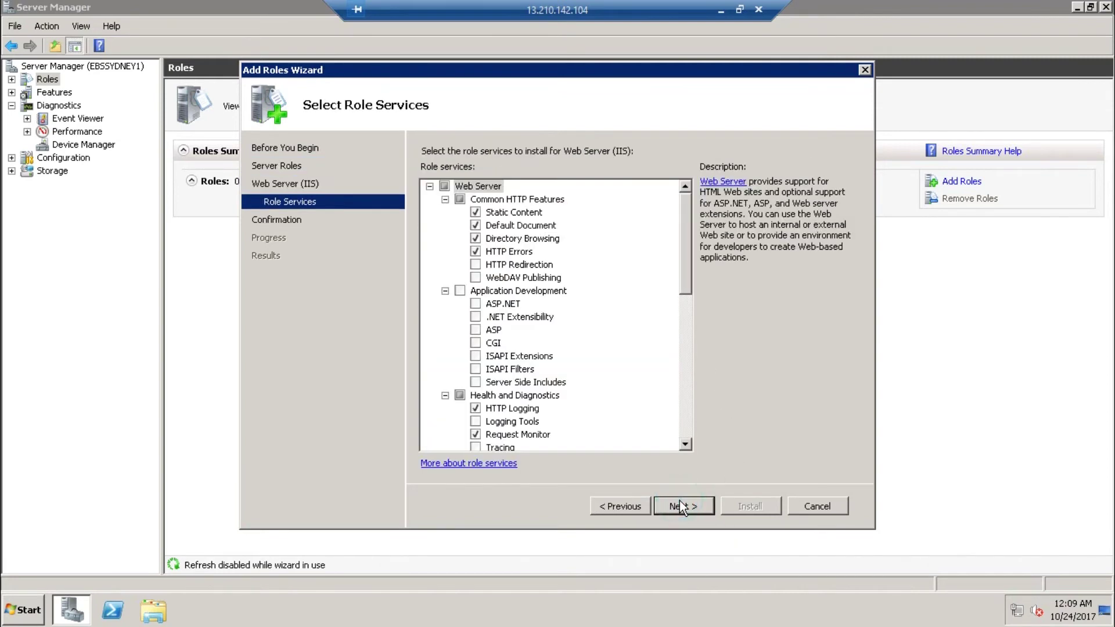
left_click(673, 503)
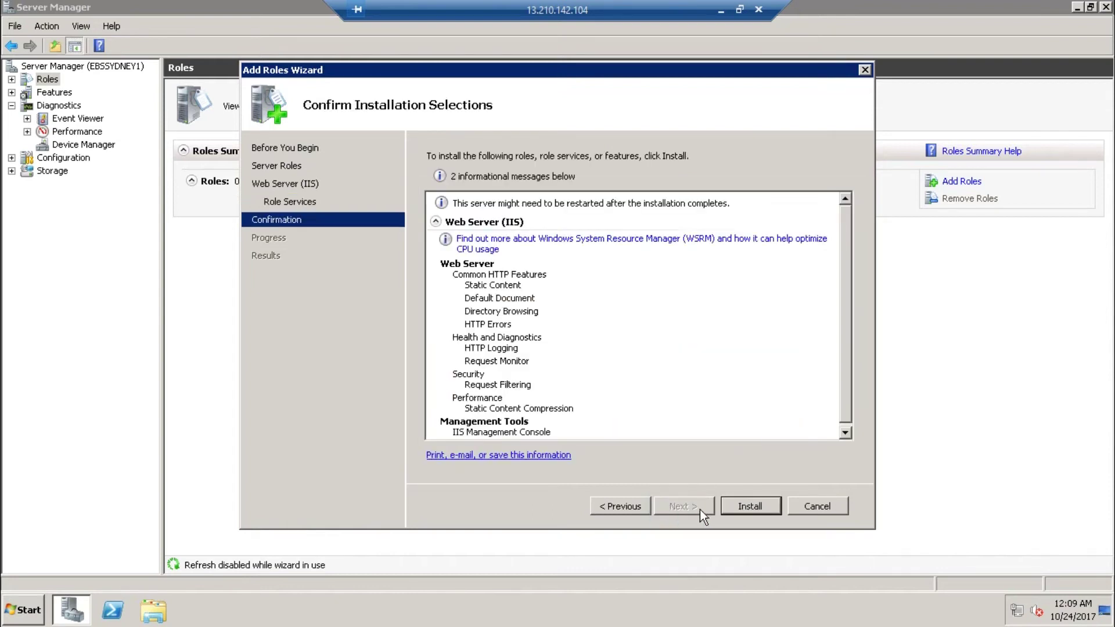
left_click(746, 506)
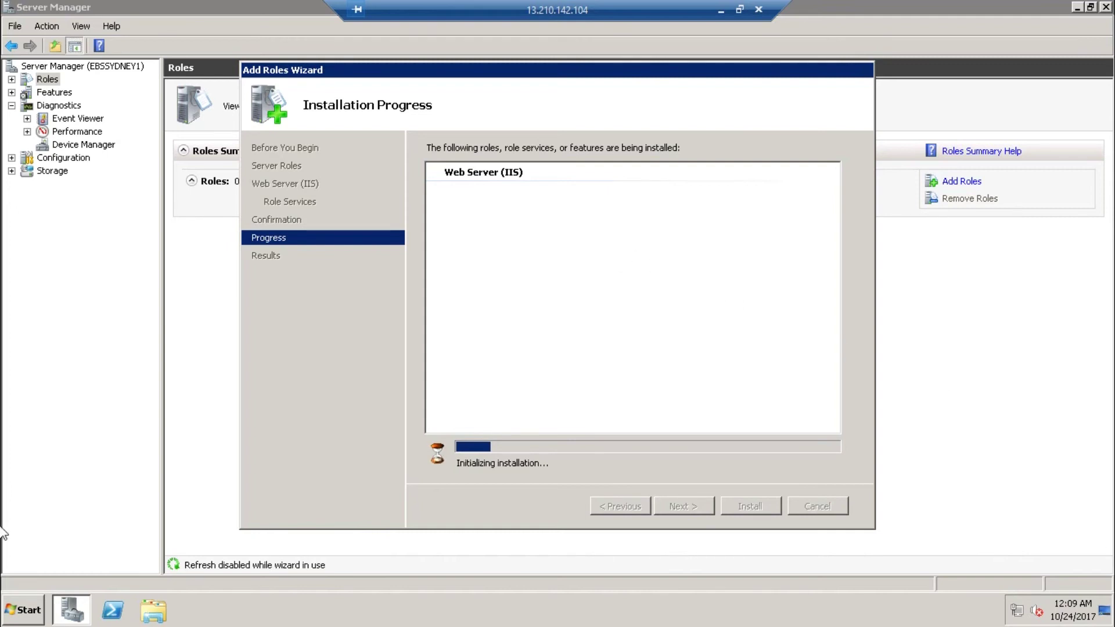
Try to minimize Server Manager and open Windows Explorer on the remote server while the role installs.
left_click(1078, 12)
left_click(959, 408)
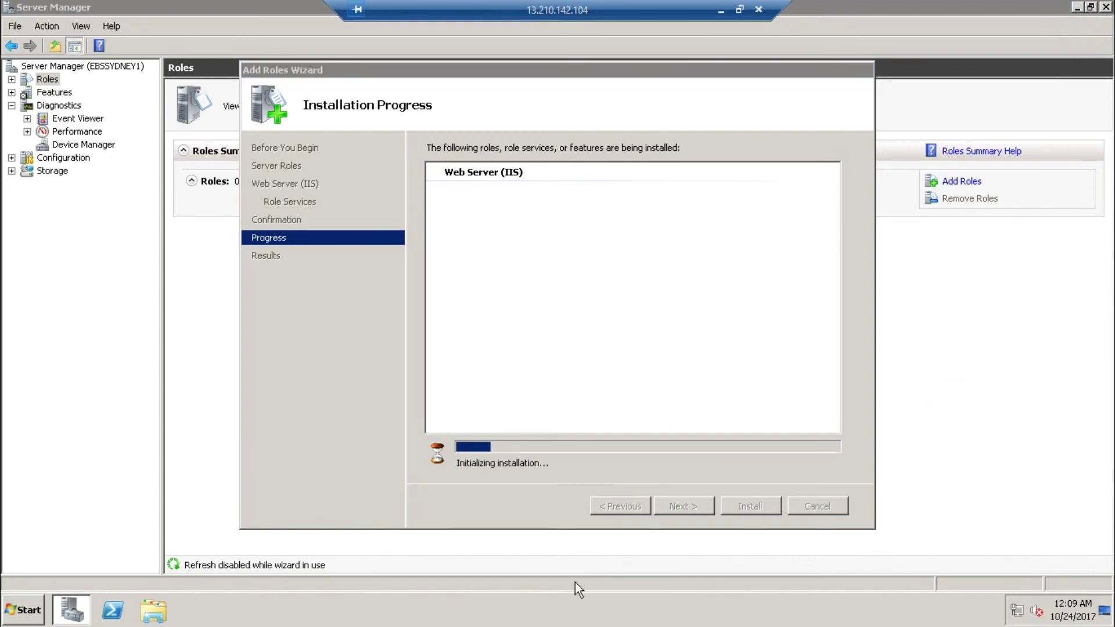
left_click(154, 615)
left_click(949, 344)
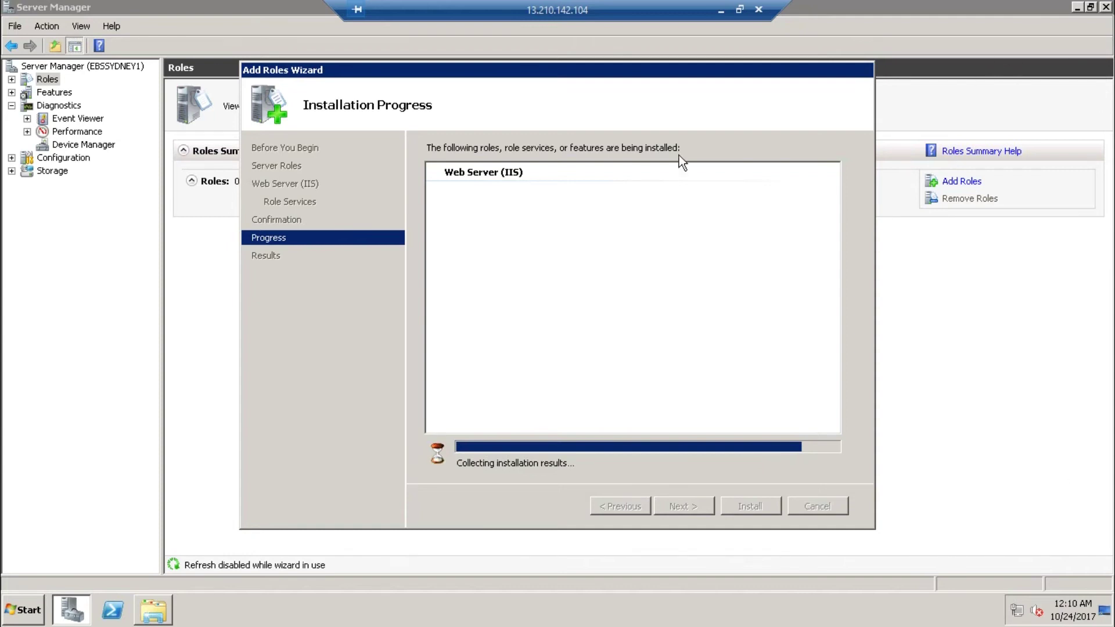
Minimize the remote session and review the Volumes, Snapshots and AMIs pages in the EC2 console.
left_click(721, 11)
mouse_move(219, 222)
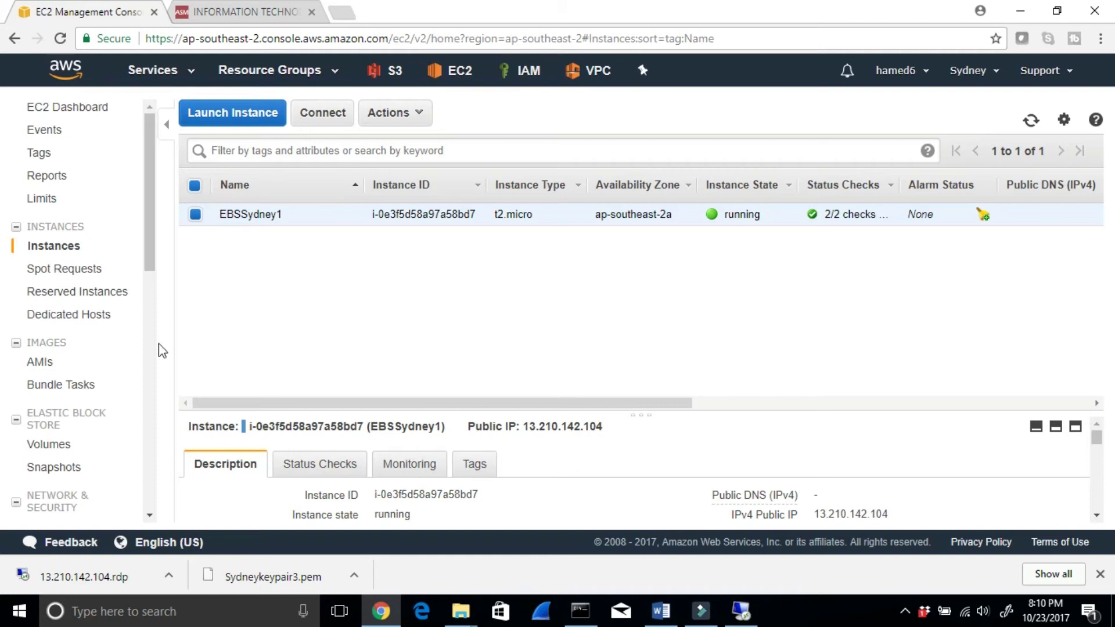
left_click(57, 448)
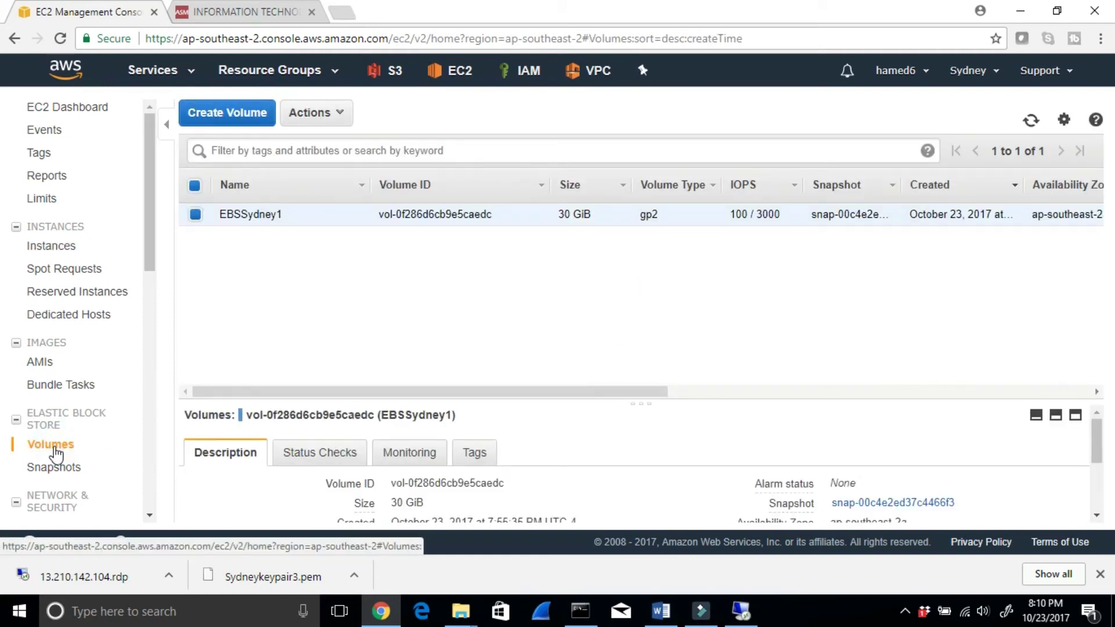
left_click(56, 474)
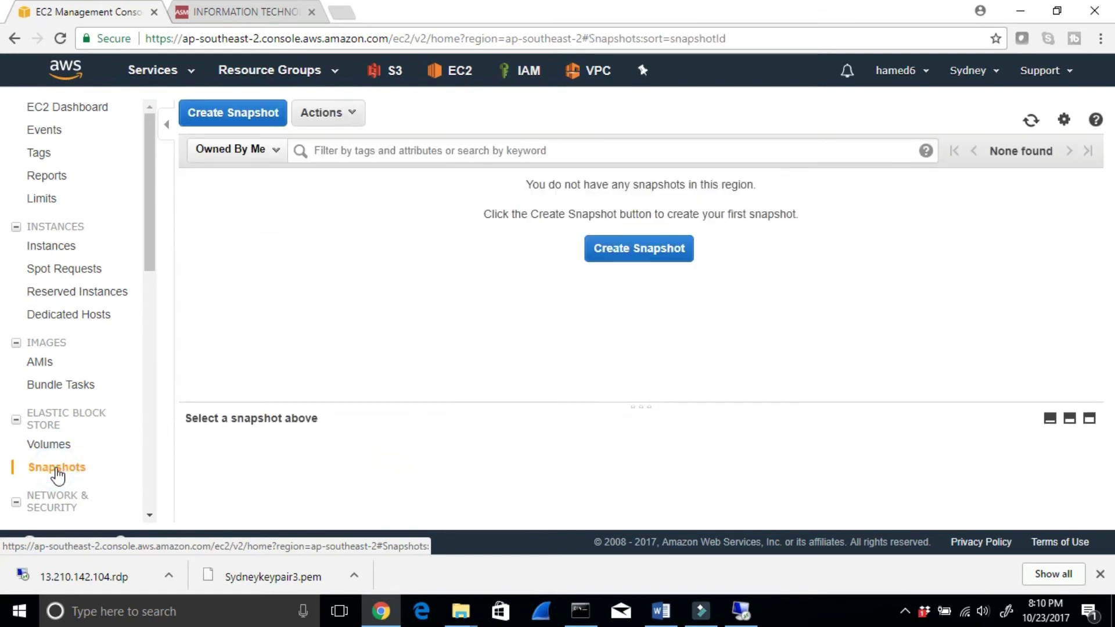
left_click(54, 451)
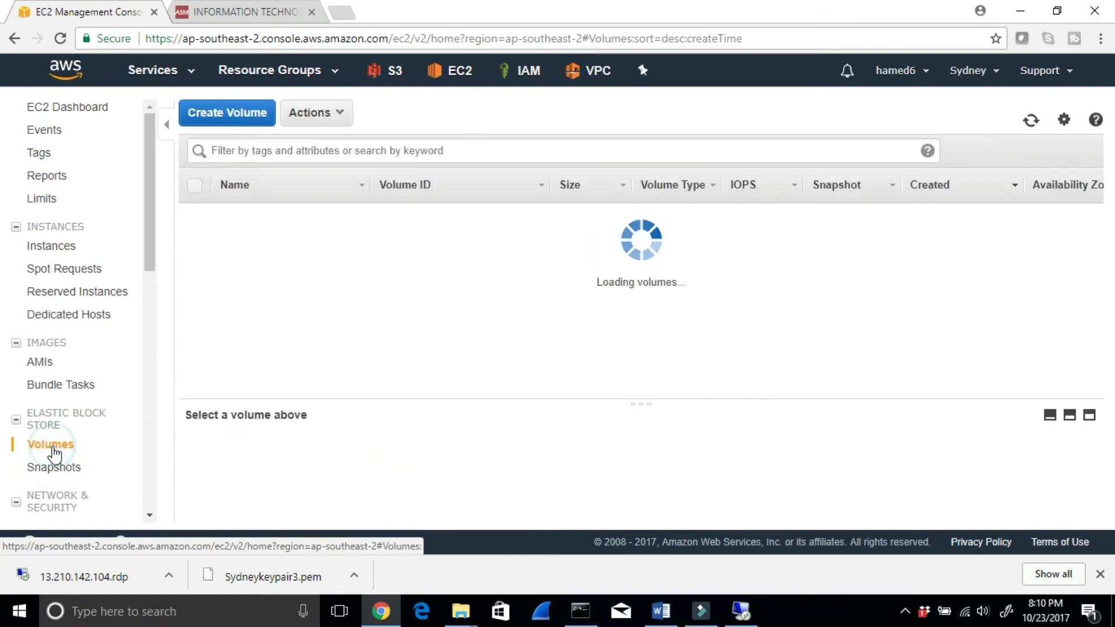
left_click(41, 362)
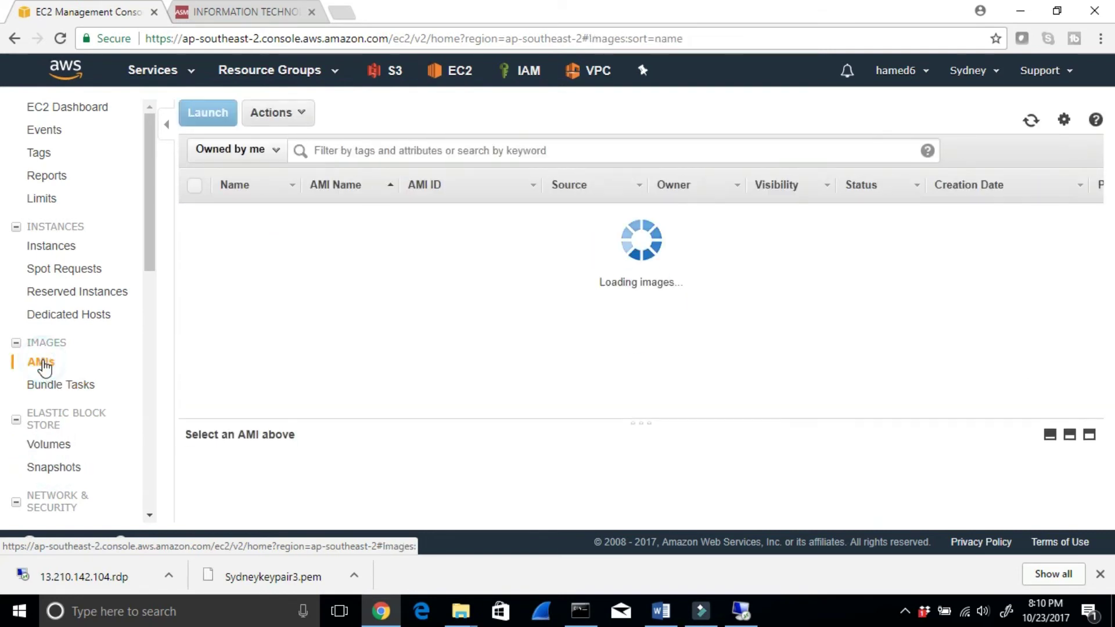
left_click(63, 446)
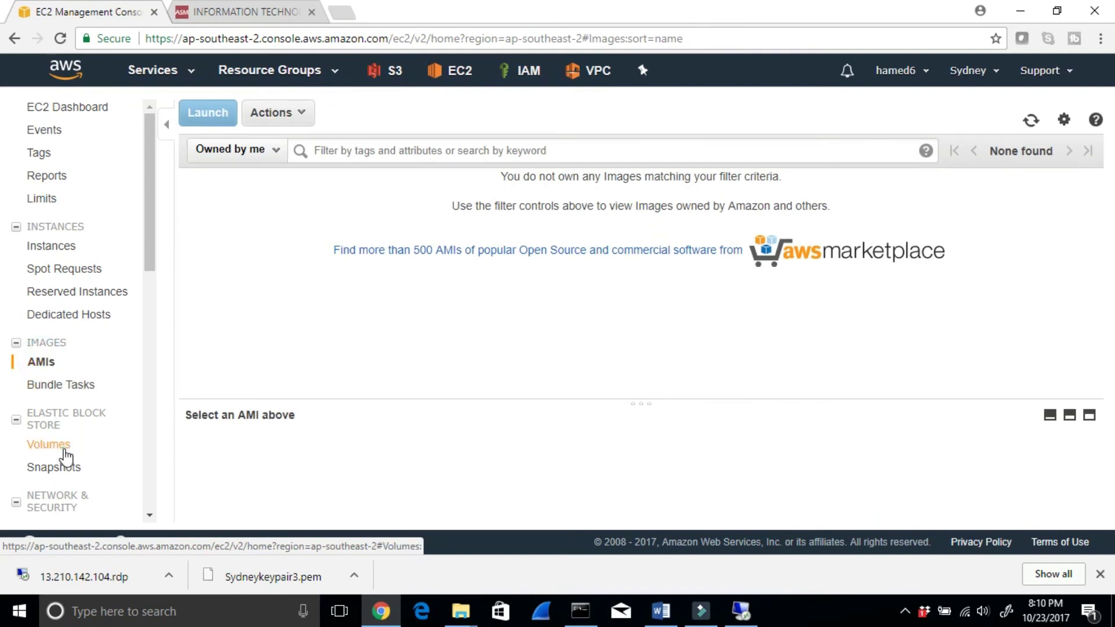
Return to the remote session, close the Add Roles Wizard and minimize Server Manager.
left_click(738, 611)
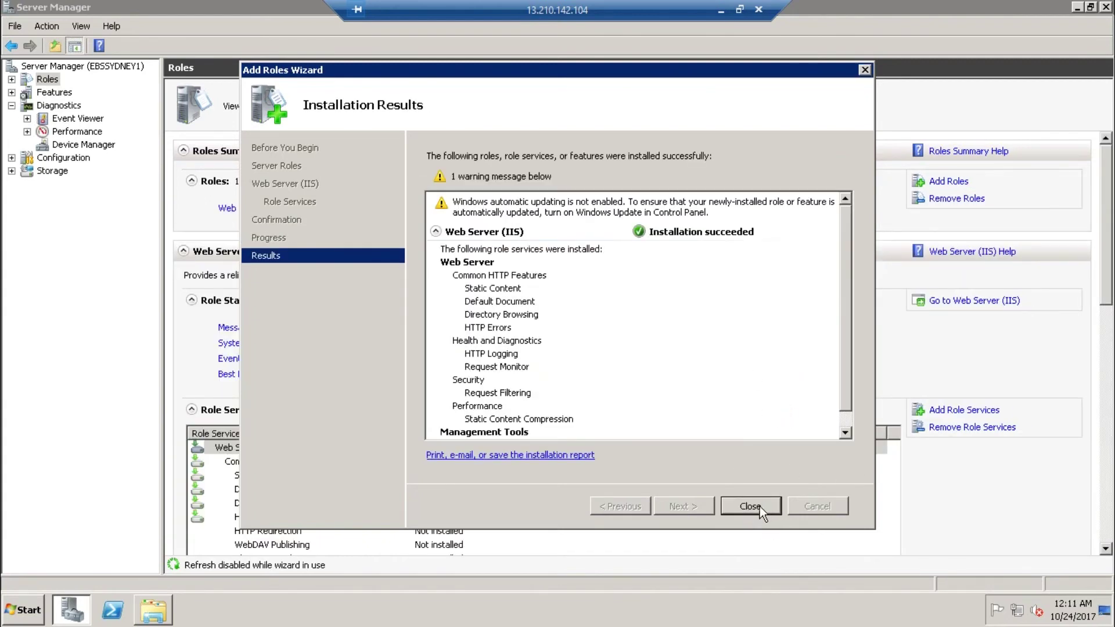
left_click(752, 506)
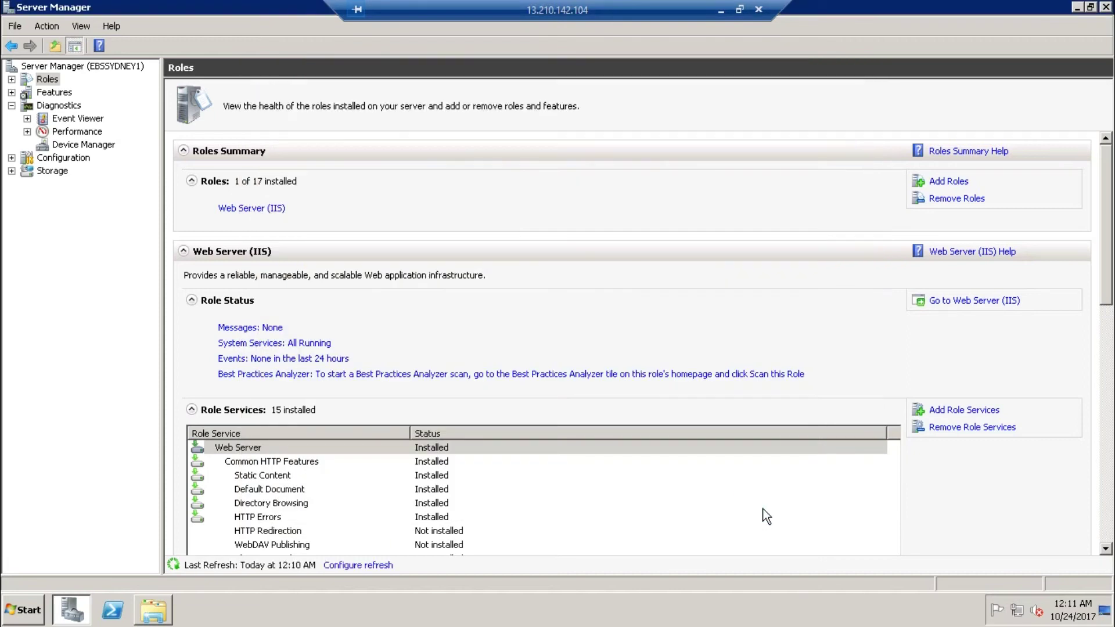
left_click(1077, 9)
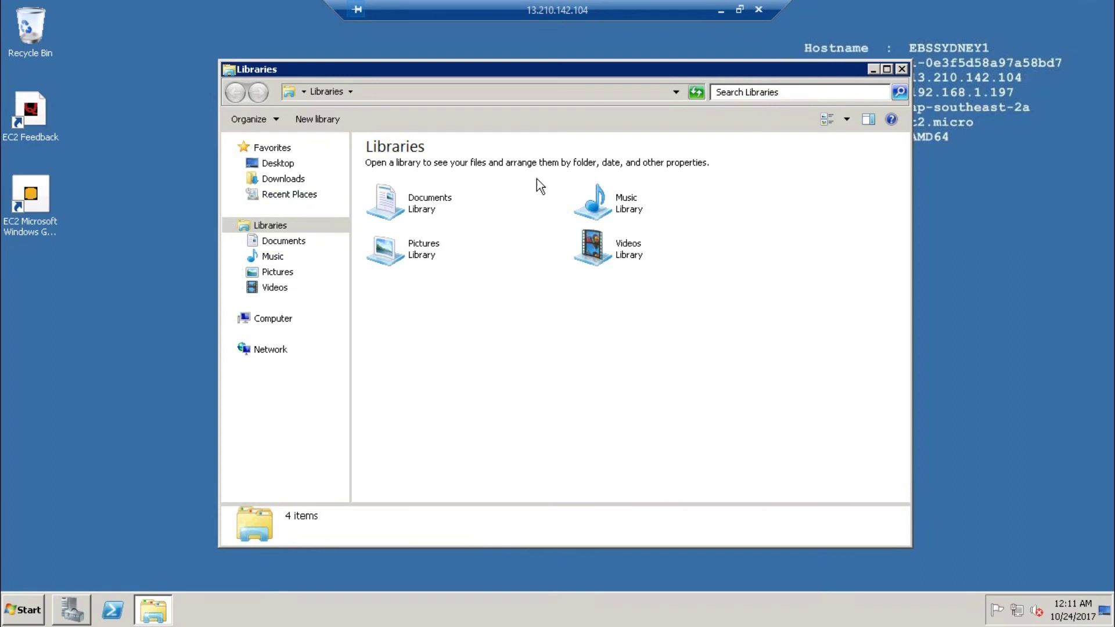
Open the C:\inetpub\wwwroot folder on the remote server.
left_click(273, 322)
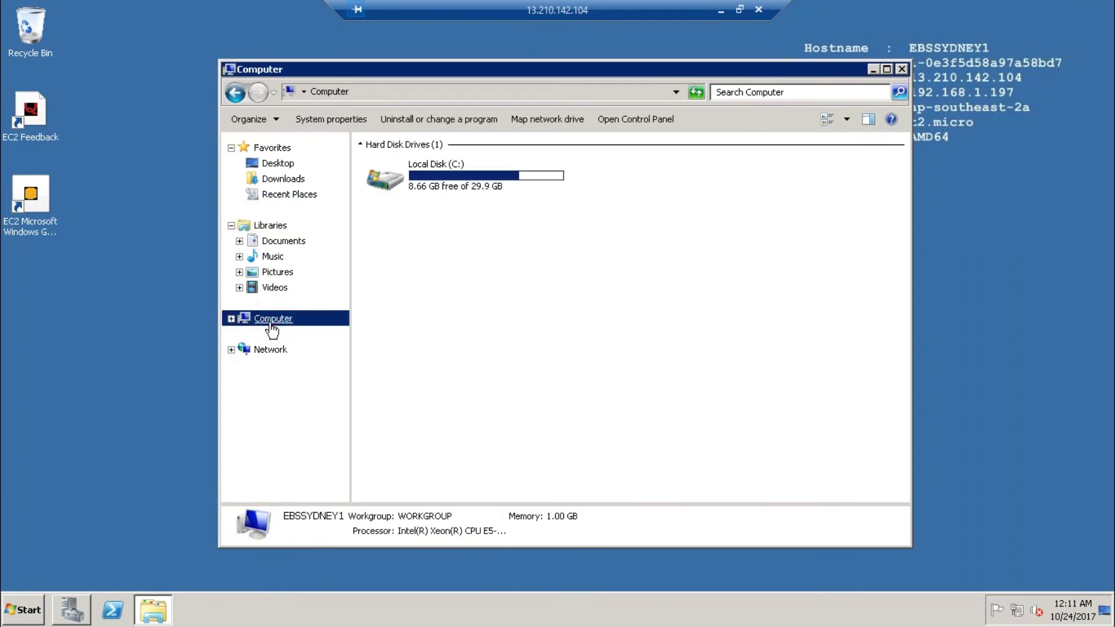
left_click(392, 182)
double_click(392, 183)
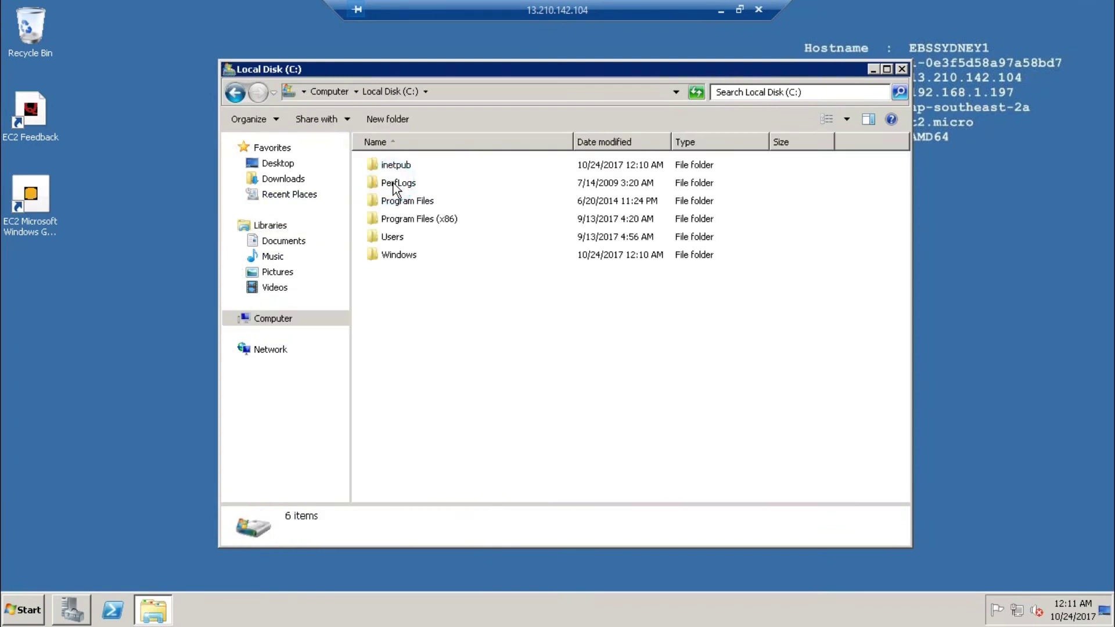
left_click(390, 165)
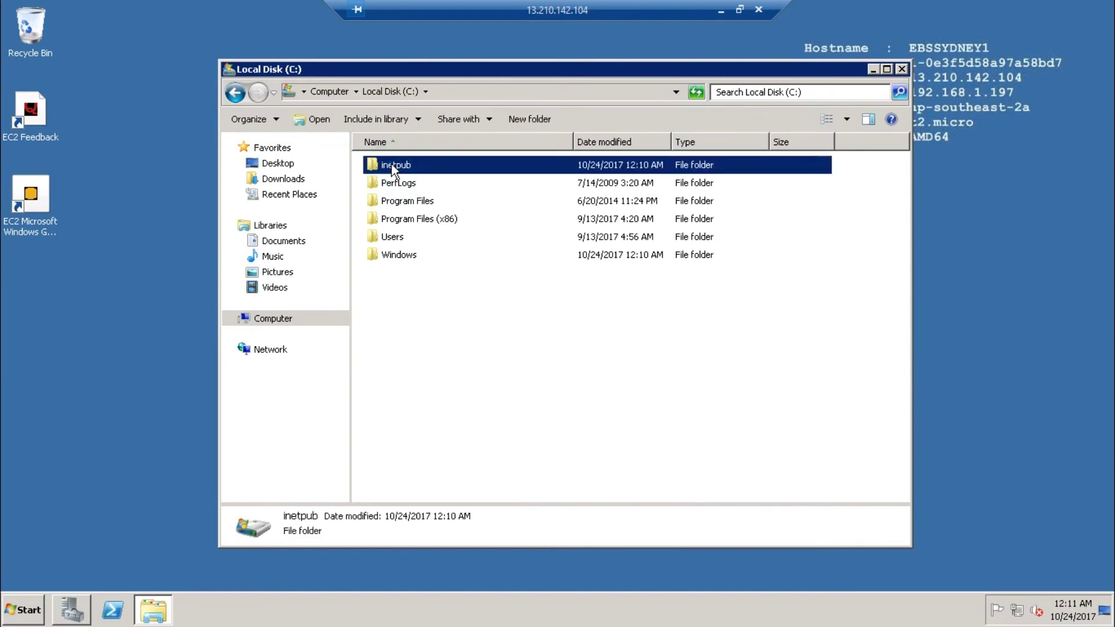
double_click(397, 167)
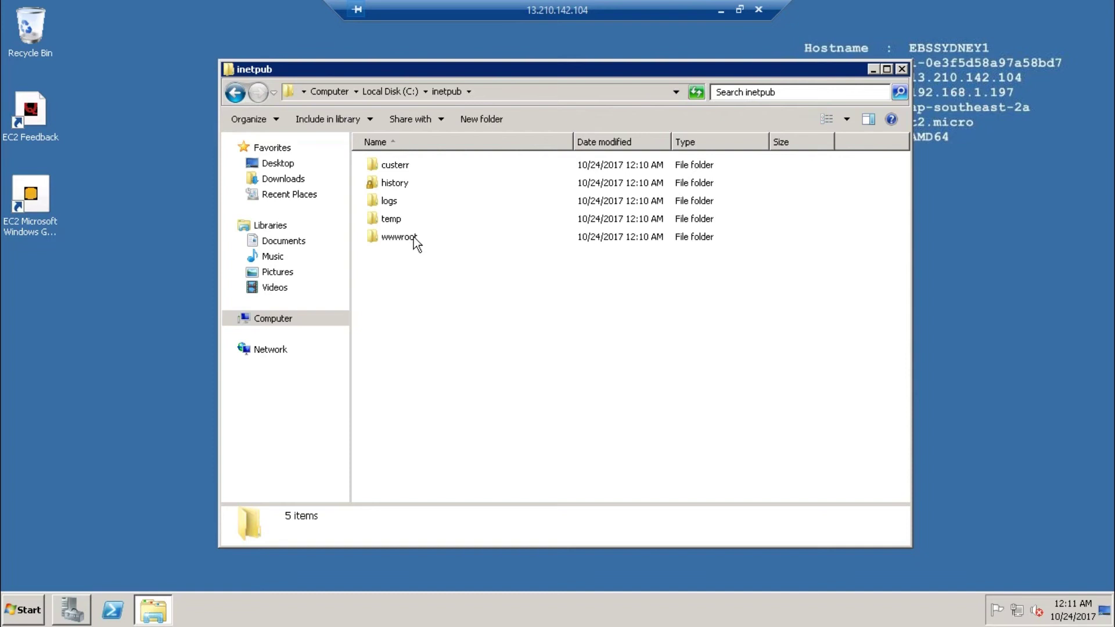
mouse_move(413, 237)
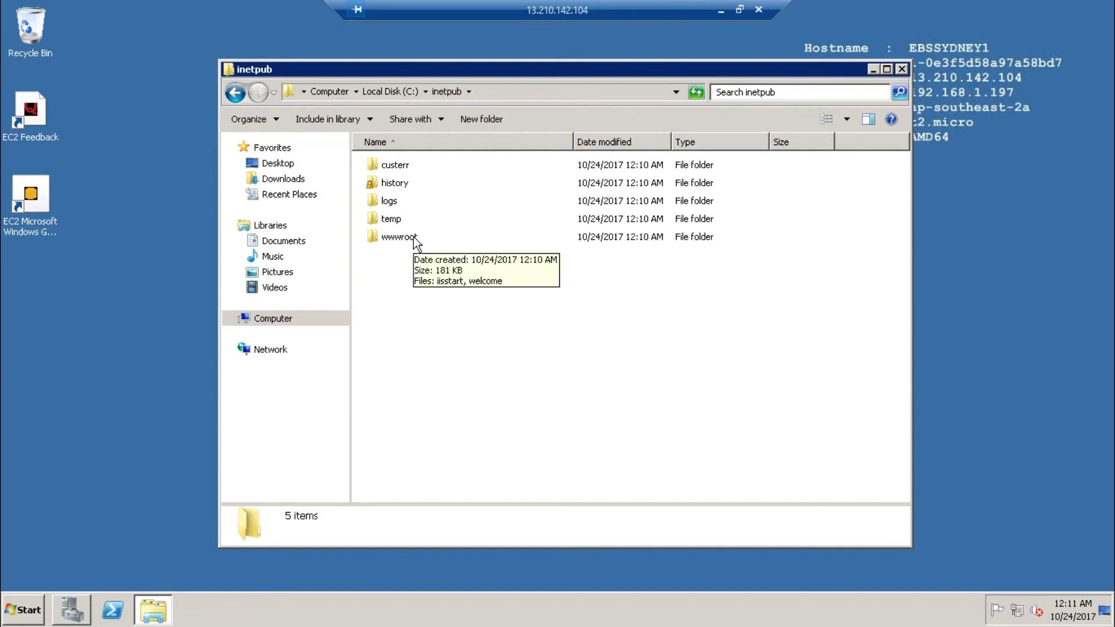
double_click(401, 237)
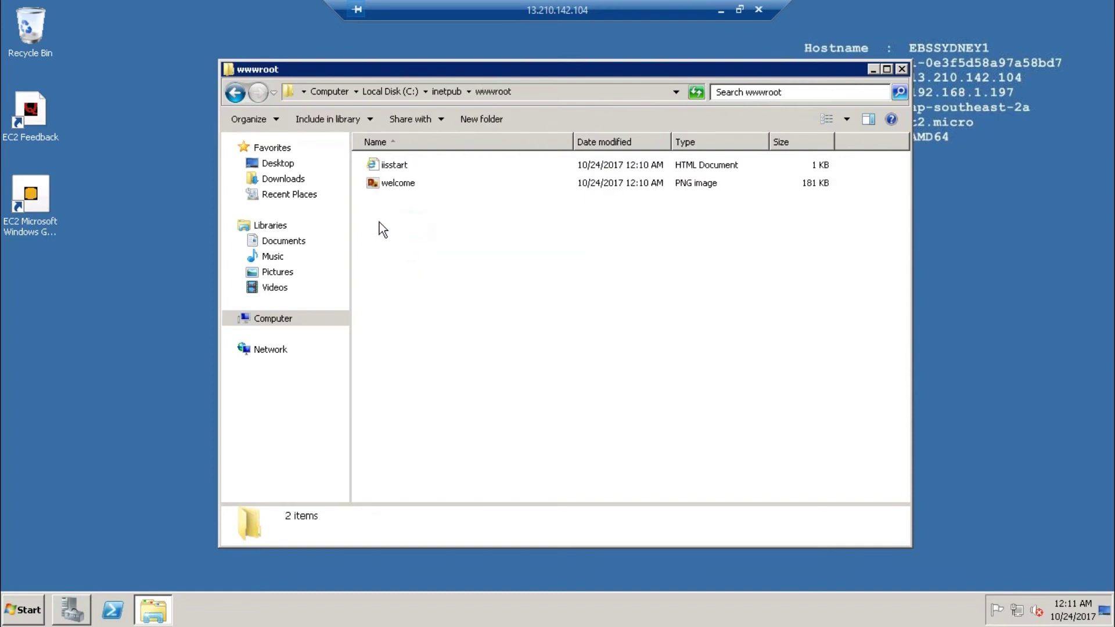
Create a new text document named index.html in the wwwroot folder.
right_click(379, 222)
mouse_move(432, 376)
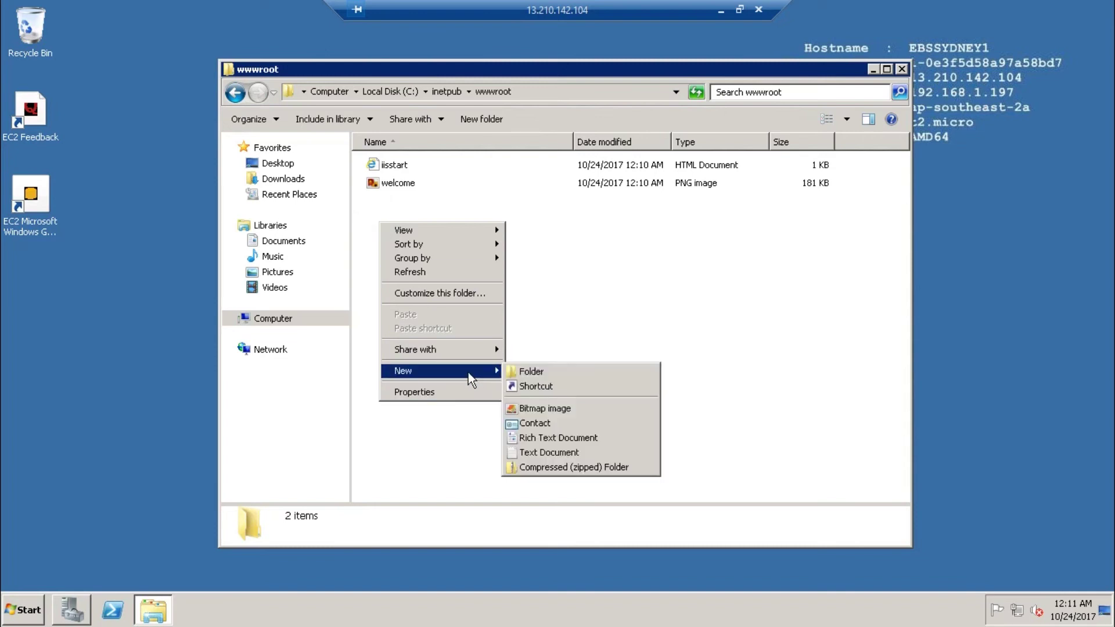
left_click(554, 453)
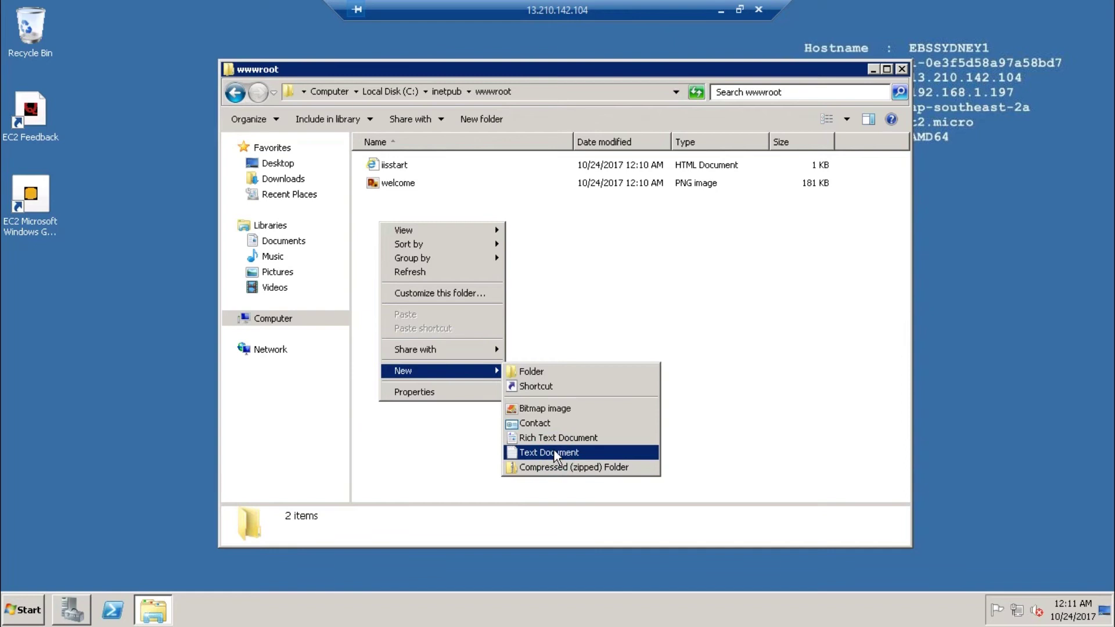
type("inde")
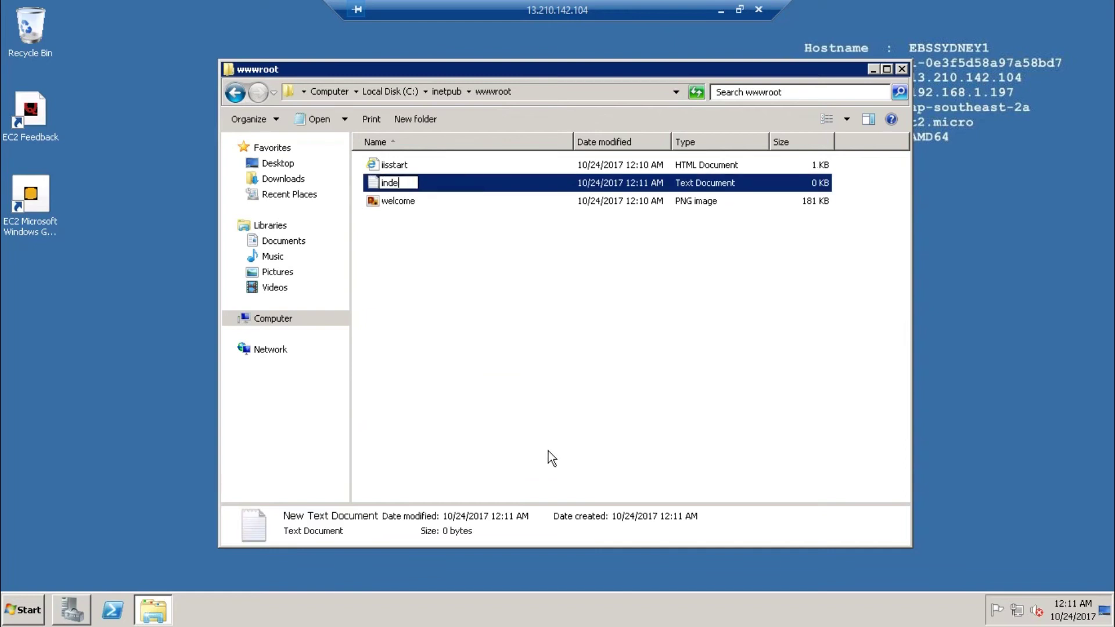
type("x.html")
key("Return")
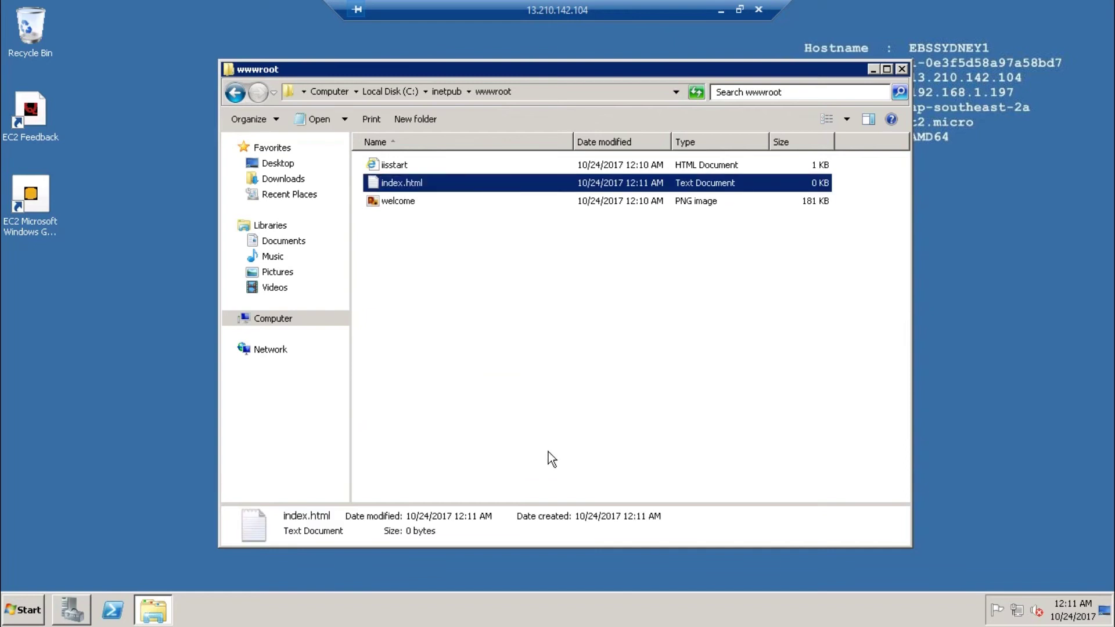
Write "This is EBSSydney1 websites" between <HTML> and </HTML> tags in the index.html file, then save and close it.
double_click(391, 186)
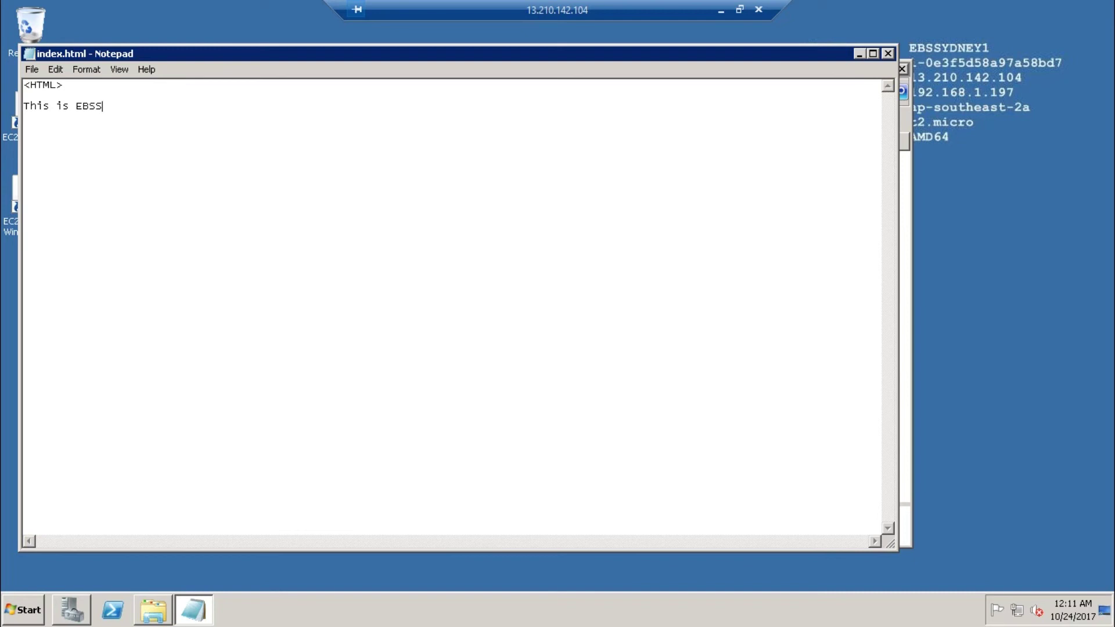
type("ney1 websites")
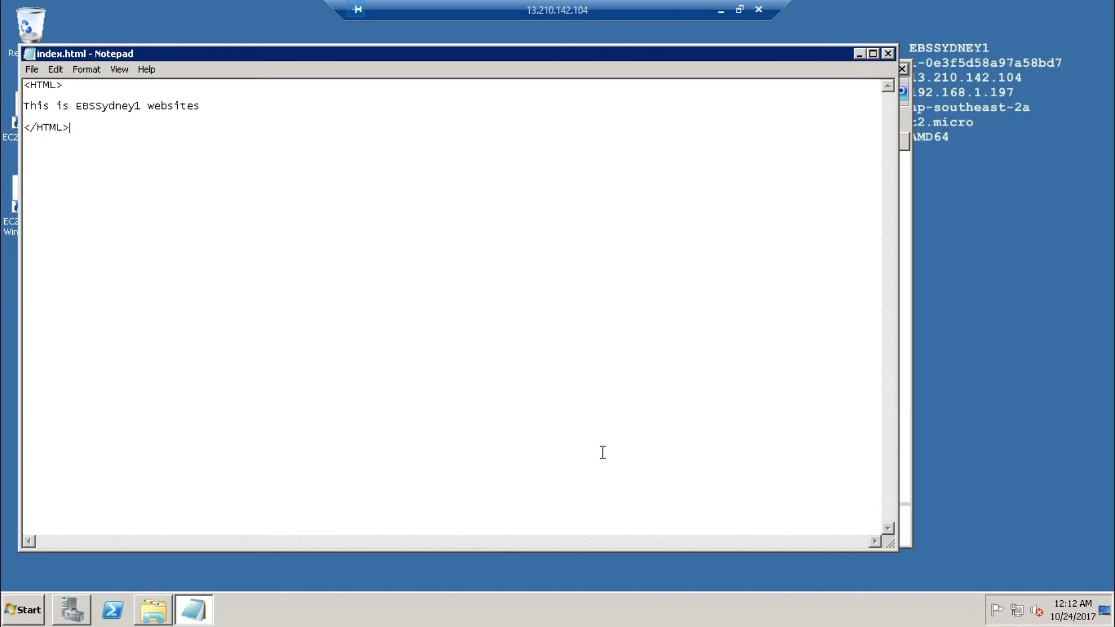
left_click(889, 54)
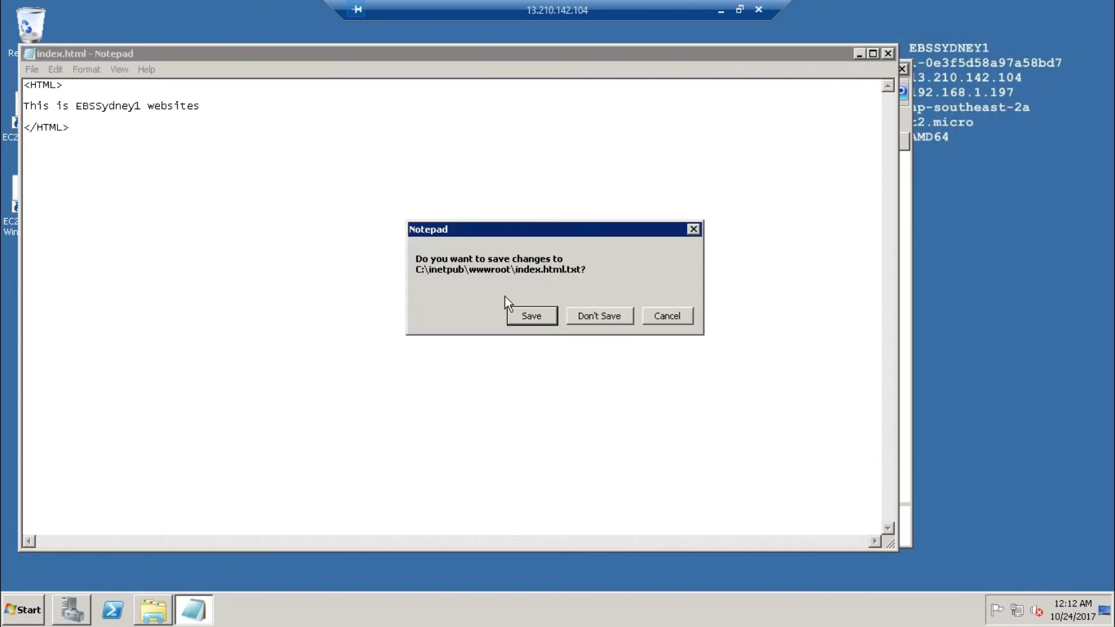
left_click(519, 314)
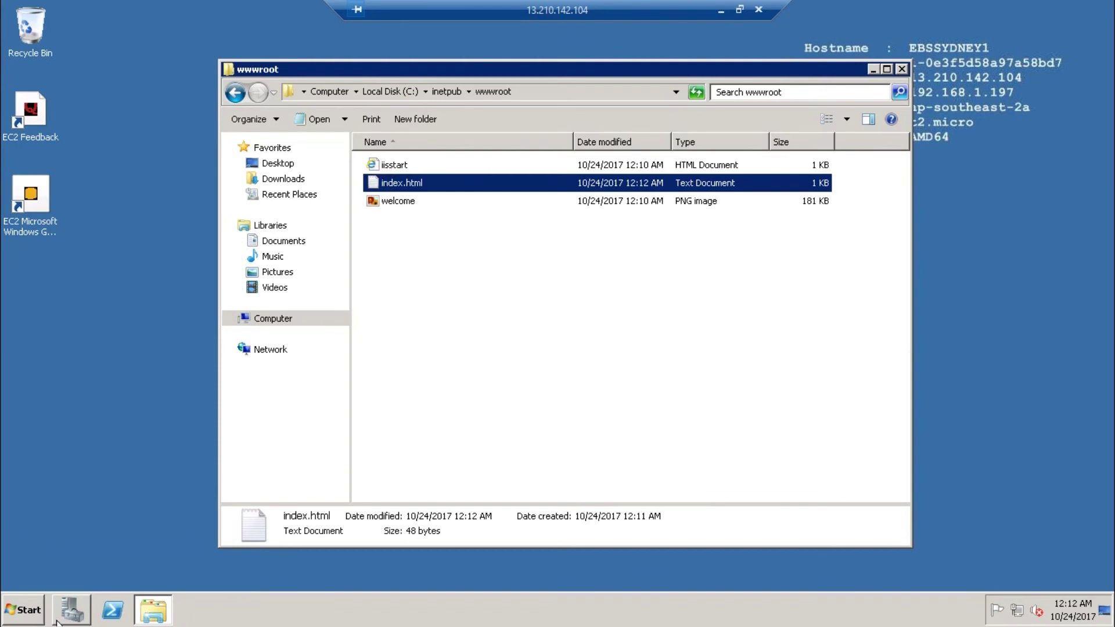
Find Folder Options and turn off hiding of extensions for known file types.
left_click(26, 609)
left_click(79, 574)
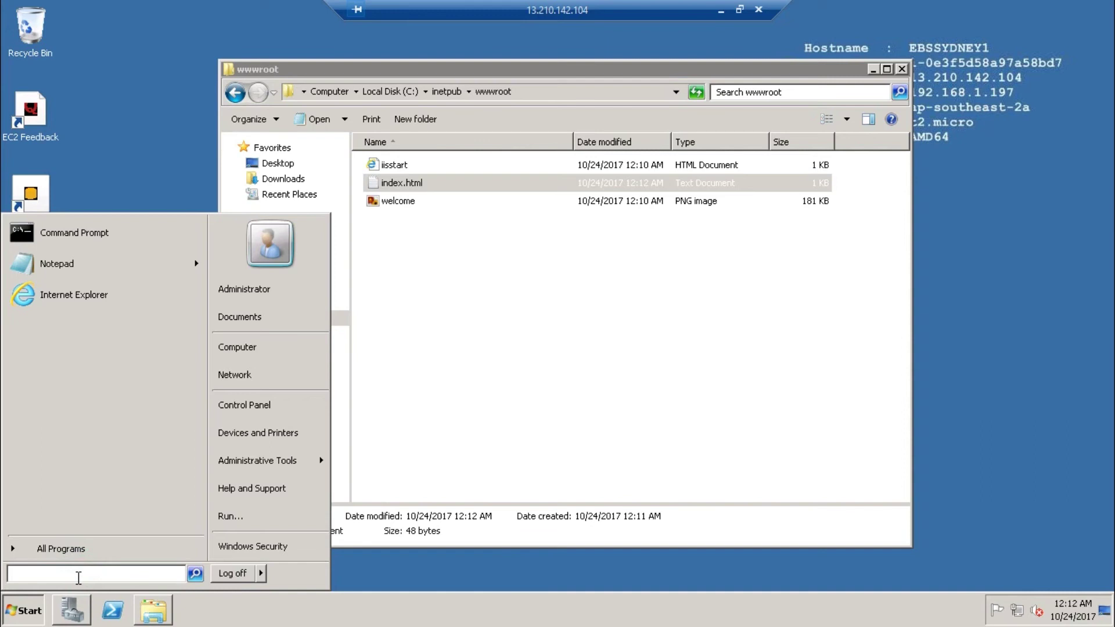
type("folder")
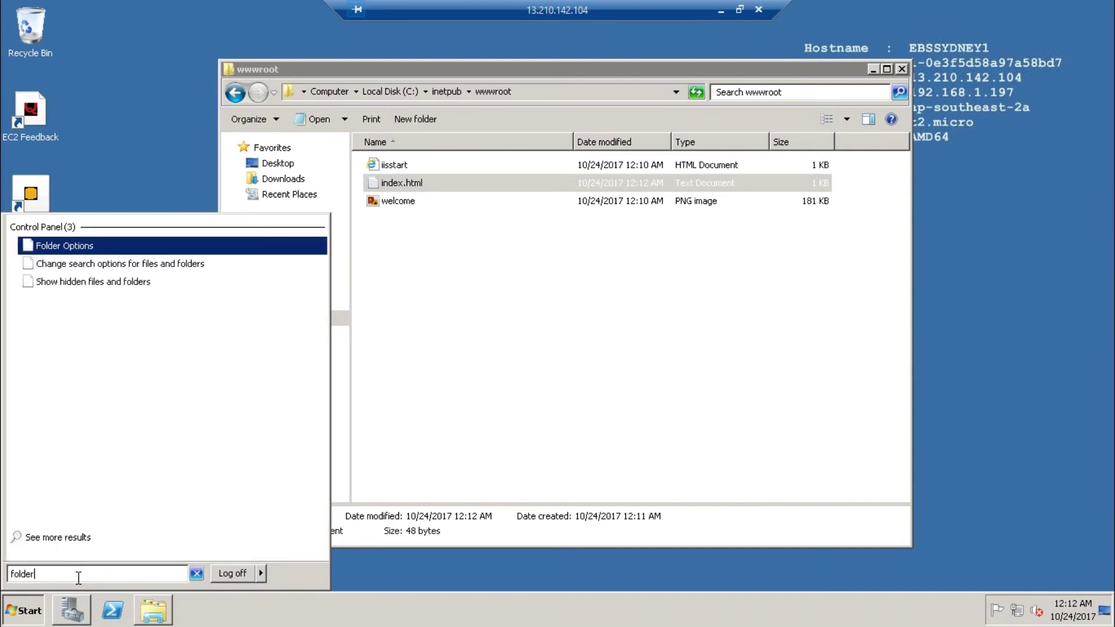
type("o")
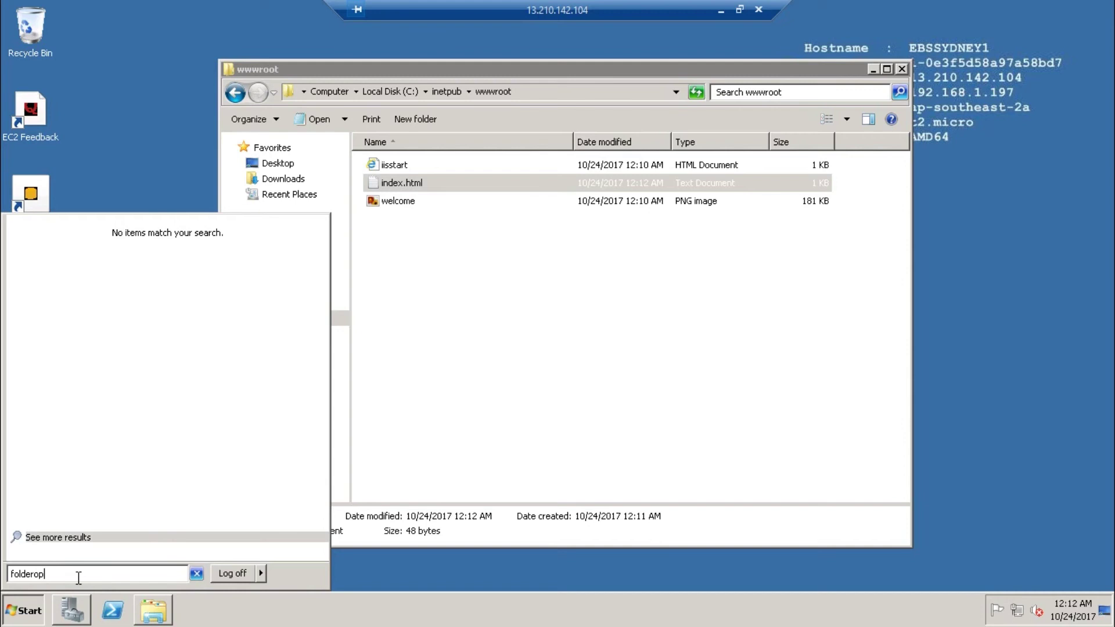
key("BackSpace")
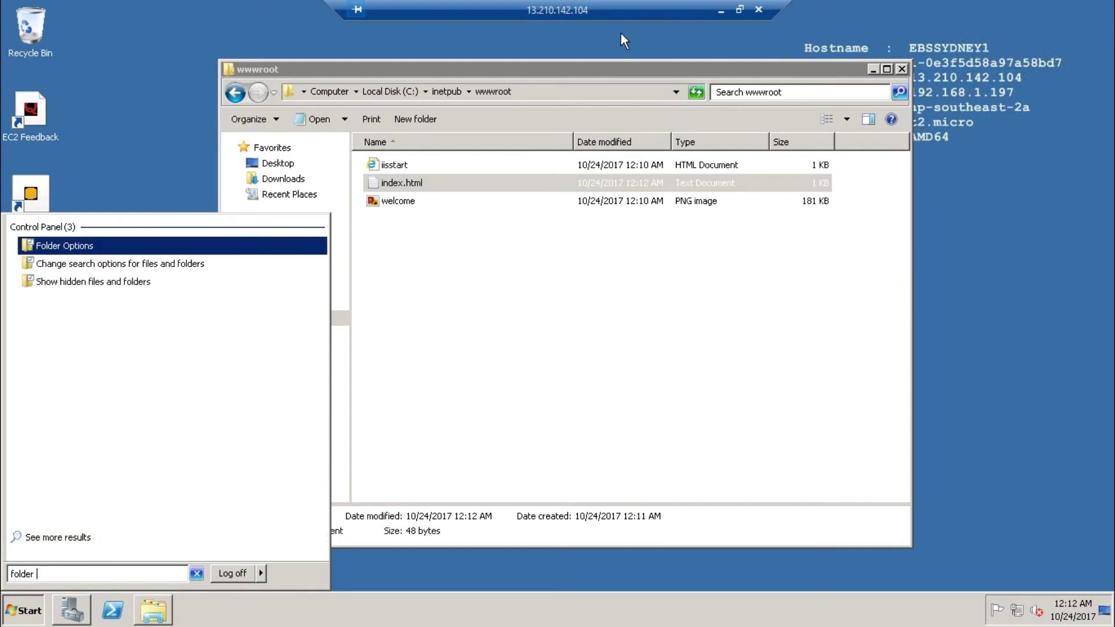
left_click(44, 246)
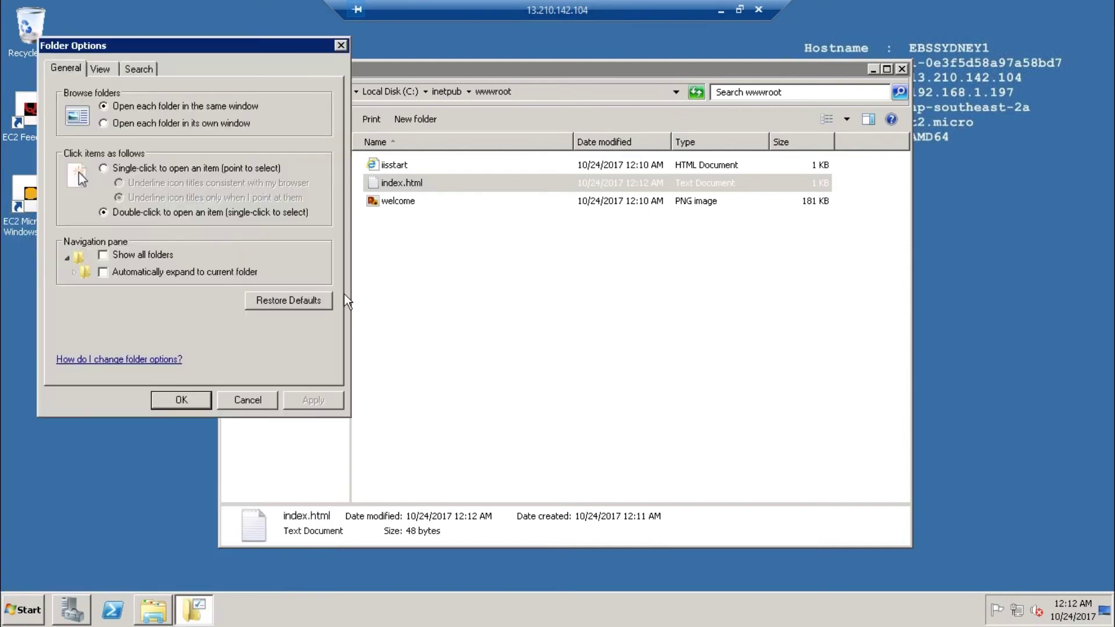
left_click(101, 69)
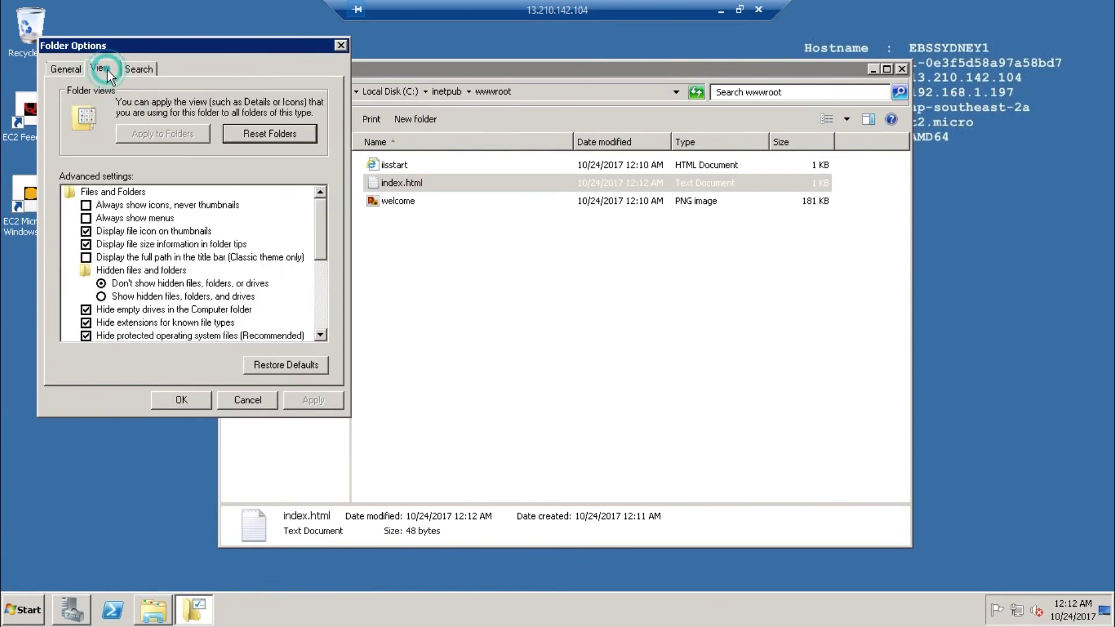
left_click(88, 324)
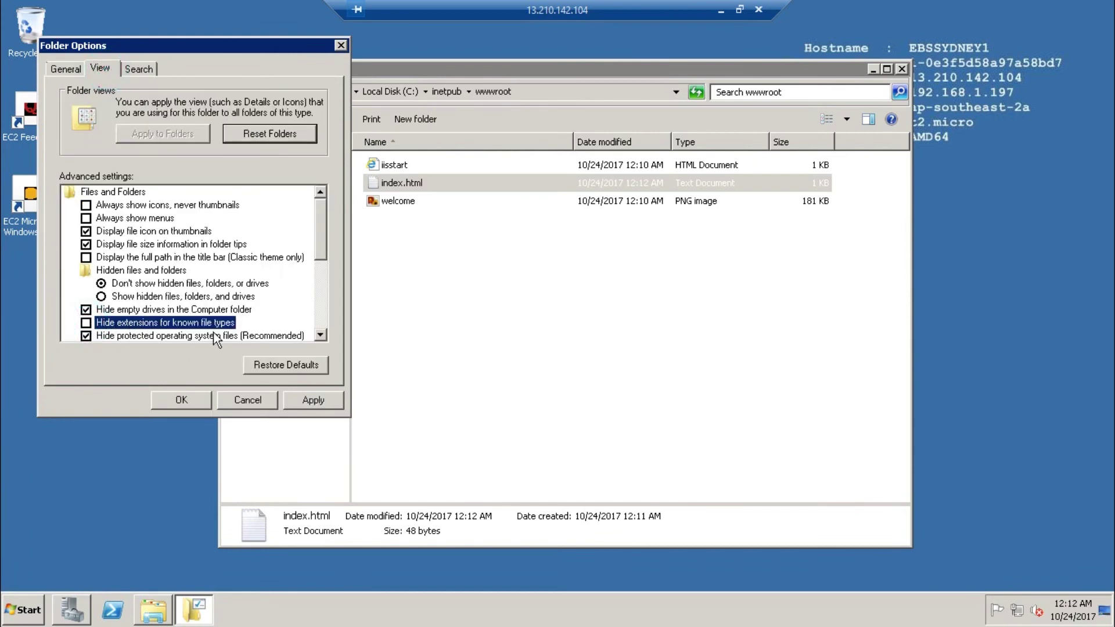
left_click(181, 399)
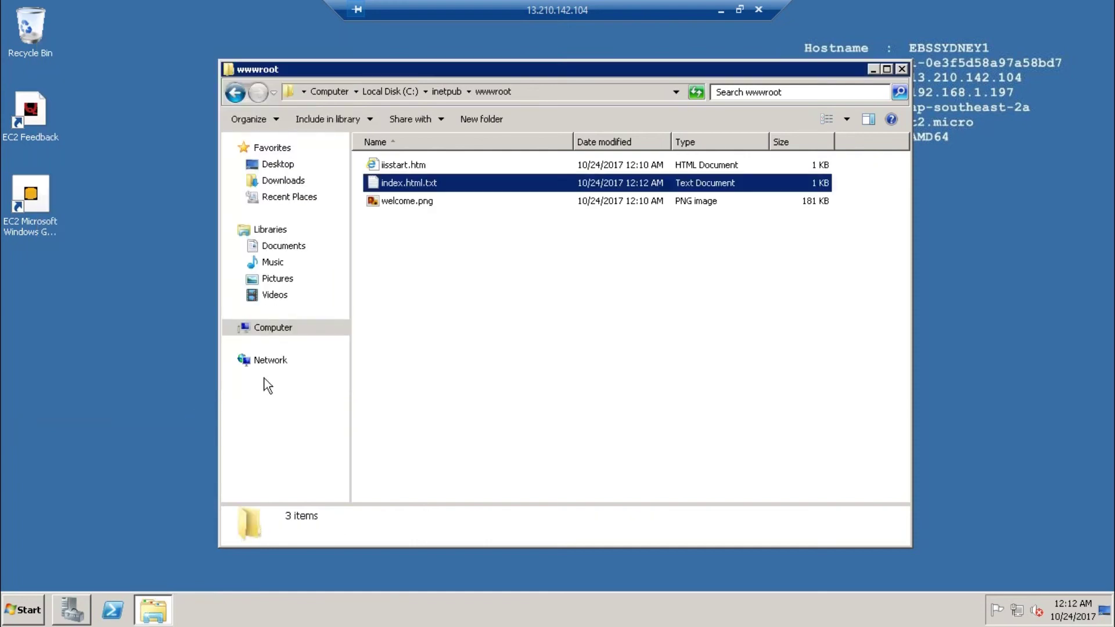
right_click(437, 186)
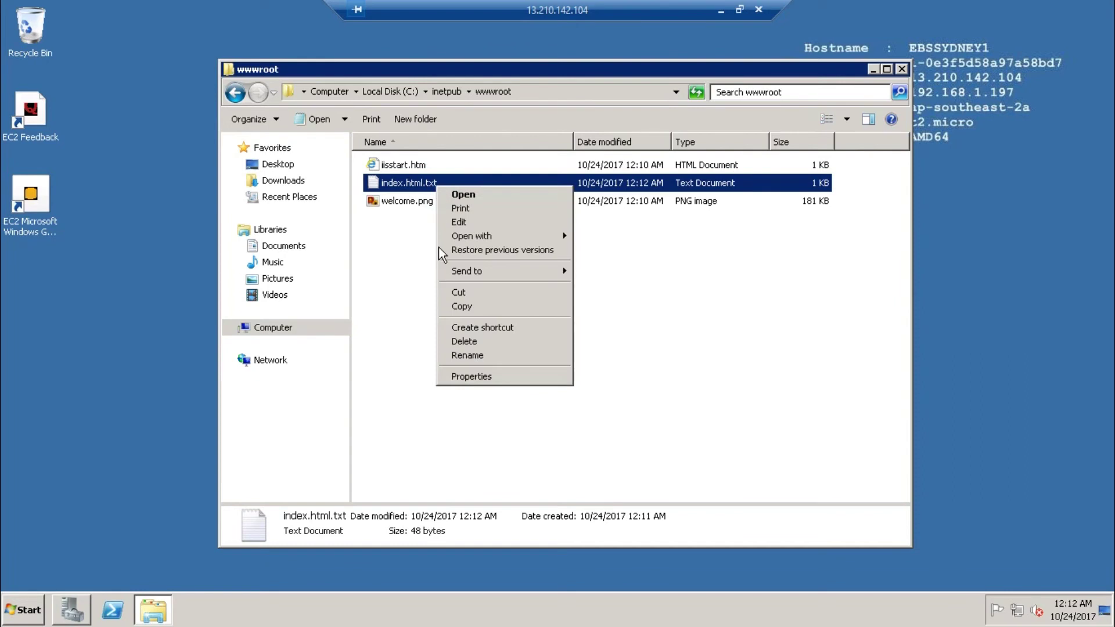
left_click(465, 355)
key("Escape")
Rename index.html.txt to index.htm and accept the file extension change.
right_click(442, 182)
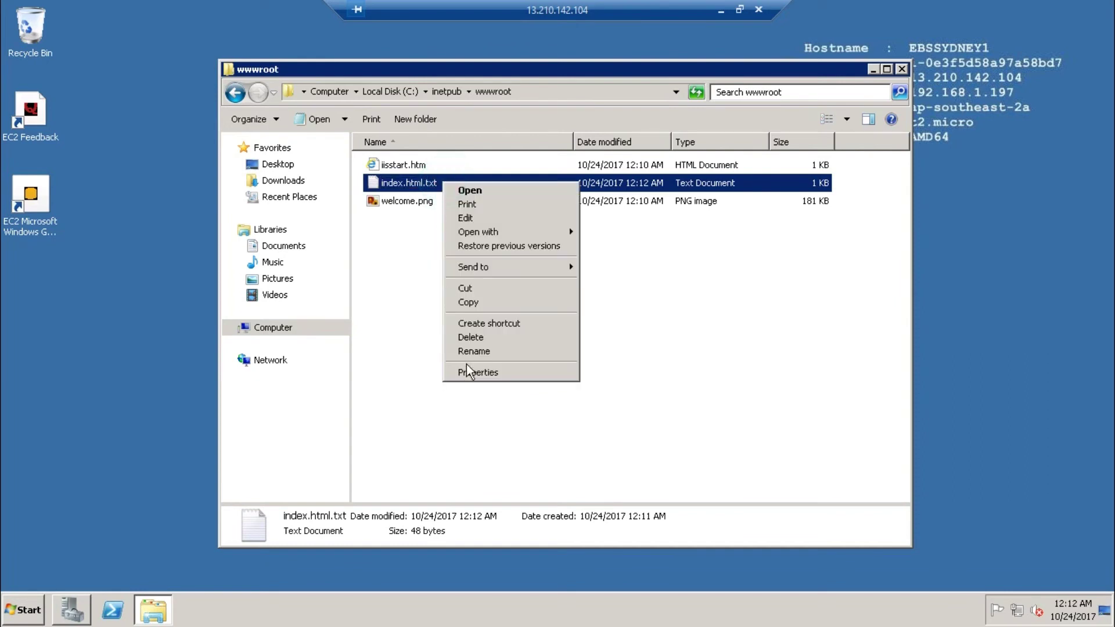
left_click(473, 350)
left_click(445, 183)
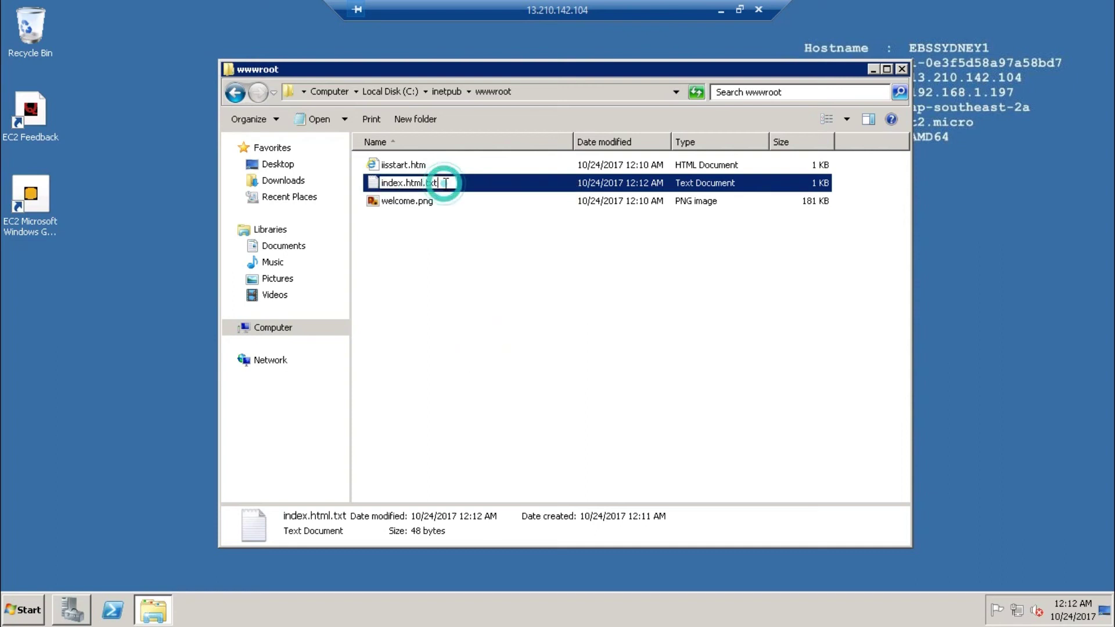
key("BackSpace")
key("BackSpace")
key("BackSpace")
key("BackSpace")
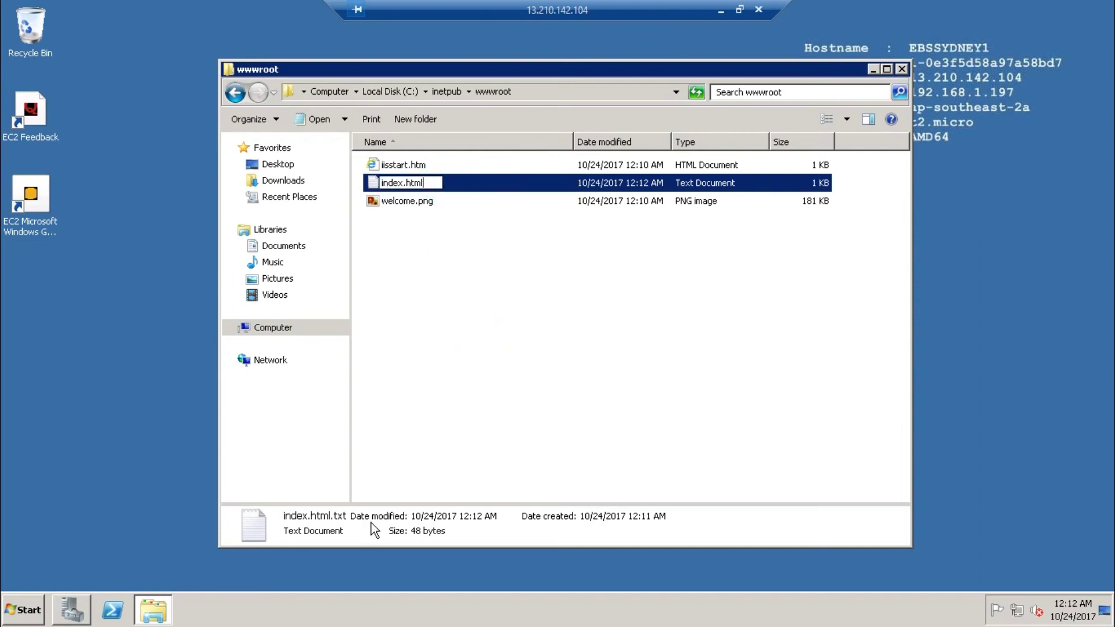
key("Return")
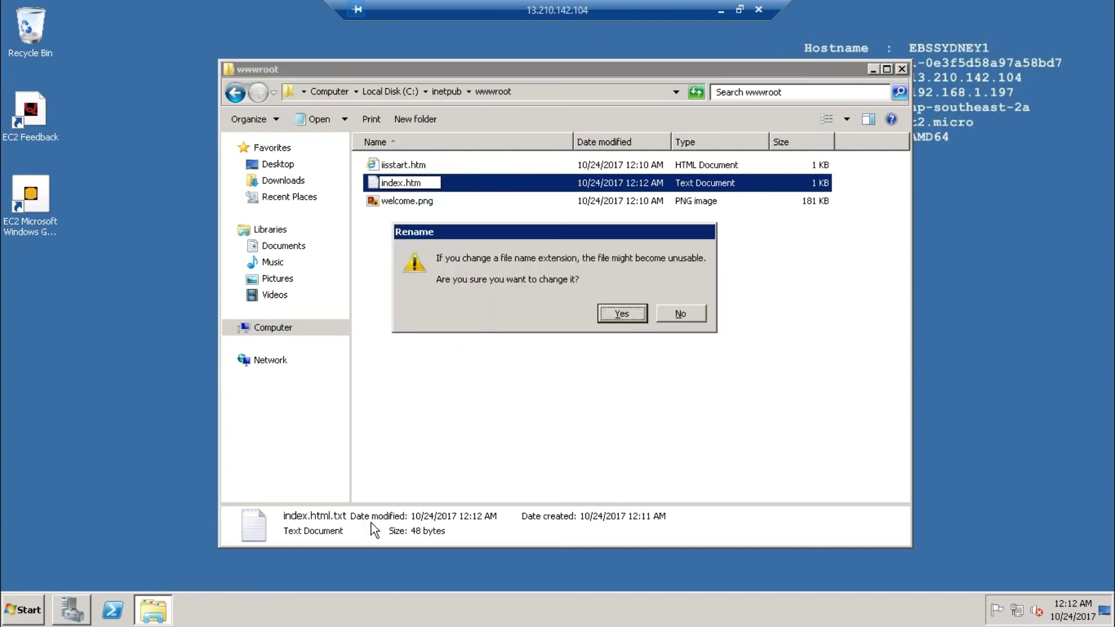
left_click(607, 312)
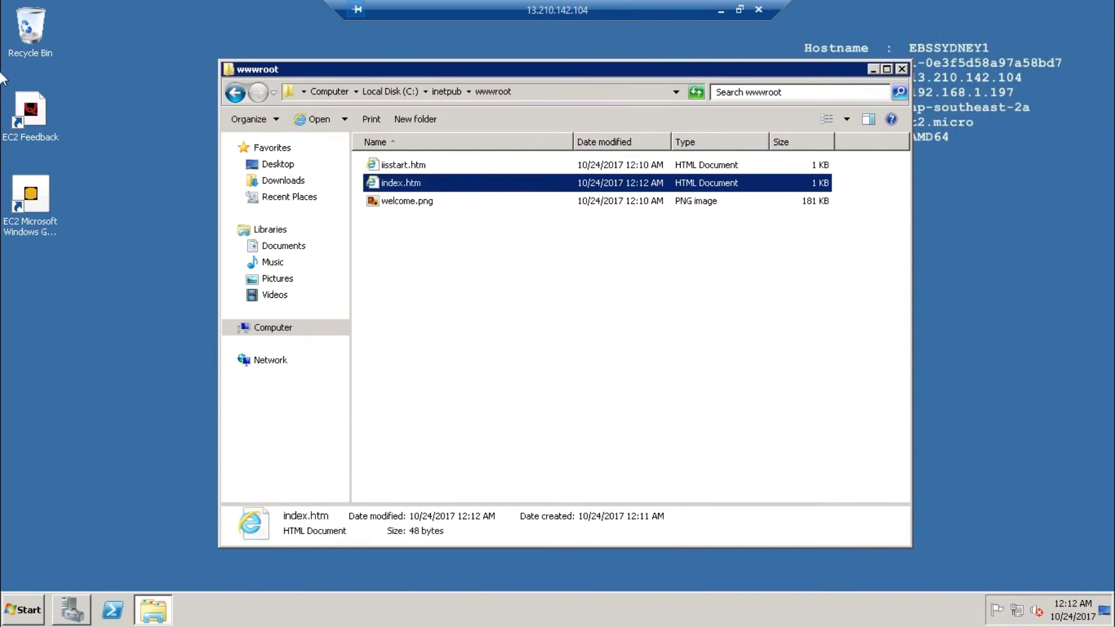
Move the wwwroot window aside, minimize the remote session and examine the EBSSydney1 volume's details in the EC2 console.
left_click_drag(801, 79, 688, 56)
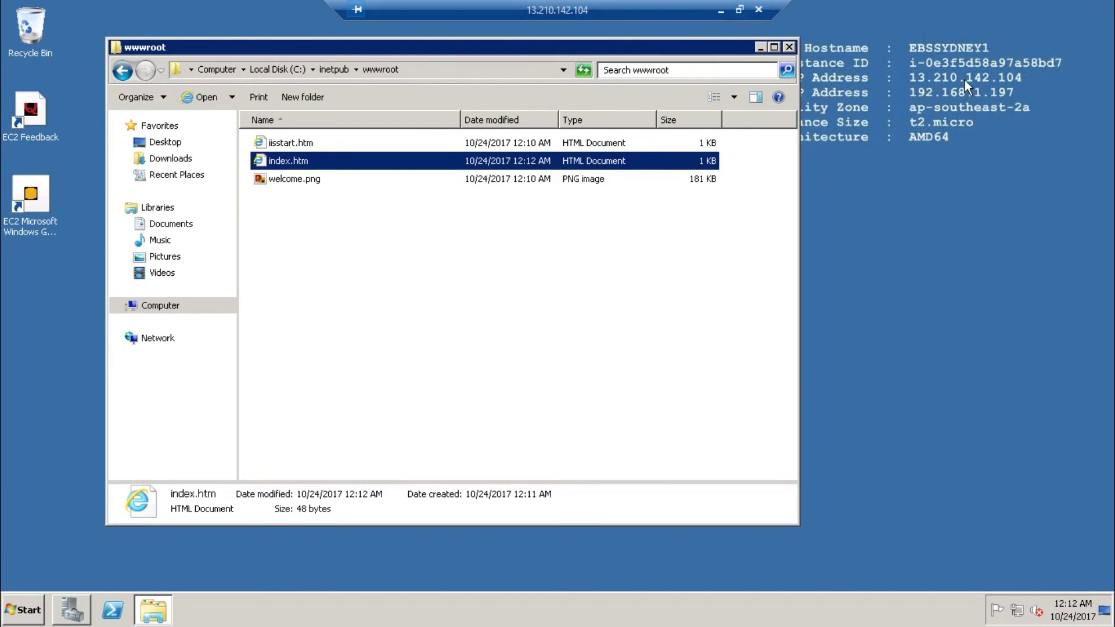
left_click(721, 10)
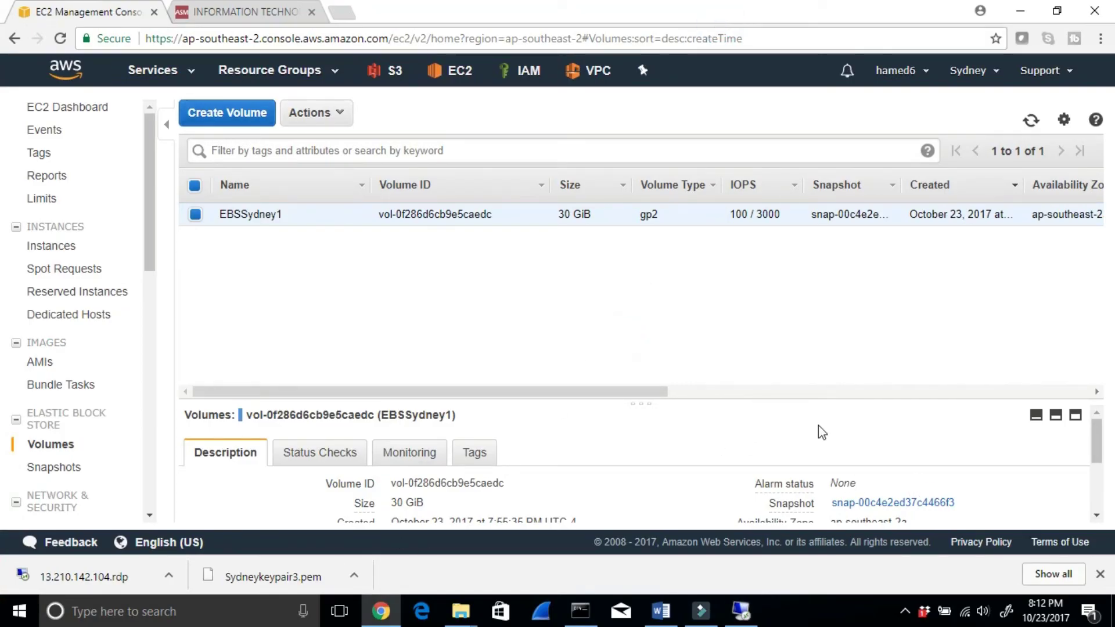
scroll(887, 459, "down", 2)
scroll(917, 476, "up", 2)
scroll(929, 488, "down", 2)
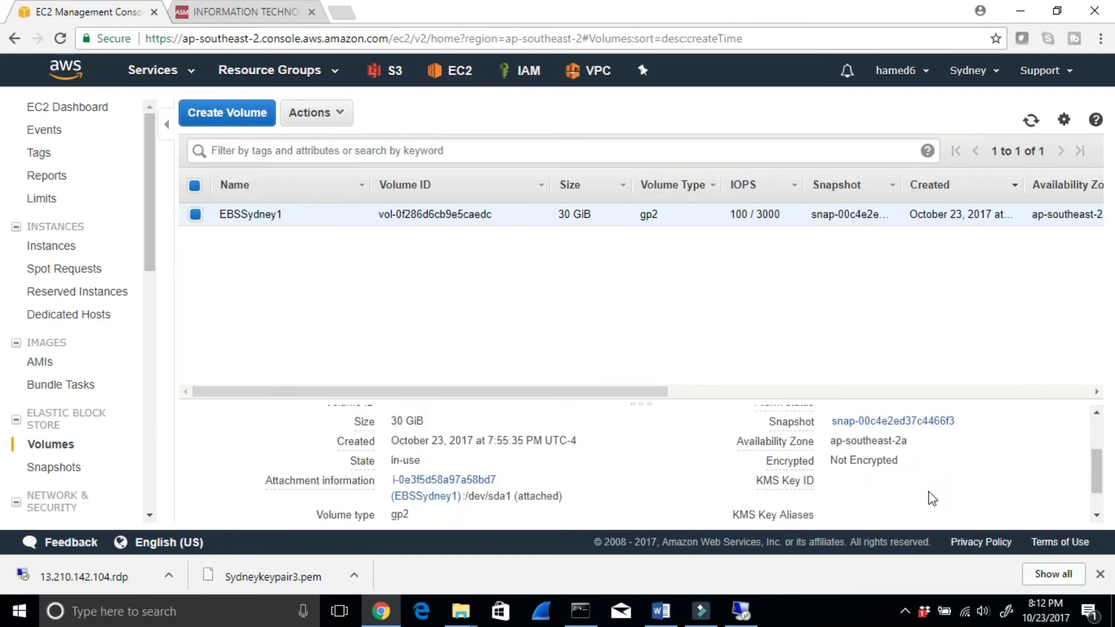
scroll(929, 485, "up", 2)
scroll(928, 485, "down", 2)
scroll(928, 486, "up", 2)
Open the list of running EC2 instances to view EBSSydney1's details.
left_click(456, 70)
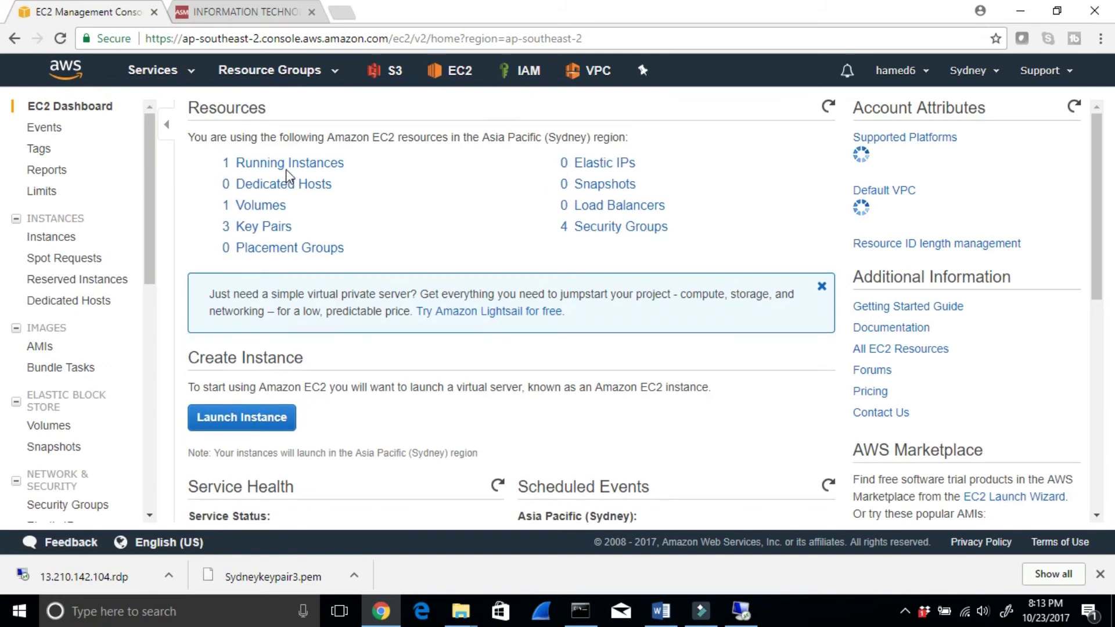
left_click(285, 163)
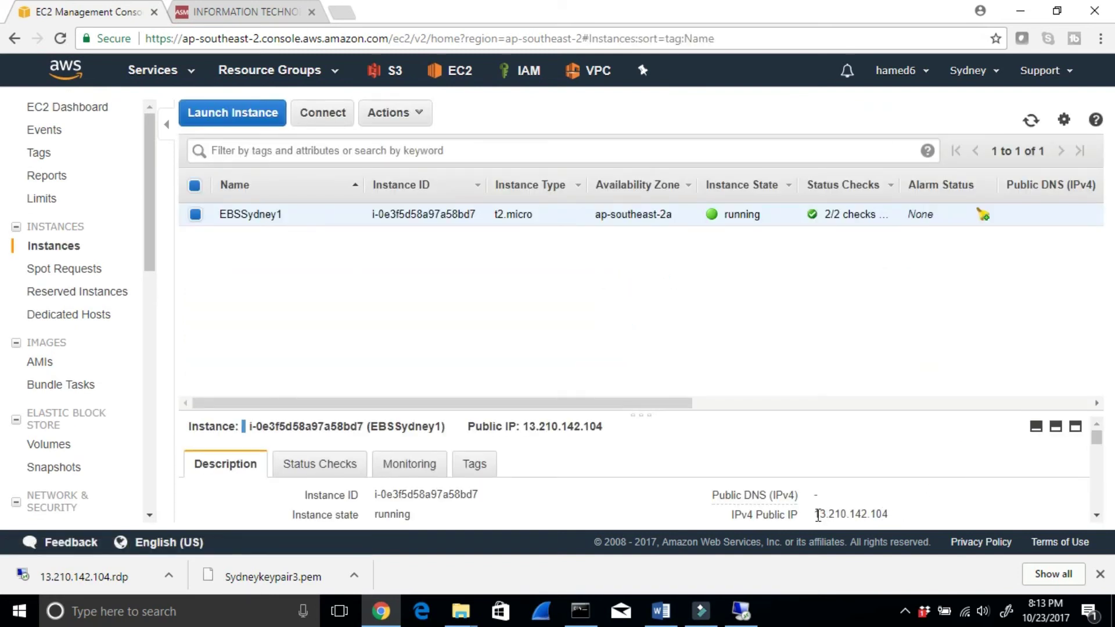
left_click_drag(817, 515, 913, 518)
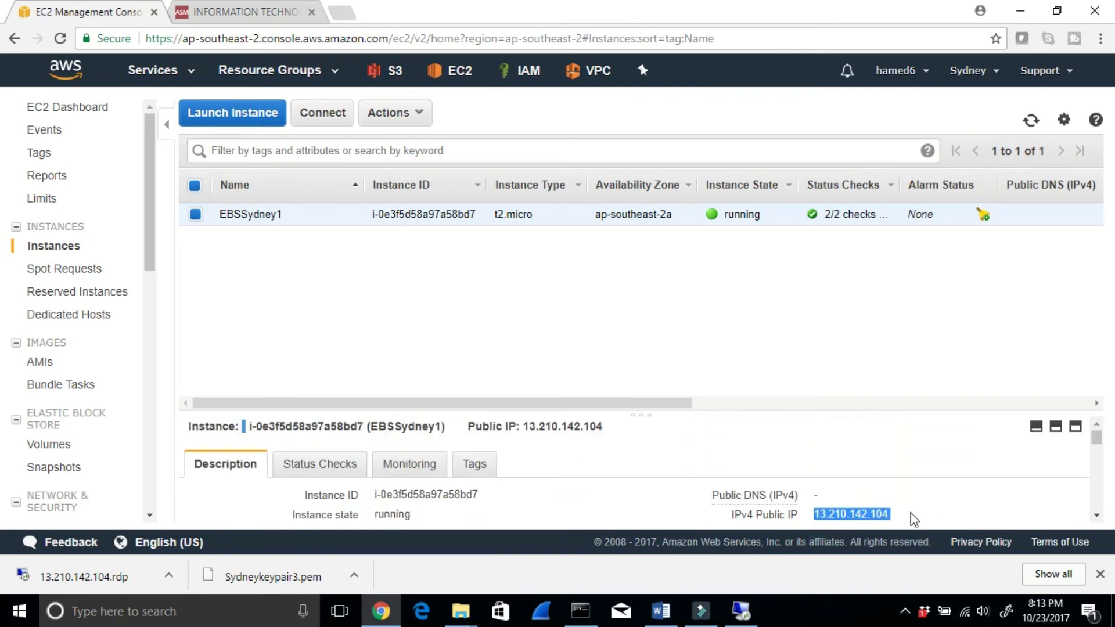
right_click(854, 514)
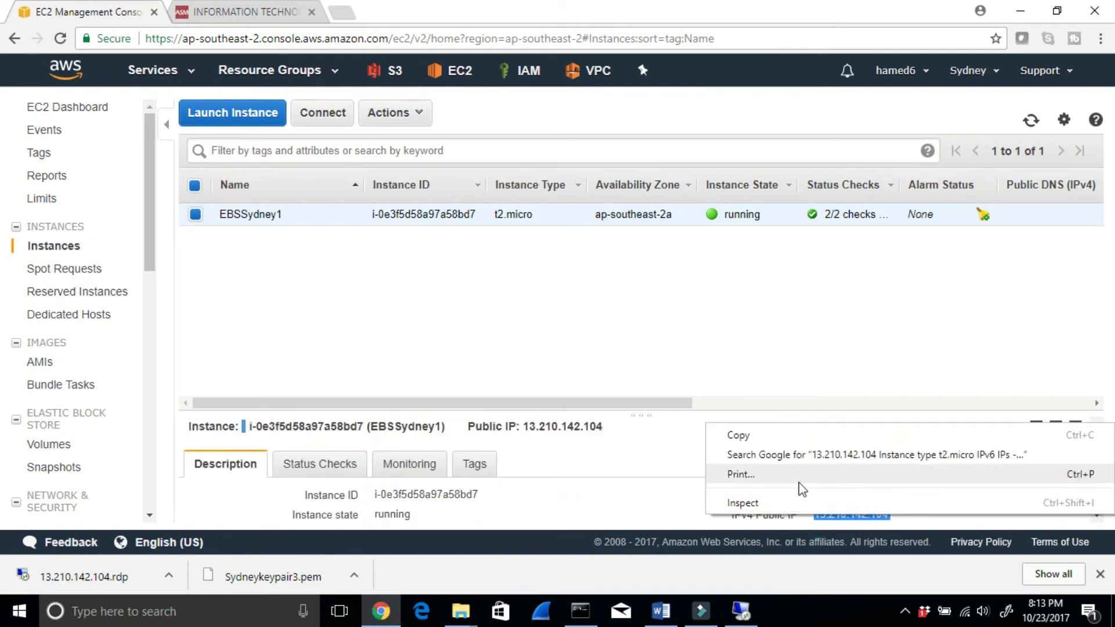
left_click(667, 490)
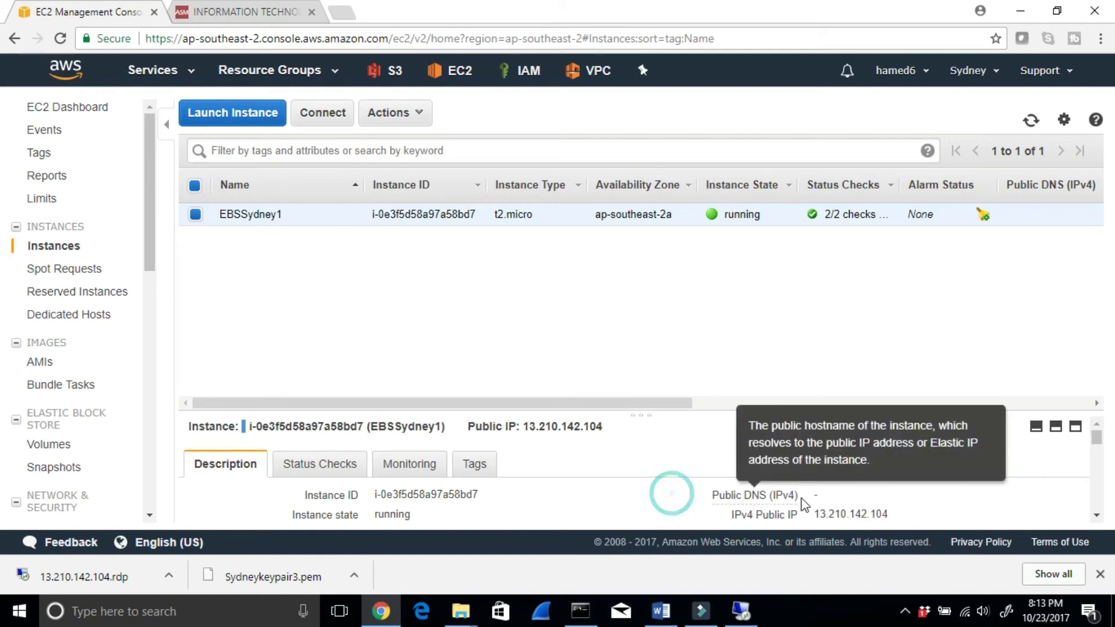
left_click_drag(813, 512, 856, 509)
right_click(855, 512)
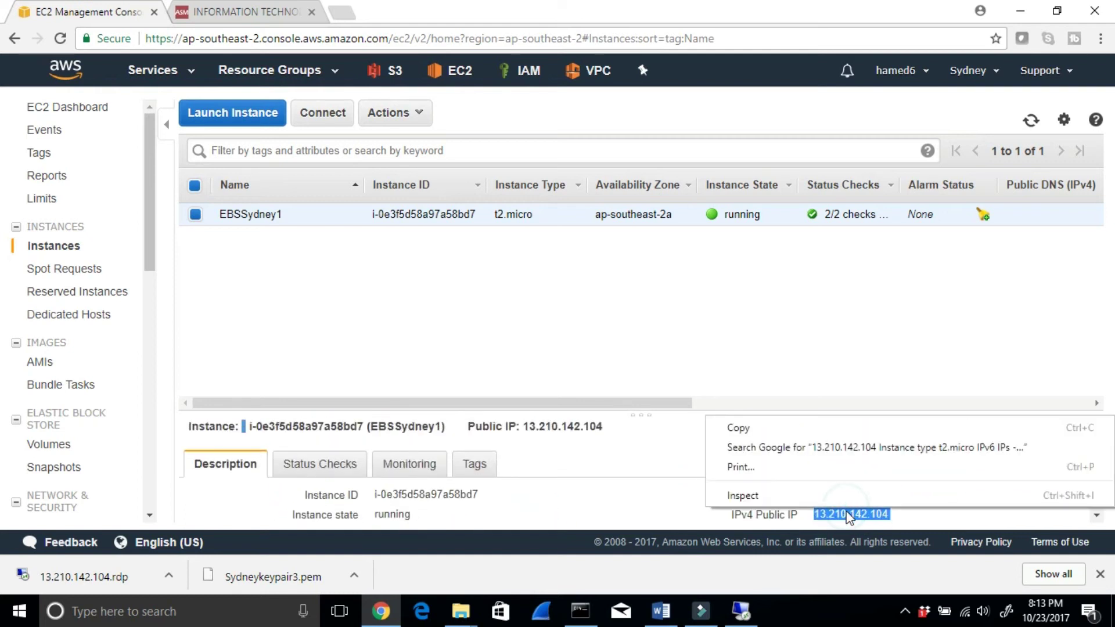
left_click(697, 498)
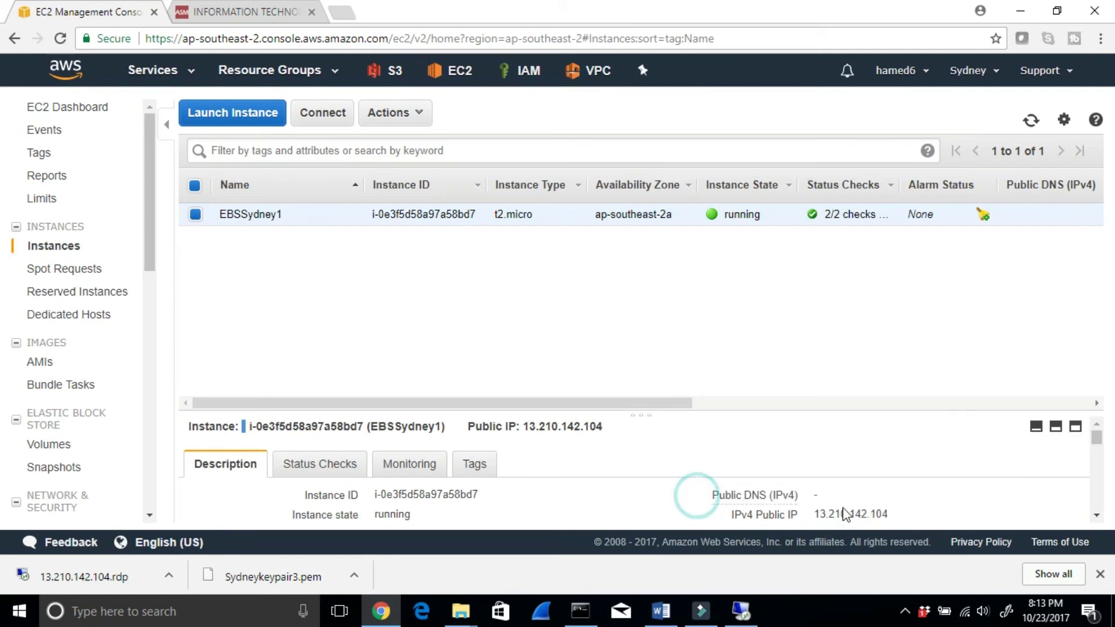
Open EBSSydney1's IPv4 public IP 13.210.142.104 in a new browser tab and check the homepage text.
left_click_drag(815, 513, 856, 516)
scroll(889, 482, "up", 2)
left_click(892, 445)
left_click_drag(891, 446, 816, 444)
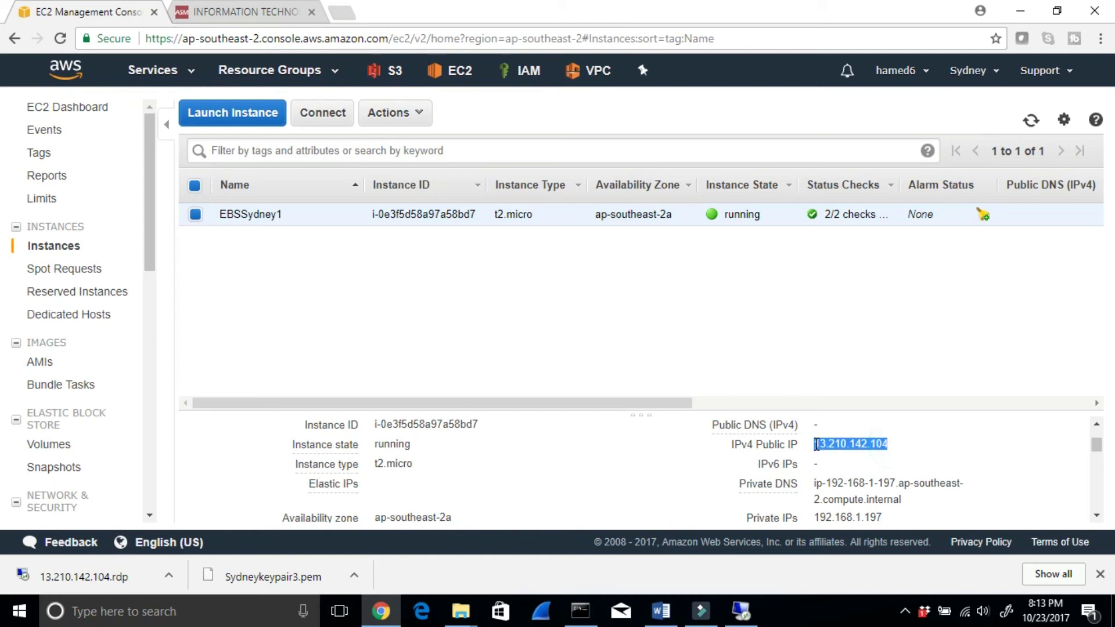
right_click(839, 445)
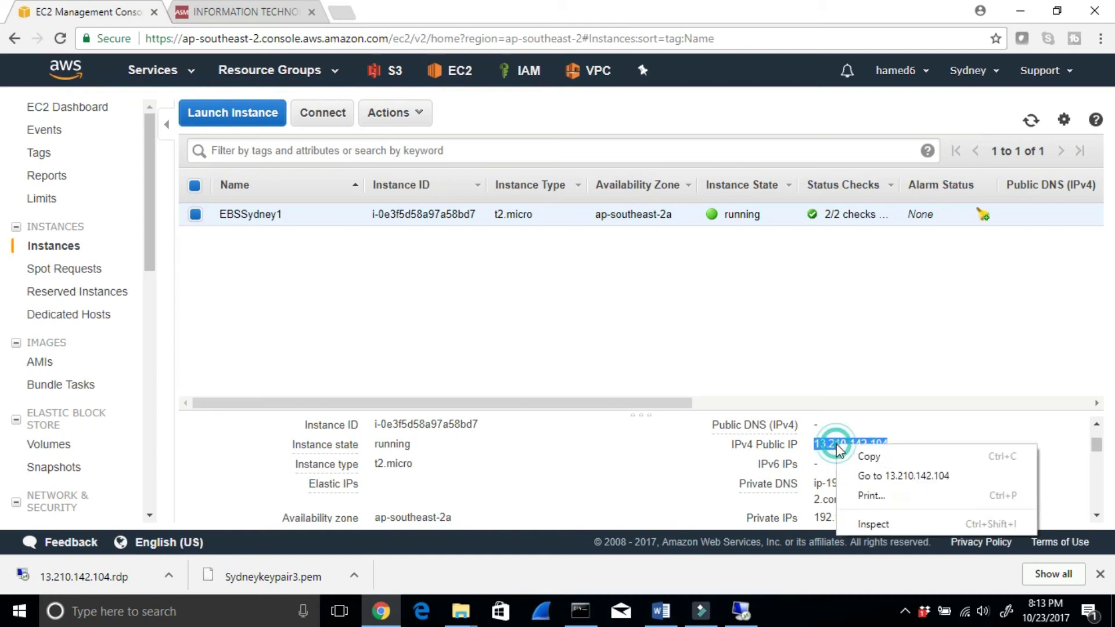
left_click(870, 474)
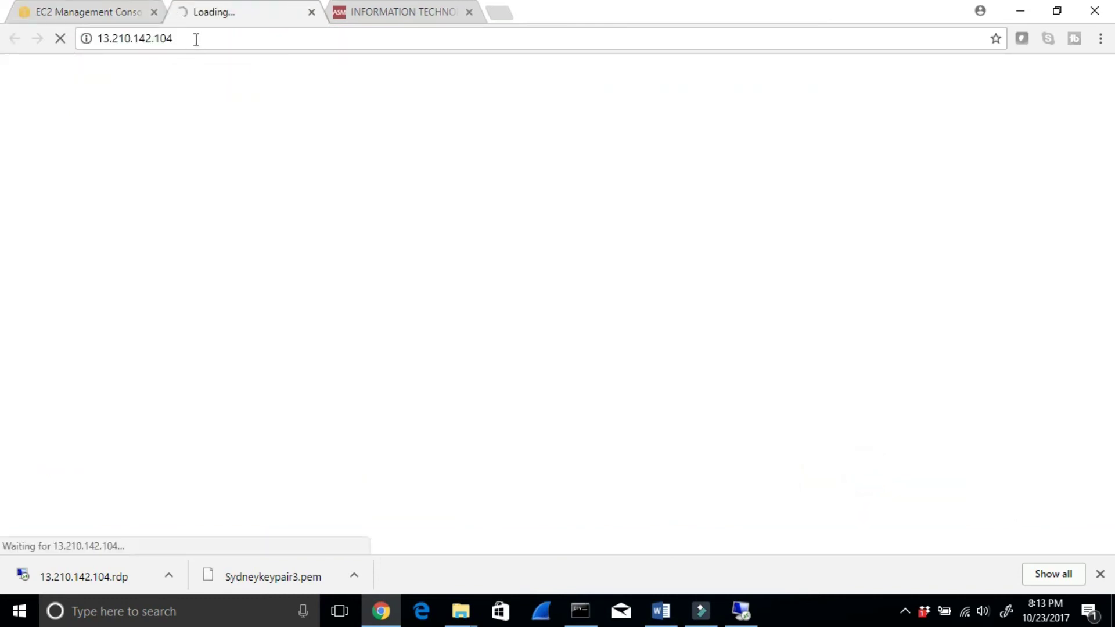
left_click_drag(182, 77, 5, 58)
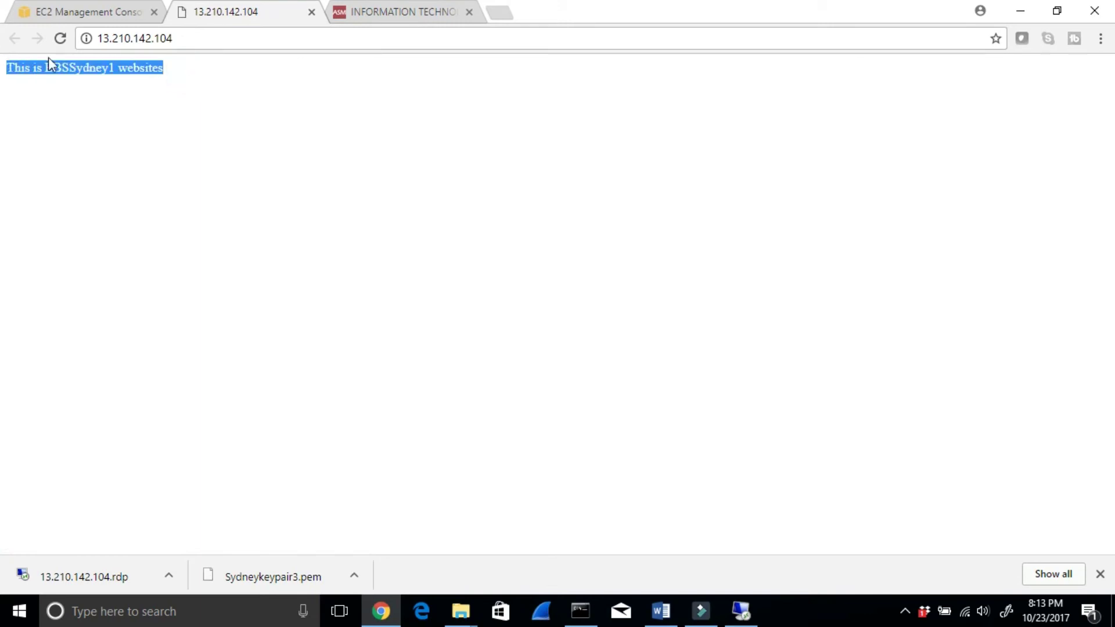
Switch to the Word lab notes, read Step 4 and Step 5, and return to the EC2 console in Chrome.
left_click(1021, 7)
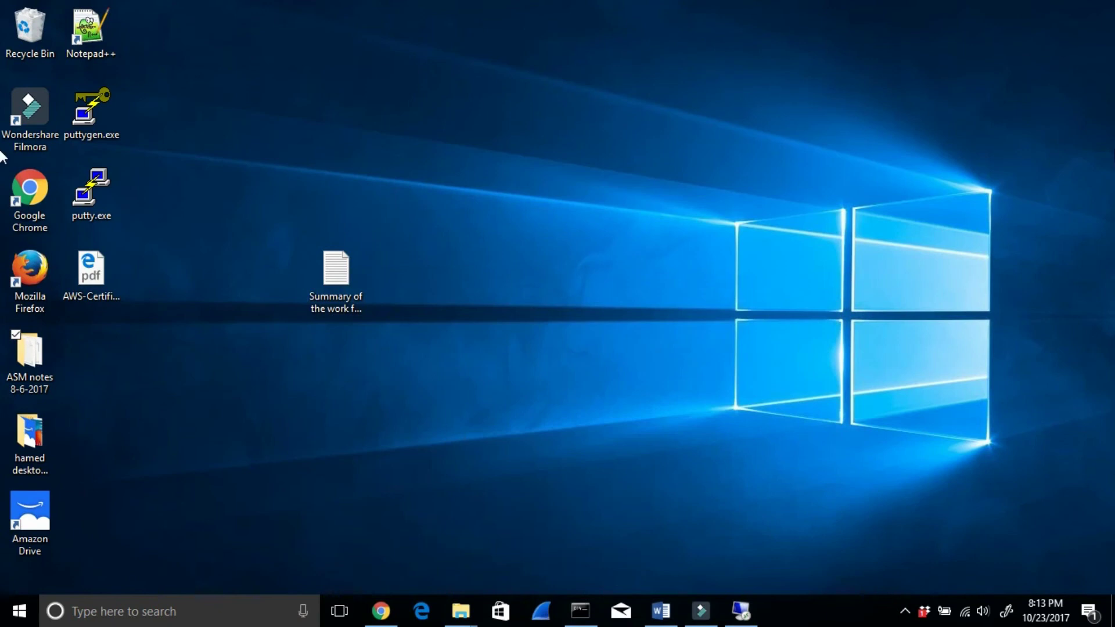
left_click(661, 610)
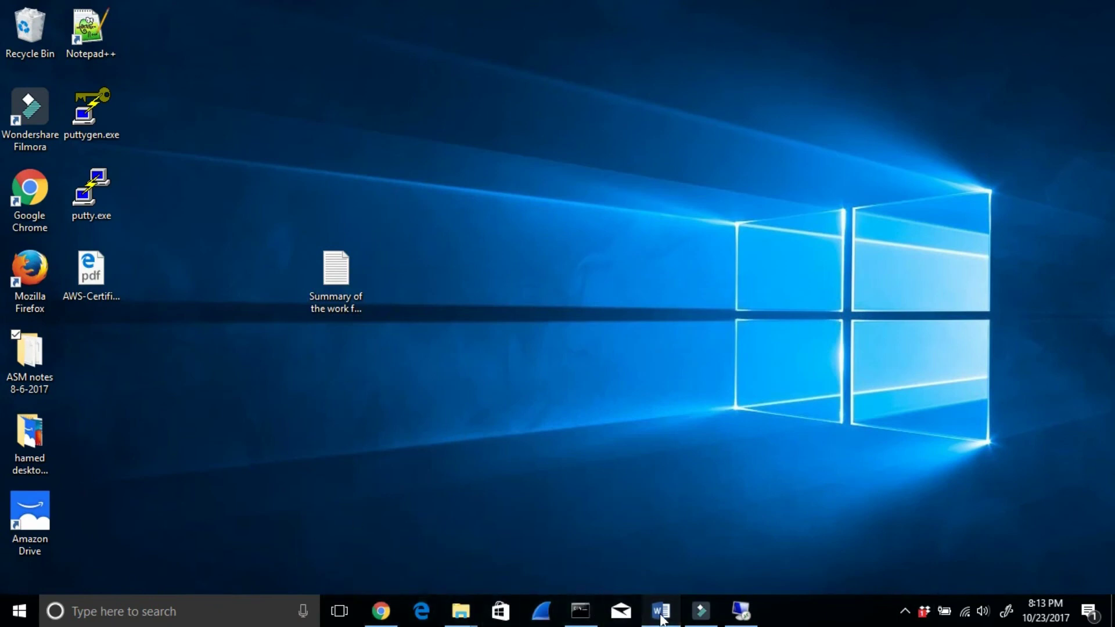
left_click_drag(345, 394, 773, 403)
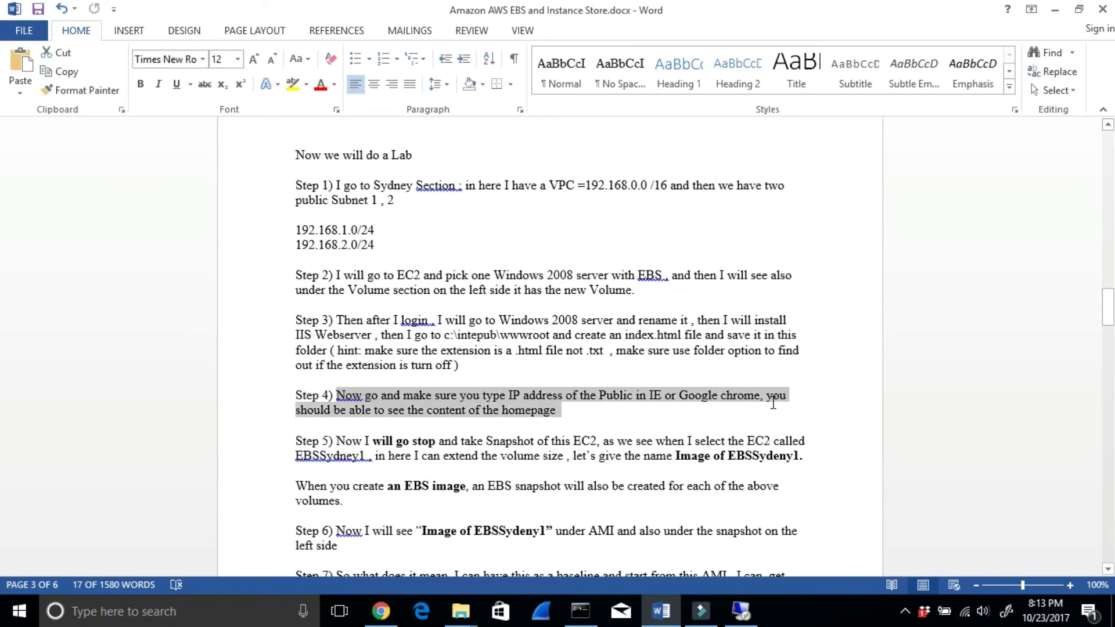
left_click_drag(373, 443, 800, 444)
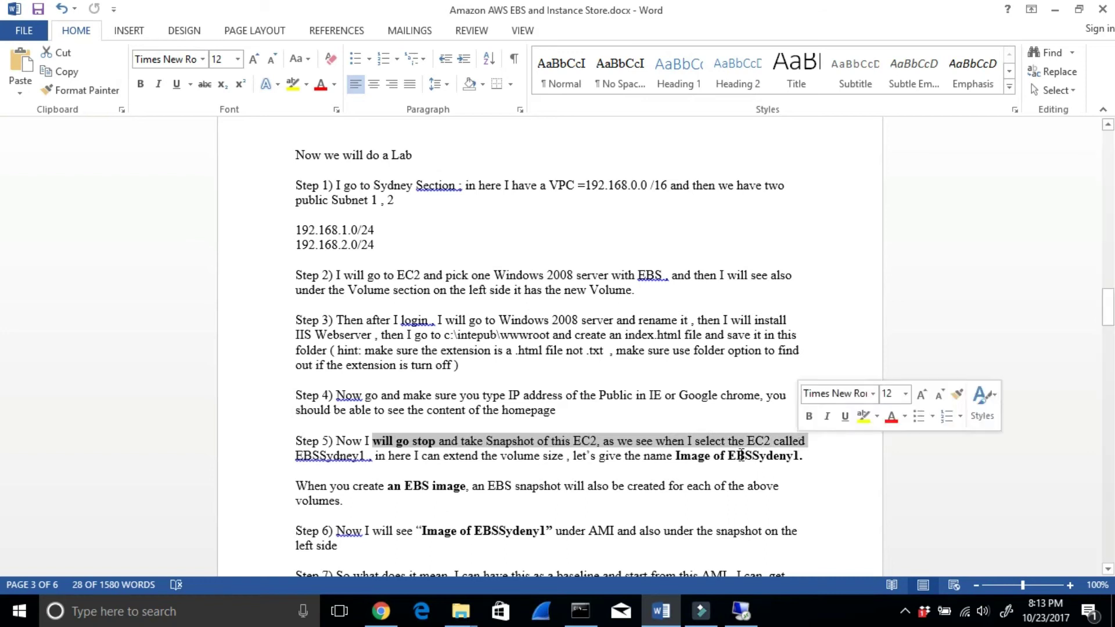
left_click_drag(483, 456, 804, 457)
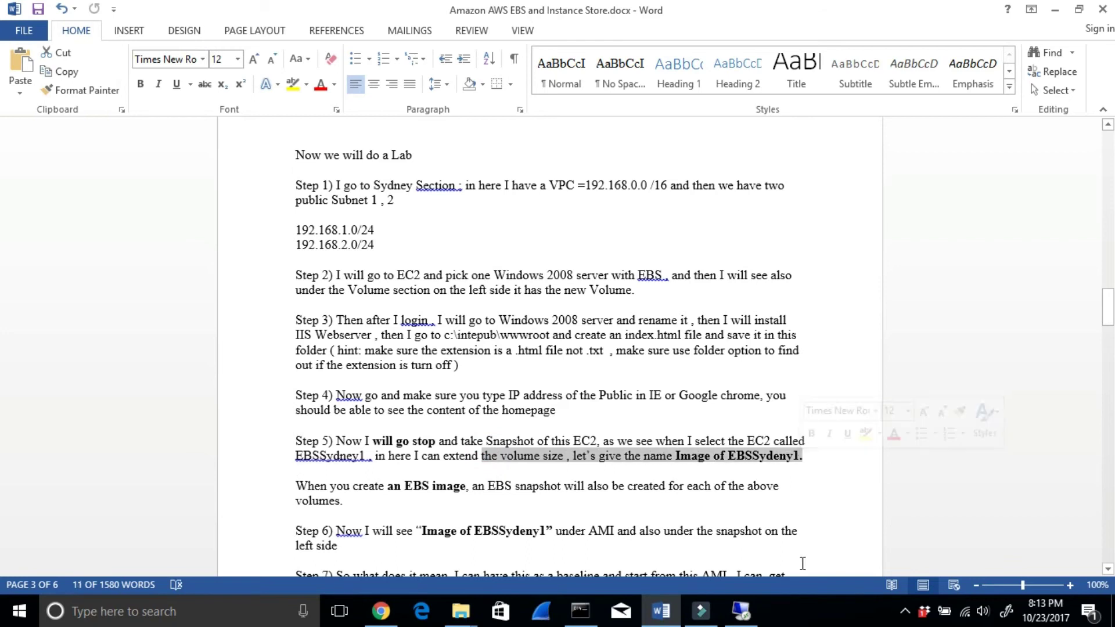
left_click(381, 610)
left_click(108, 12)
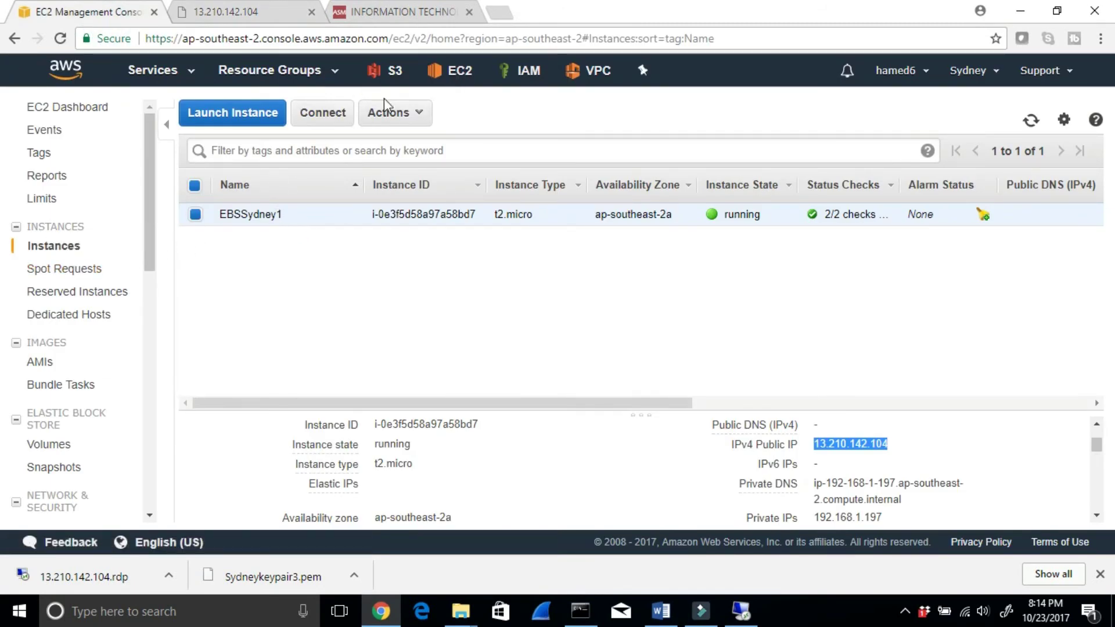
left_click(391, 114)
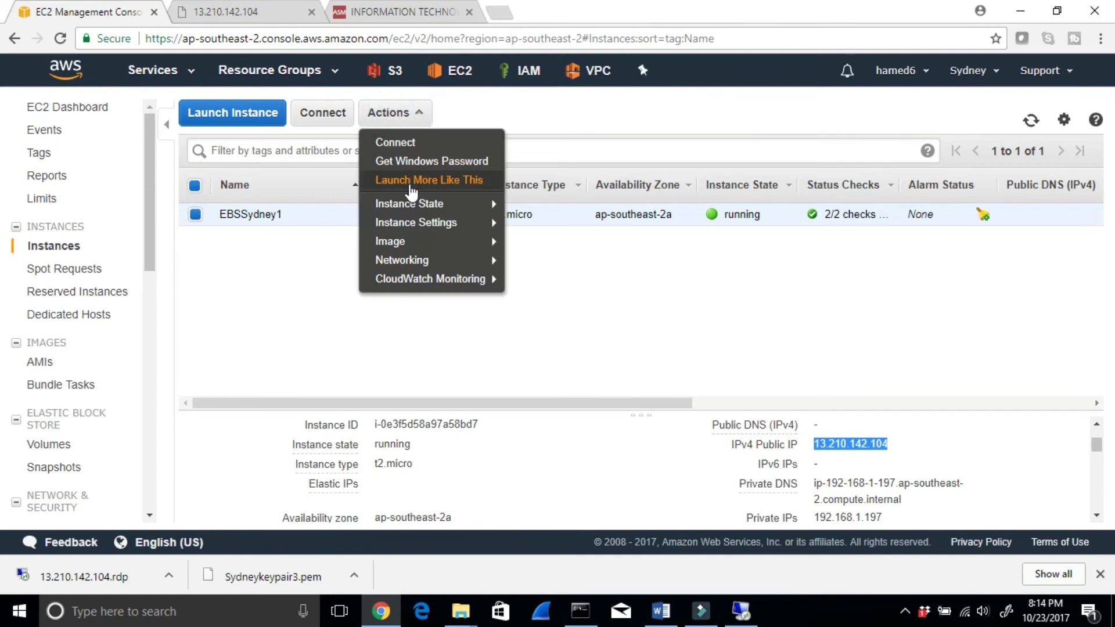
mouse_move(412, 207)
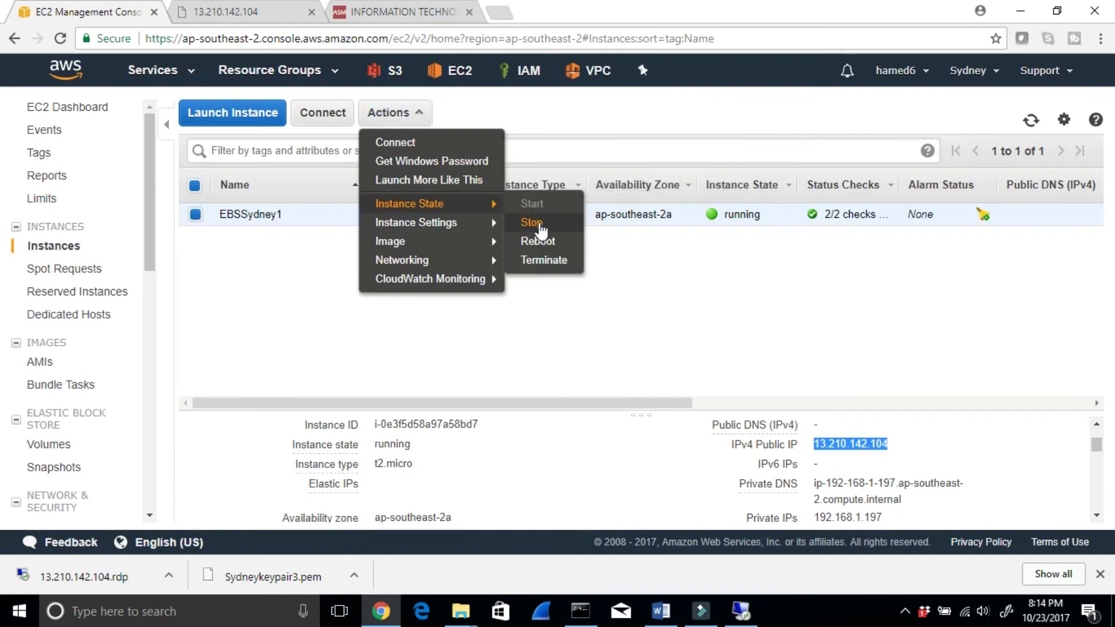
left_click(542, 261)
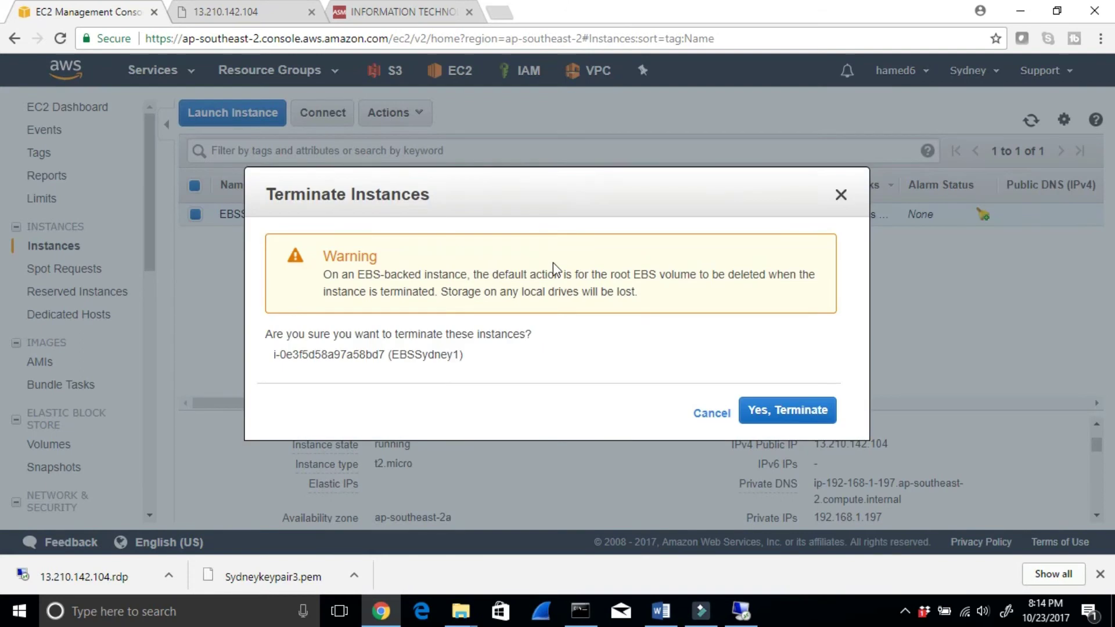
left_click(712, 414)
left_click(711, 413)
Stop the EBSSydney1 instance and confirm the stop request.
left_click(388, 113)
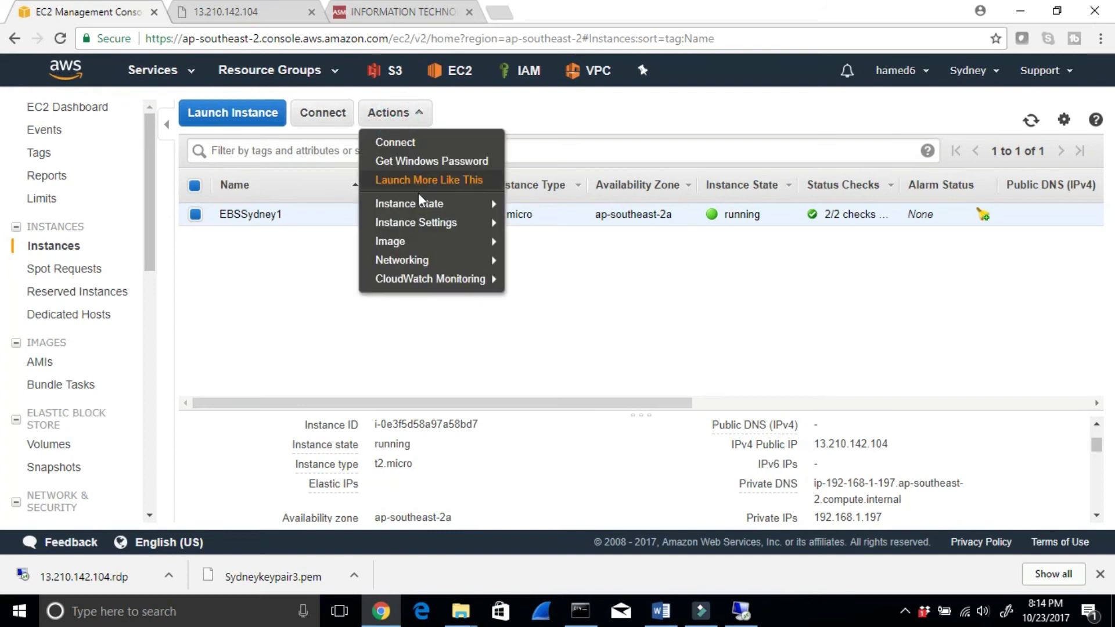
mouse_move(420, 203)
left_click(544, 223)
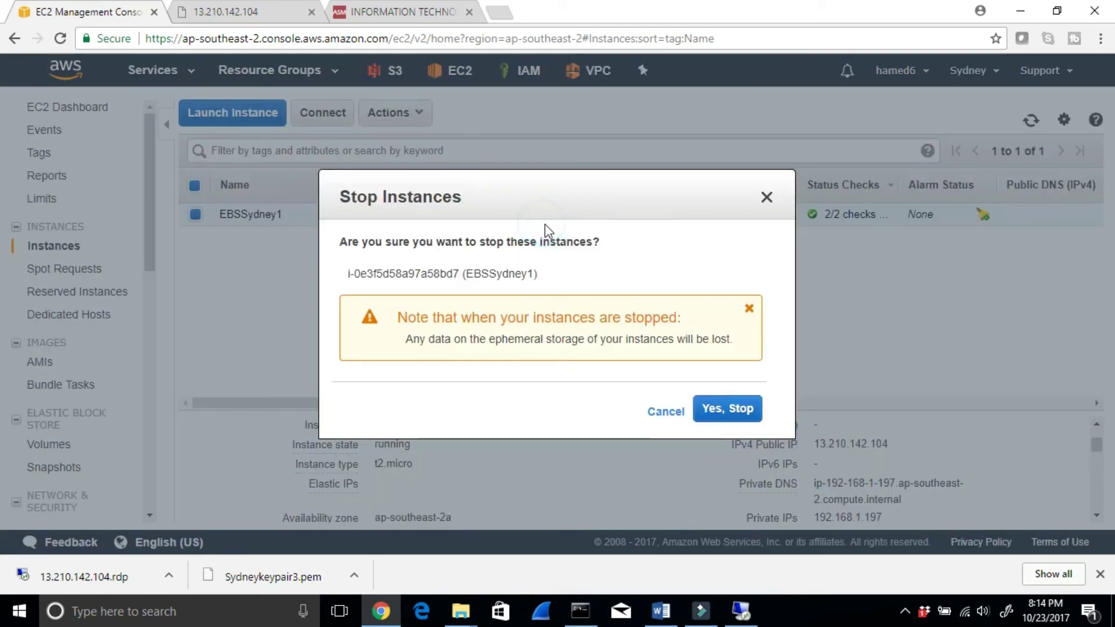
left_click(715, 408)
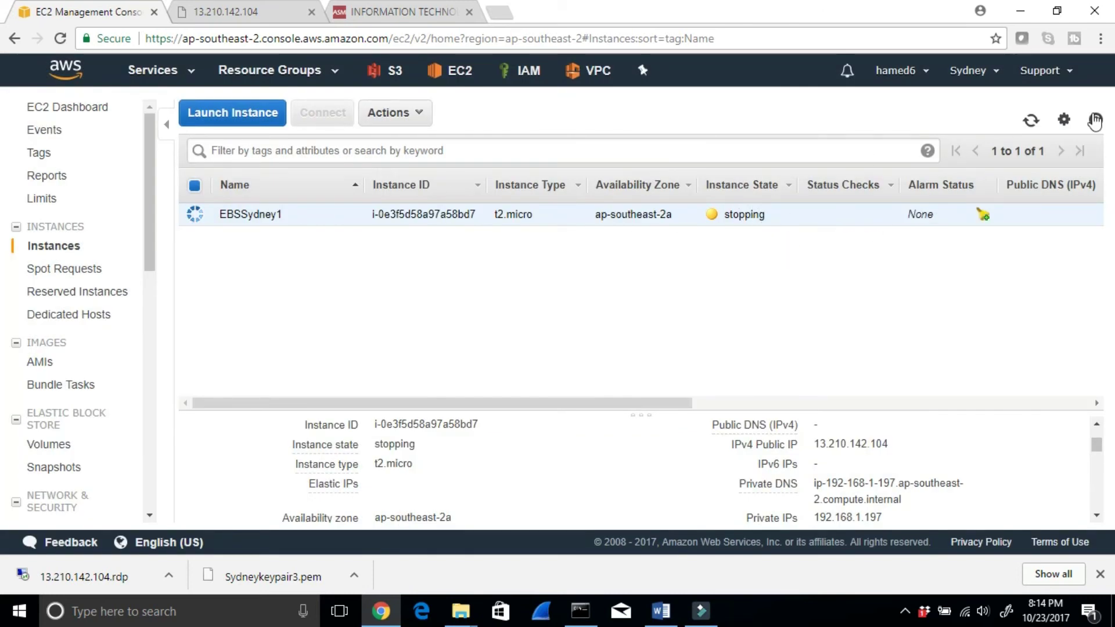
Refresh EBSSydney1's instance state, and view its EBS volume while waiting for the instance to stop.
left_click(1041, 127)
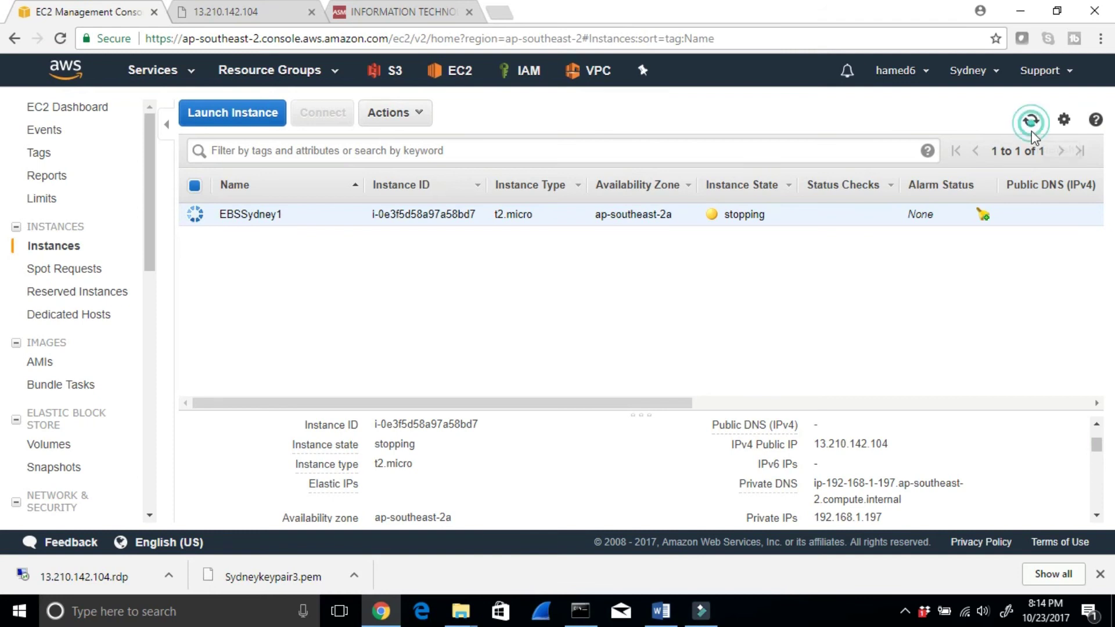
left_click(1031, 123)
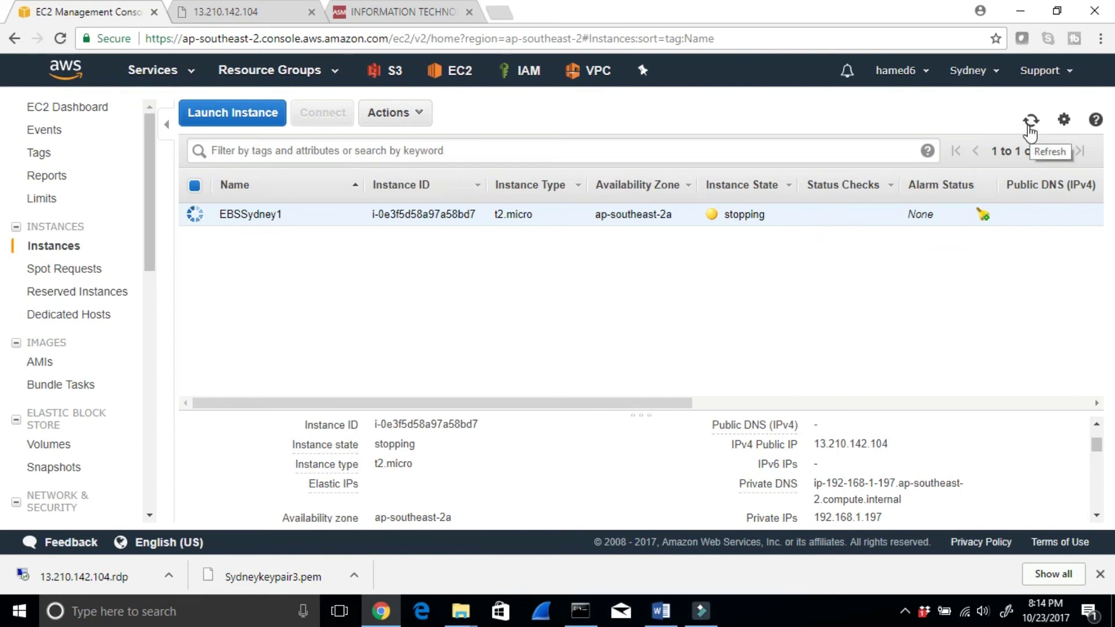
left_click(38, 446)
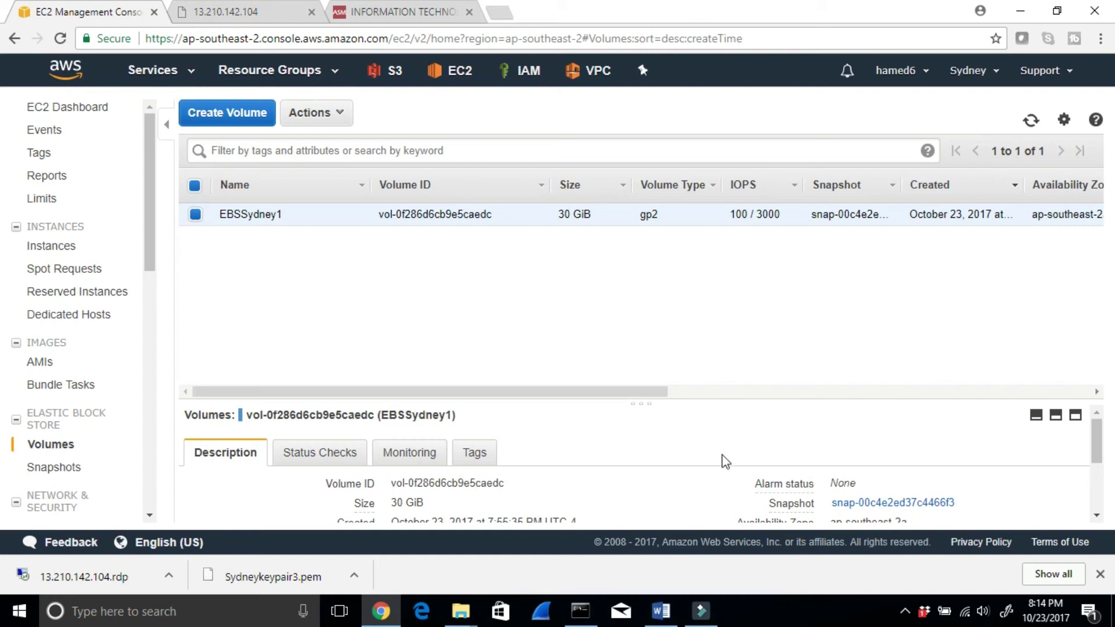
left_click_drag(620, 391, 416, 309)
left_click(67, 253)
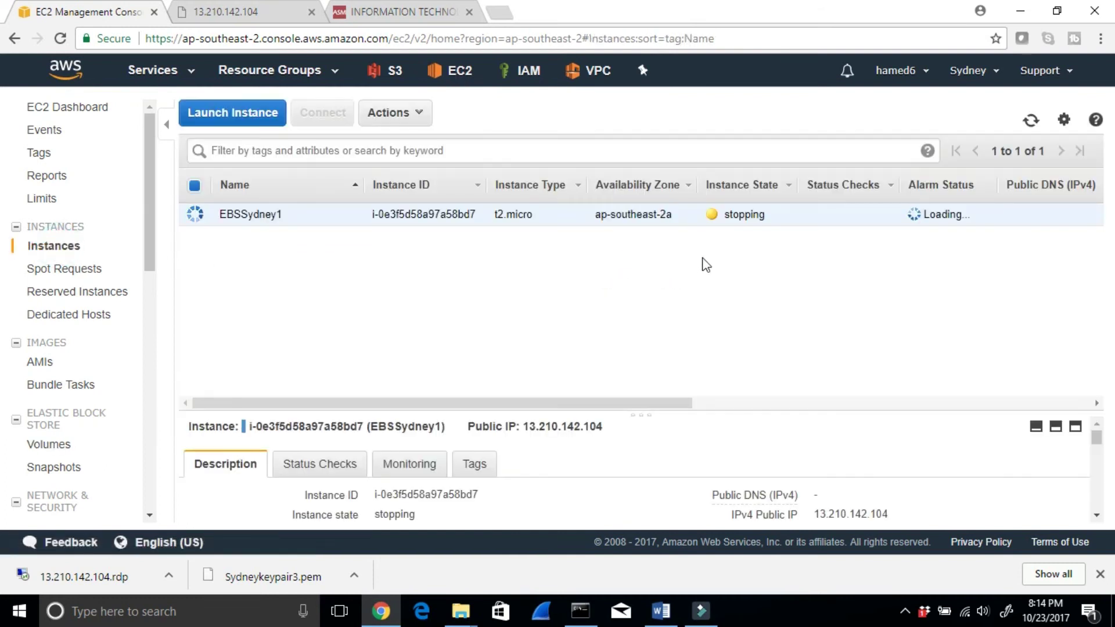
left_click(1032, 121)
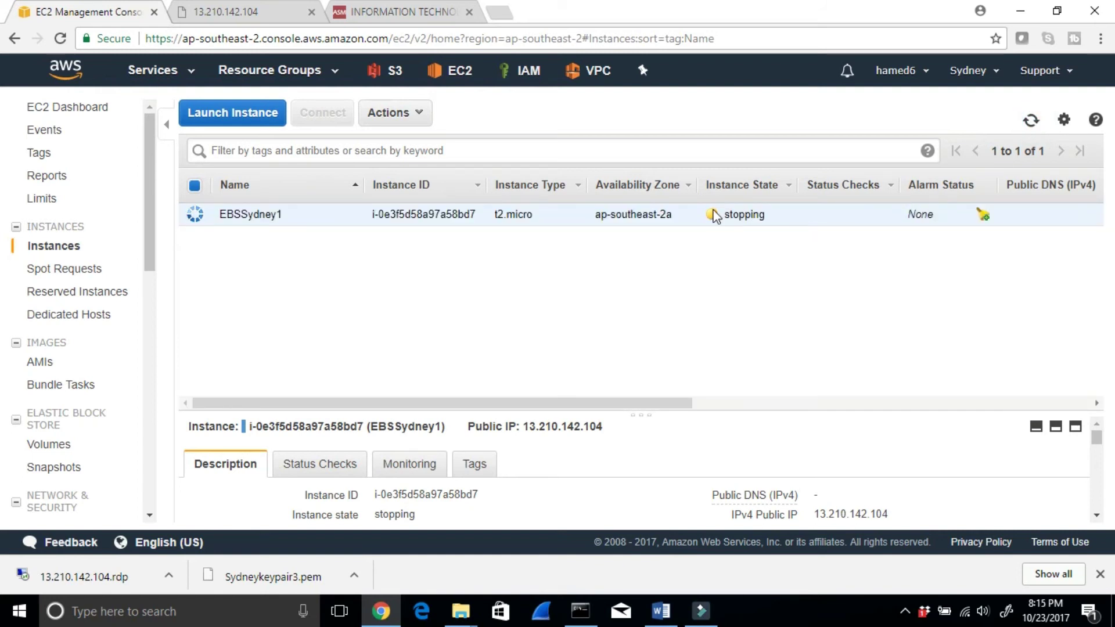
left_click(395, 117)
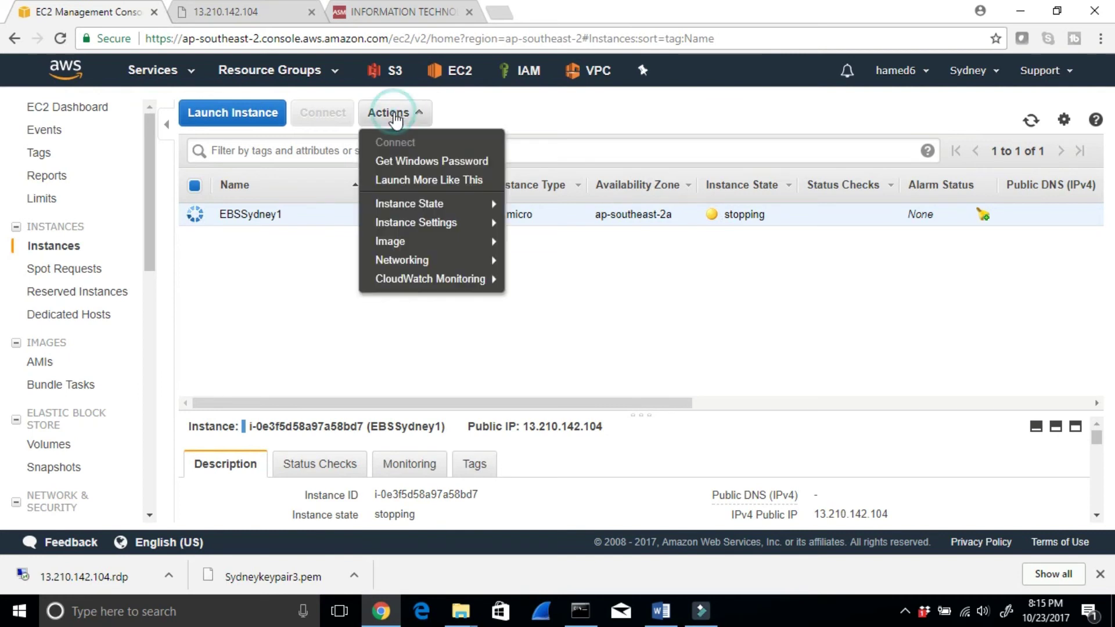
mouse_move(422, 245)
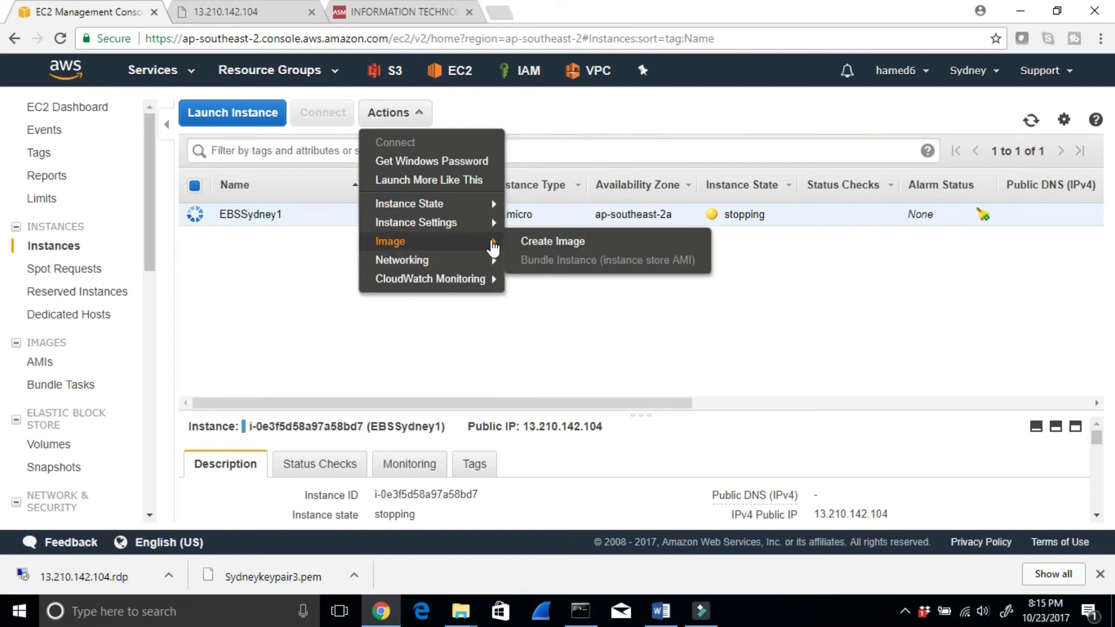
left_click(825, 289)
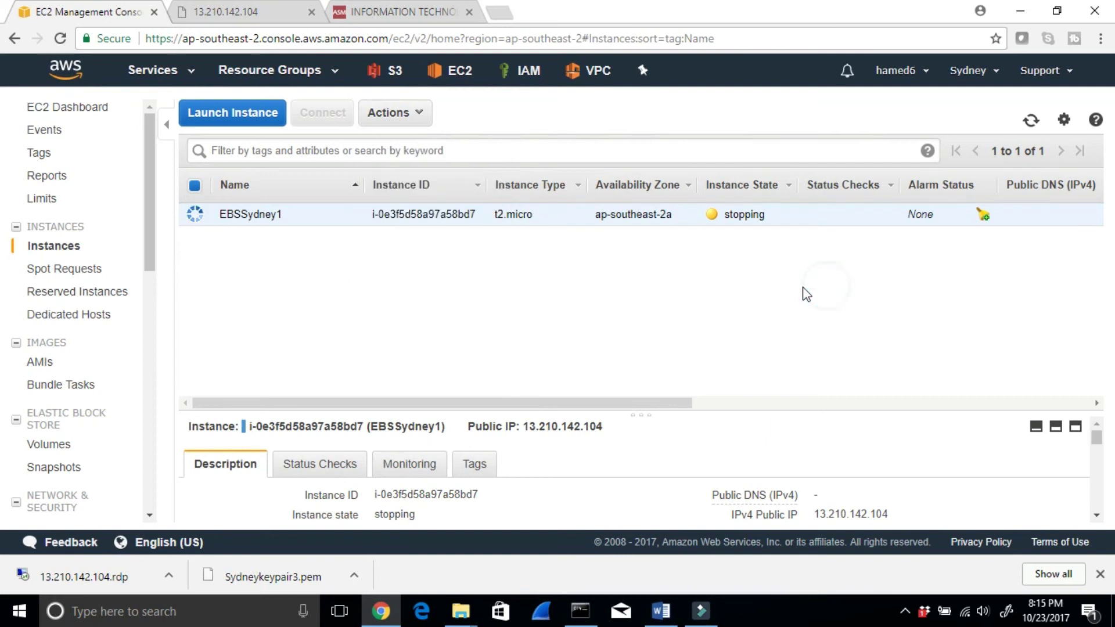
Refresh EBSSydney1's instance state and start creating an image from the instance.
left_click(1031, 120)
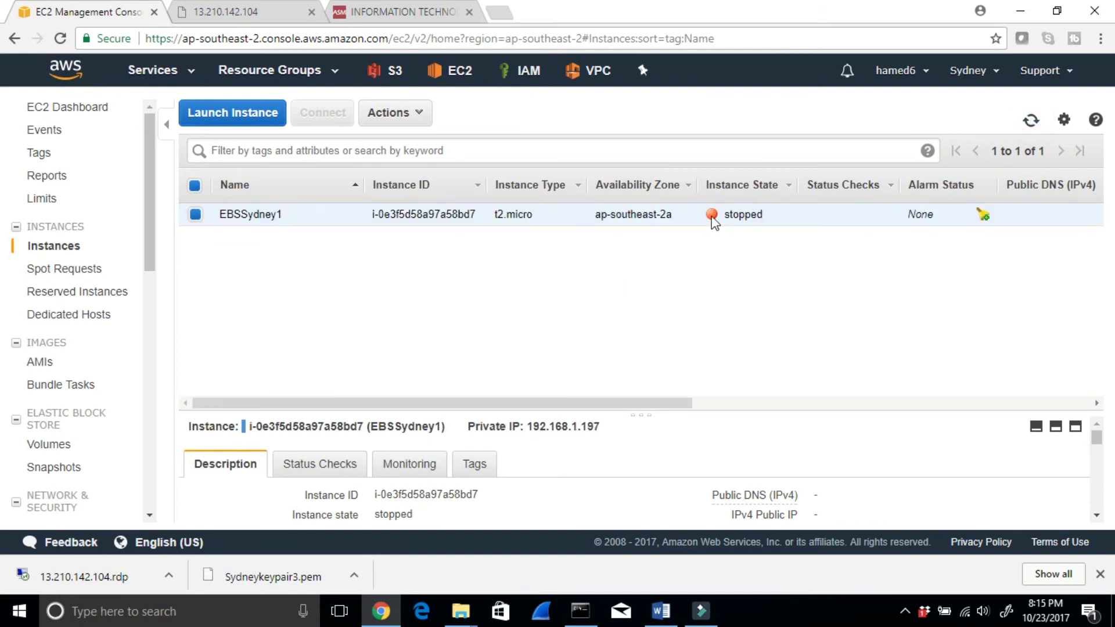
left_click(408, 121)
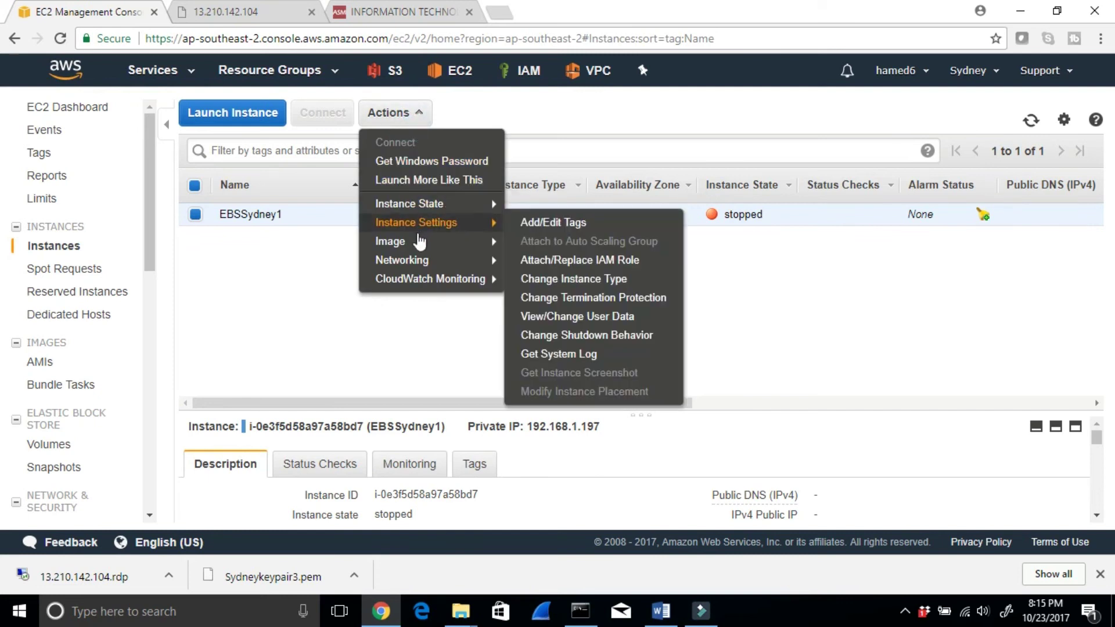
mouse_move(419, 241)
left_click(524, 241)
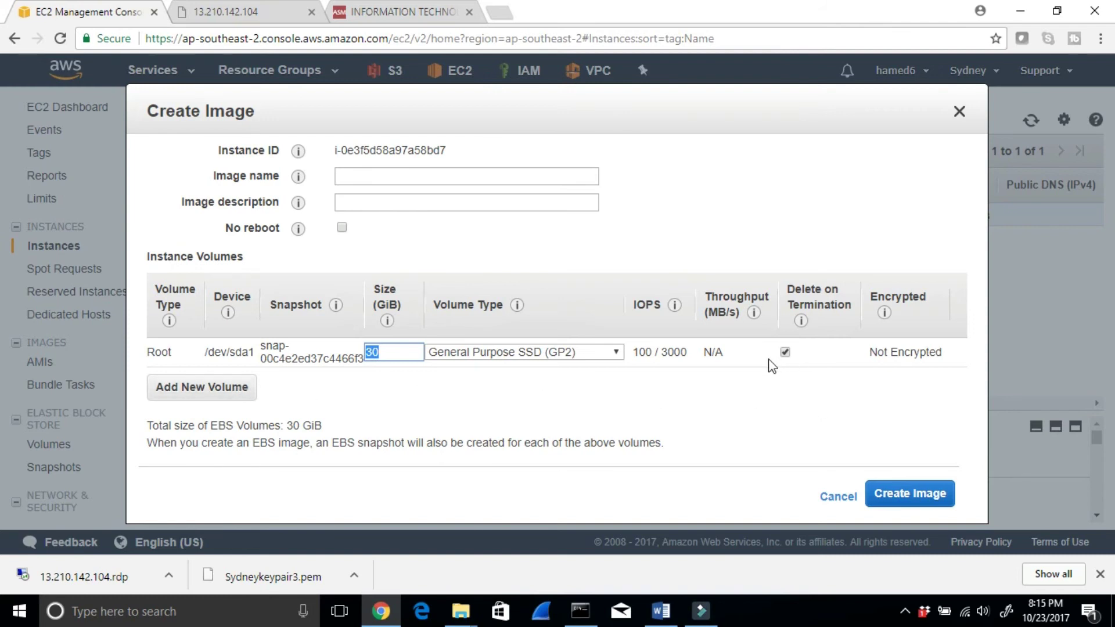
Copy the image name "Image of EBSSydeny1" from Step 5 of the Word lab notes and return to the EC2 console.
left_click(661, 611)
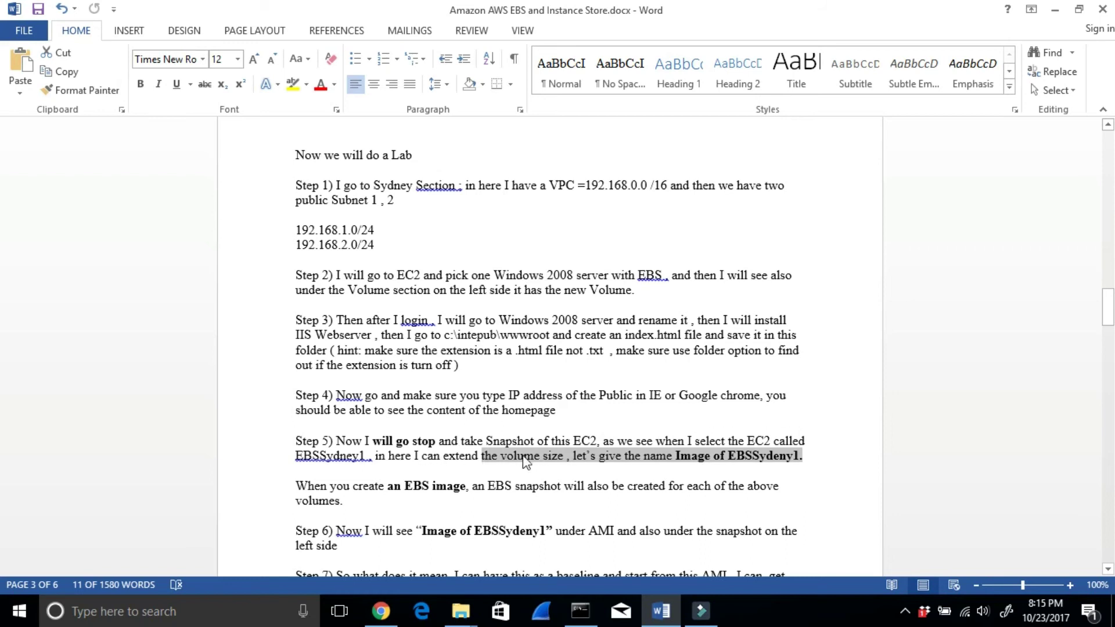
left_click(672, 454)
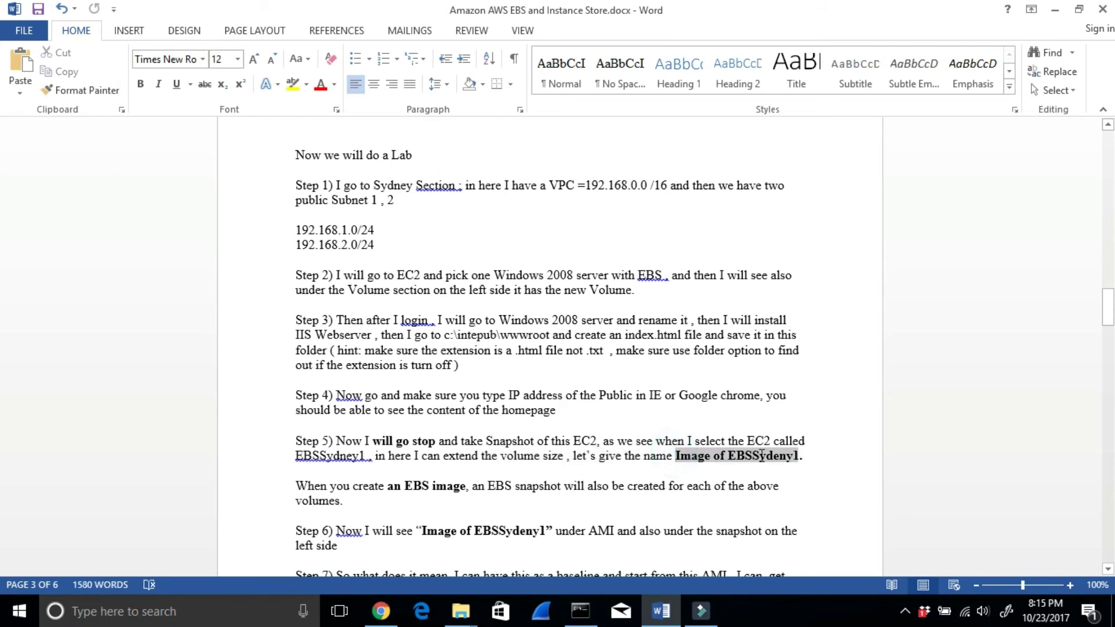
left_click_drag(794, 454, 800, 455)
key("ctrl+c")
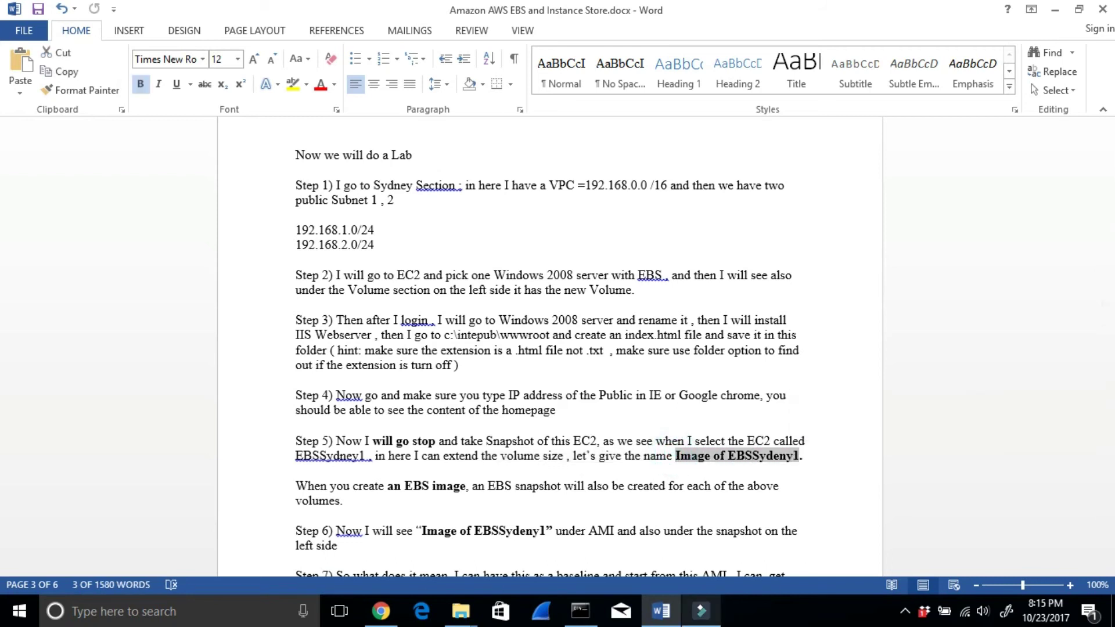
left_click(1056, 10)
Paste "Image of EBSSydeny1" as both the image name and the image description.
left_click(364, 179)
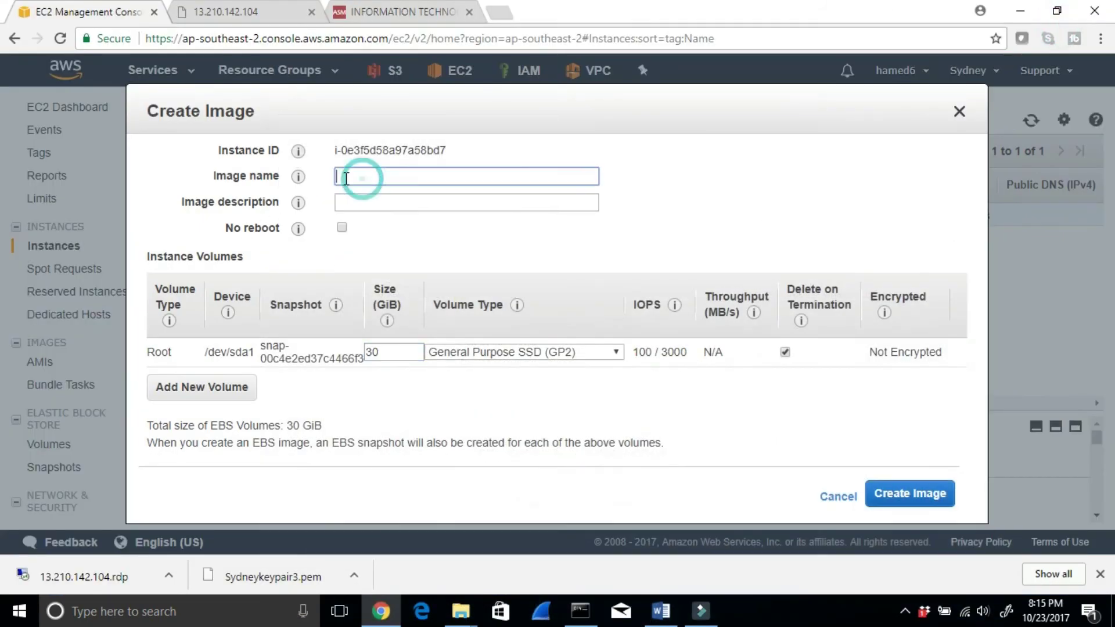
key("ctrl+v")
left_click(368, 204)
key("ctrl+v")
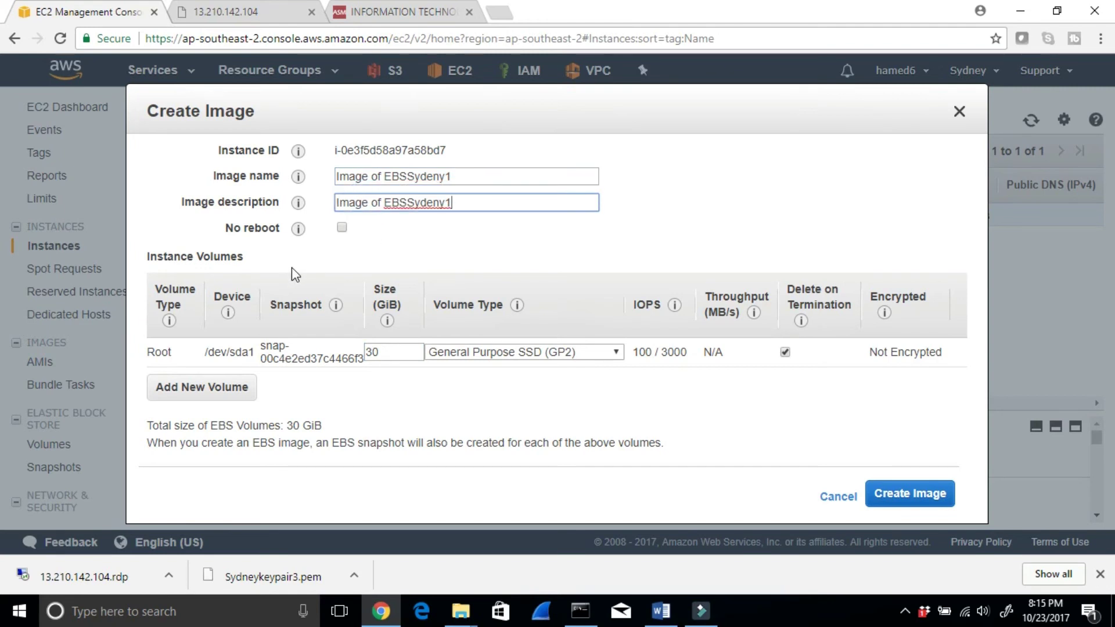
left_click(216, 376)
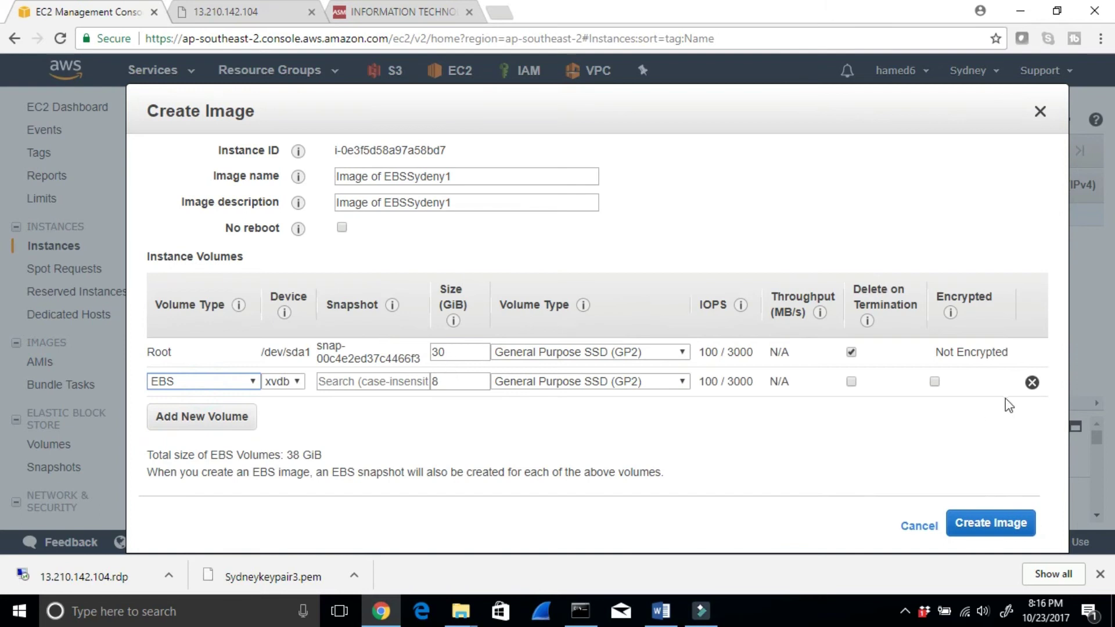
left_click(935, 382)
left_click(1032, 383)
Create the image with the root volume size kept at 30 GiB, and open the pending image in the AMI list.
double_click(375, 351)
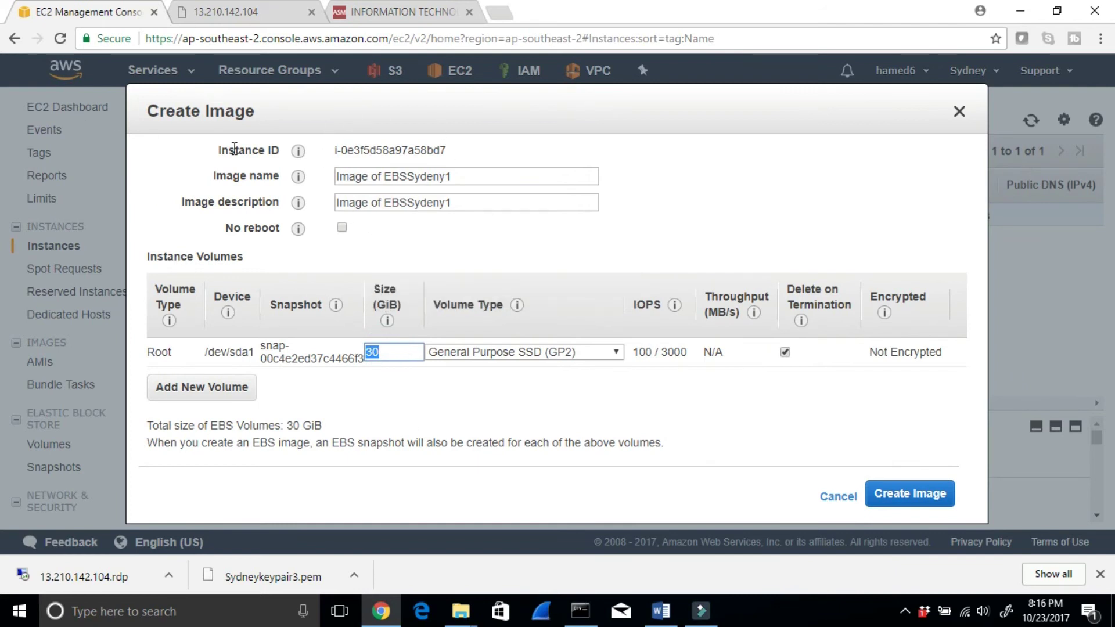
left_click(904, 502)
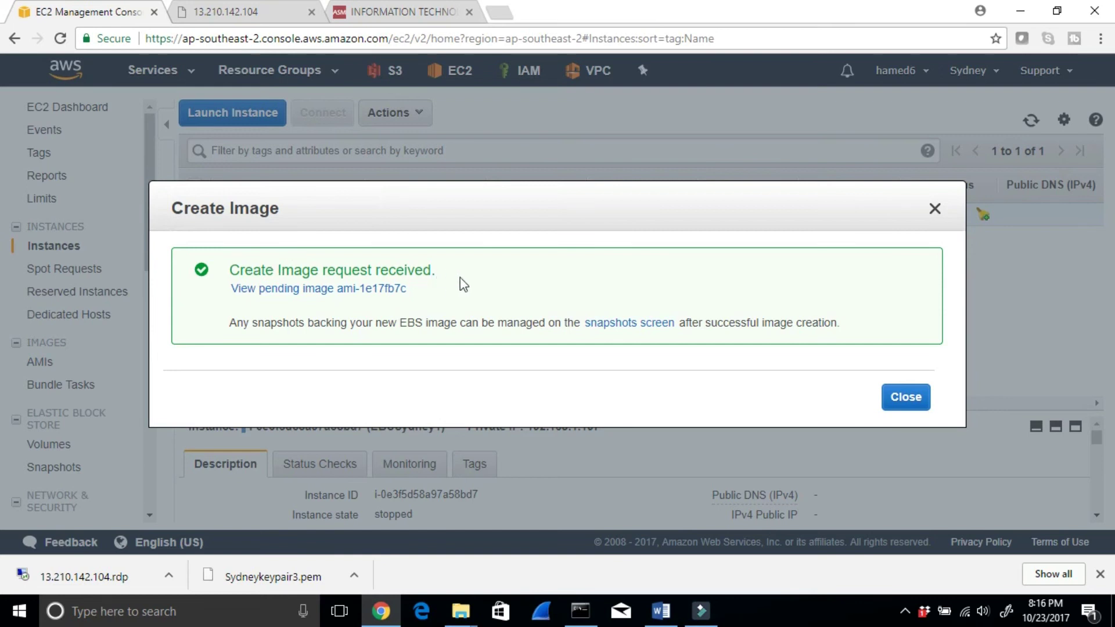
left_click(341, 293)
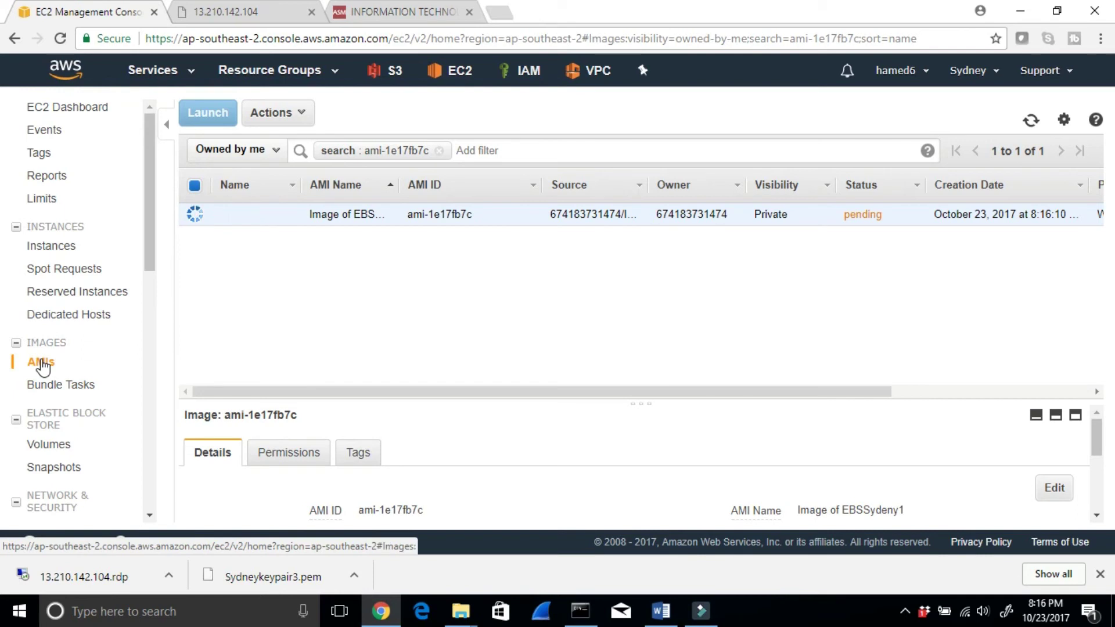
Check the volumes and snapshots lists for the new image's snapshot, and look at EBSSydney1 in the instances list.
left_click(47, 445)
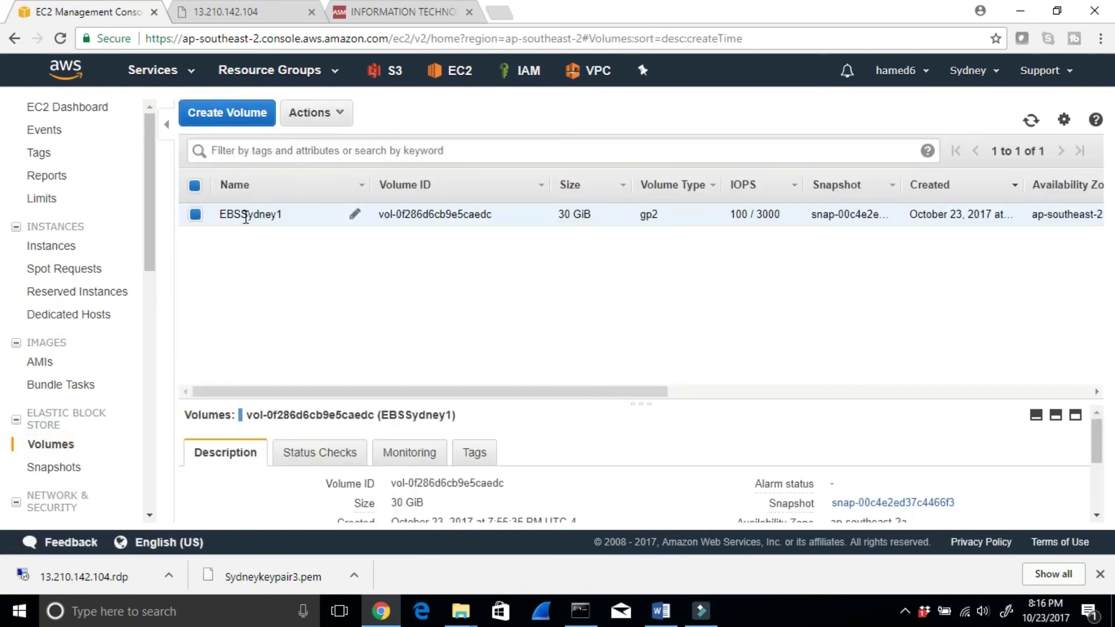
left_click(50, 469)
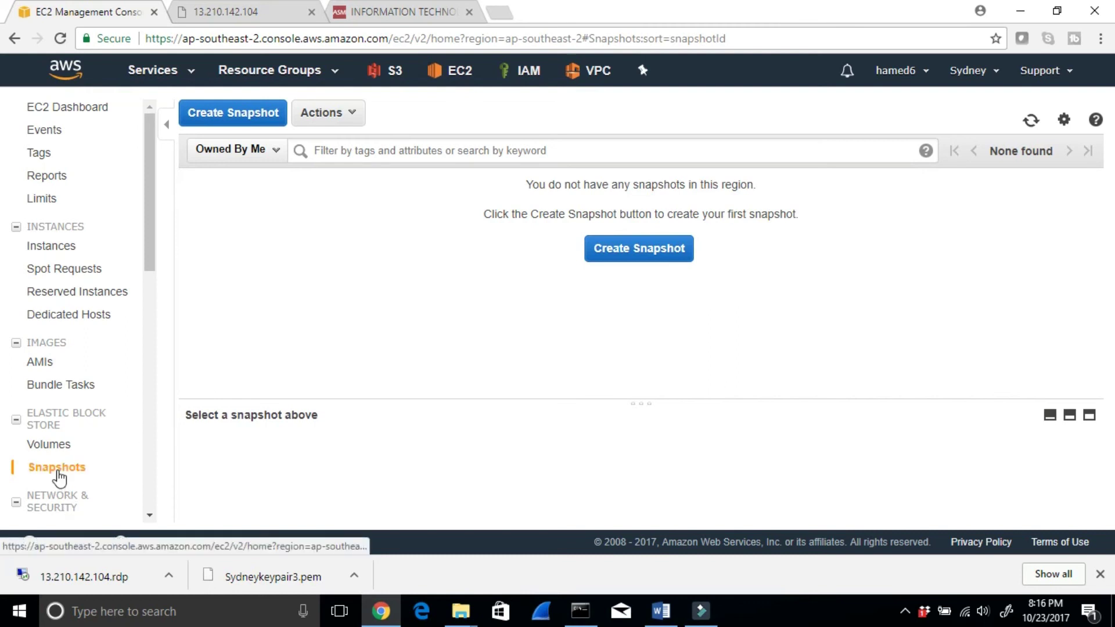
left_click(47, 444)
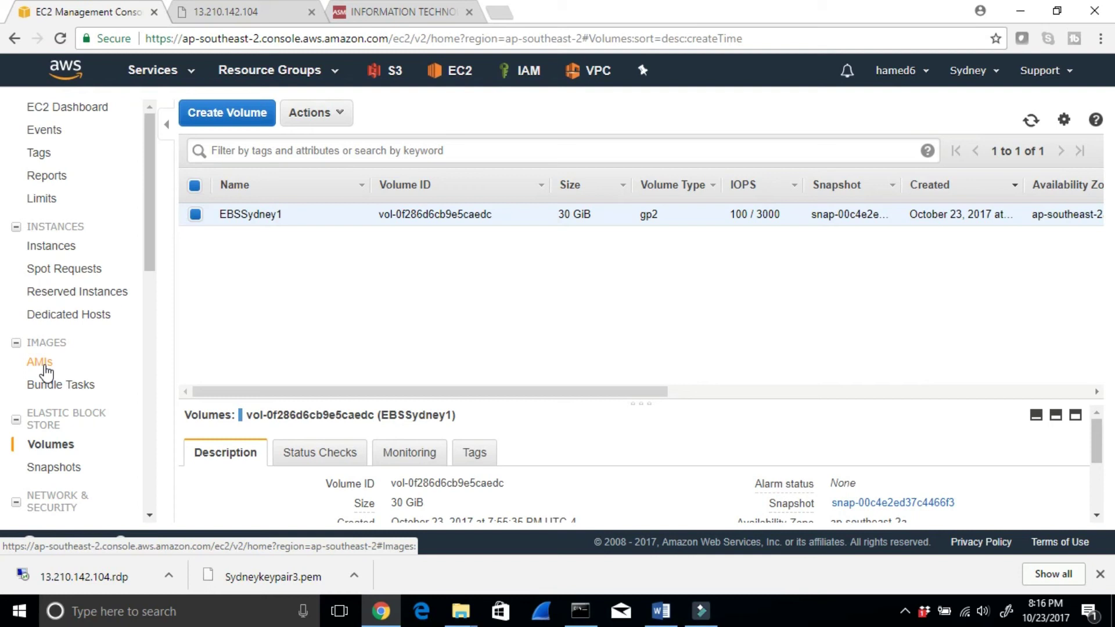
left_click(52, 246)
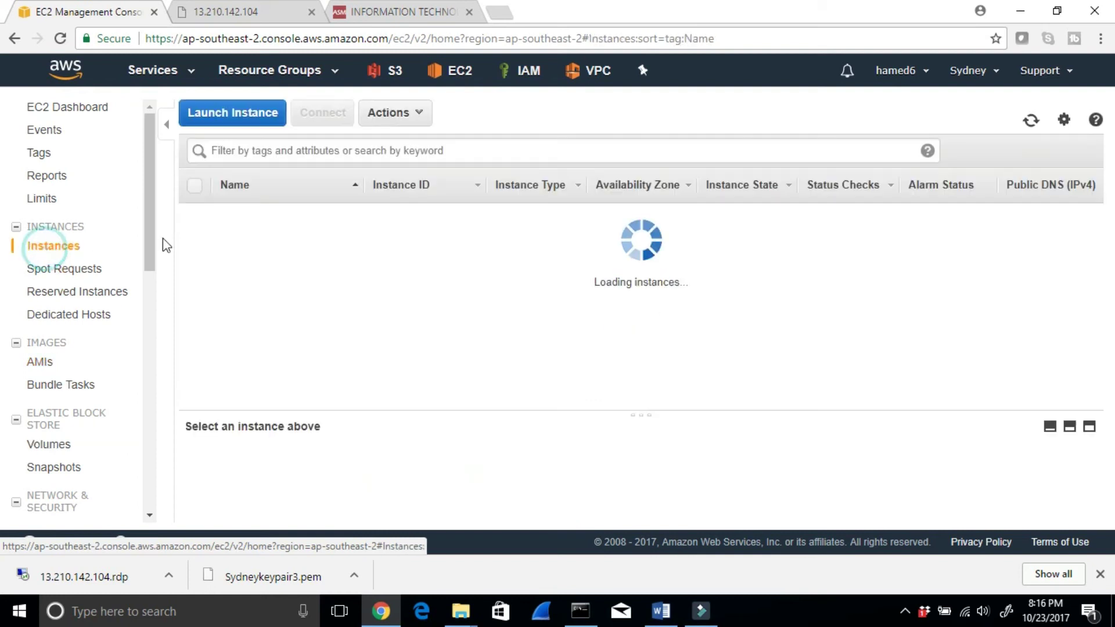
double_click(222, 215)
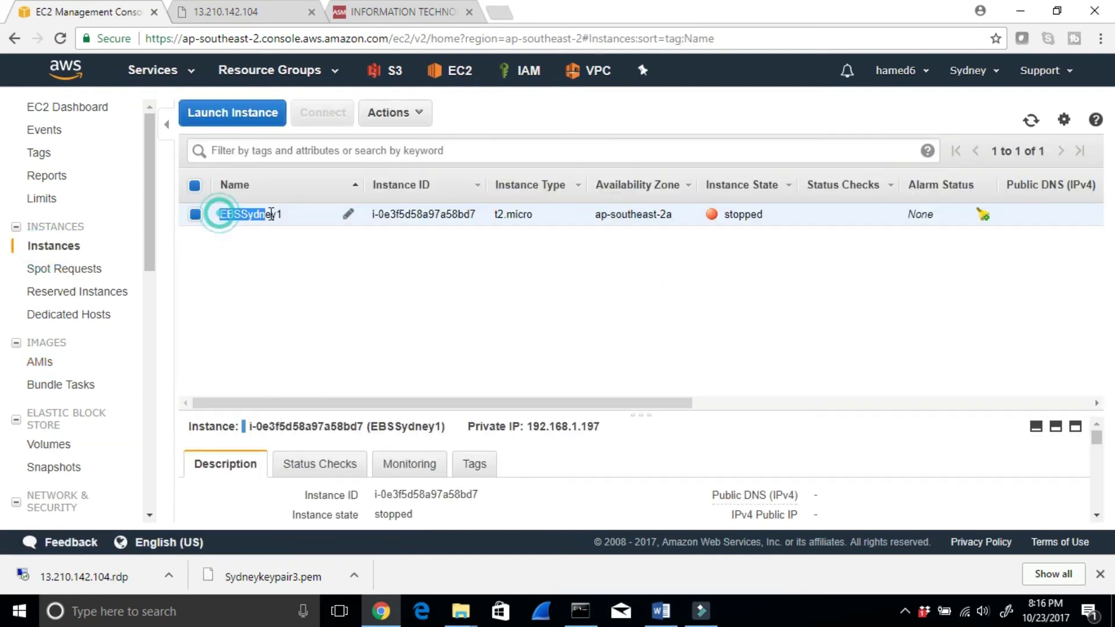
Name the pending AMI "New Machine come up" in the AMI list.
left_click(36, 362)
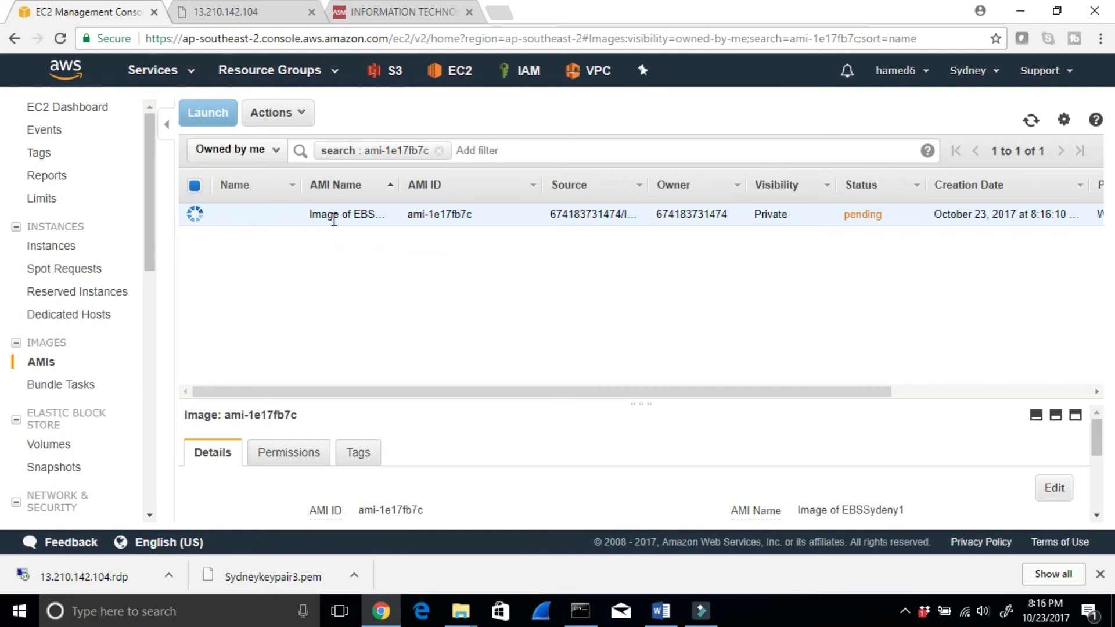
left_click(289, 215)
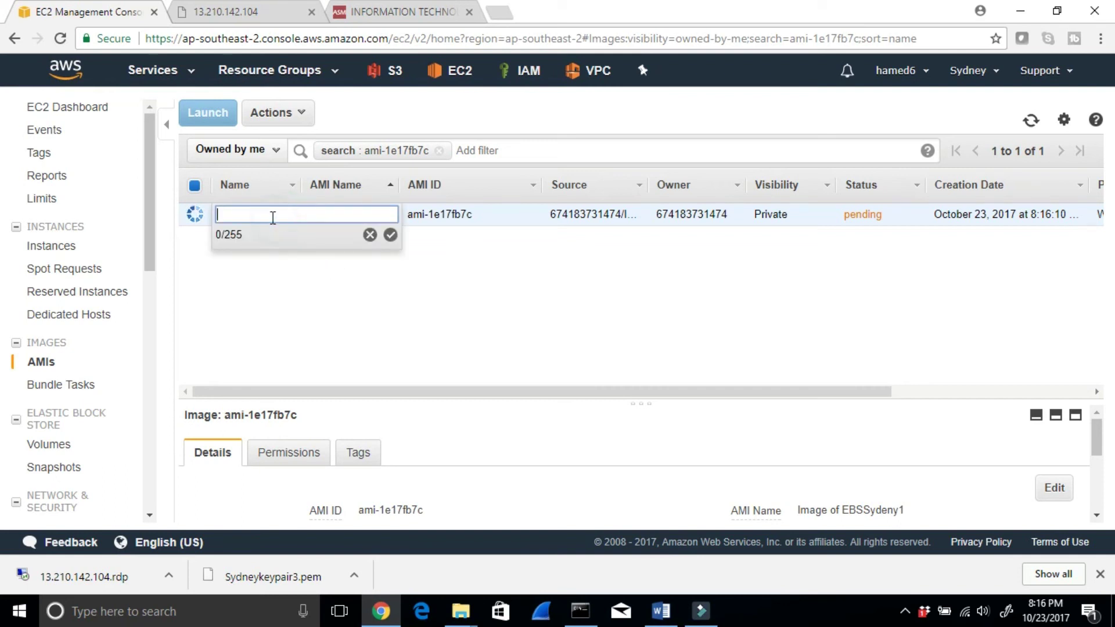
type("New Machine")
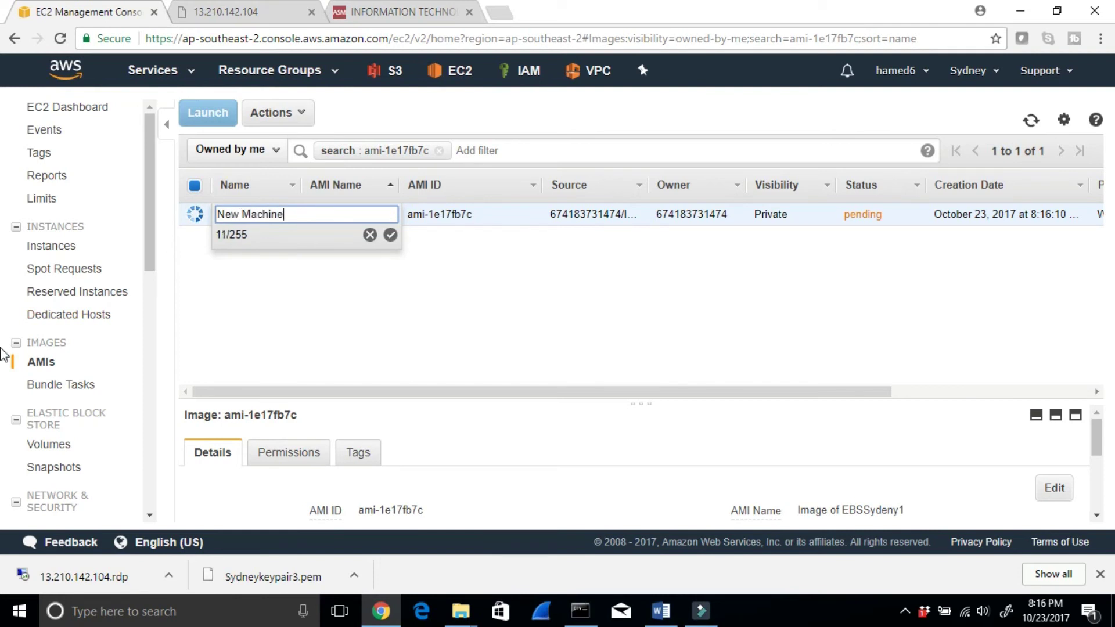
type(" come up")
left_click(390, 235)
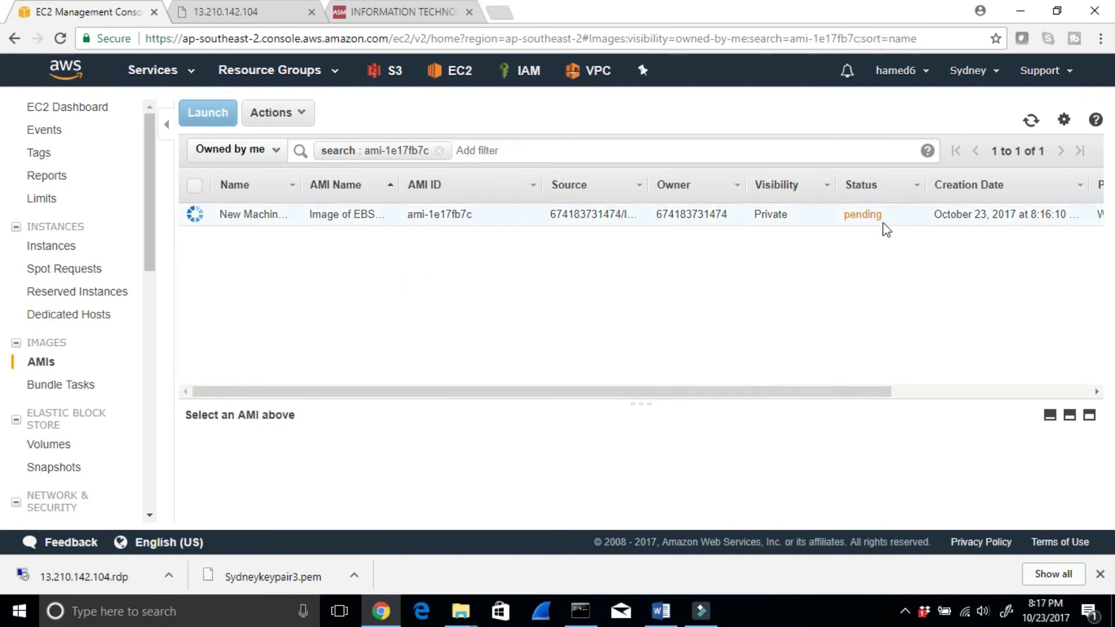
Refresh the AMI's status and check the volumes and snapshots lists again.
left_click(1032, 120)
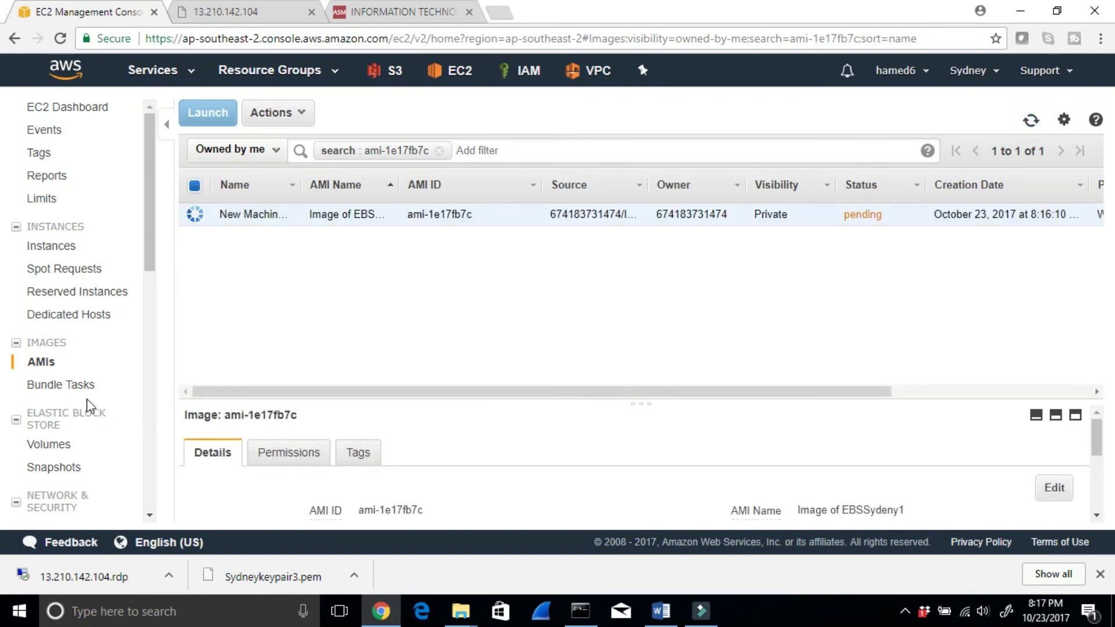
left_click(57, 447)
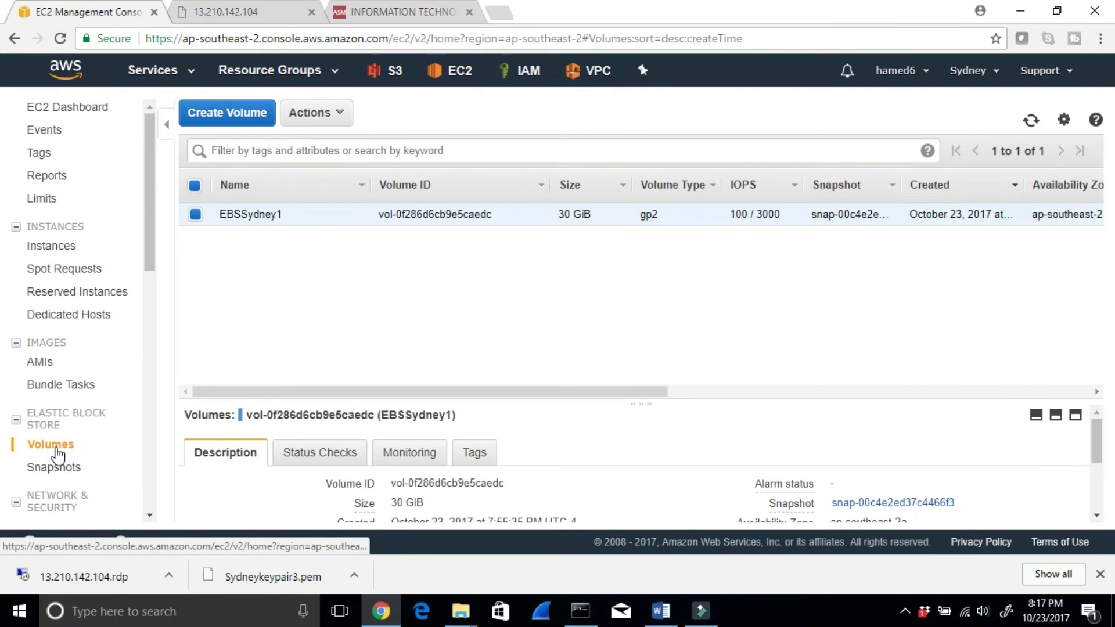
left_click(55, 468)
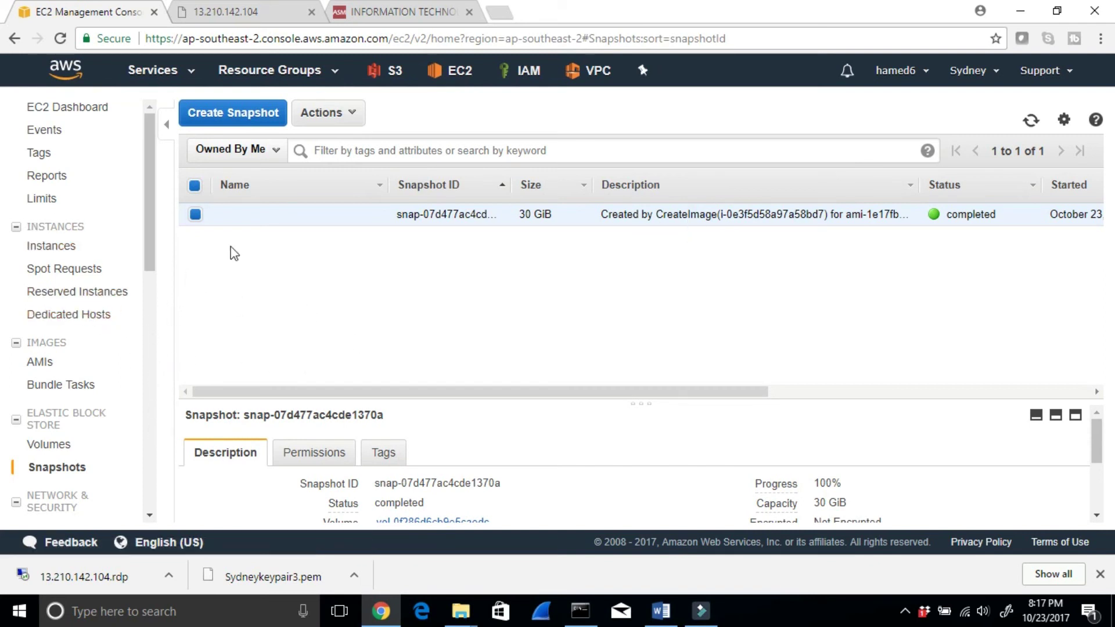
Return to the instances list and review the image actions available for EBSSydney1.
left_click(64, 246)
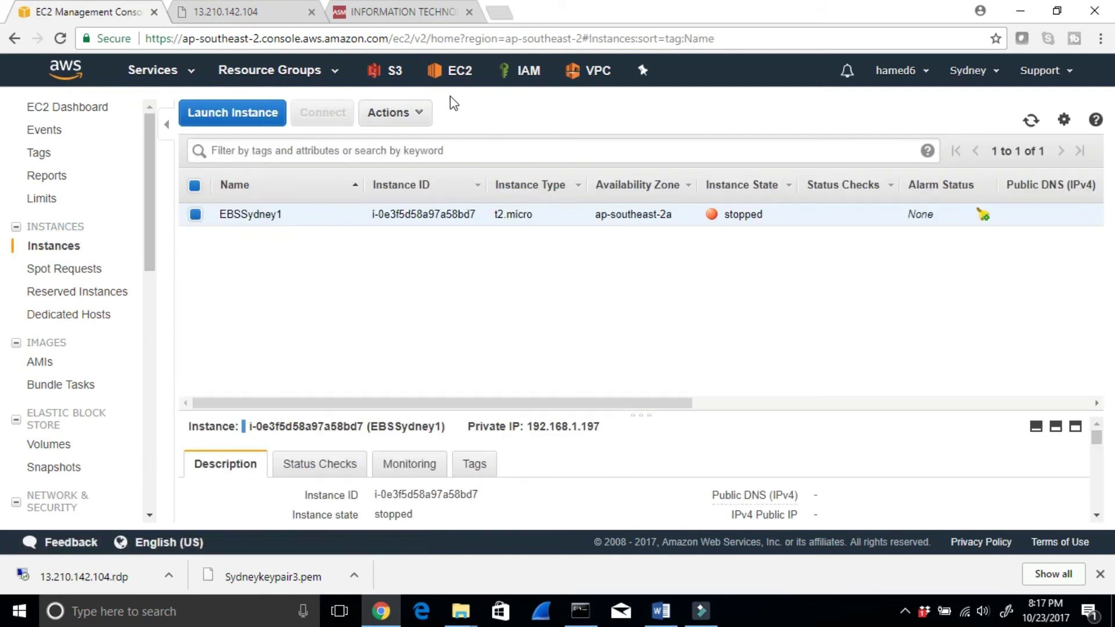
left_click(424, 115)
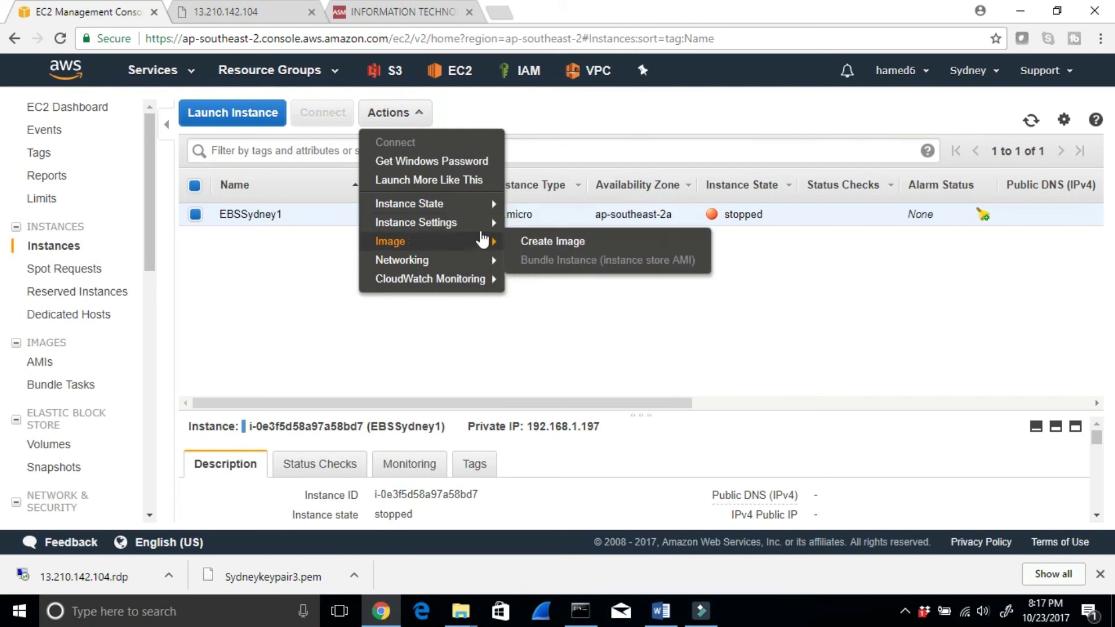
mouse_move(491, 244)
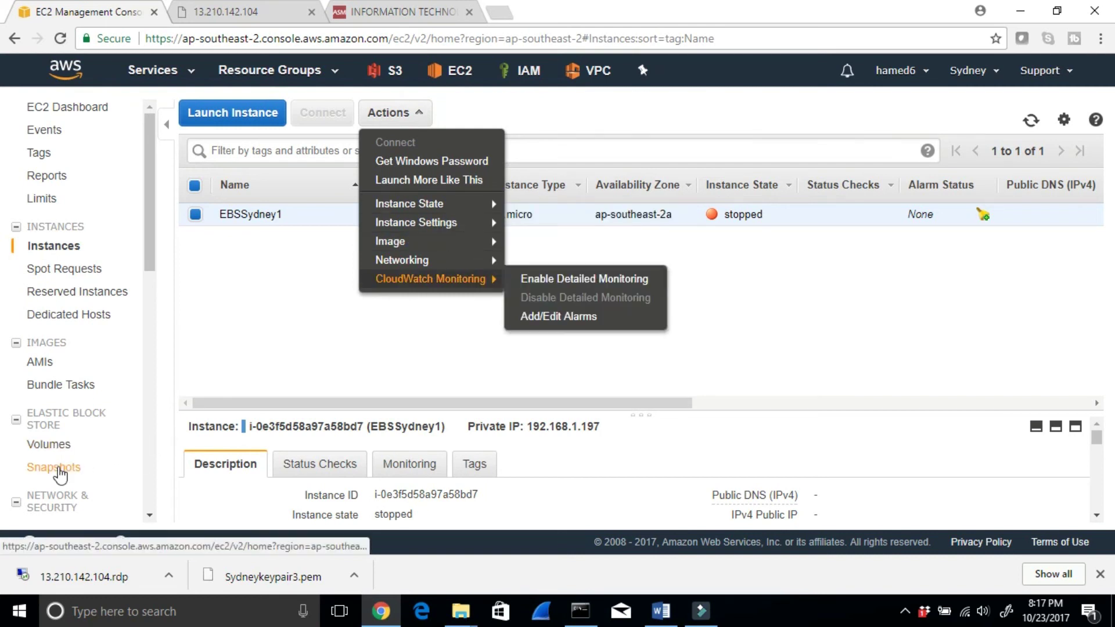
Name the 30 GiB snapshot "this is image of my original EBSsydney1" in the snapshots list.
left_click(58, 471)
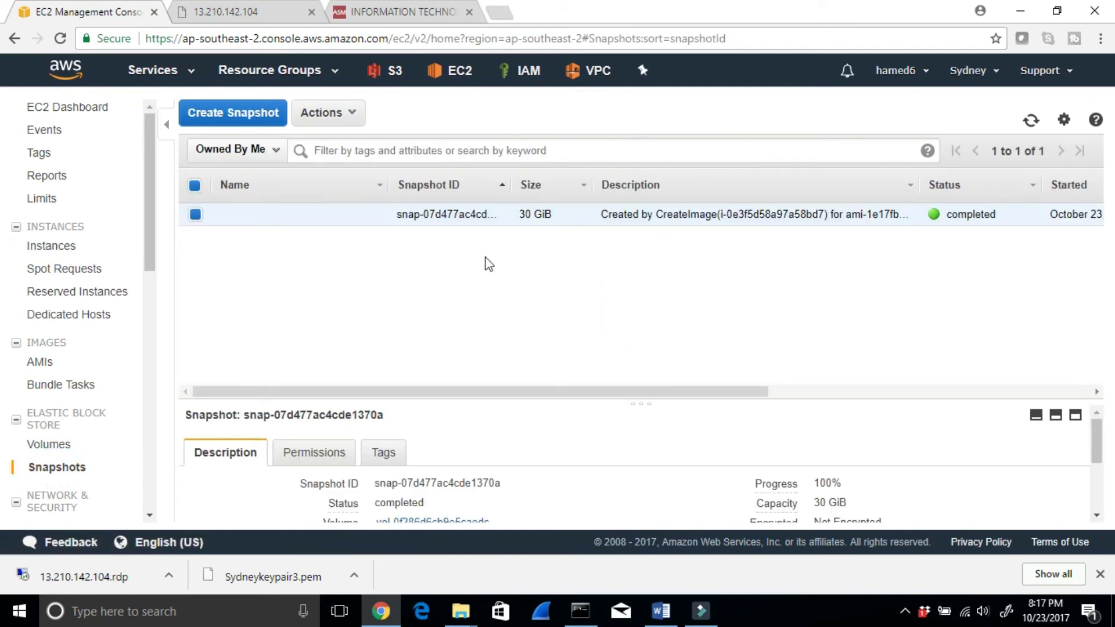
left_click(370, 218)
left_click(297, 214)
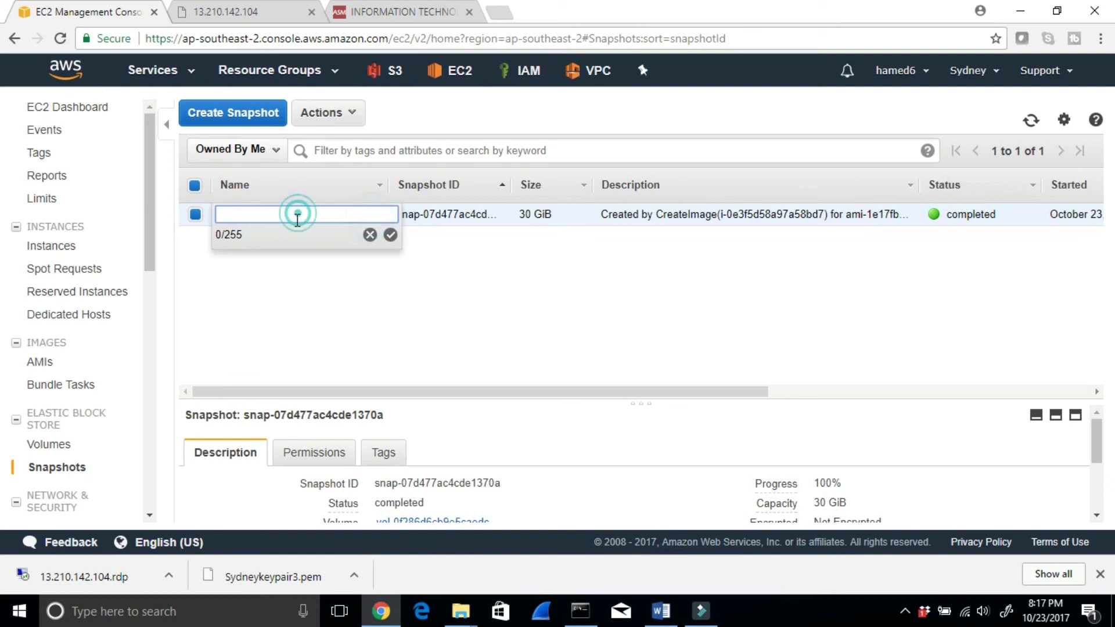
type("this is")
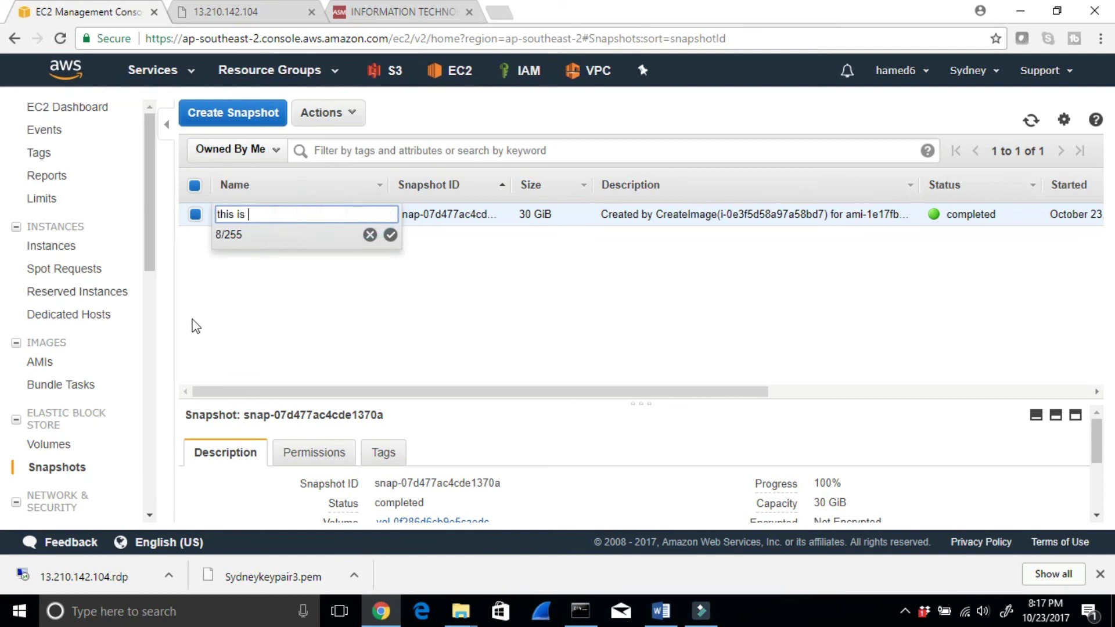
type(" imah")
key("BackSpace")
type("he")
key("BackSpace")
type("ge of my ori")
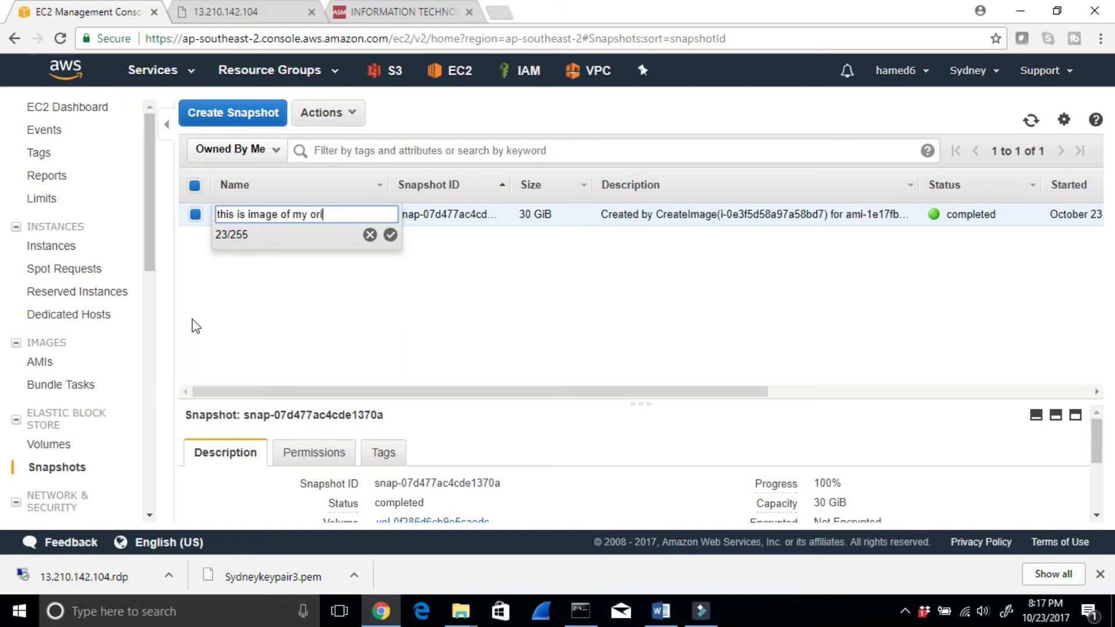
type("ginl")
key("BackSpace")
type("al EBSsydney1")
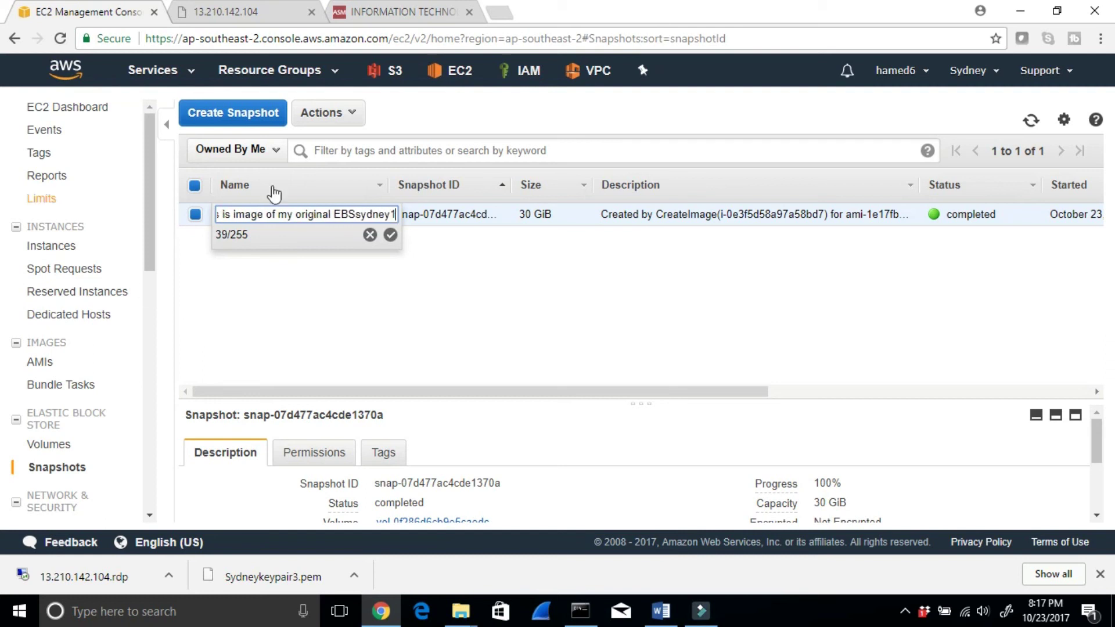
left_click(390, 234)
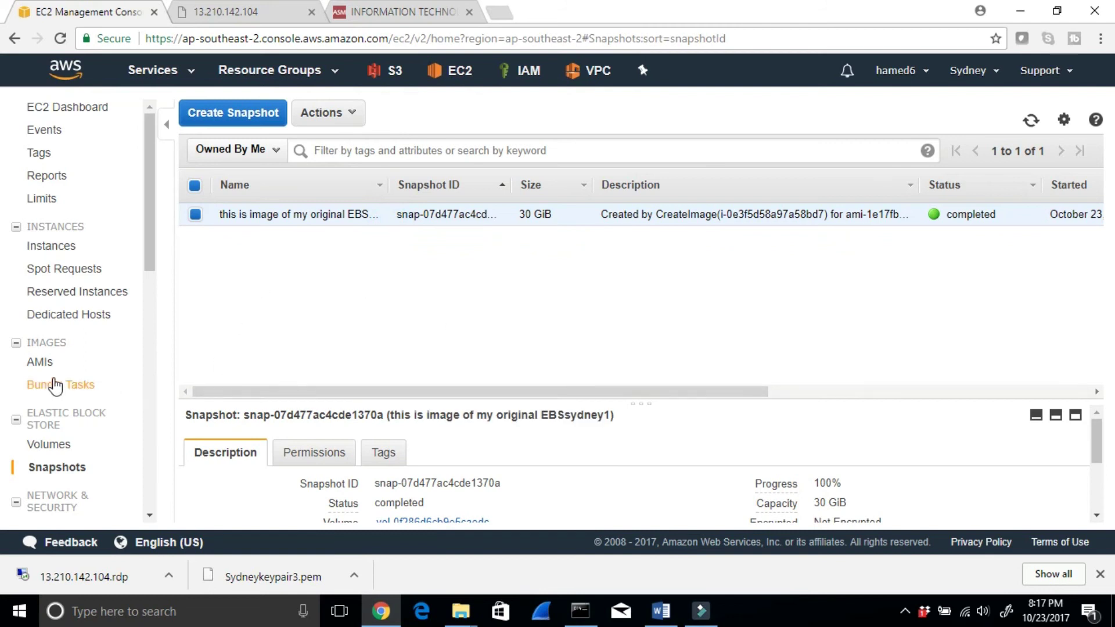
Switch to the Word lab notes and highlight the sentence about EBS images also creating an EBS snapshot.
left_click(661, 611)
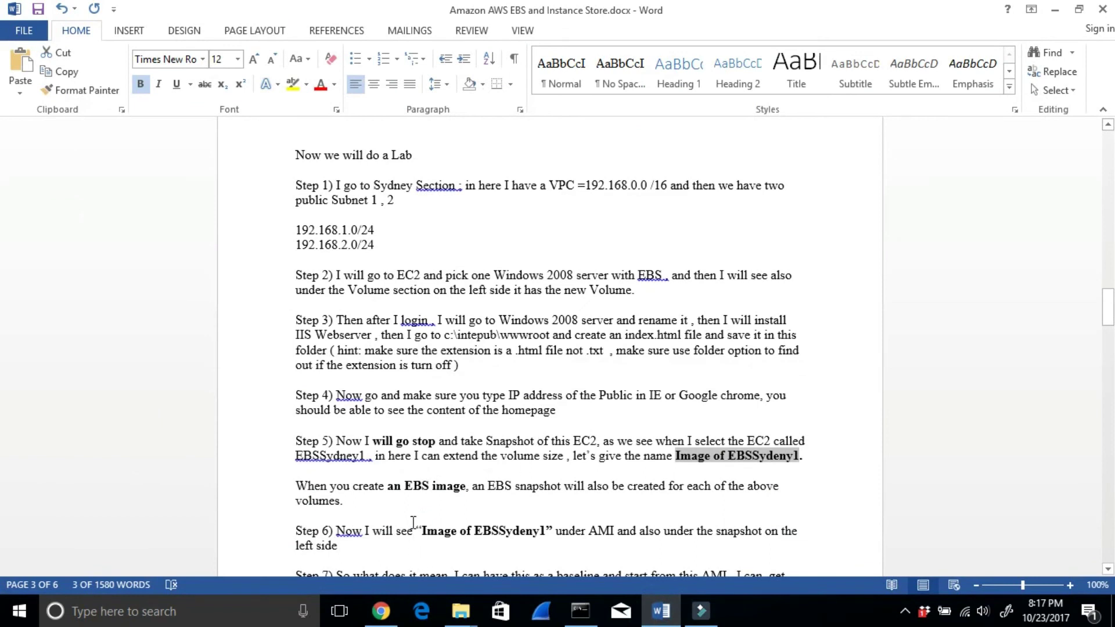
left_click_drag(393, 489, 761, 487)
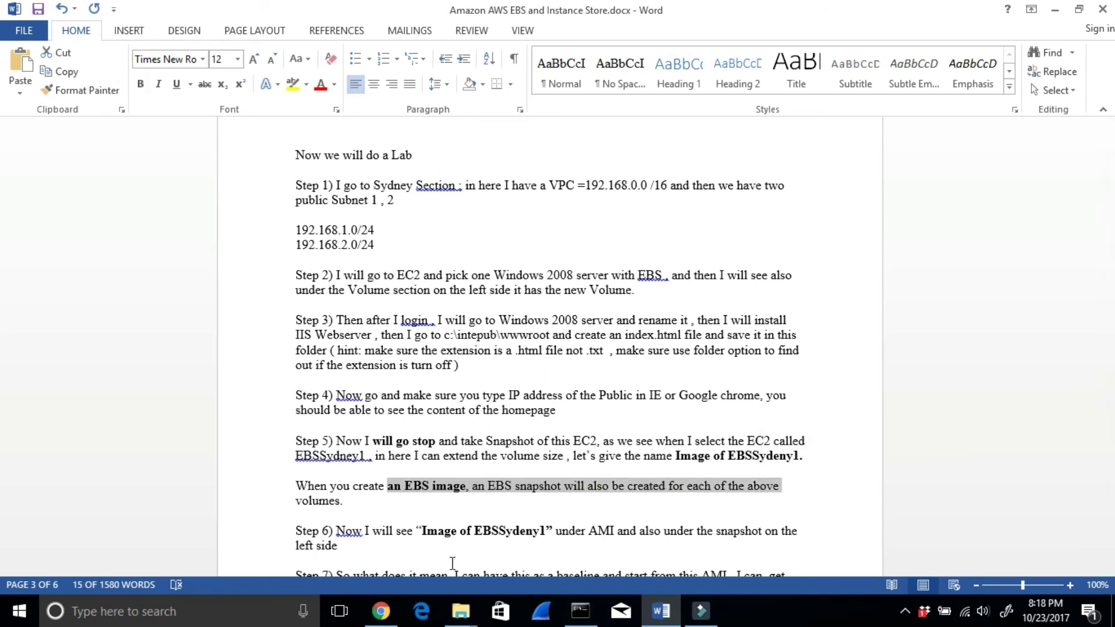
Highlight the Step 6 sentence about the image under AMI, then switch to the AWS console in Chrome and refresh the AMI list.
left_click(413, 530)
left_click_drag(424, 530, 609, 525)
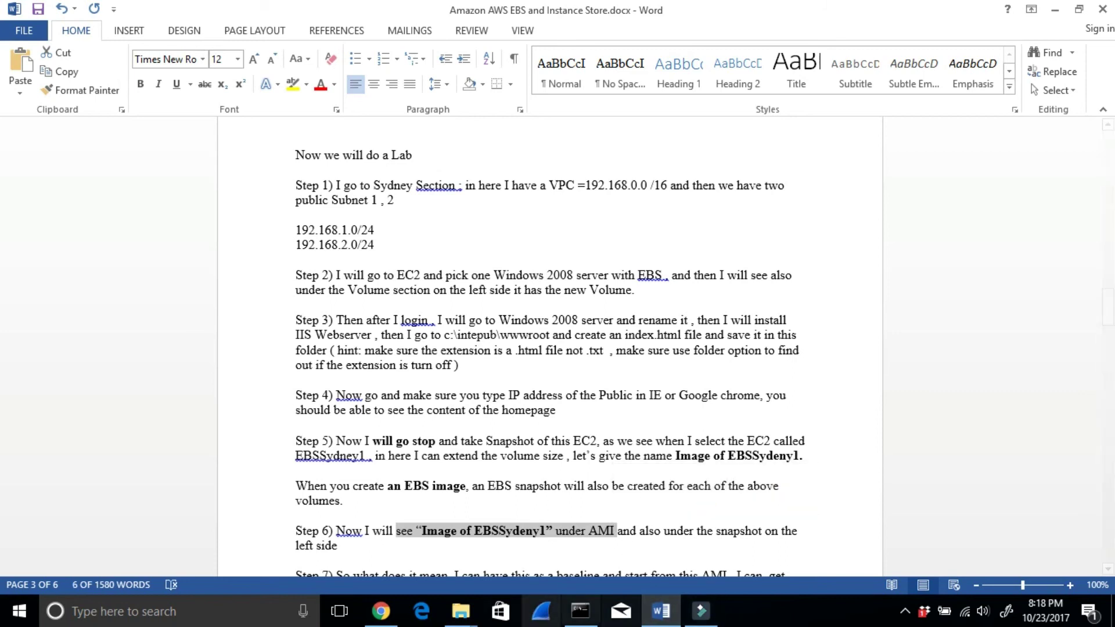
left_click(381, 611)
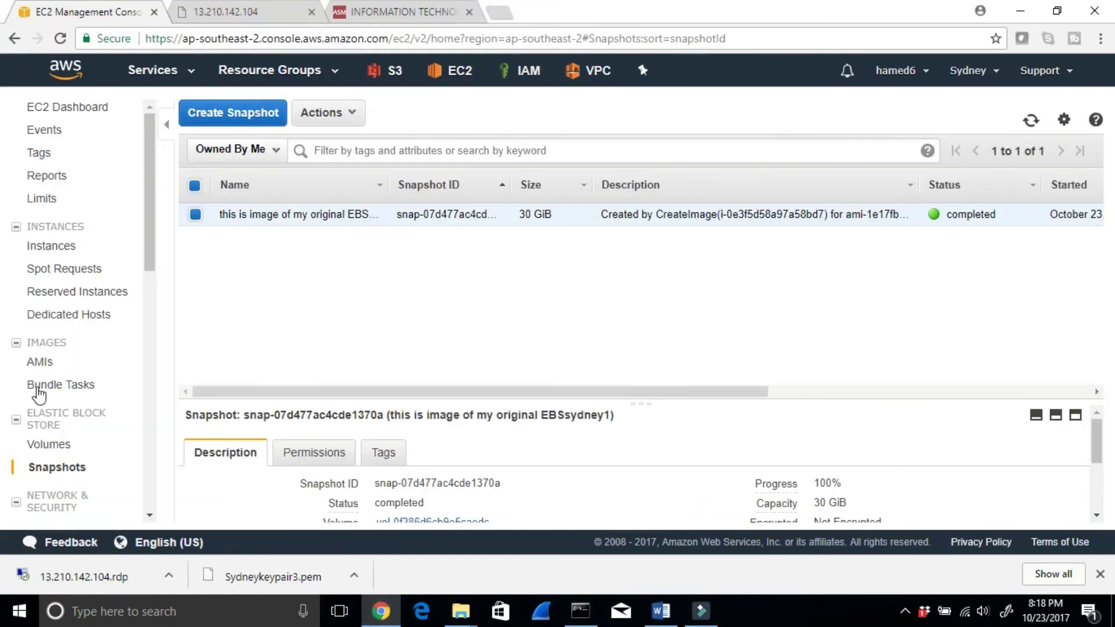
left_click(36, 362)
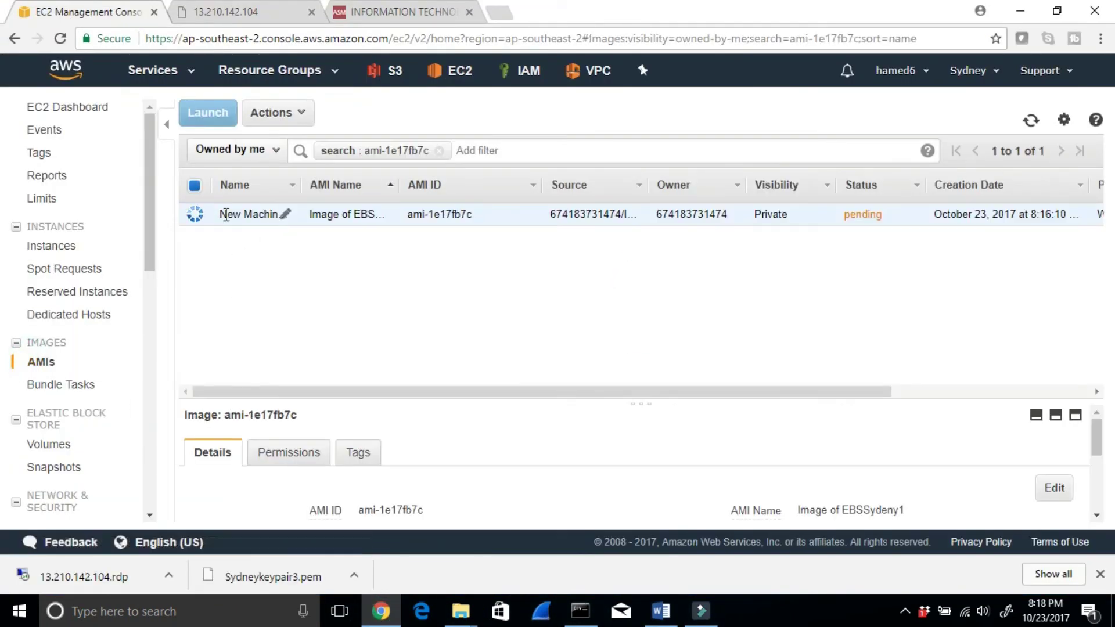
left_click(1032, 122)
Switch to the Word lab notes and highlight the rest of Step 6, Step 7 on the AMI baseline, and Step 8 on My AMI.
left_click(662, 611)
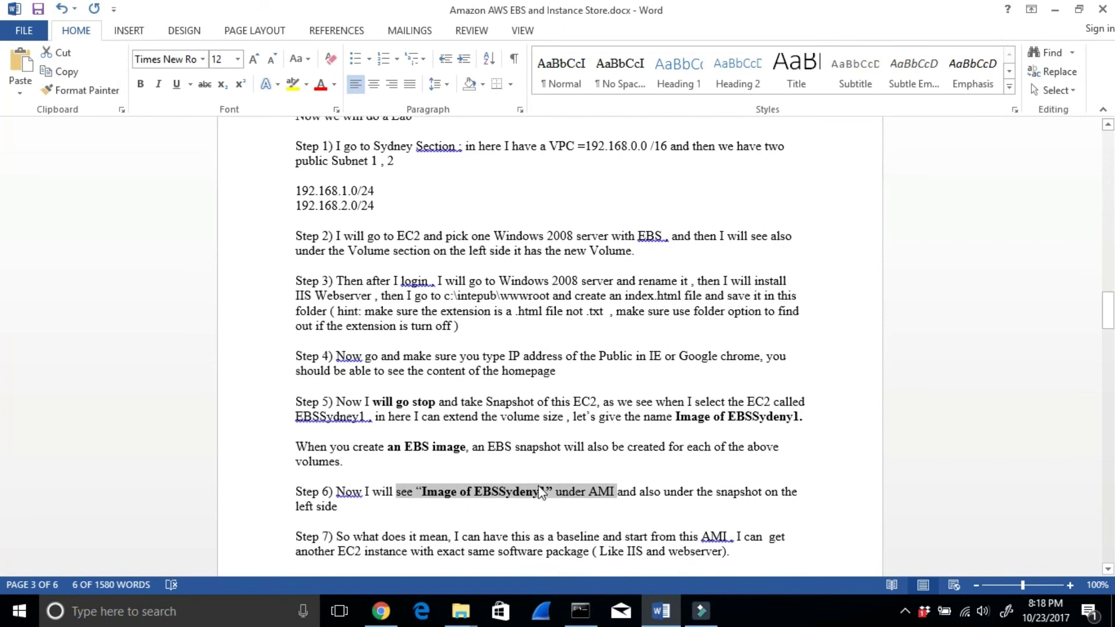
left_click_drag(664, 491, 764, 491)
left_click_drag(354, 537, 720, 533)
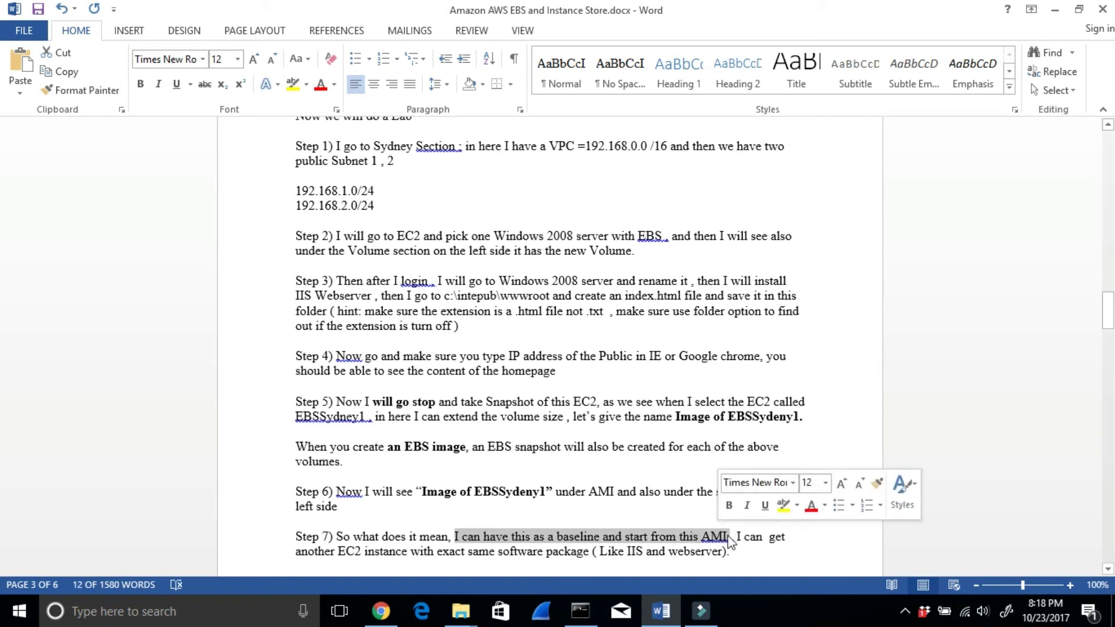
mouse_move(718, 598)
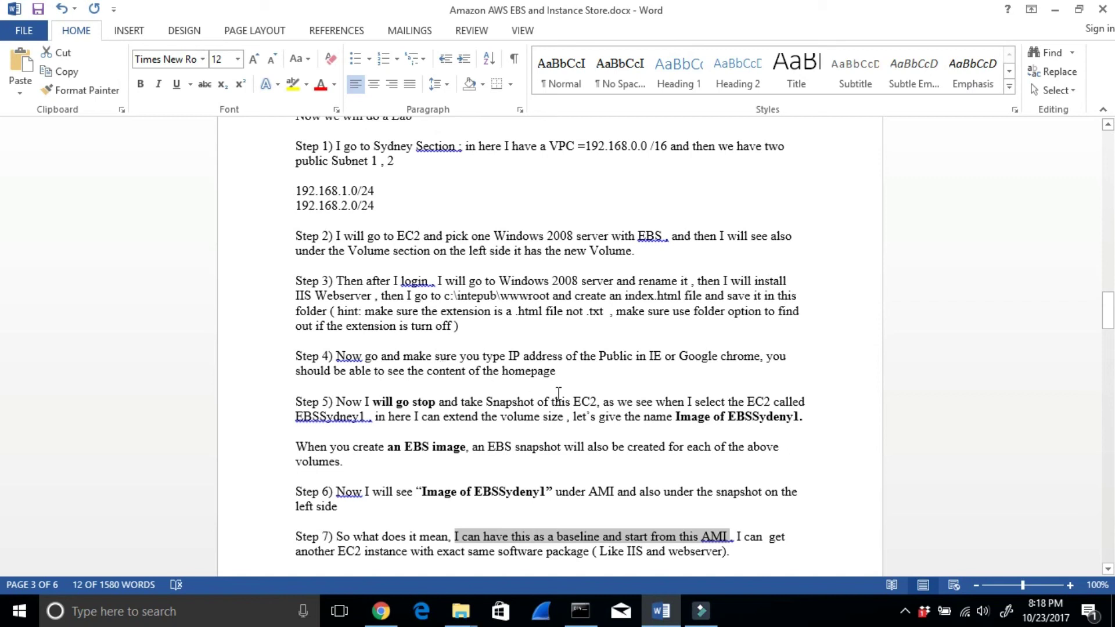
left_click_drag(326, 551, 687, 547)
scroll(596, 545, "down", 1)
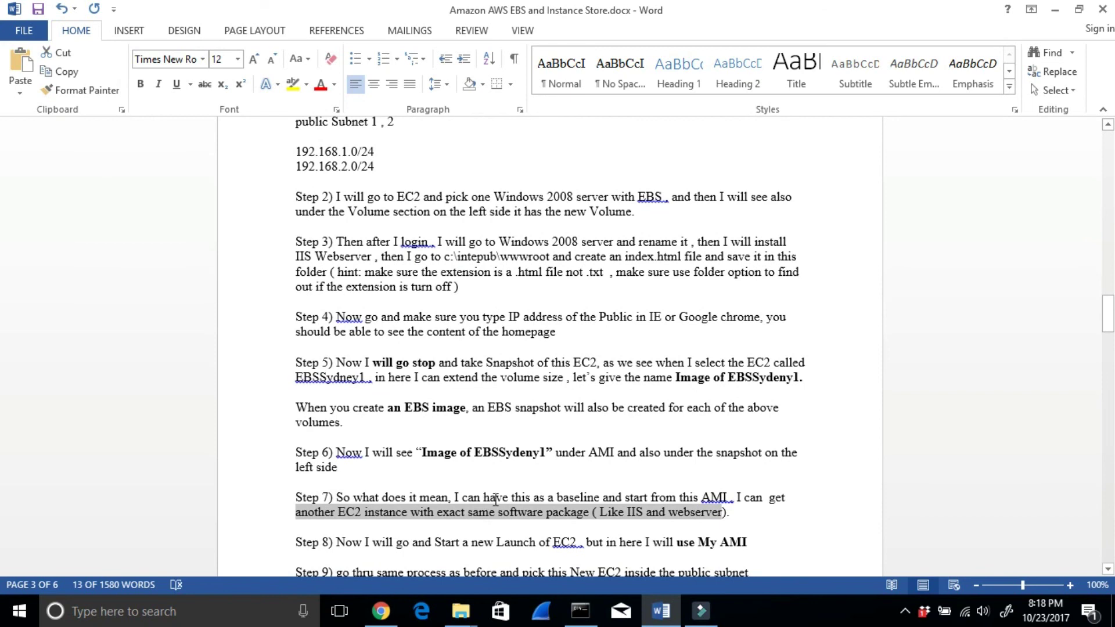
left_click_drag(336, 542, 749, 546)
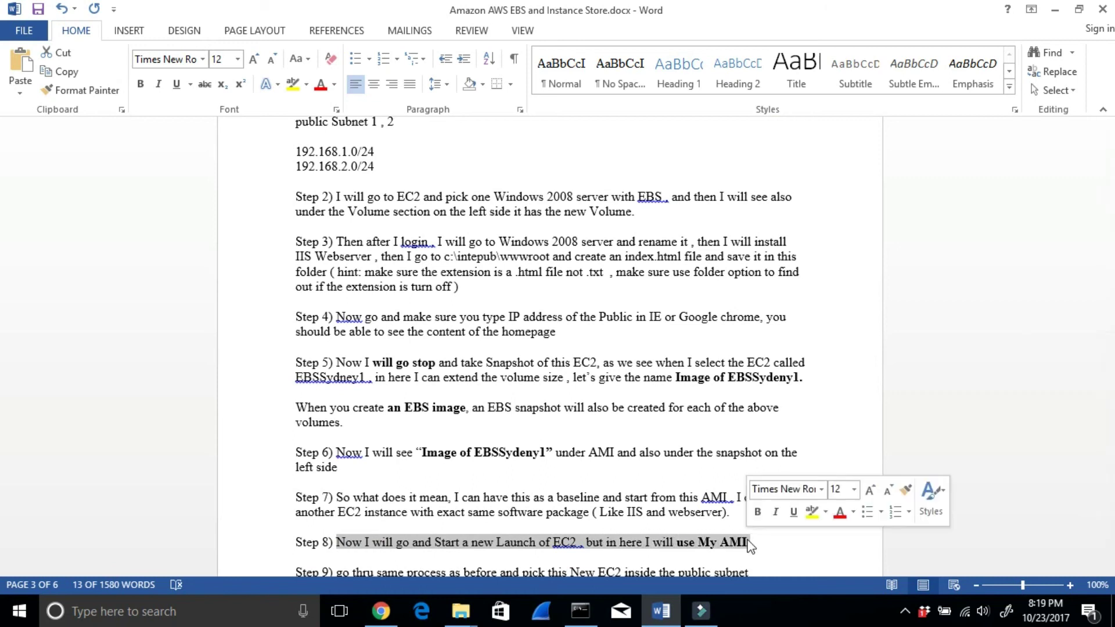
Return to the AWS console, recheck the AMI's status and open the instances list.
left_click(1054, 10)
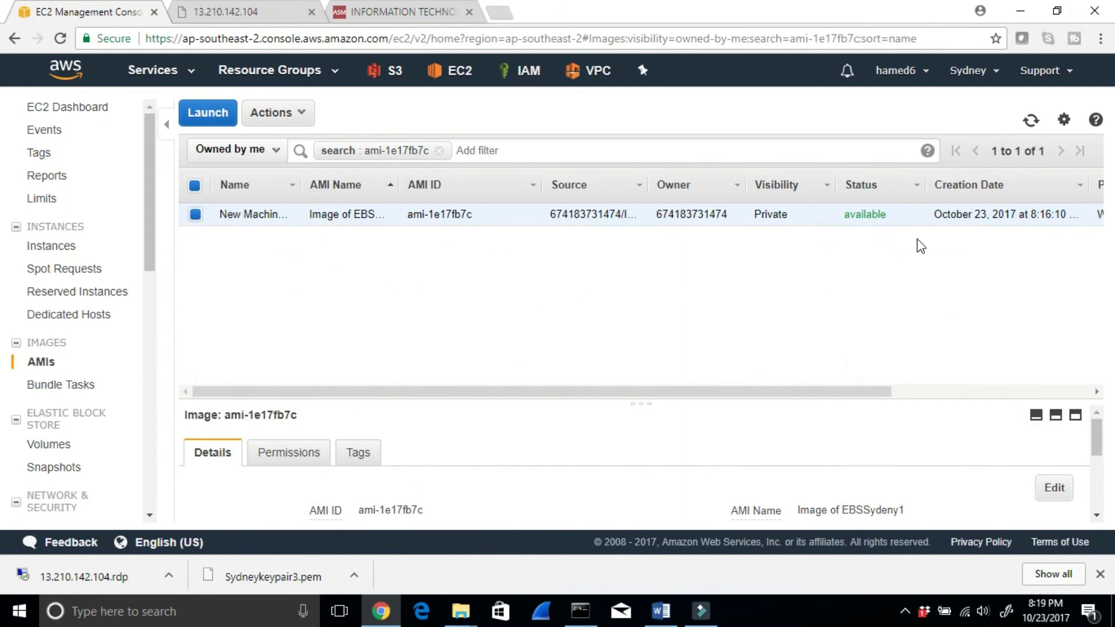
left_click(1031, 120)
left_click(47, 247)
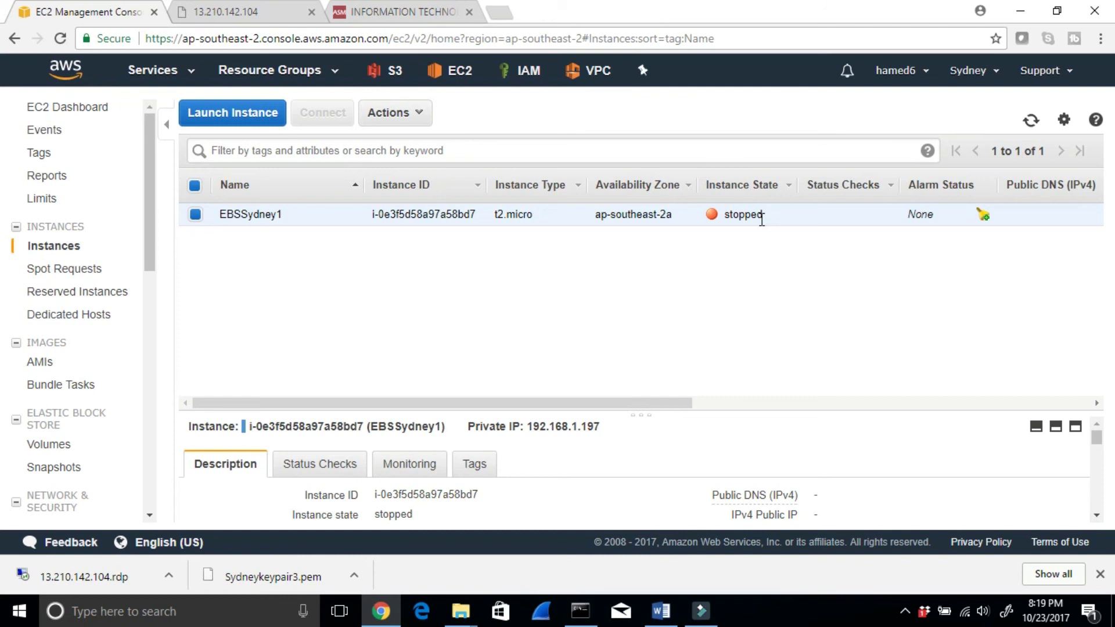
Start launching a new instance from the self-owned AMI "Image of EBSSydeny1".
left_click(243, 116)
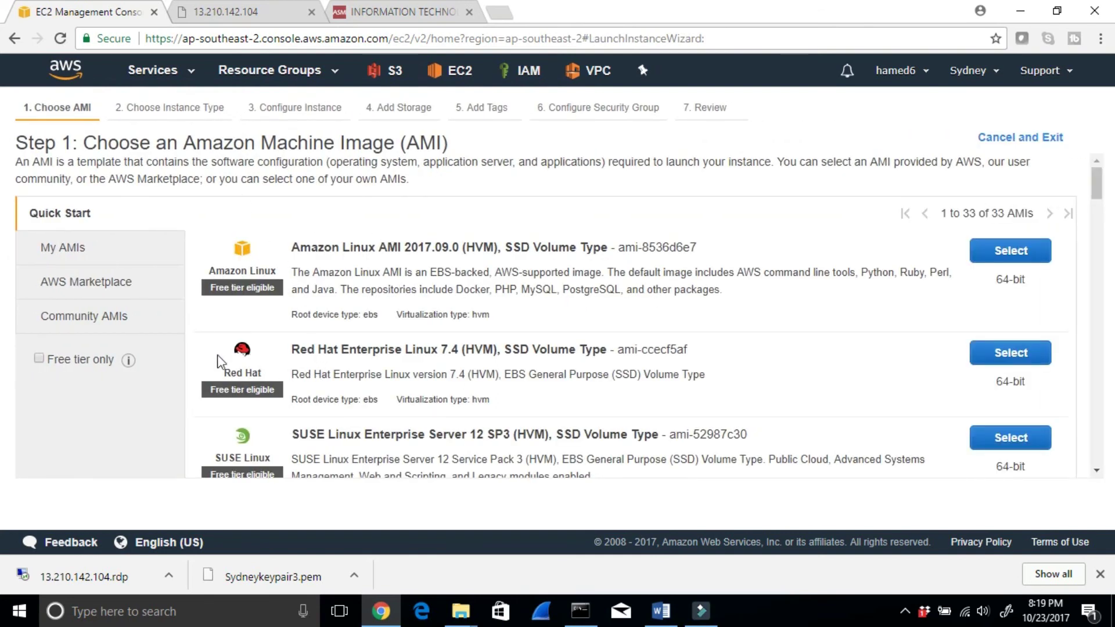
left_click(65, 251)
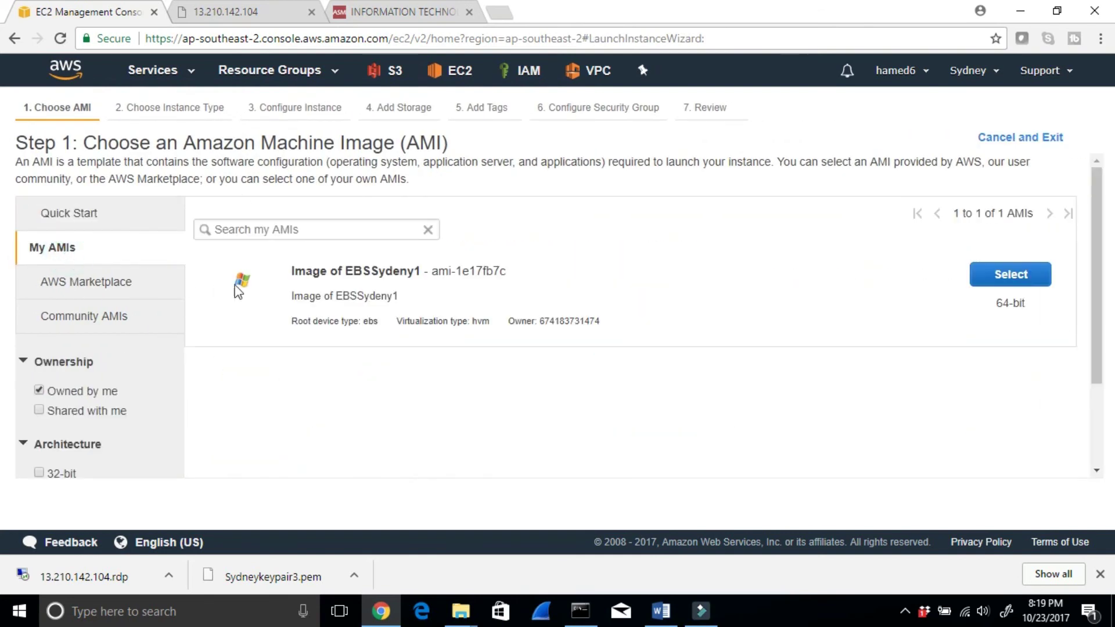
left_click_drag(289, 274, 424, 272)
left_click_drag(291, 300, 405, 306)
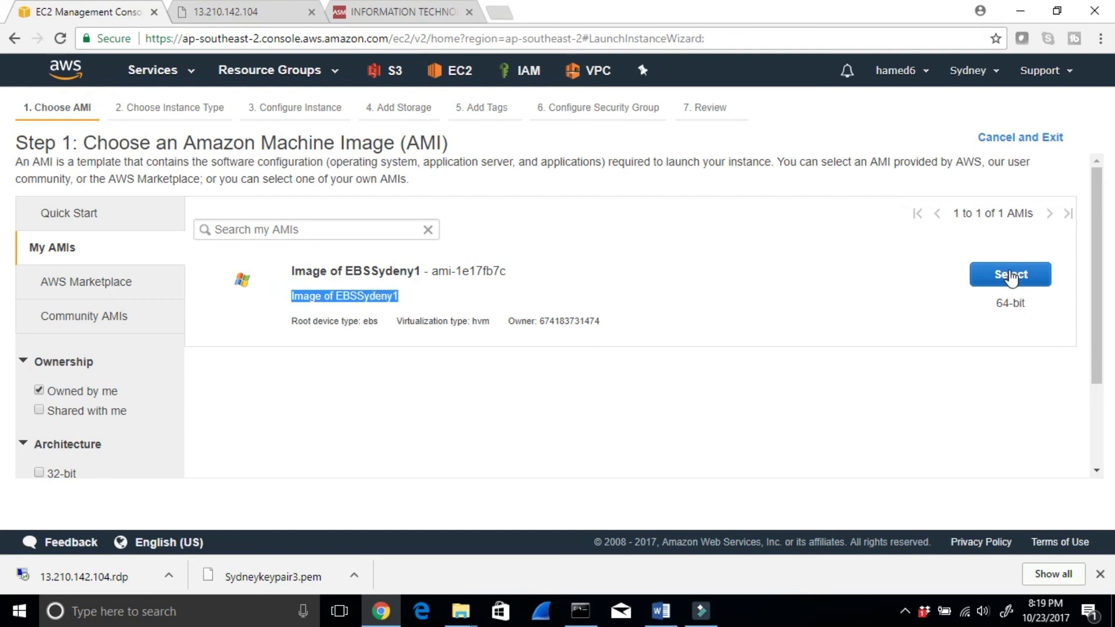
left_click_drag(291, 272, 426, 266)
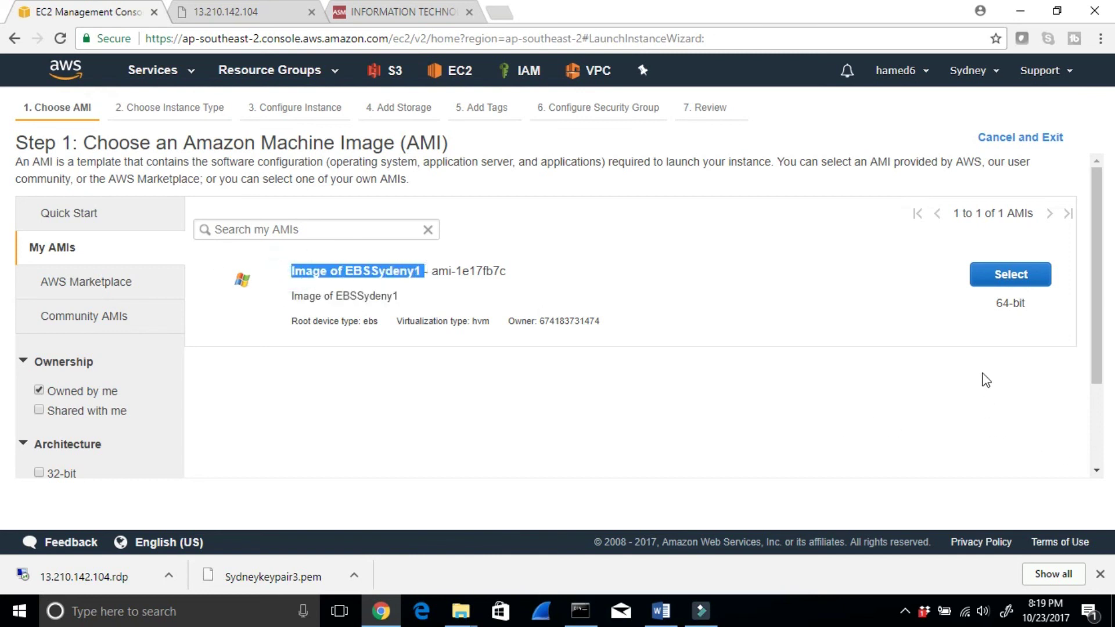
left_click(1012, 283)
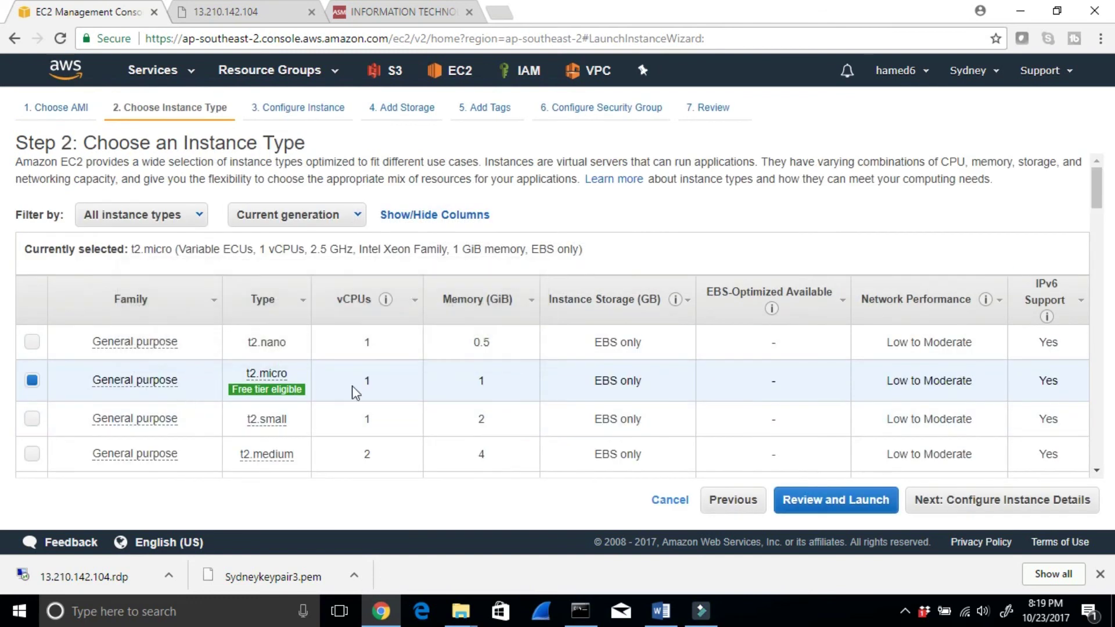
Keep the t2.micro type, set the network to SydneyVPC-192.168.0.0/16 and the subnet to Sydney Public Subnet1, and continue to storage.
left_click(955, 506)
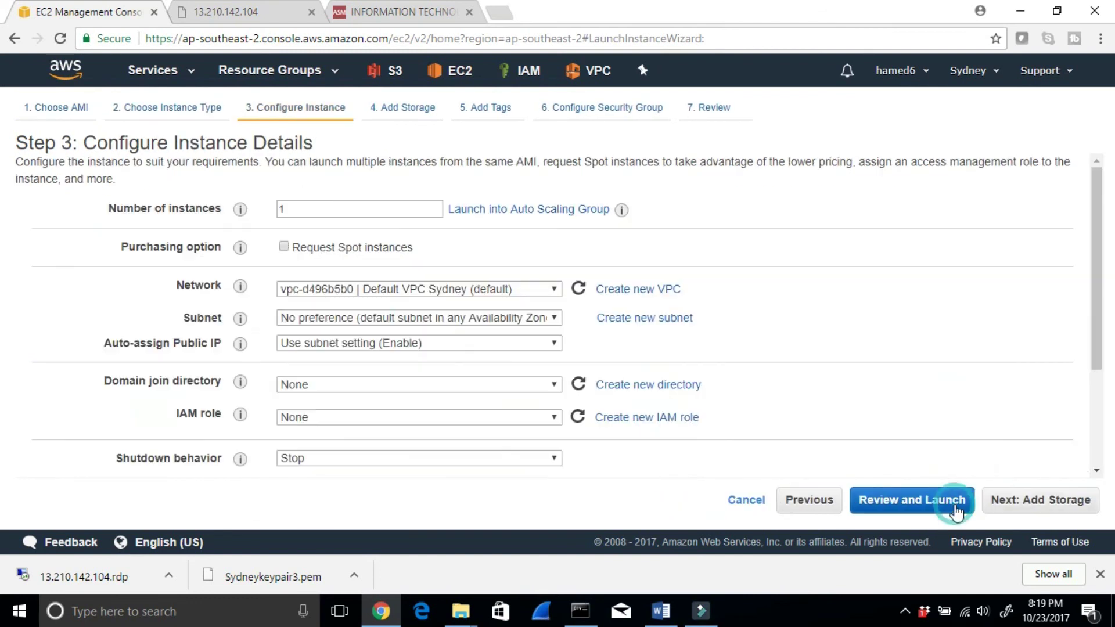
left_click(554, 289)
left_click(504, 320)
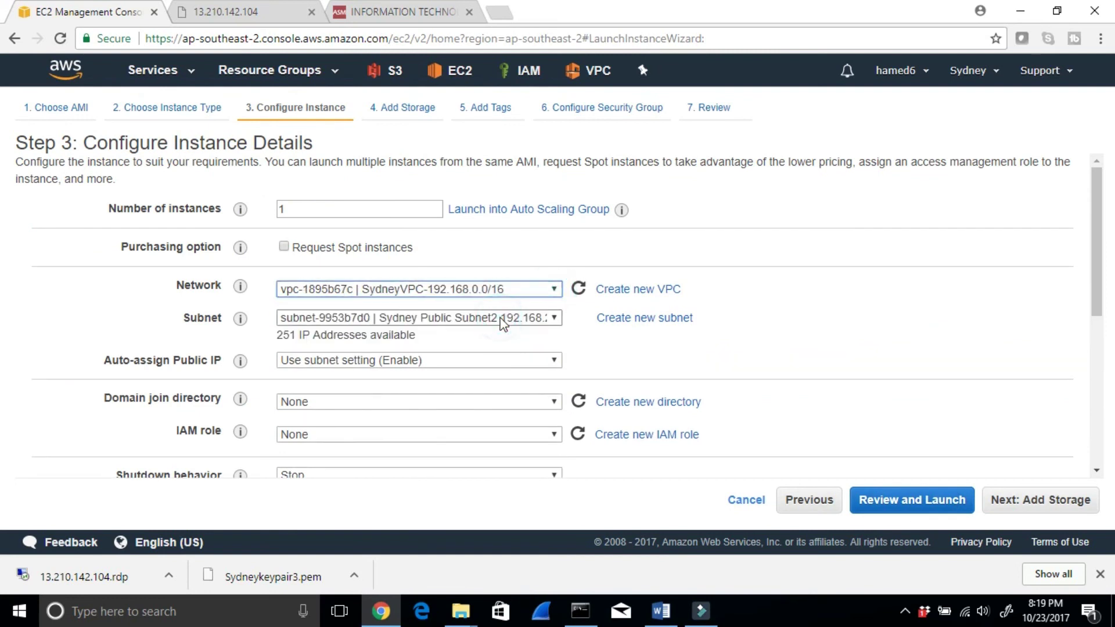
left_click(554, 319)
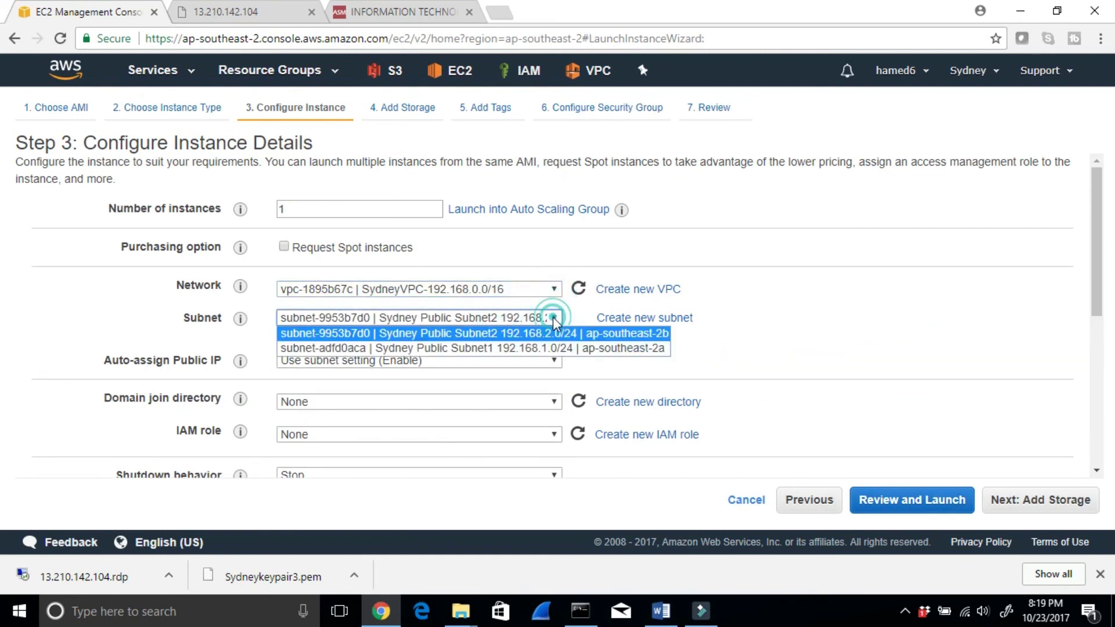
left_click(530, 348)
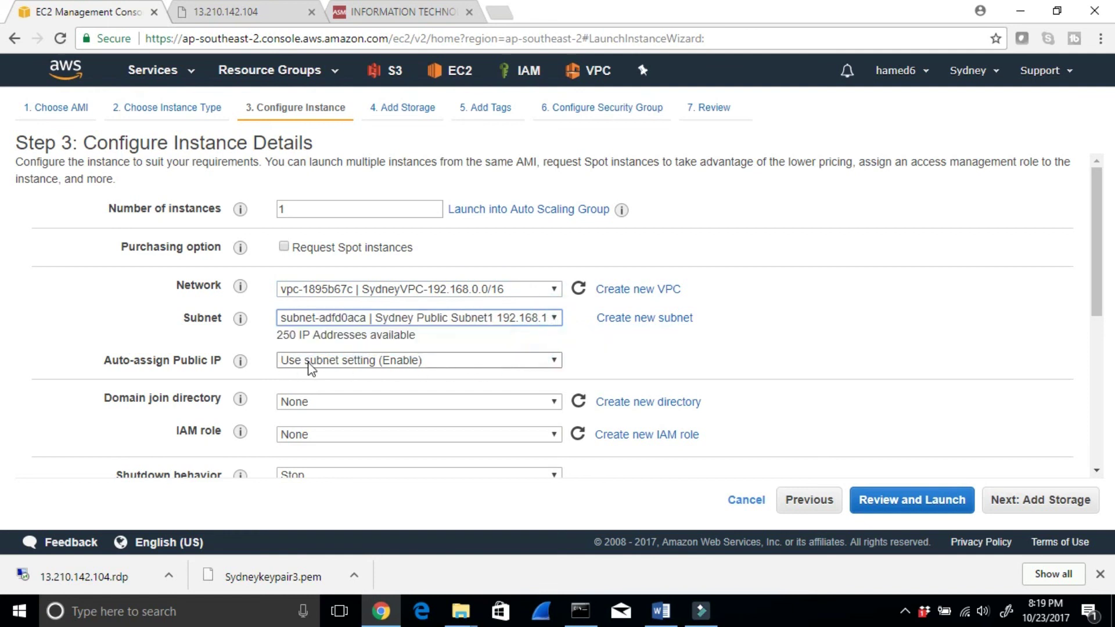
scroll(490, 410, "down", 3)
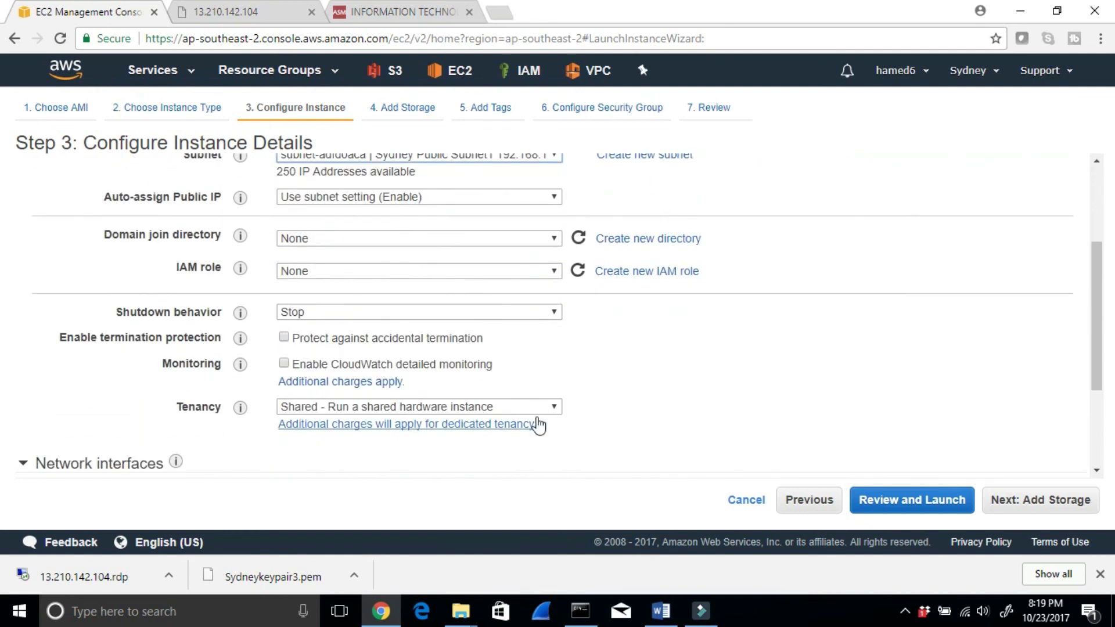
left_click(1021, 506)
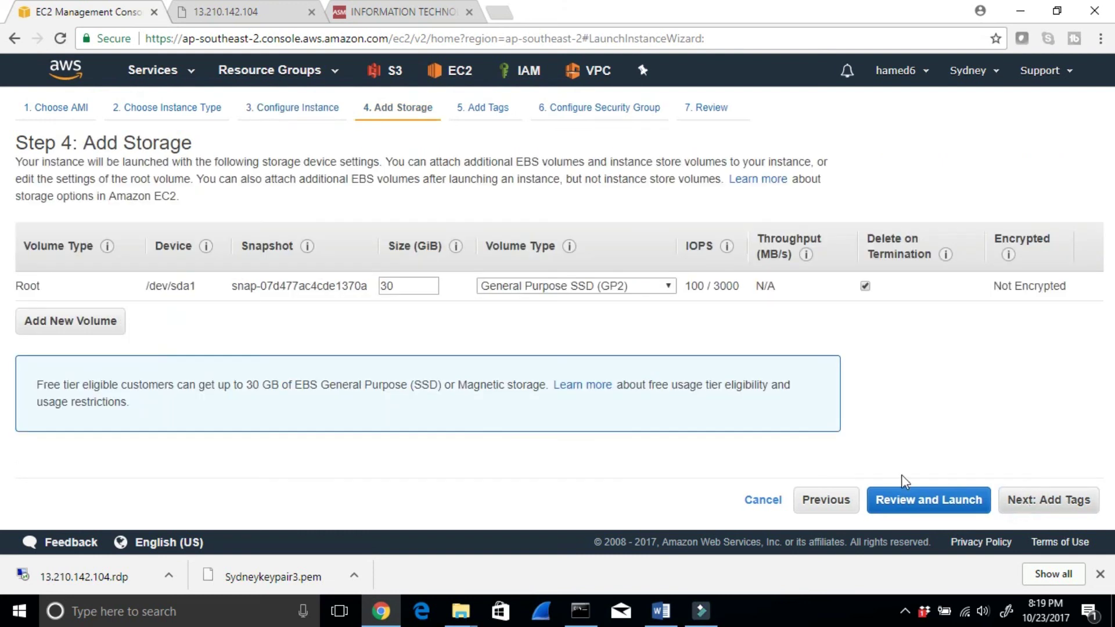
left_click_drag(424, 289, 396, 295)
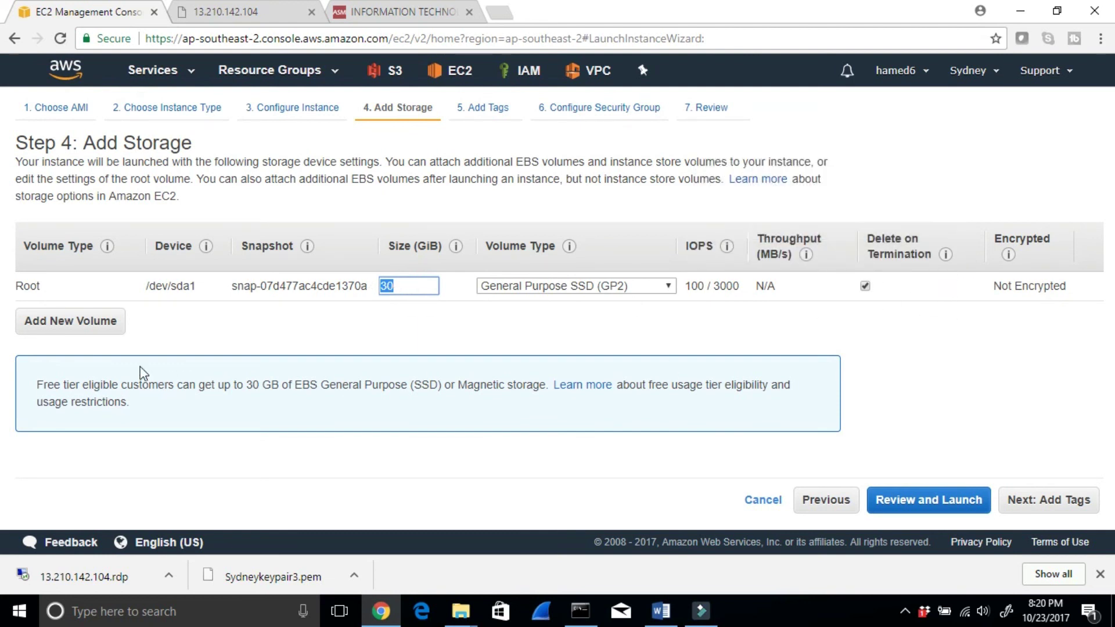
left_click(96, 321)
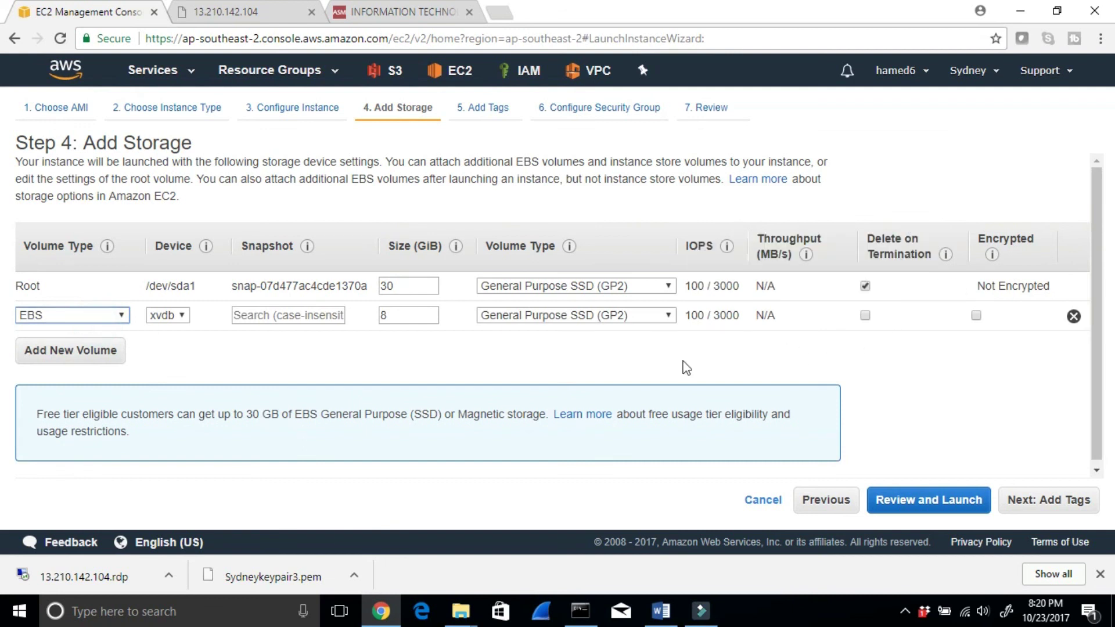
left_click(1074, 316)
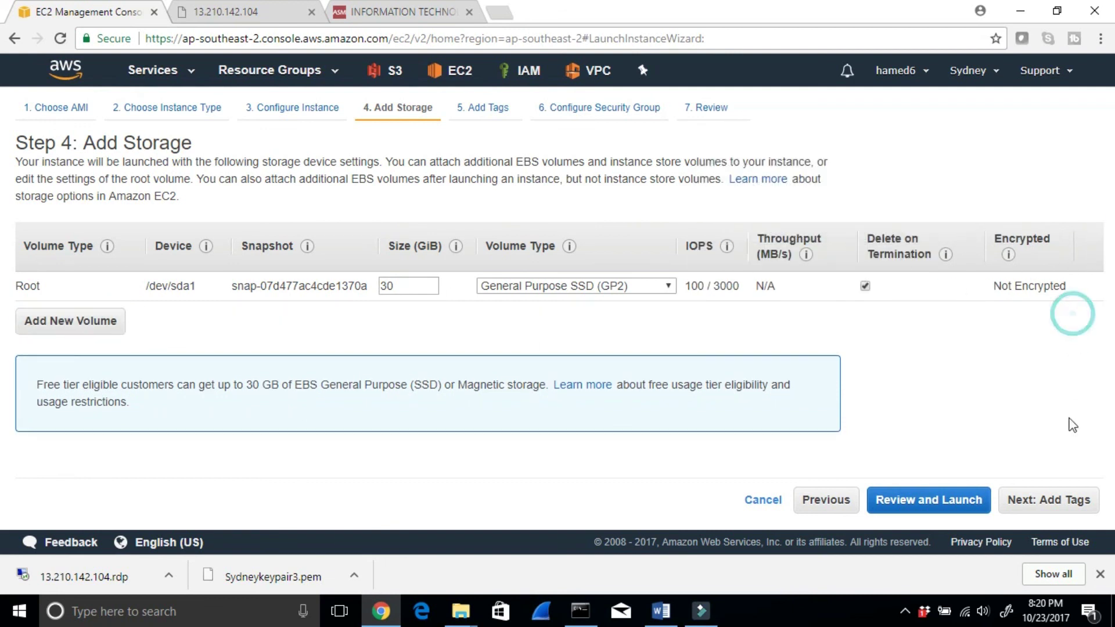
Keep the default storage and add a Name tag with the value EBSSydney2.
left_click(1045, 502)
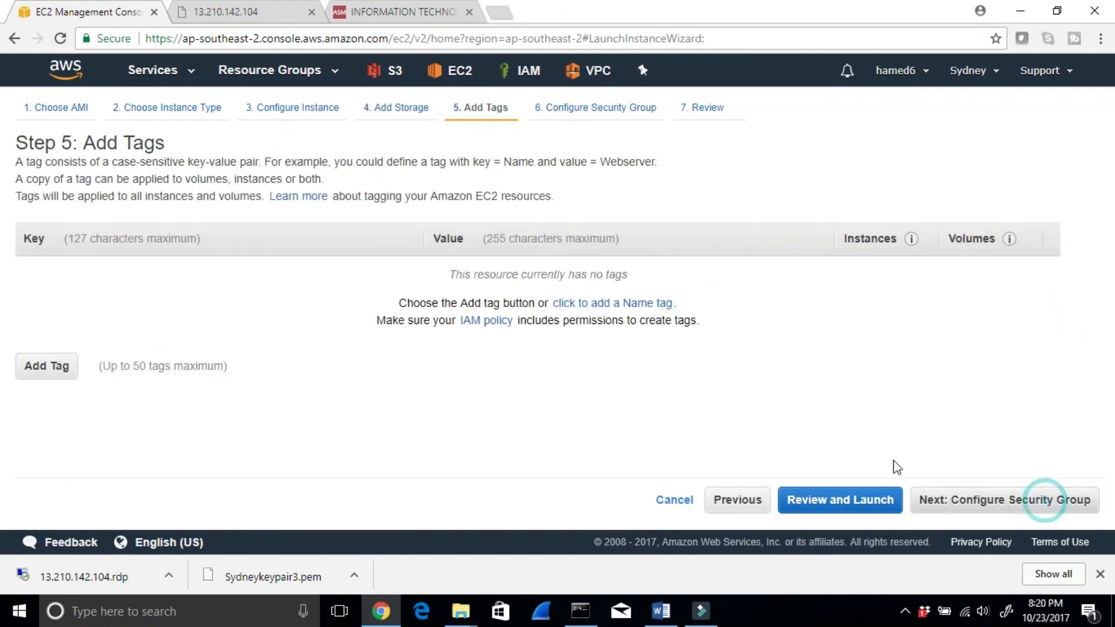
left_click(591, 304)
type("EBS")
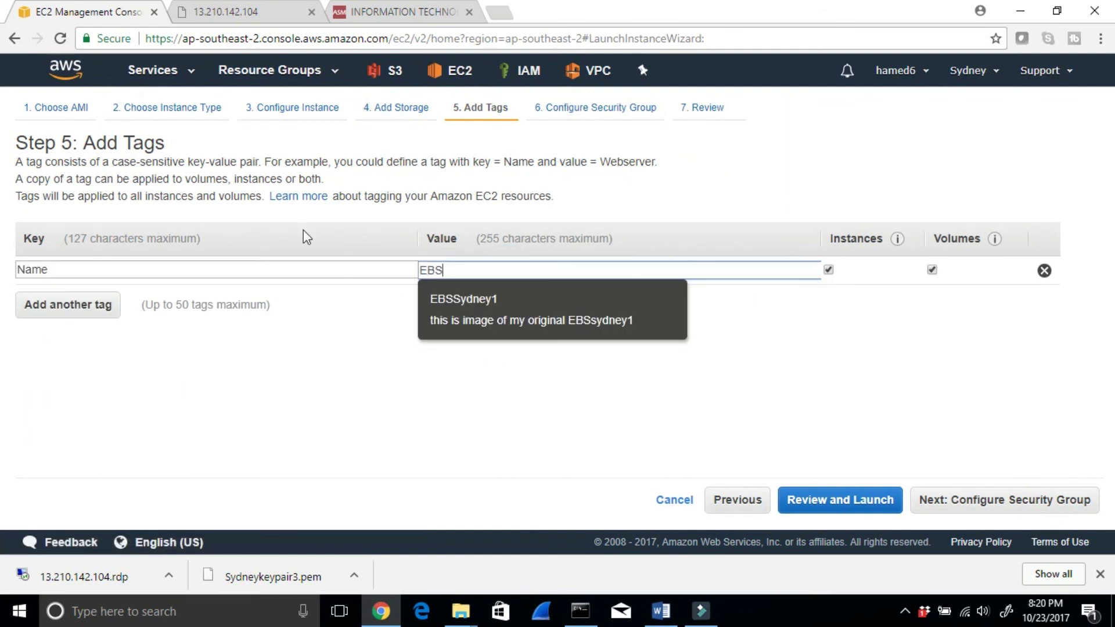
left_click_drag(440, 308, 482, 297)
left_click(505, 271)
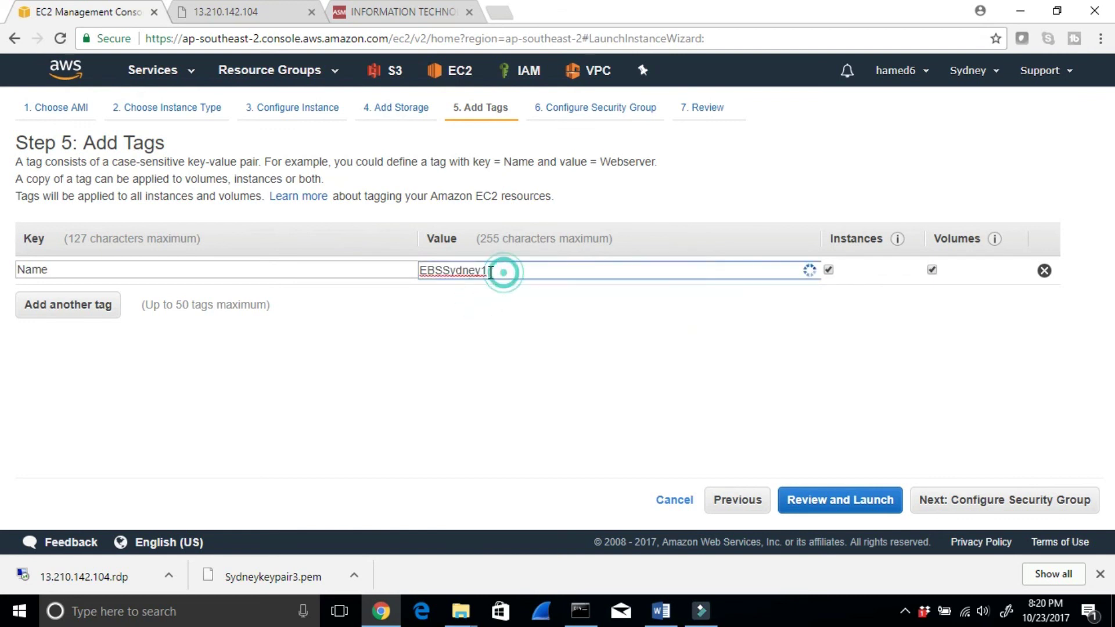
key("BackSpace")
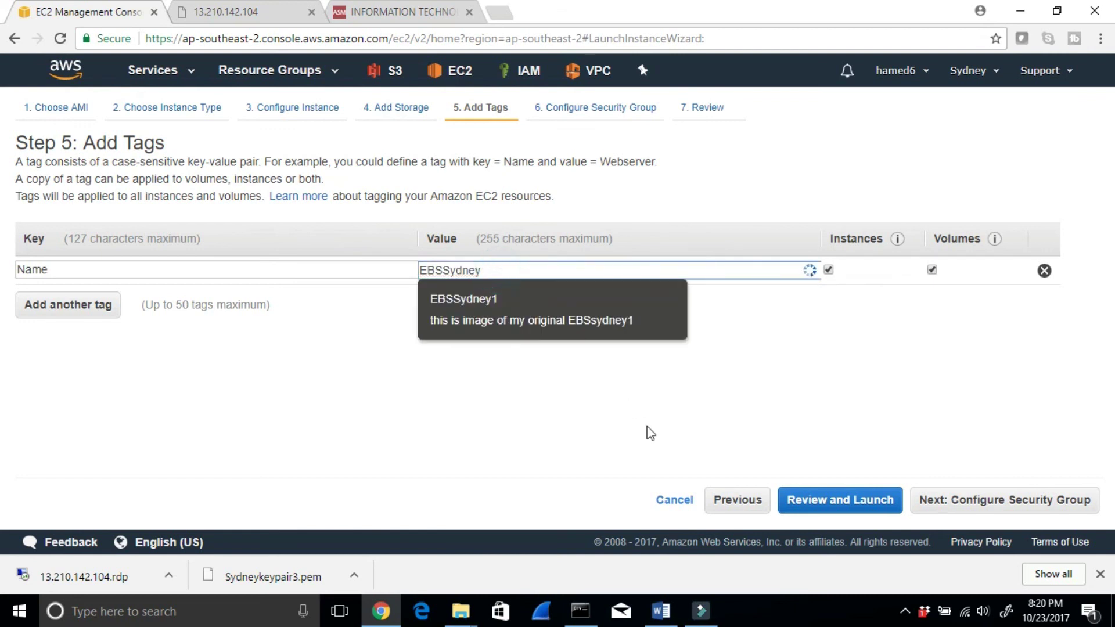
left_click(470, 318)
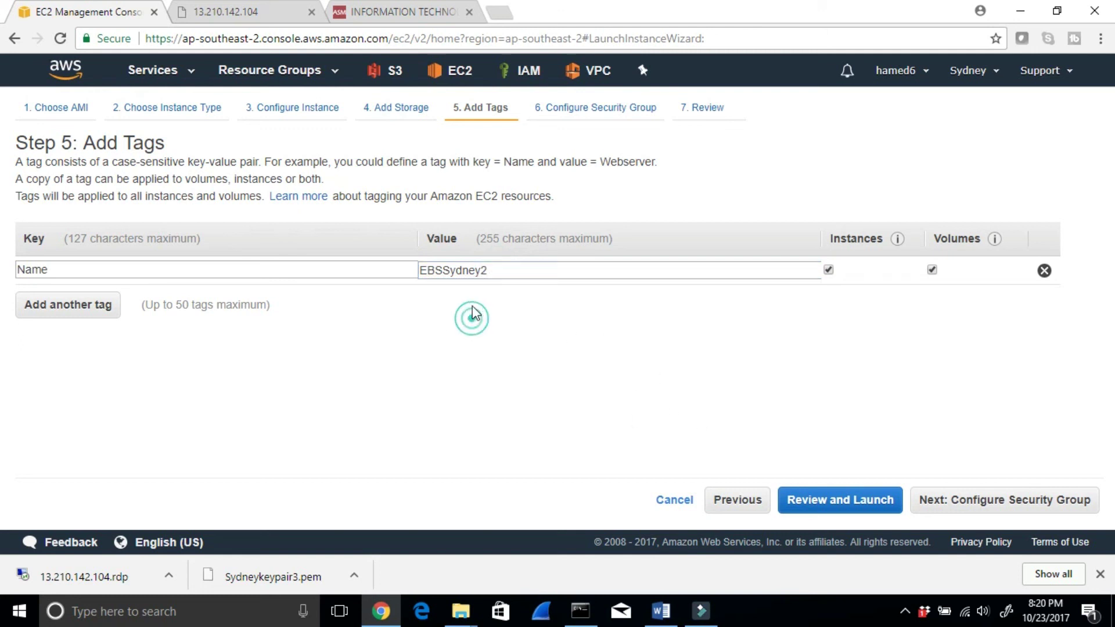
Assign the existing security group RDP,HTTP,ICMP to the instance and continue to the launch review.
left_click(992, 509)
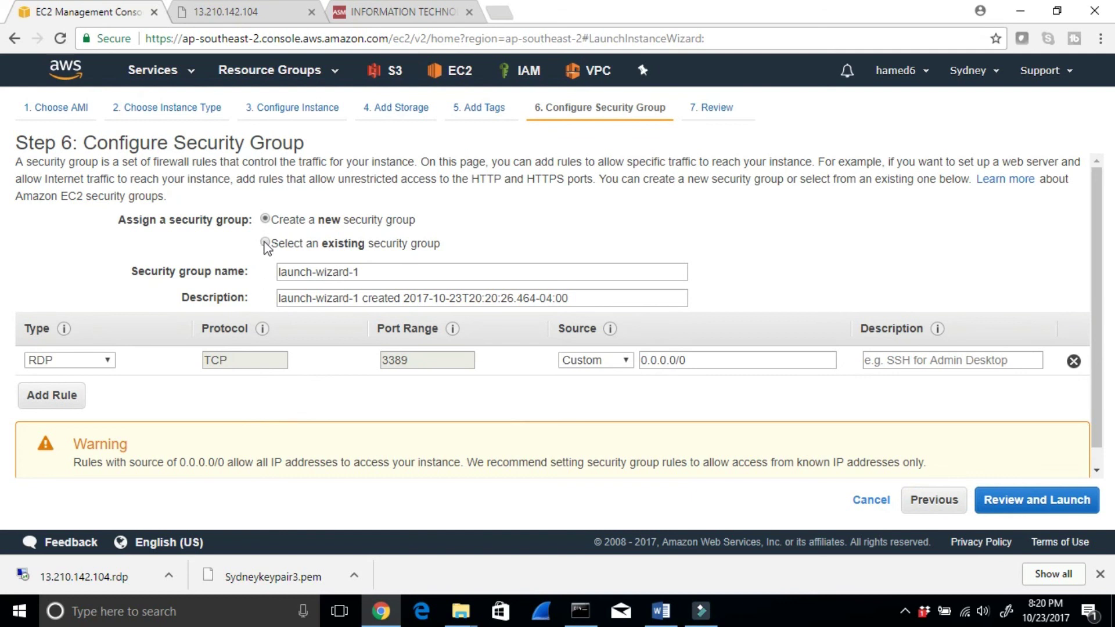
left_click(265, 243)
left_click(31, 327)
left_click(33, 328)
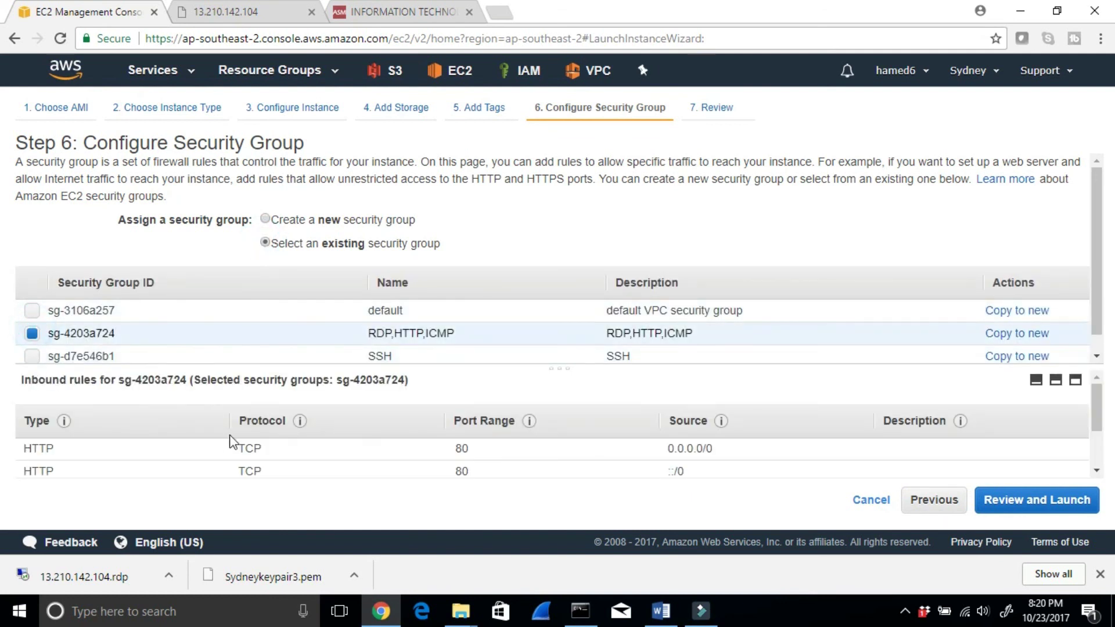
scroll(96, 439, "down", 2)
left_click(1048, 513)
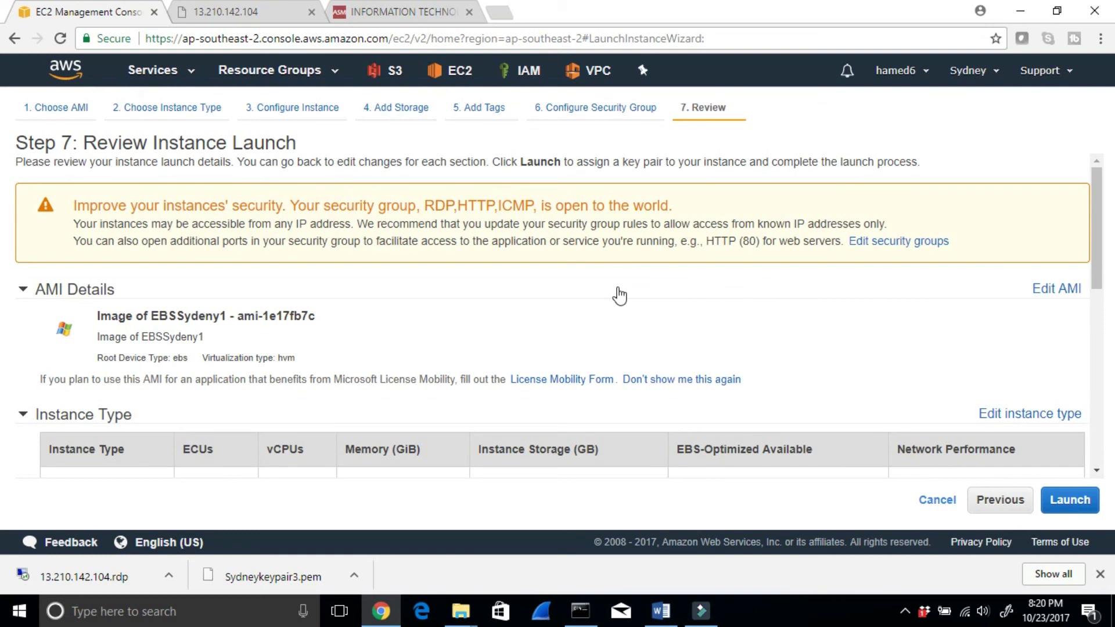
Launch the reviewed instance with the existing key pair Sydneykeypair3, acknowledging access to its private key file.
left_click_drag(174, 204, 337, 204)
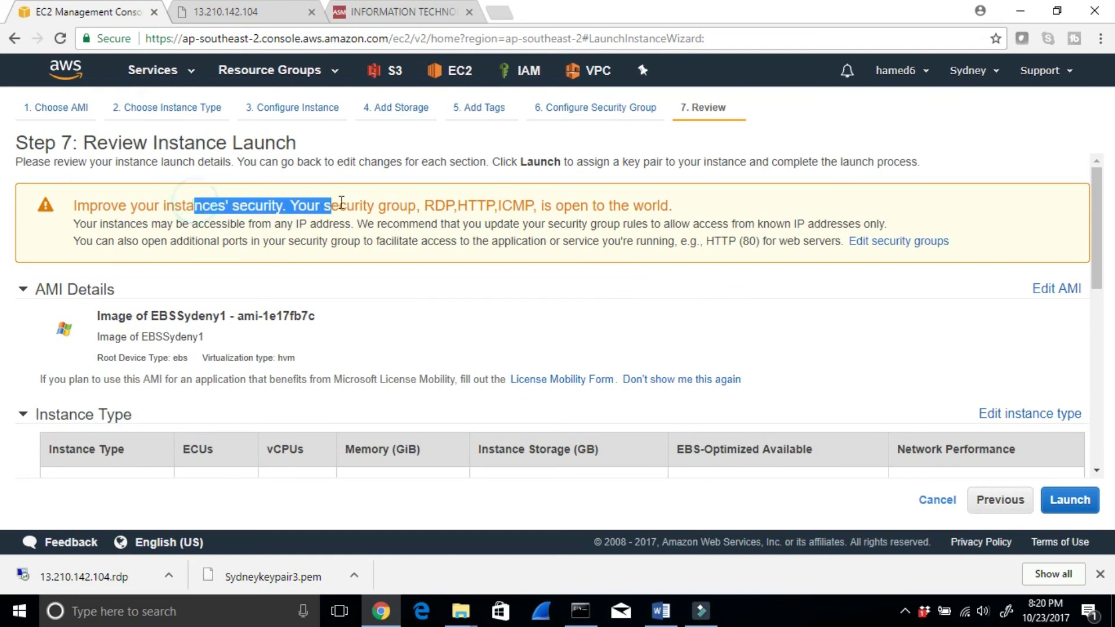
scroll(891, 435, "down", 3)
left_click(1077, 505)
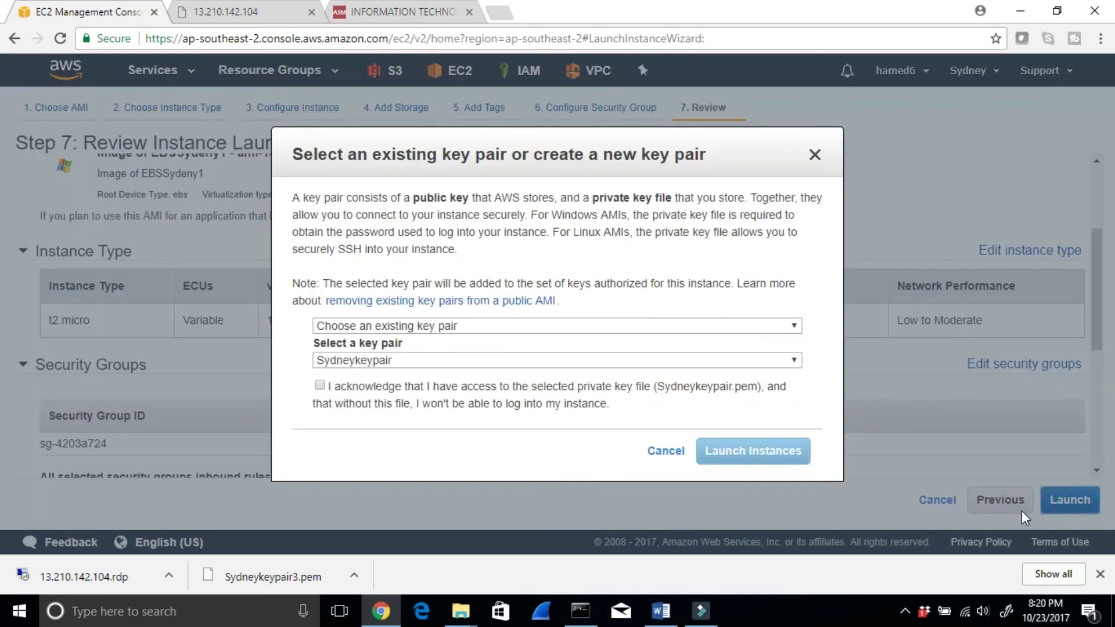
left_click(382, 359)
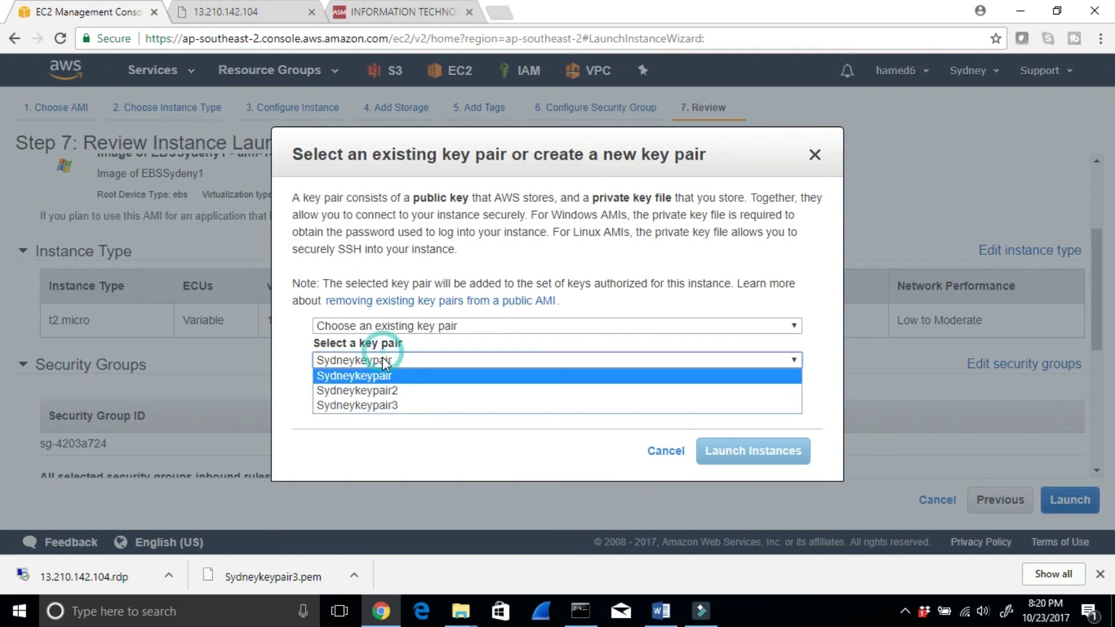
left_click(378, 410)
left_click(411, 365)
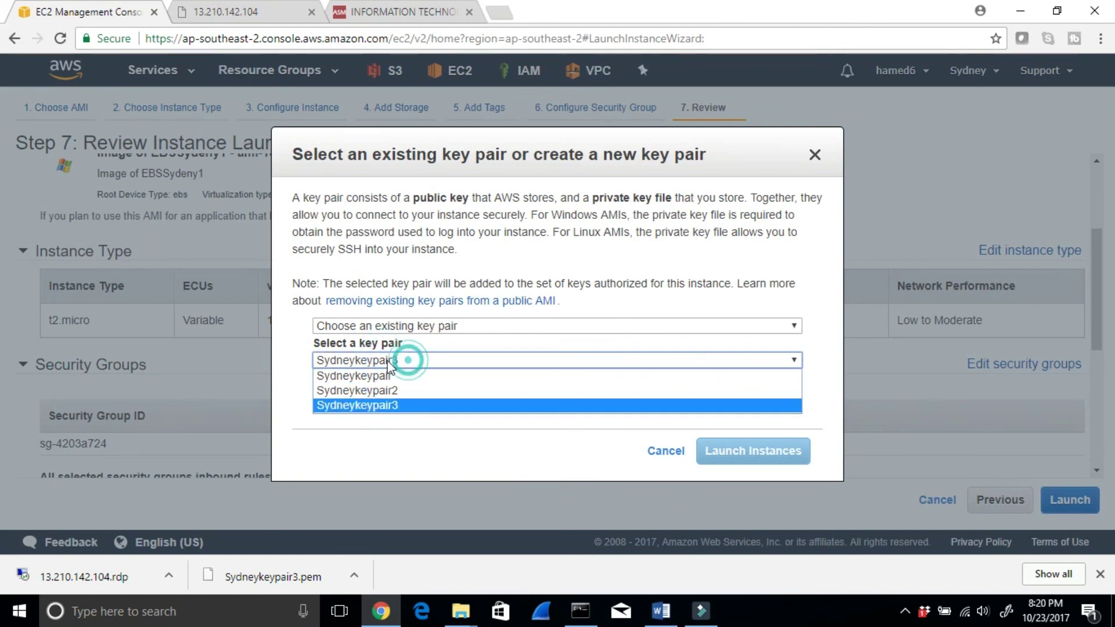
left_click(326, 366)
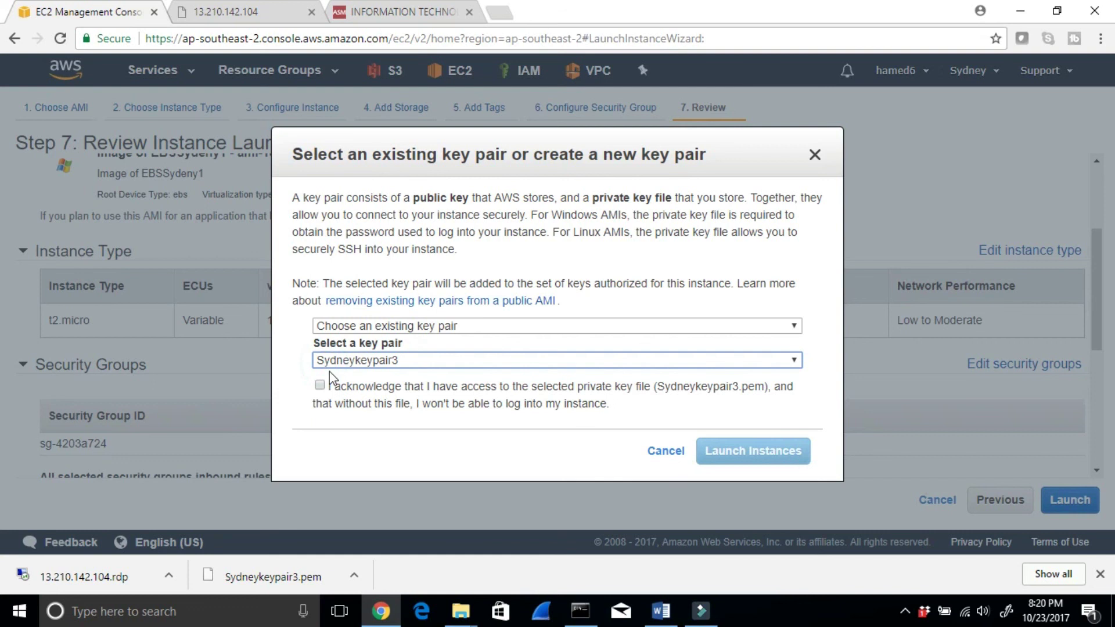
left_click(319, 386)
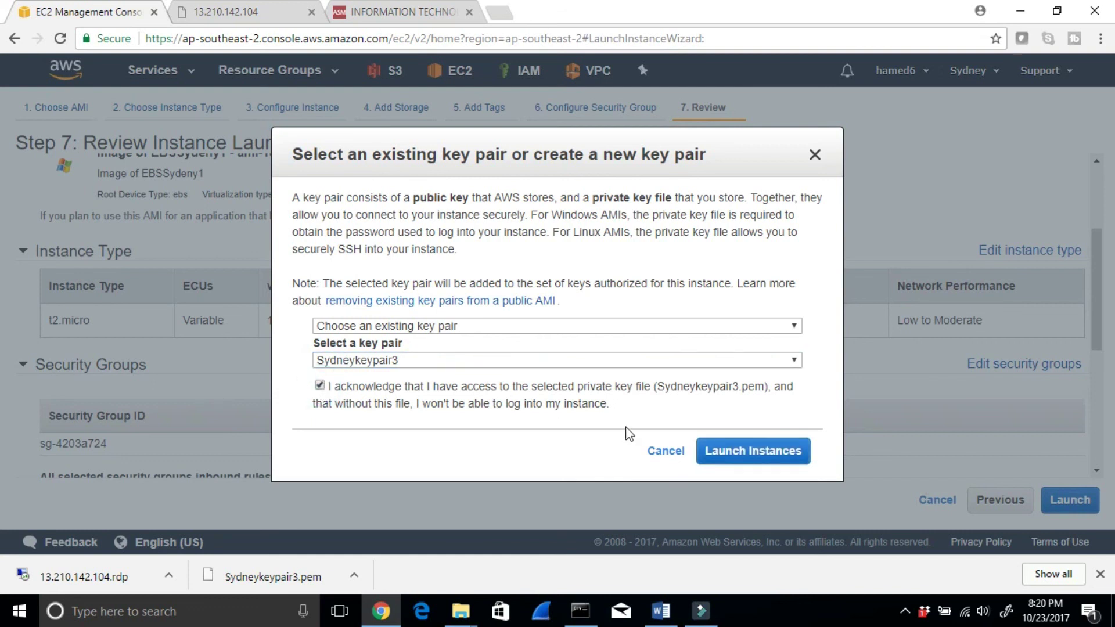
left_click(720, 459)
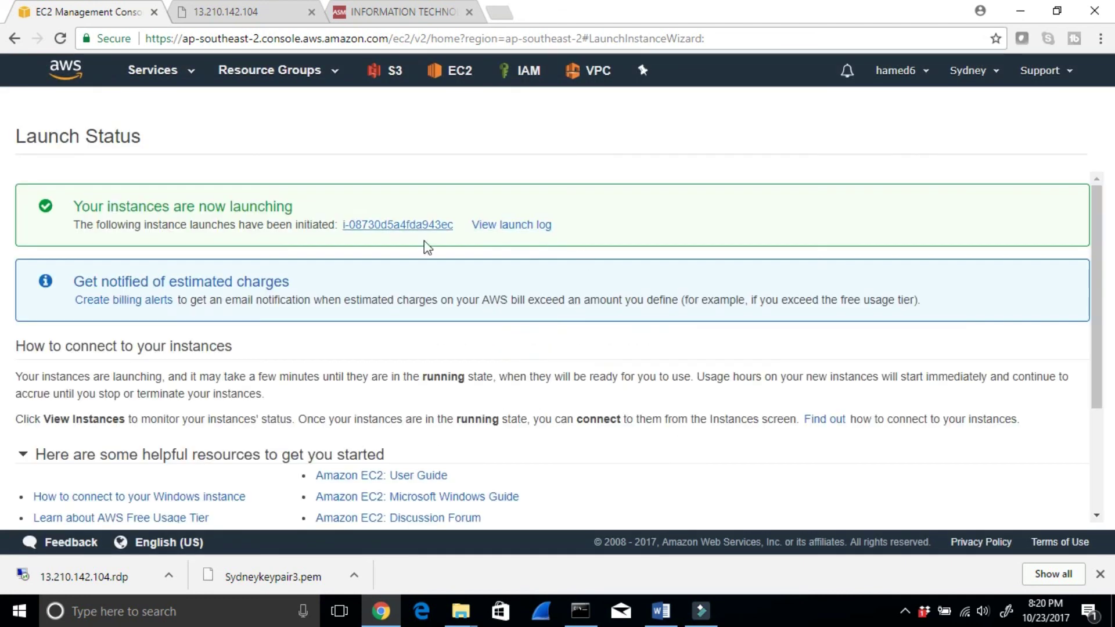
Check the launched instance in the instances list, along with the account's EBS volumes and snapshots.
scroll(486, 269, "down", 3)
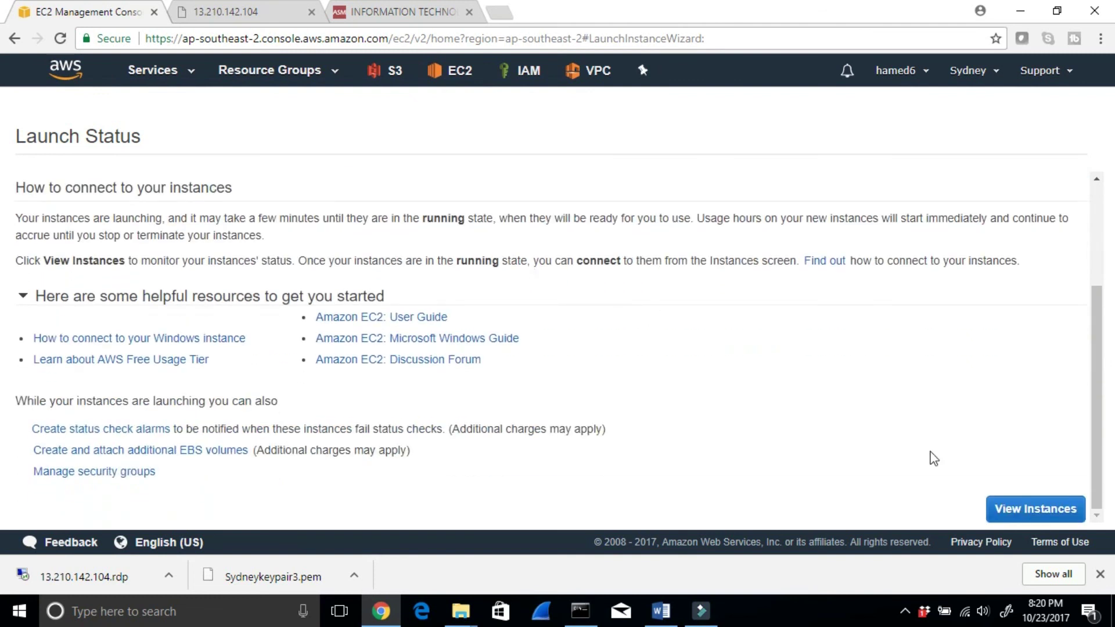
left_click(999, 508)
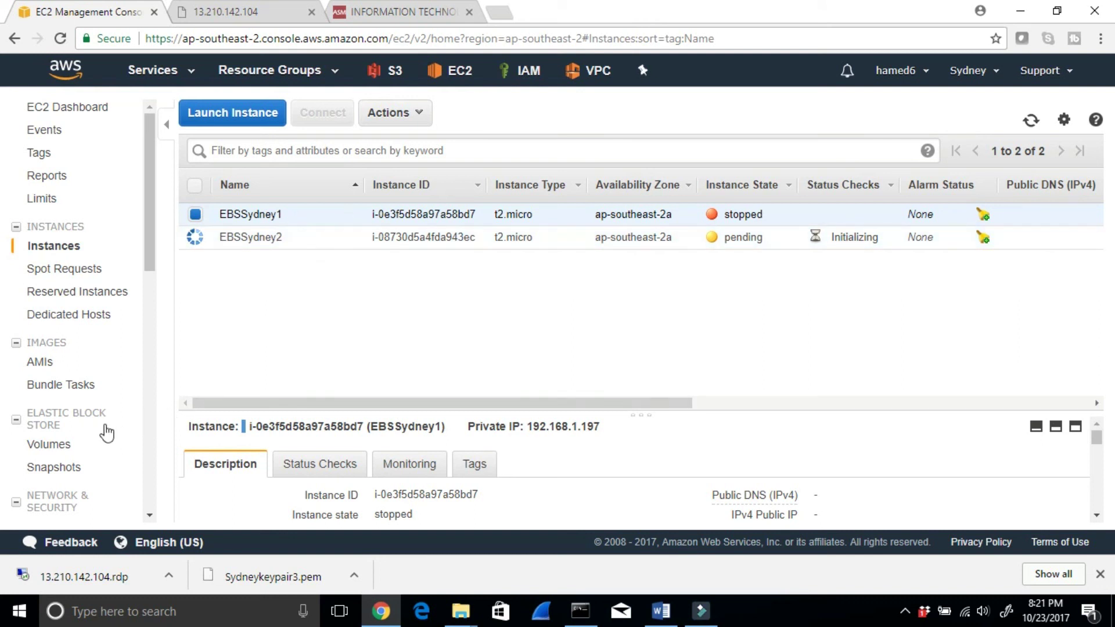
left_click(51, 447)
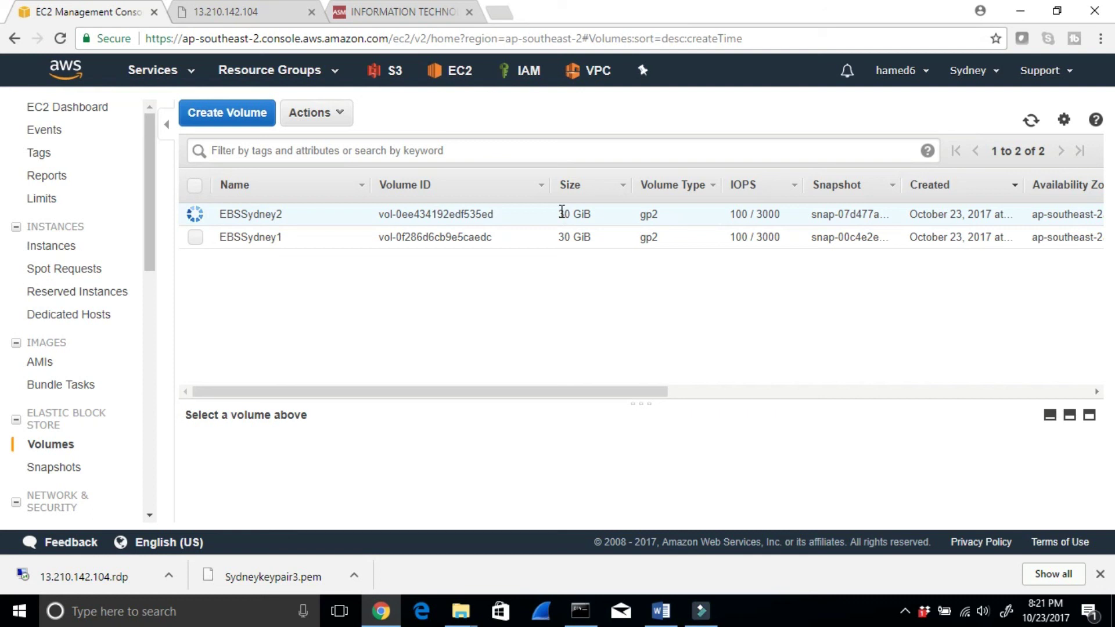
left_click(34, 475)
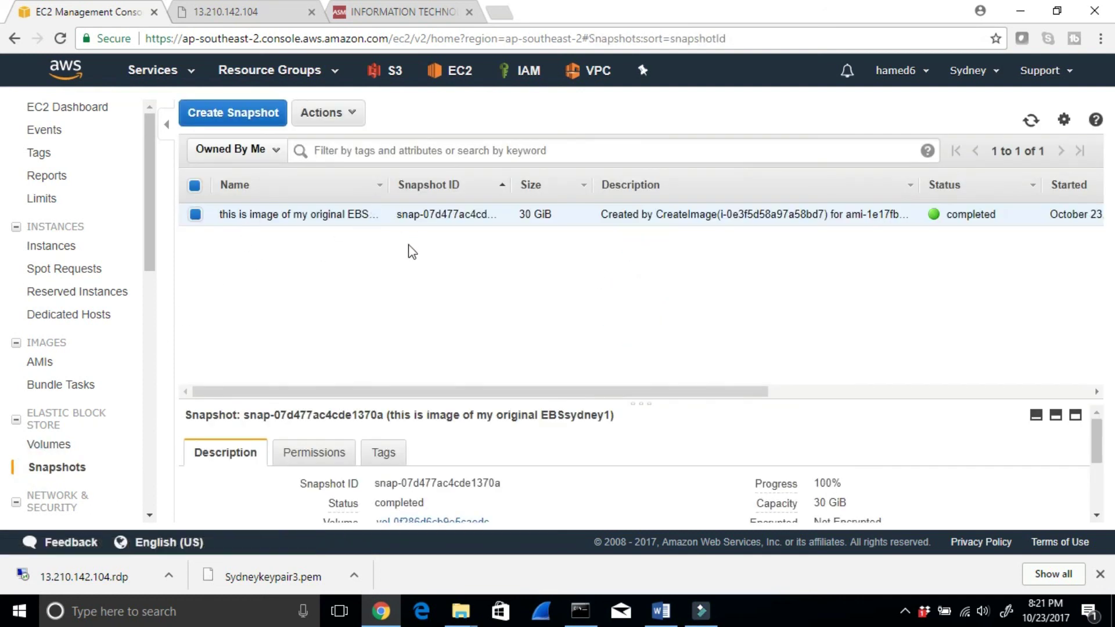
Widen the Name column in the self-owned AMIs list and rename the AMI to "BASe of My Machine".
left_click(40, 362)
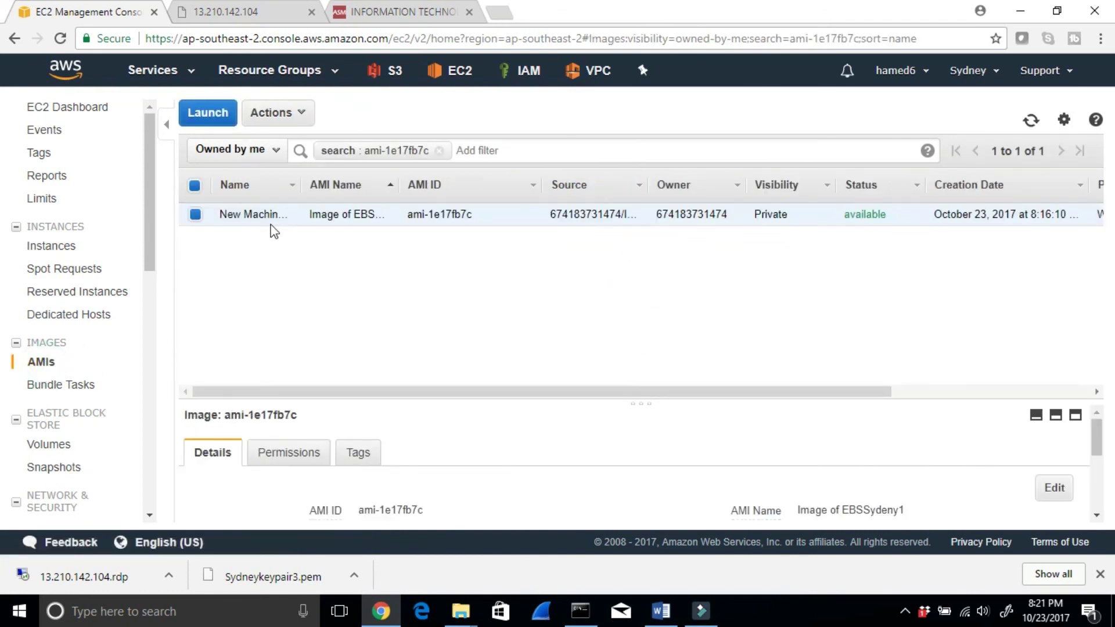
double_click(300, 183)
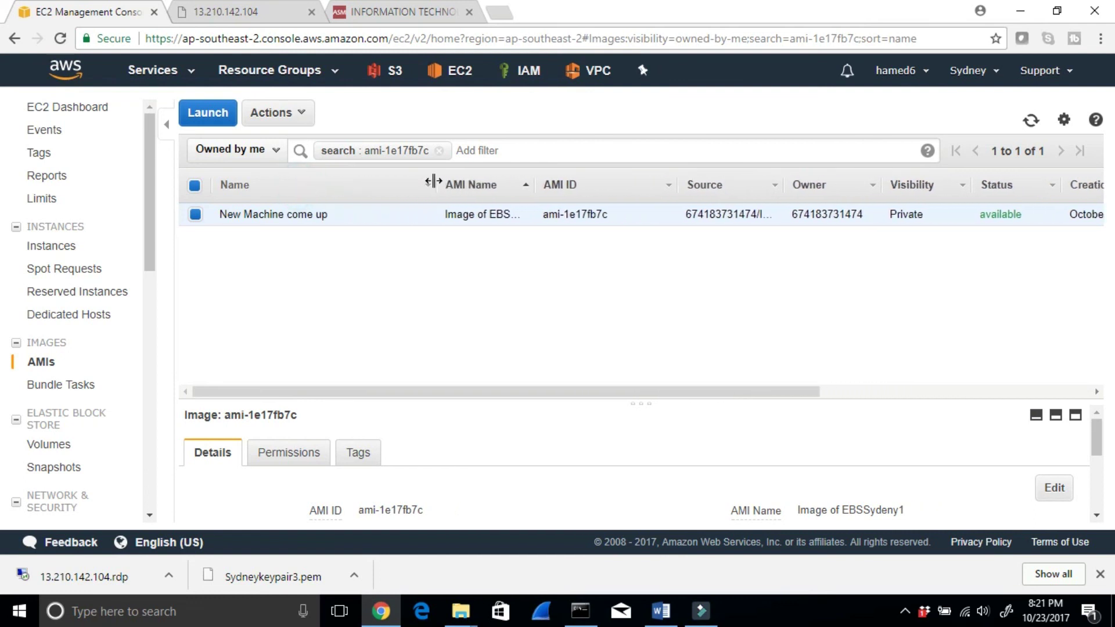
left_click(421, 214)
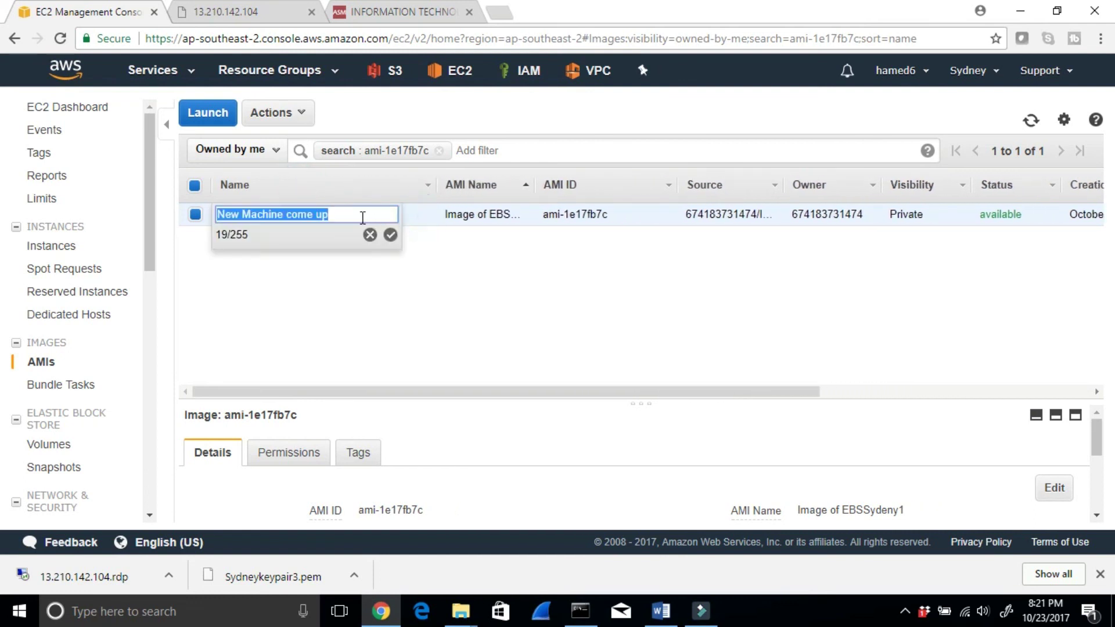
type("BASe of M")
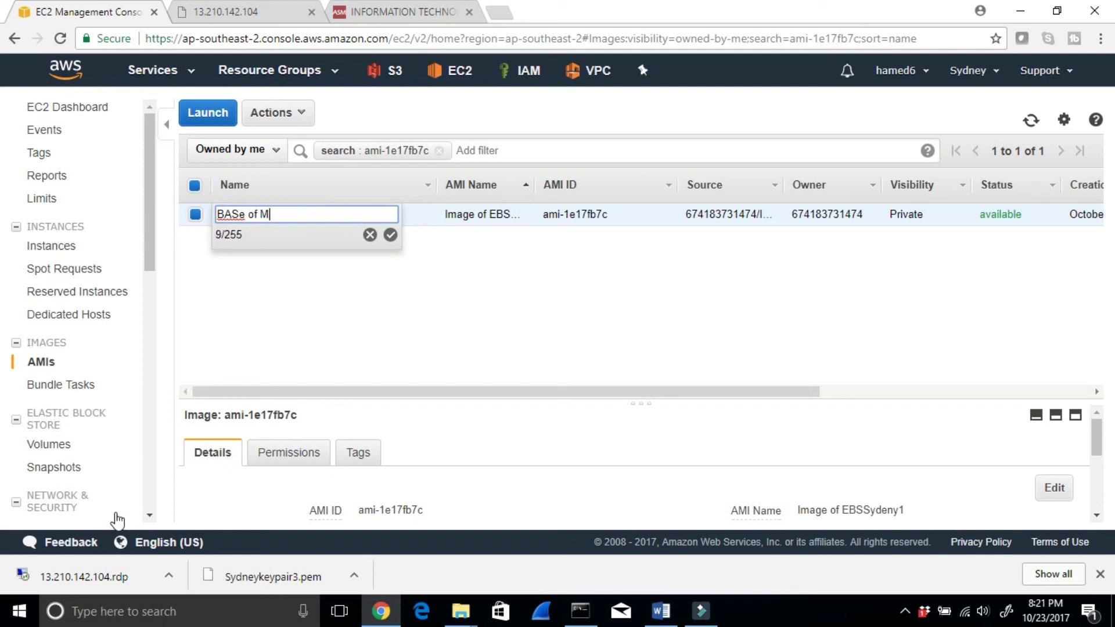
type("y Machine")
left_click(391, 234)
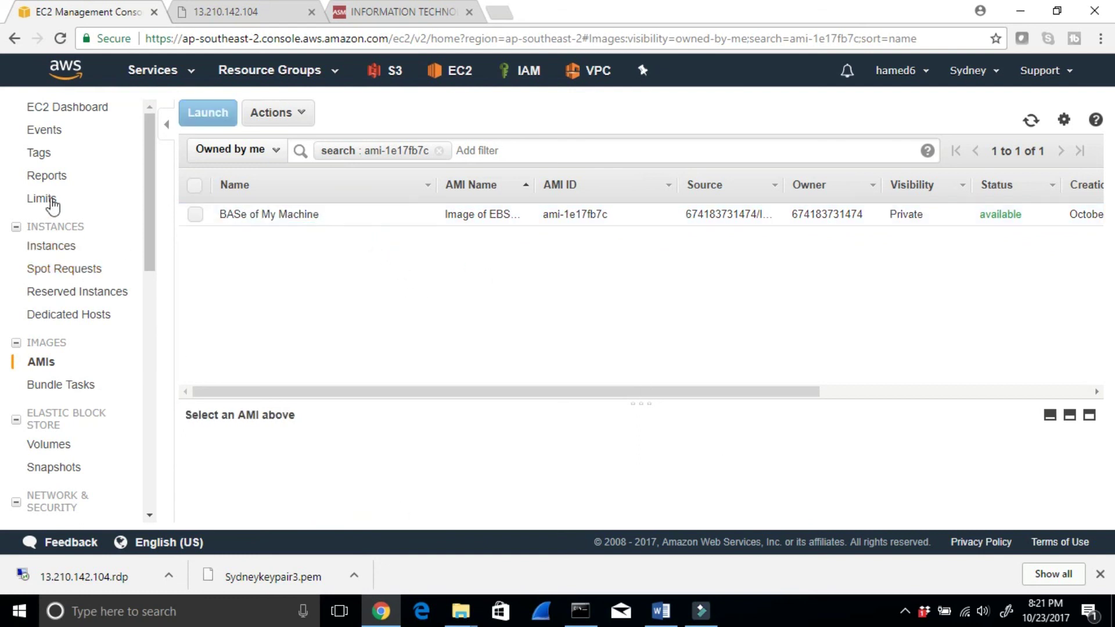
Review EBSSydney1 and EBSSydney2 in the instances list and refresh their status.
left_click(54, 247)
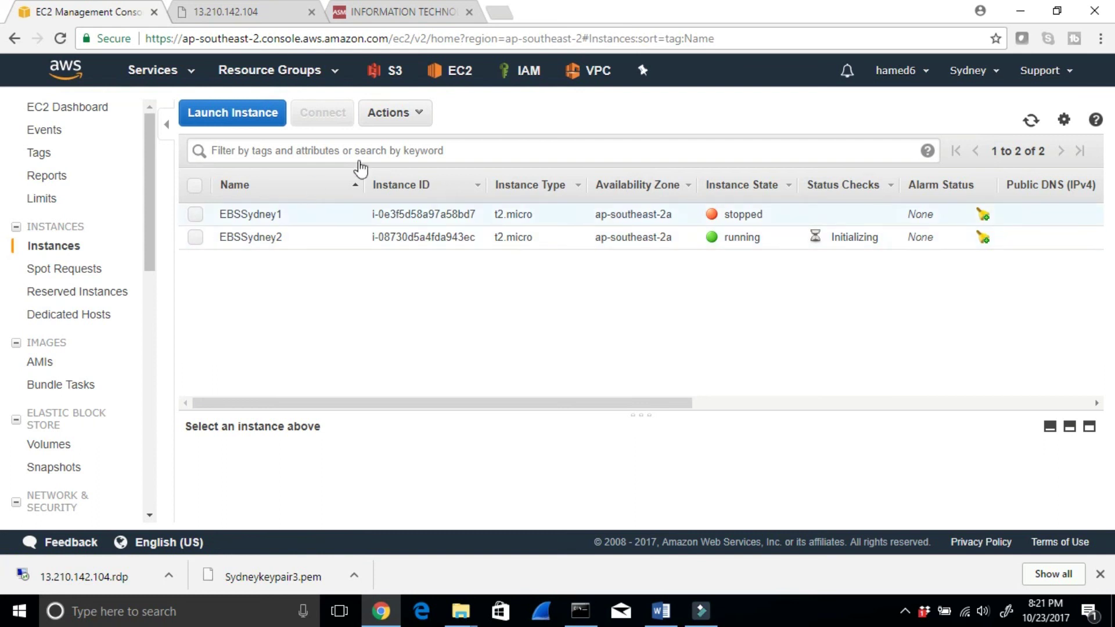
left_click(195, 237)
left_click(195, 215)
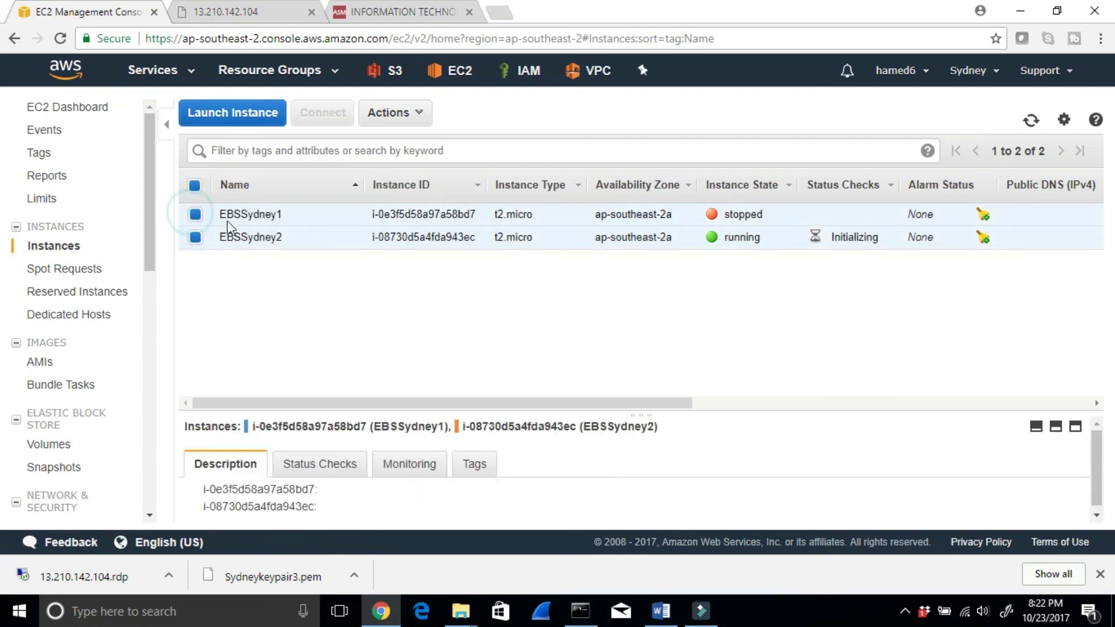
left_click(196, 237)
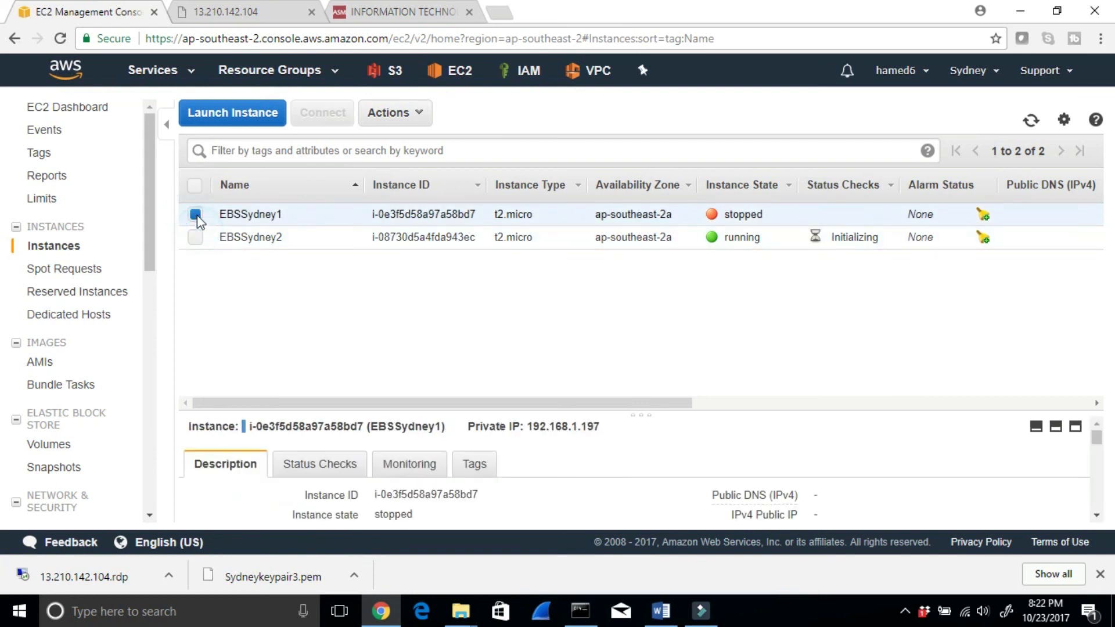
left_click(195, 214)
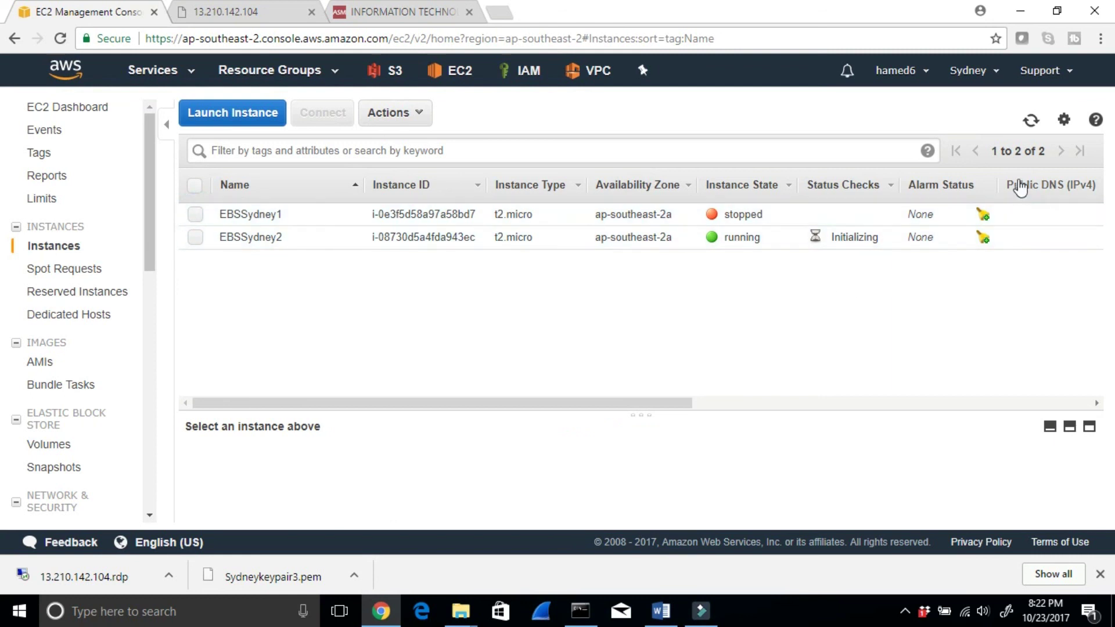
left_click(1032, 120)
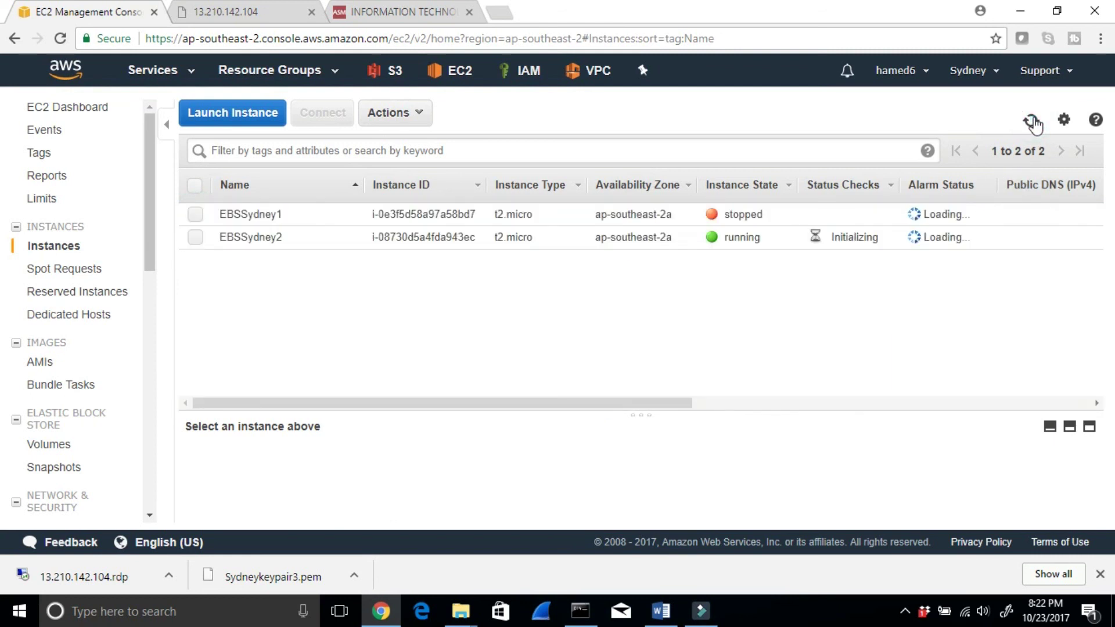
Copy the IPv4 public IP of the EBSSydney2 instance from its description.
left_click(195, 237)
scroll(781, 436, "down", 1)
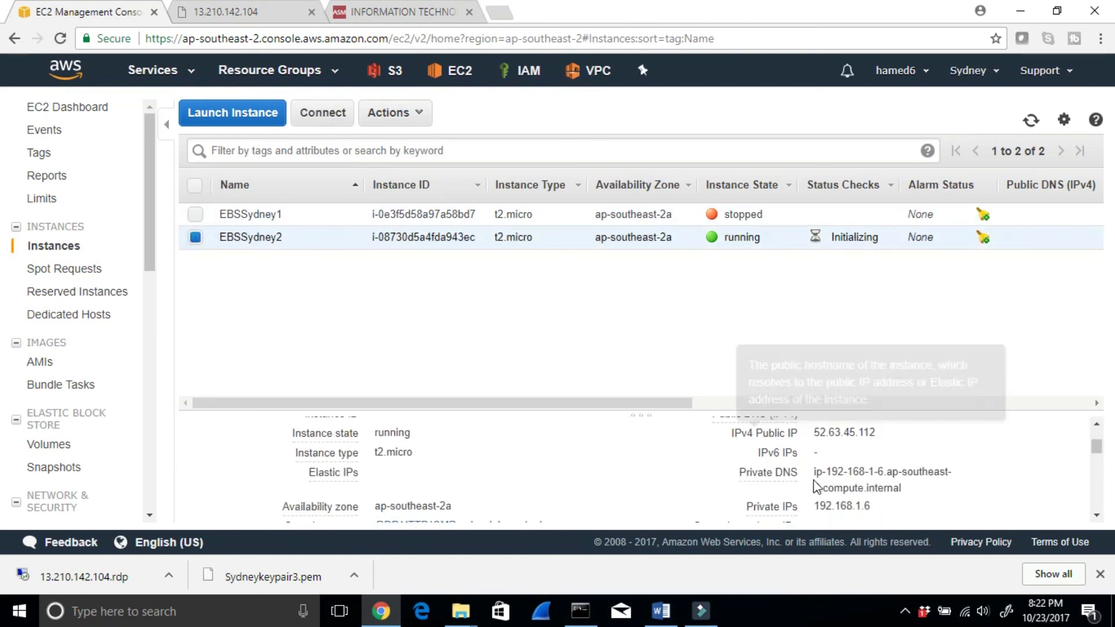
left_click_drag(815, 433, 875, 436)
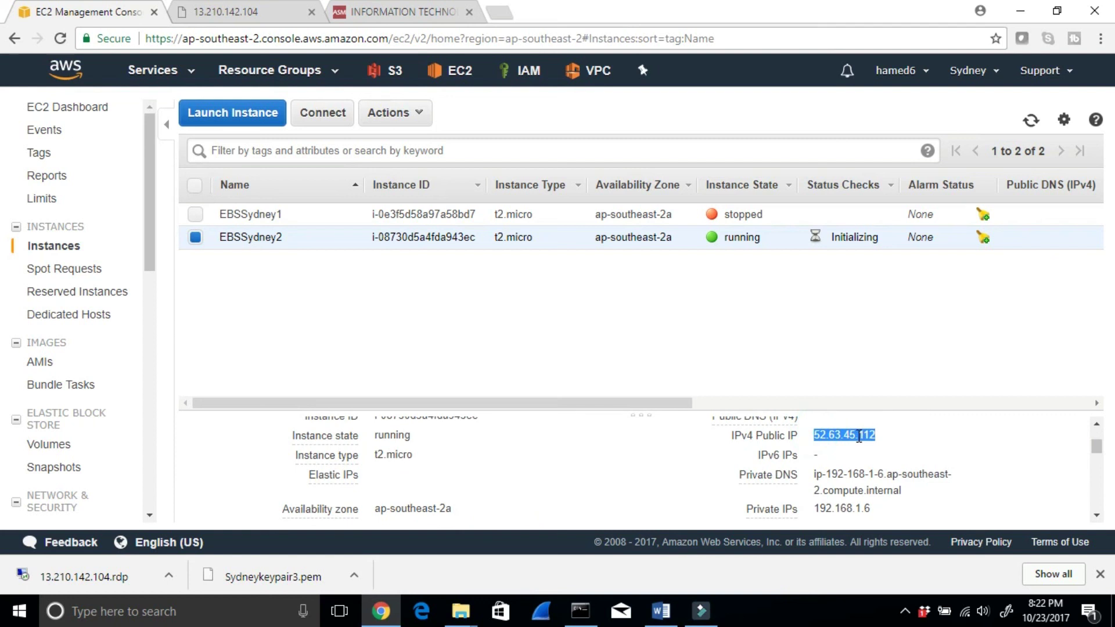
right_click(859, 436)
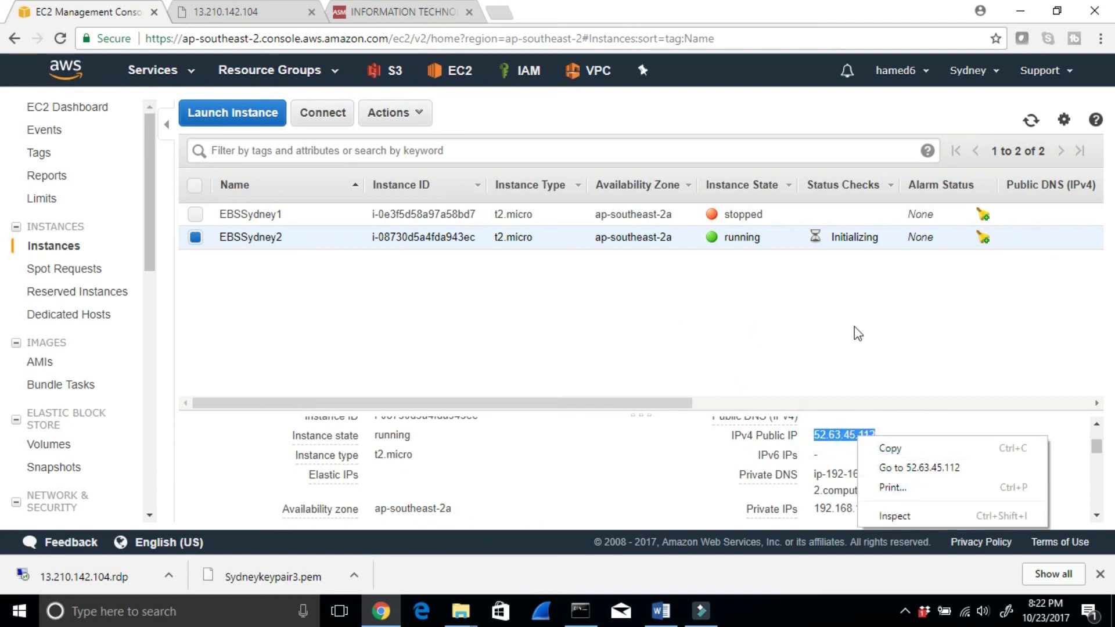
left_click(897, 448)
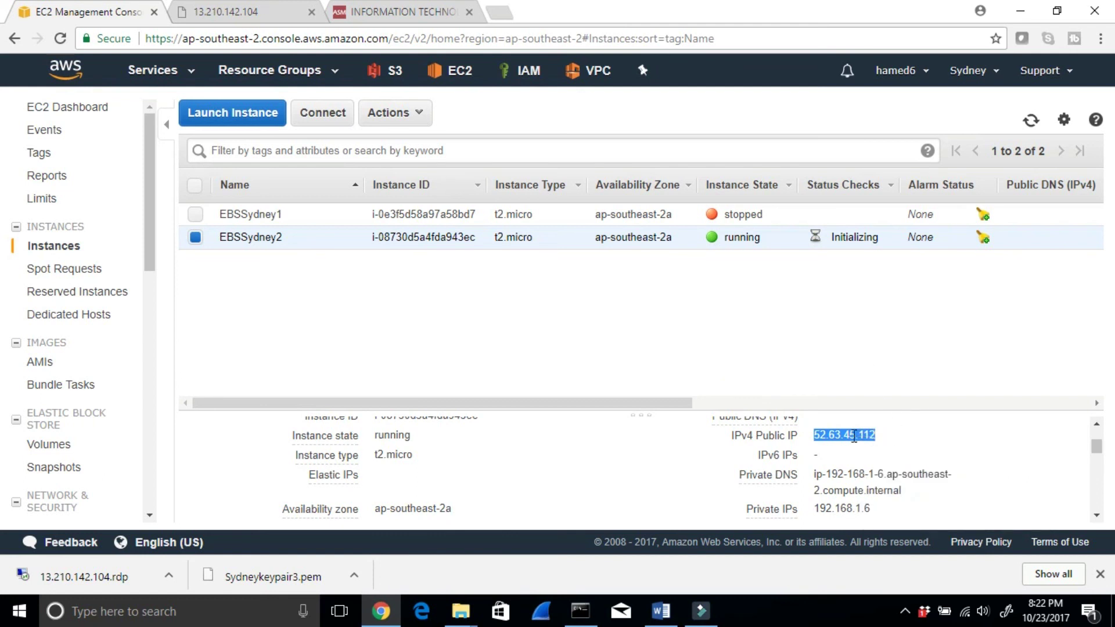
right_click(854, 436)
left_click(877, 447)
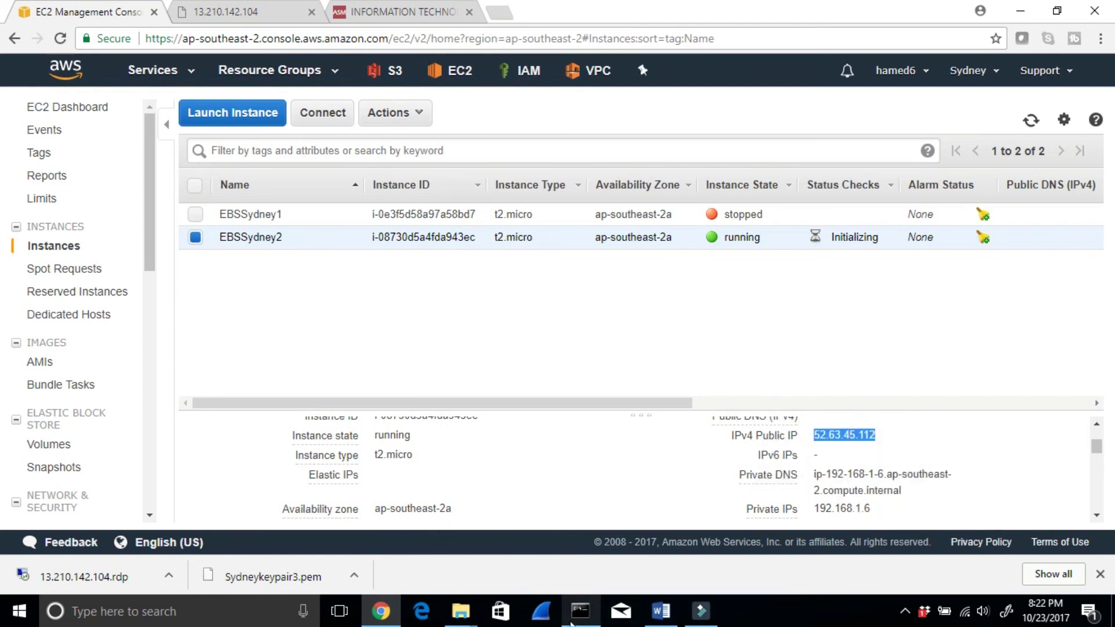
Switch to Command Prompt, stop the continuous ping, and ping EBSSydney2's public IP 52.63.45.112.
left_click(574, 618)
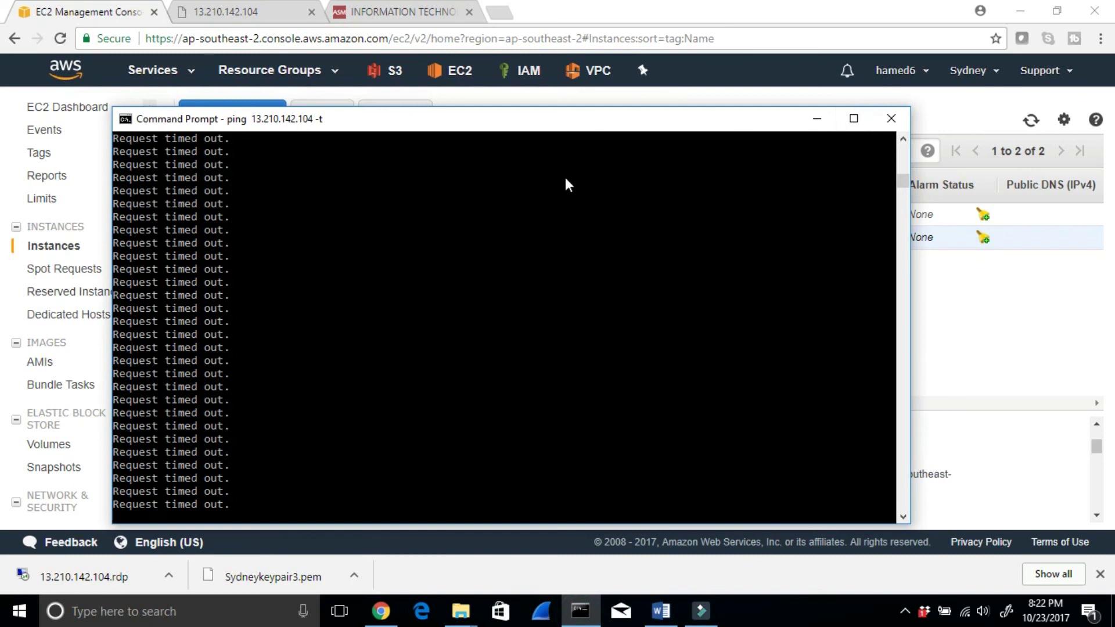
key("ctrl+c")
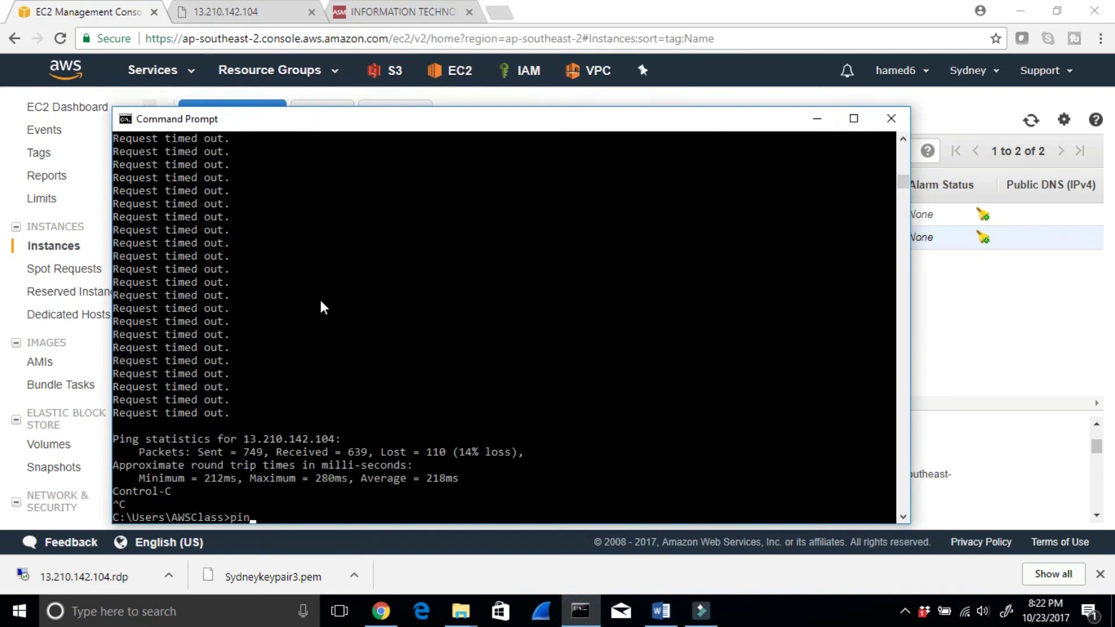
type("ping")
right_click(301, 432)
key("Return")
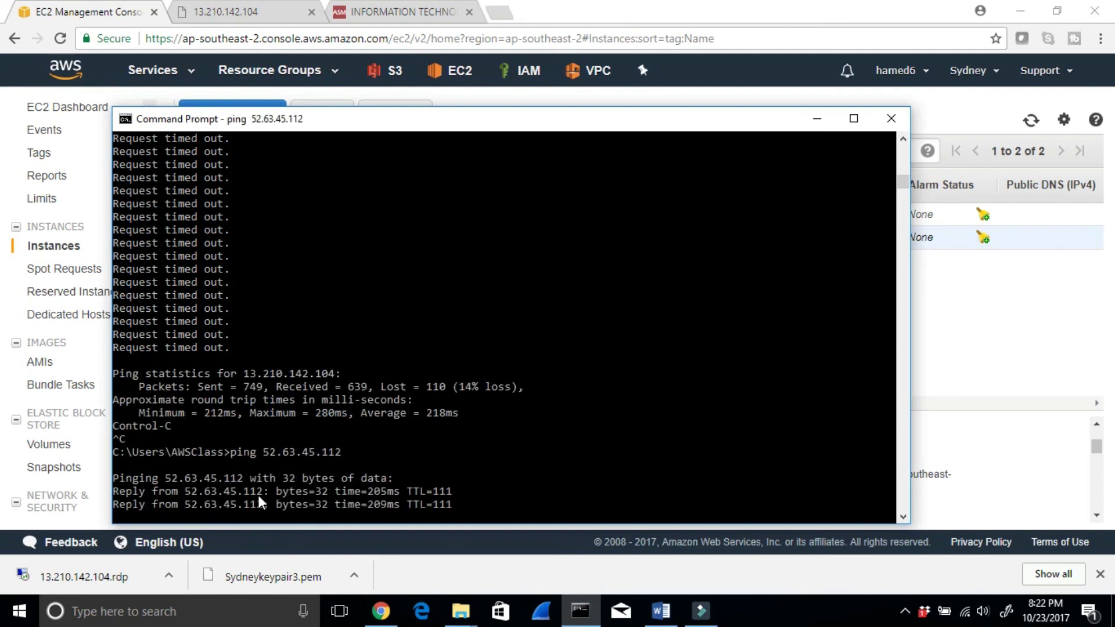
key("ctrl+c")
left_click(816, 120)
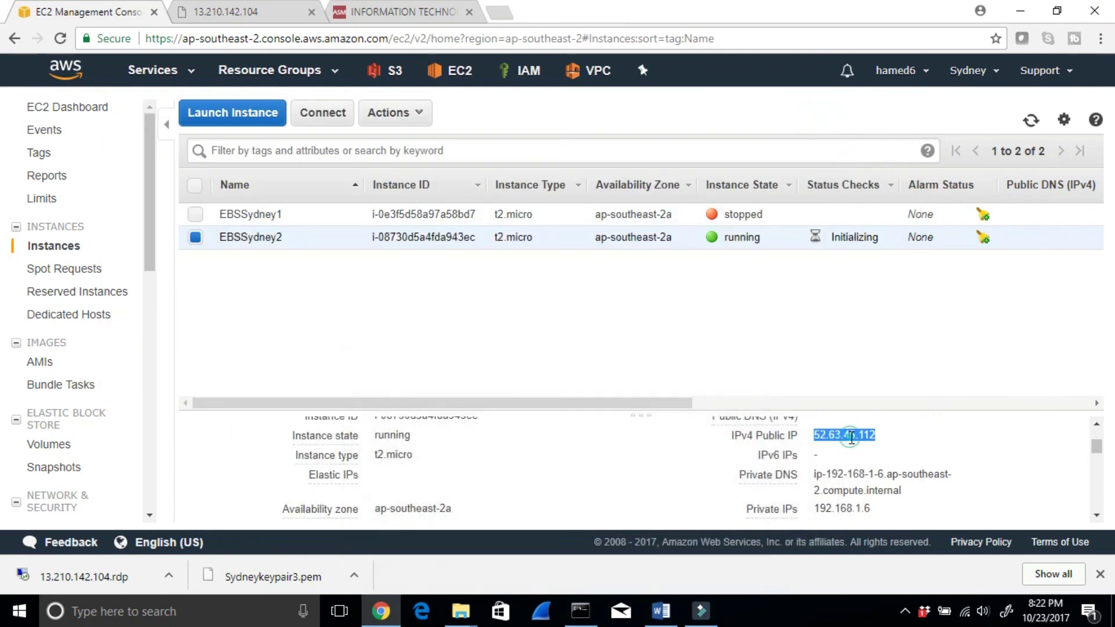
Open EBSSydney2's public IP 52.63.45.112 in the browser and compare its web page with the one at 13.210.142.104.
right_click(851, 437)
left_click(879, 466)
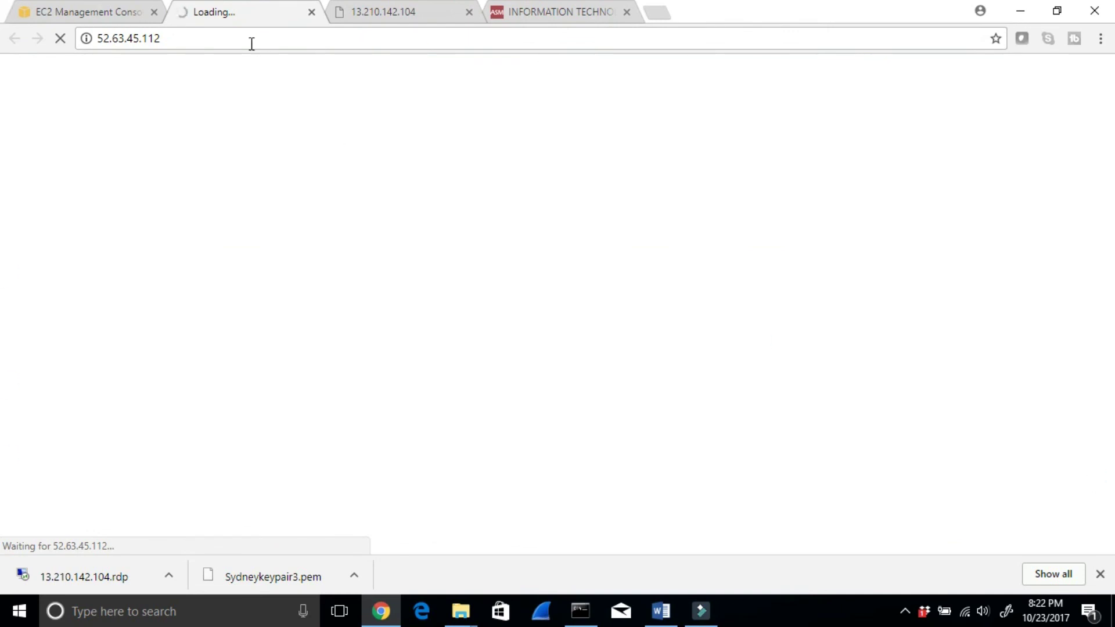
left_click_drag(174, 67, 3, 81)
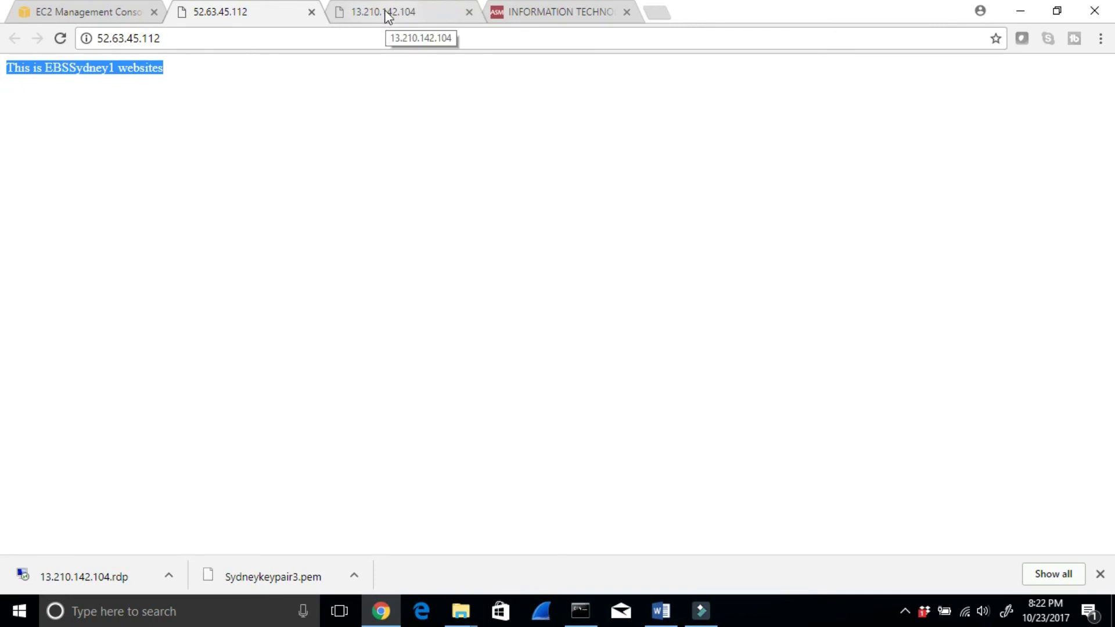
left_click(389, 21)
left_click(186, 19)
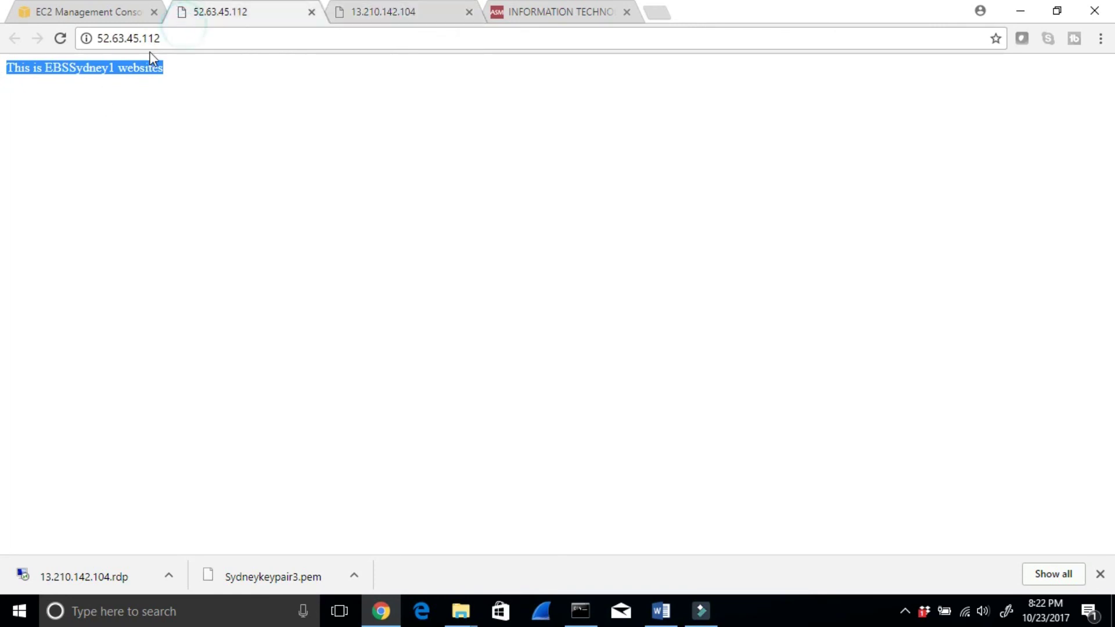
left_click(1023, 12)
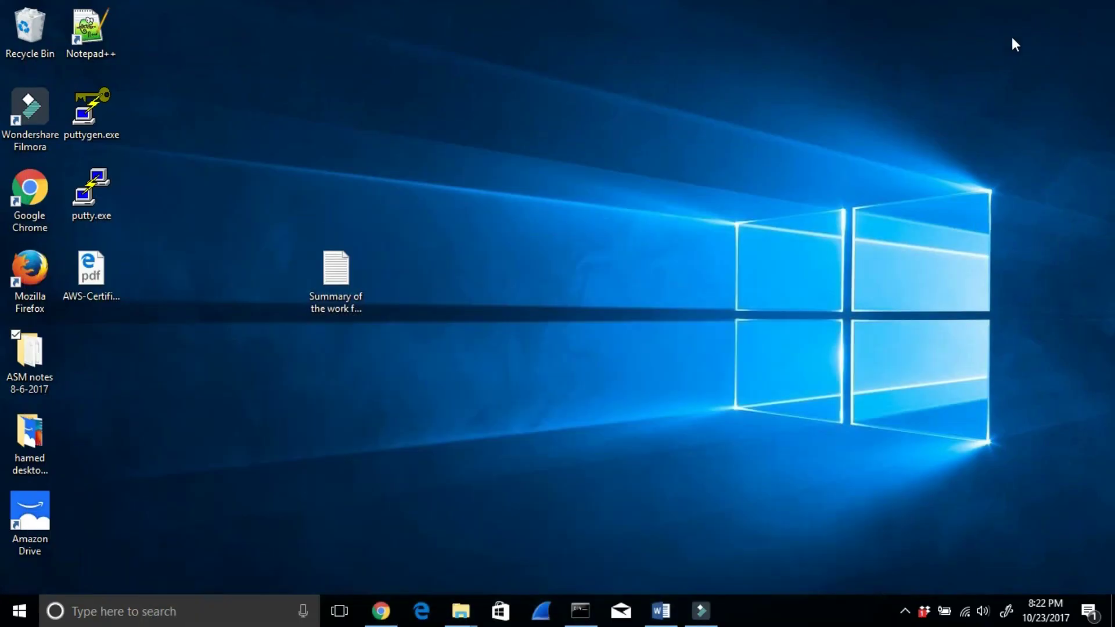
left_click(387, 618)
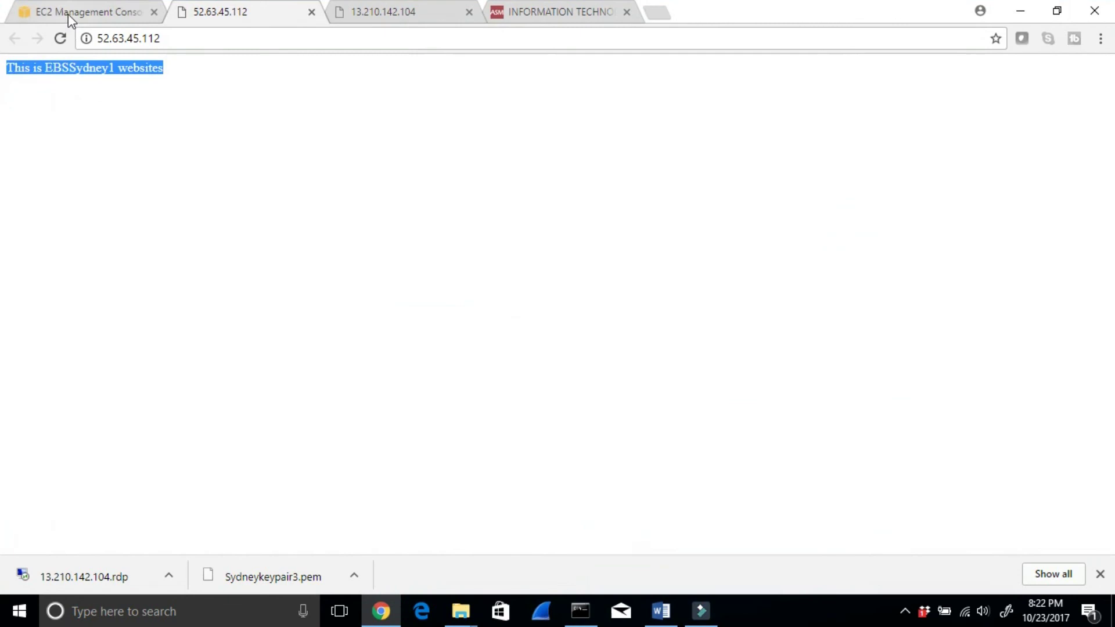
Return to the EC2 console and try to get the Windows password for EBSSydney2 through its connection options.
left_click(68, 14)
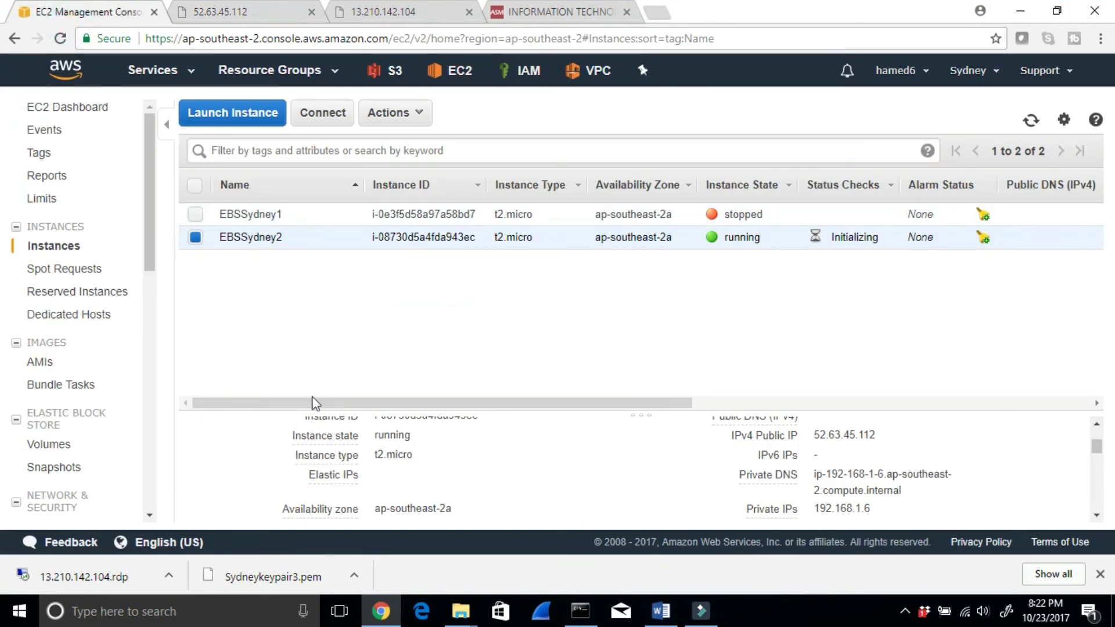
left_click(327, 117)
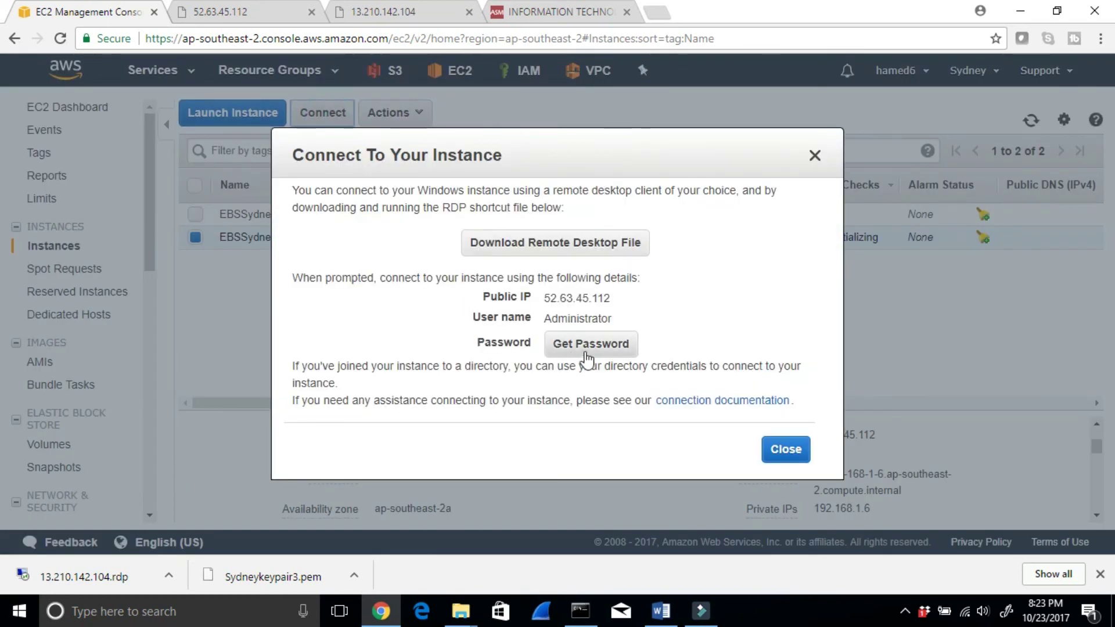
left_click(585, 351)
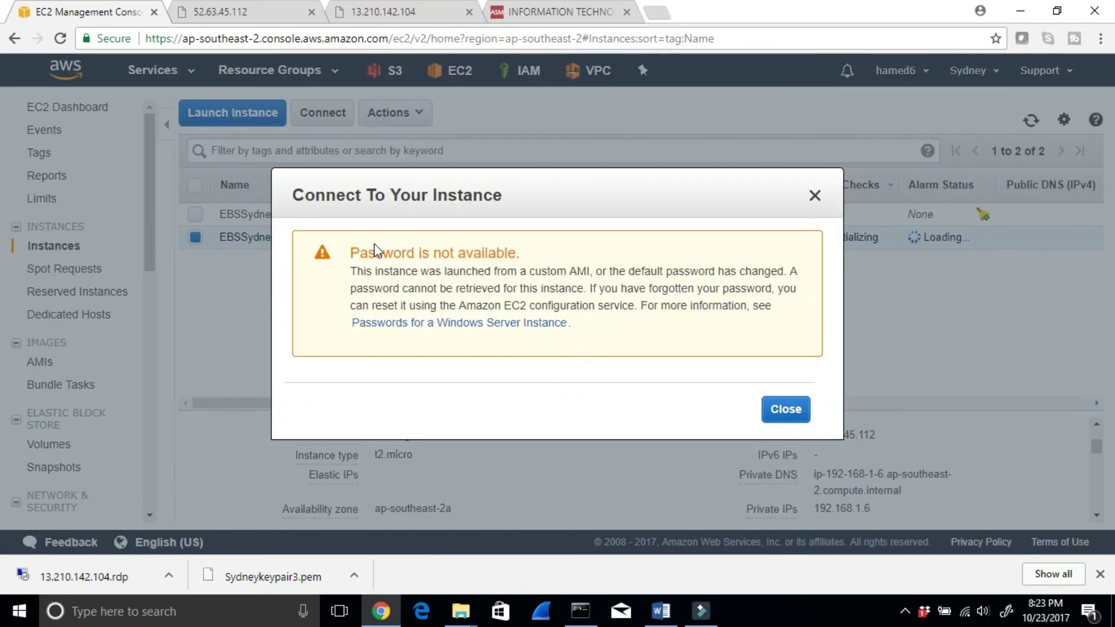
left_click_drag(374, 244, 526, 262)
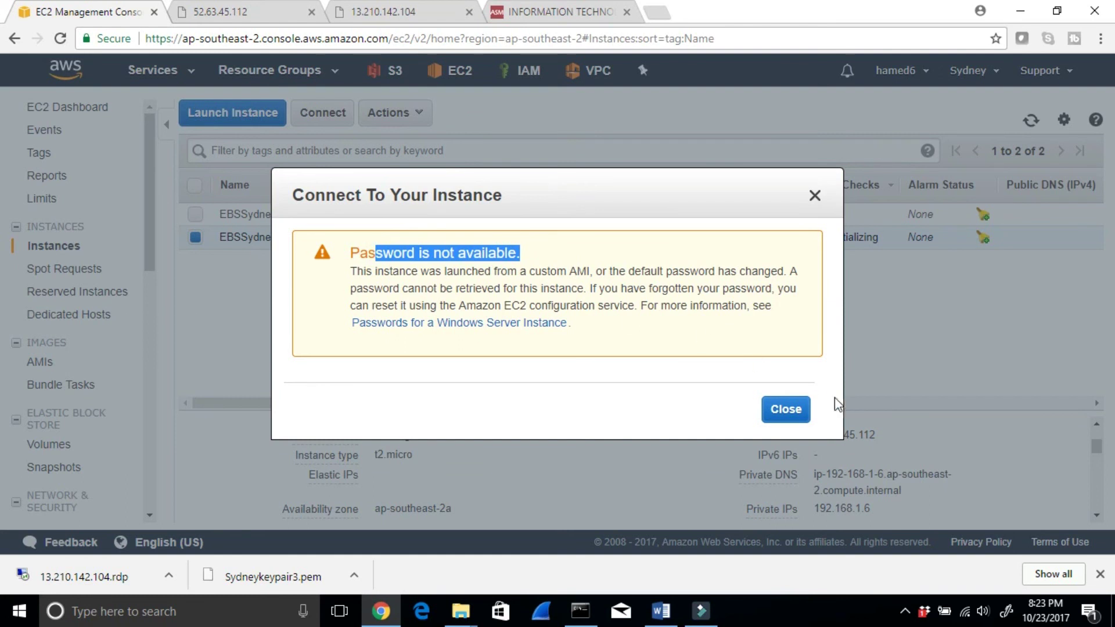
left_click(782, 406)
Select only EBSSydney1 and decrypt its default Windows administrator password using the key pair file Sydneykeypair3.pem.
left_click(194, 215)
left_click(195, 237)
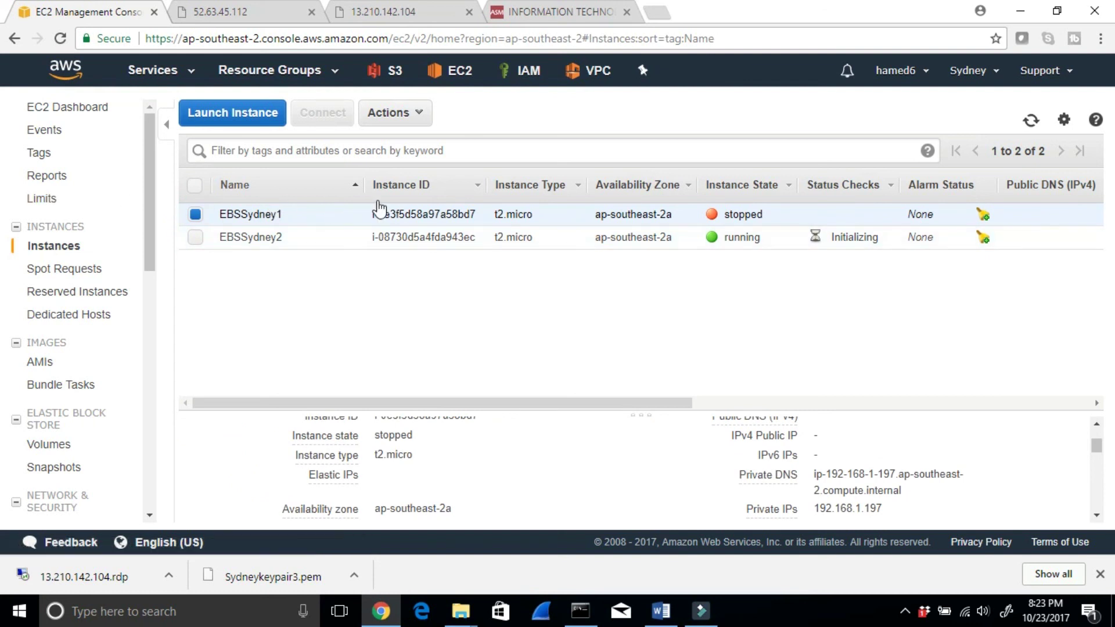
left_click(404, 117)
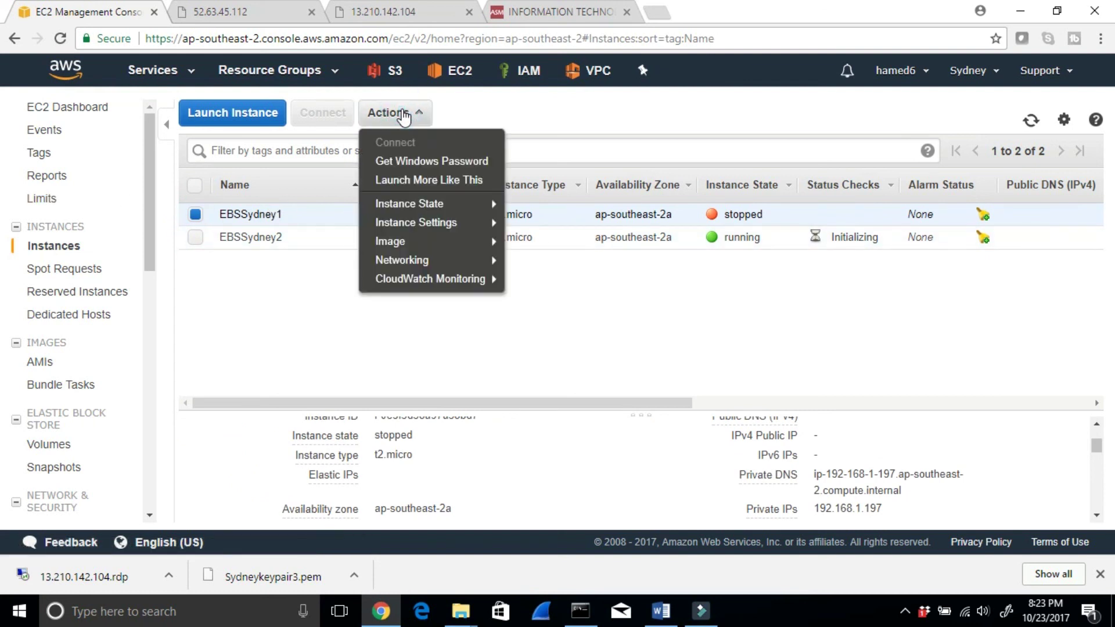
left_click(417, 161)
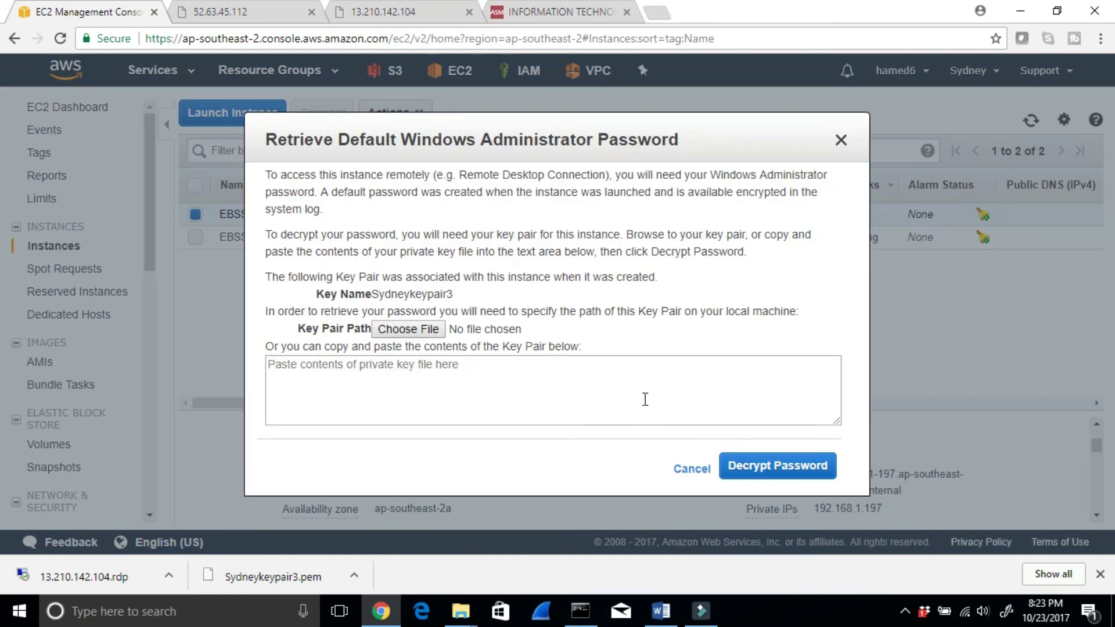
left_click(422, 329)
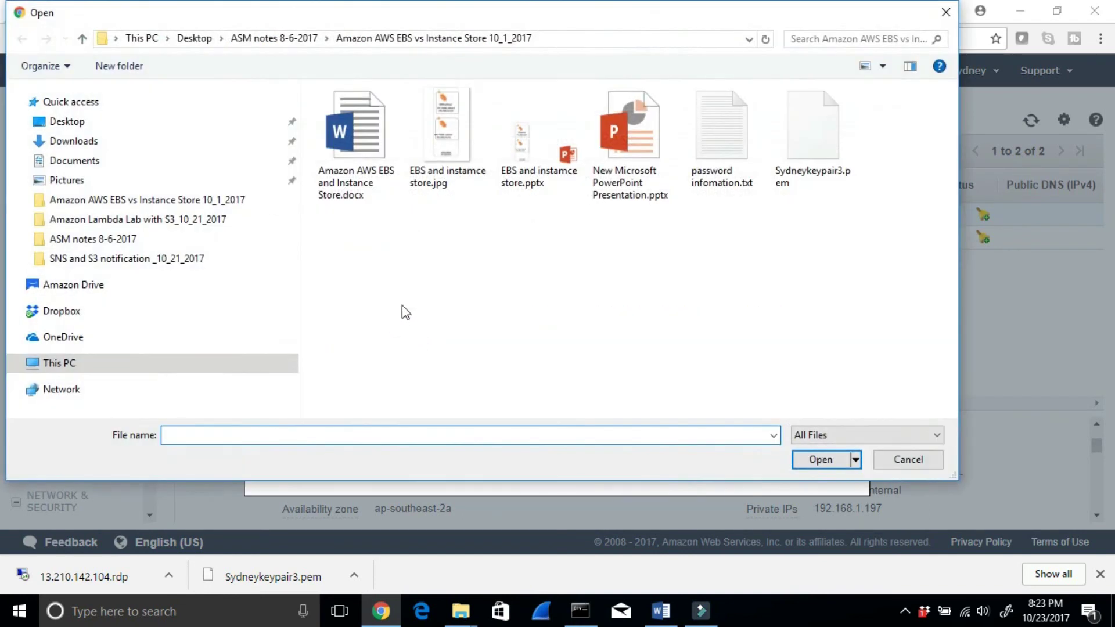
left_click(807, 140)
left_click(816, 460)
left_click(750, 472)
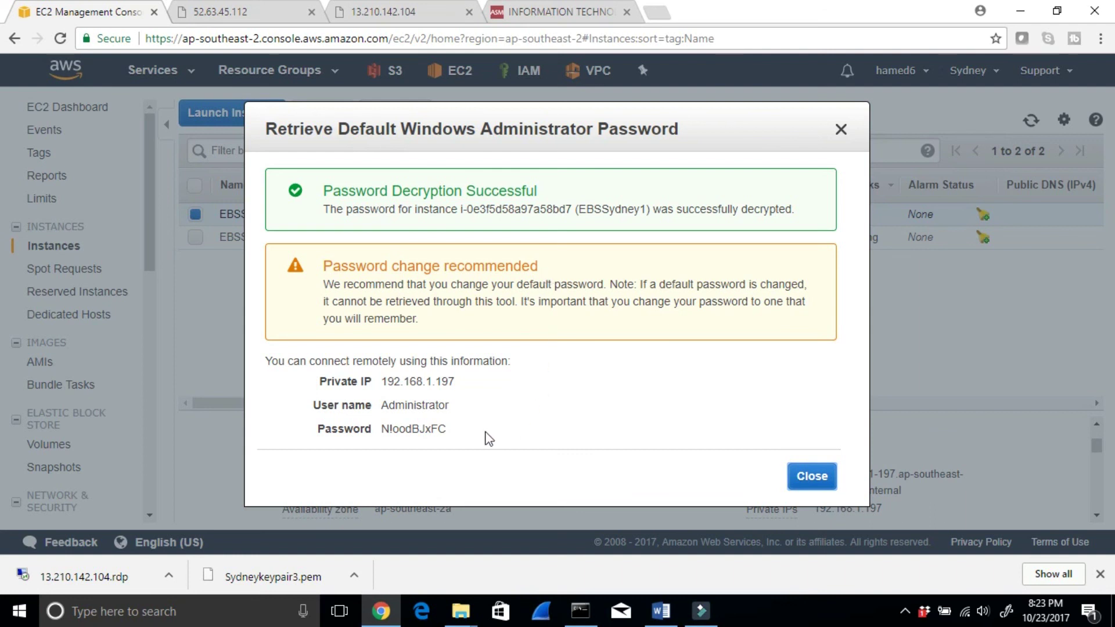
Copy EBSSydney1's decrypted administrator password and close the password retrieval dialog.
left_click_drag(446, 436, 385, 437)
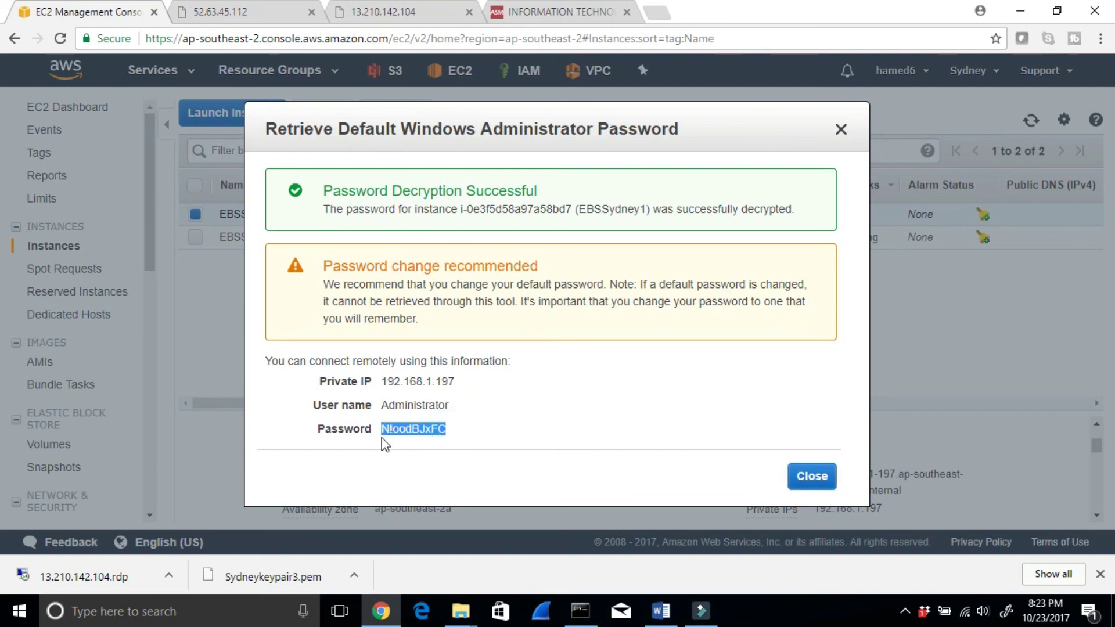
right_click(395, 435)
left_click(428, 446)
left_click_drag(851, 135, 246, 264)
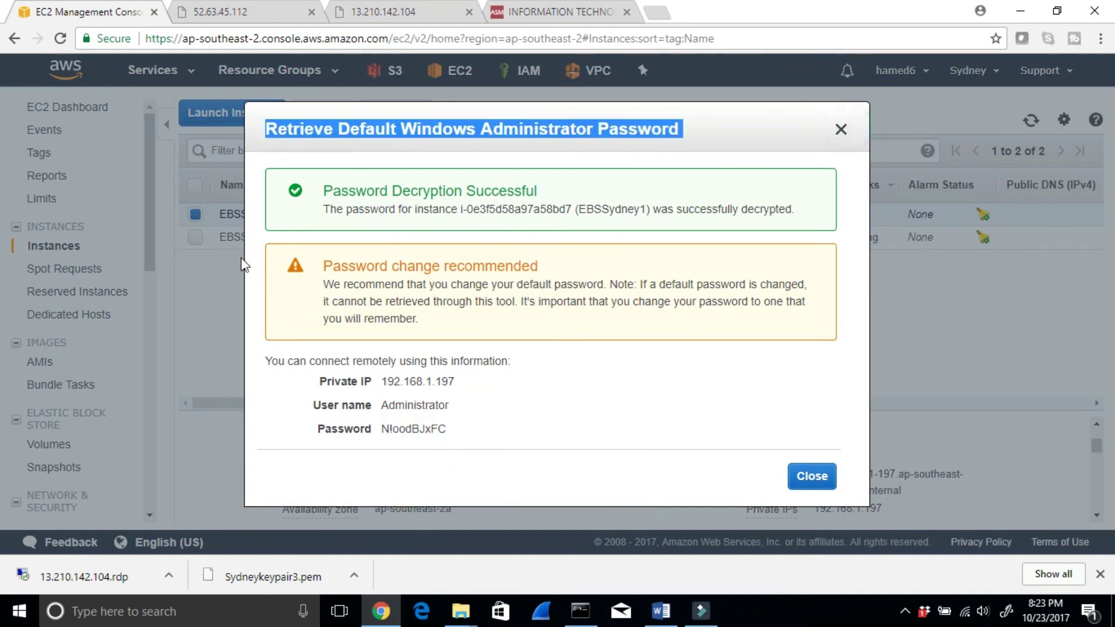
left_click(842, 131)
Select only EBSSydney2 and download its remote desktop file from the connection options.
left_click(195, 236)
left_click(194, 216)
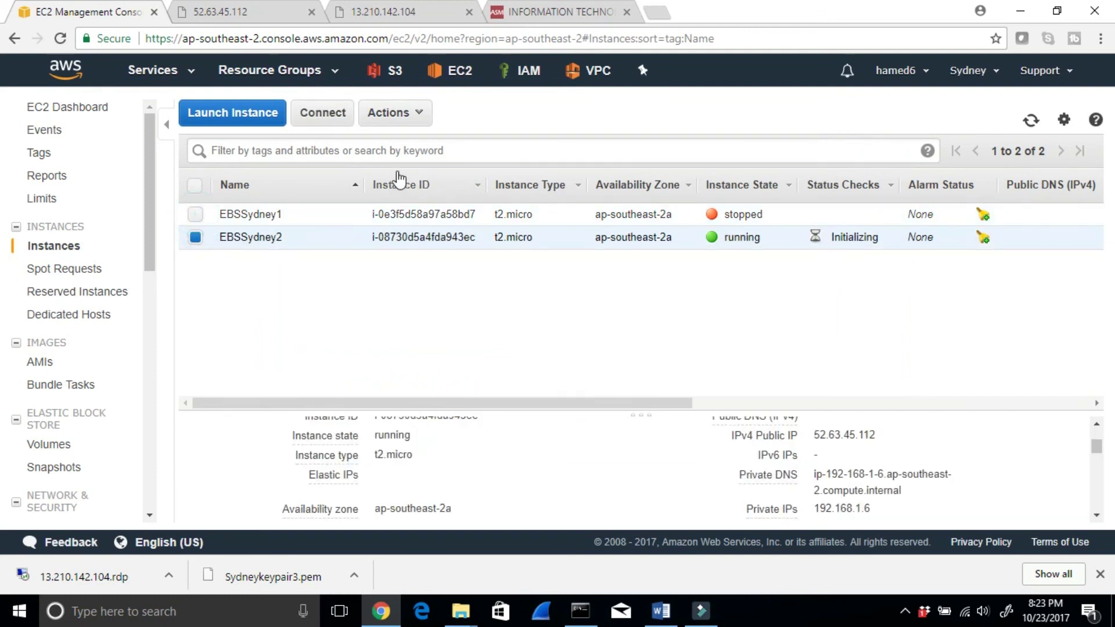
left_click(329, 112)
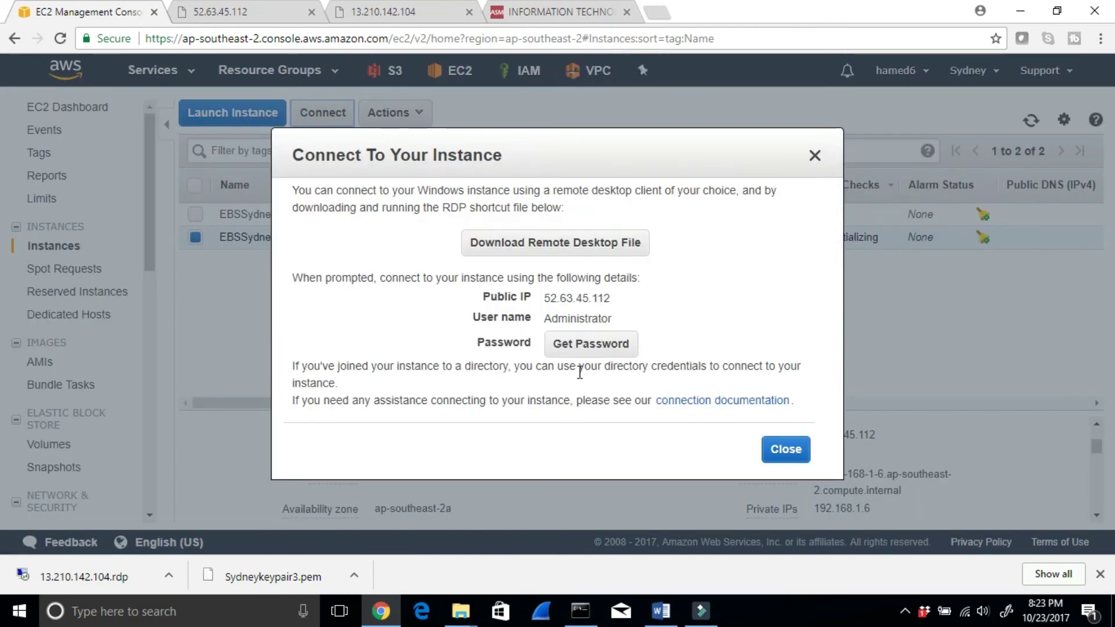
left_click(570, 246)
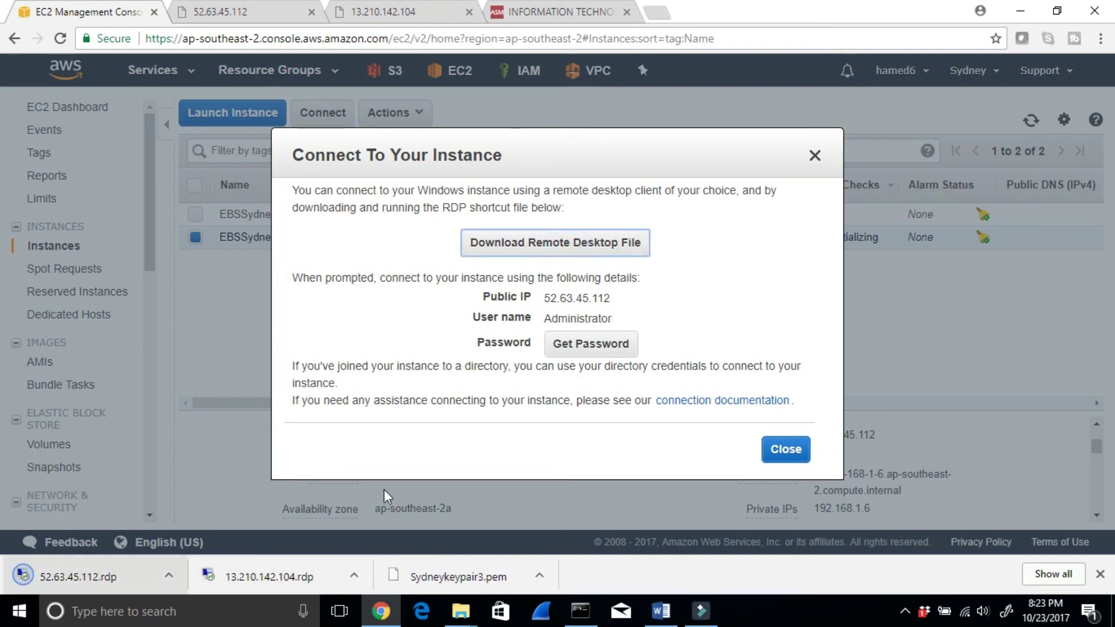
left_click(804, 453)
Open the downloaded 52.63.45.112.rdp file and connect to EBSSydney2 despite the unknown publisher.
left_click(47, 575)
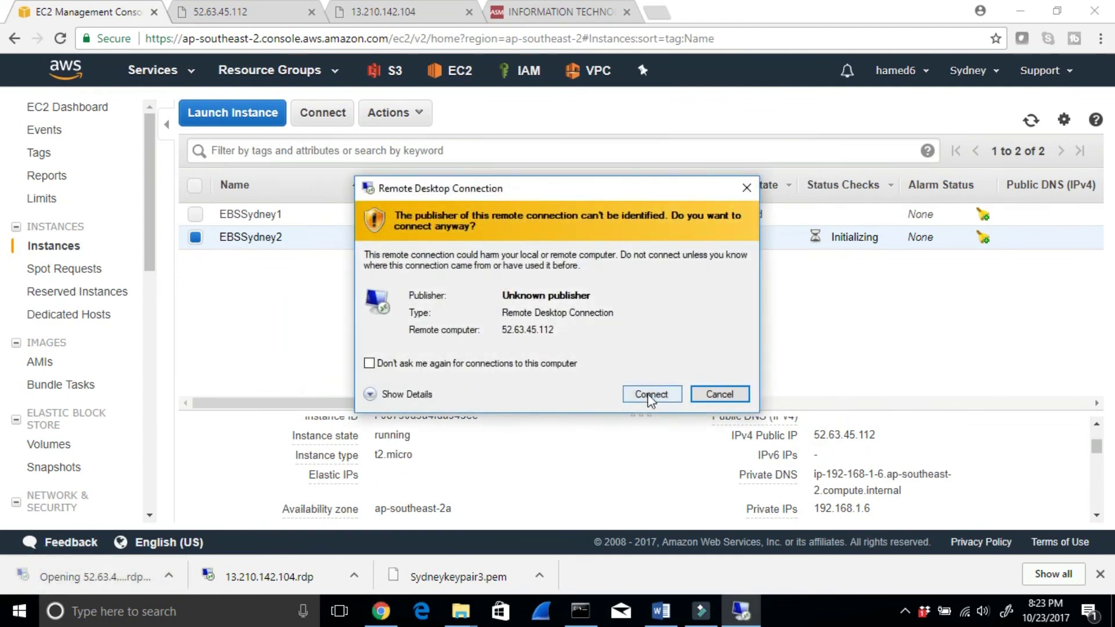
left_click(649, 395)
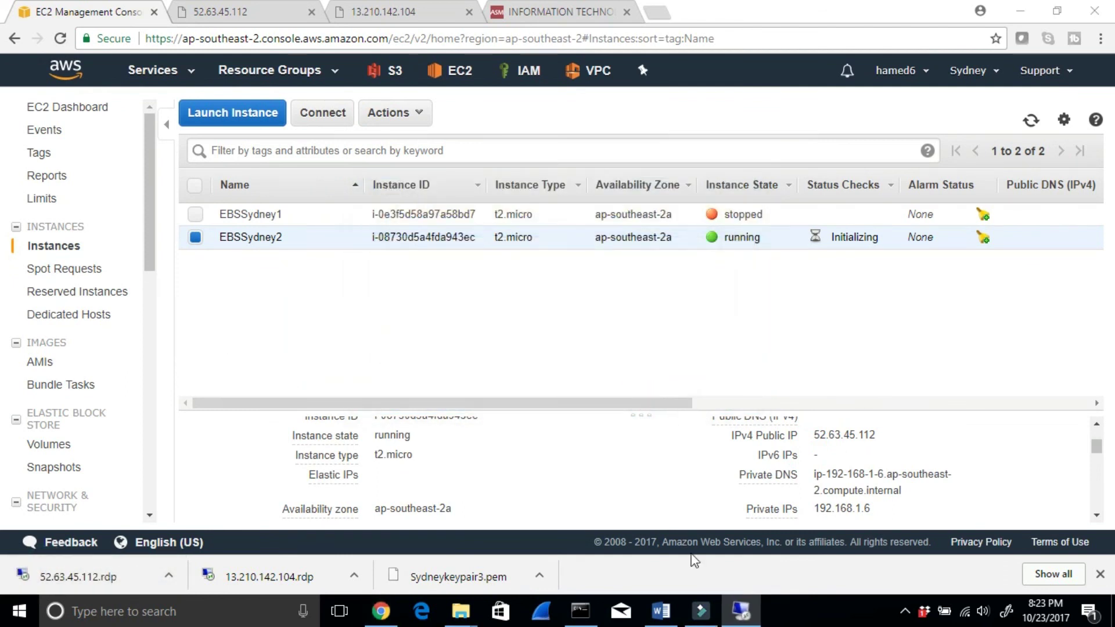
mouse_move(740, 611)
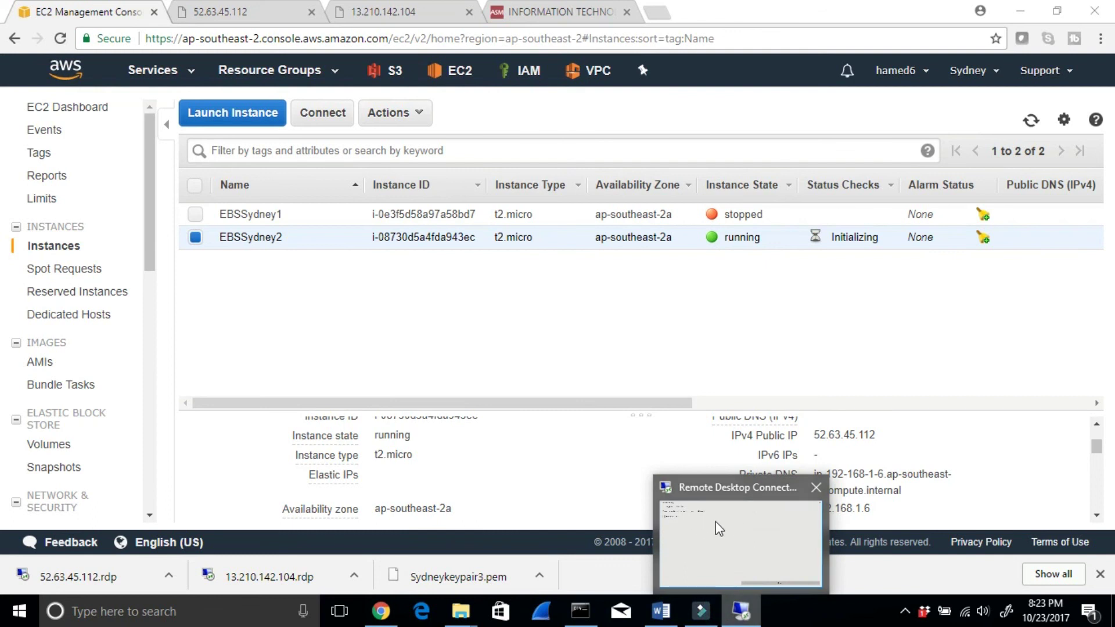